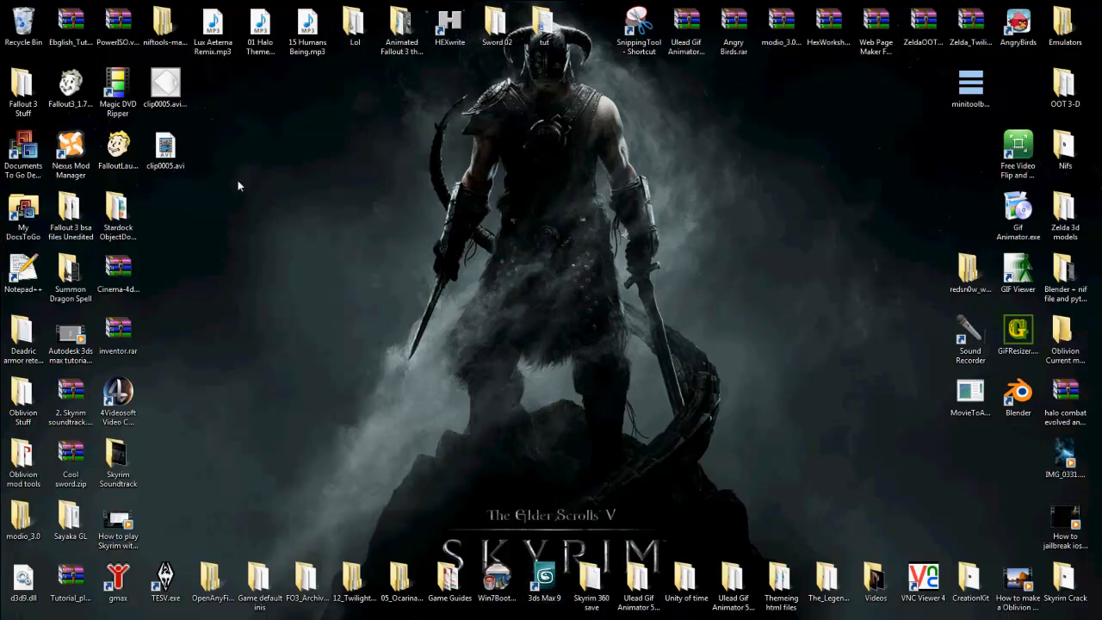
Step: Open the gmax-1.2-plugins-3.7.1 folder inside the Win32 folder of the extracted niftools-max-plugins download
double_click(165, 30)
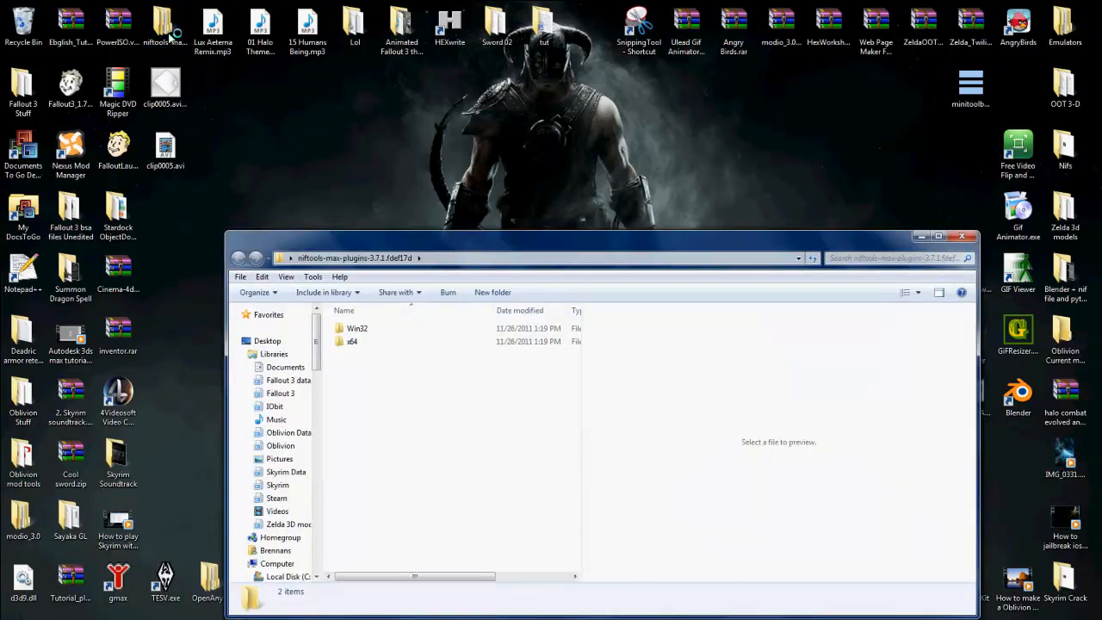
double_click(387, 330)
double_click(389, 331)
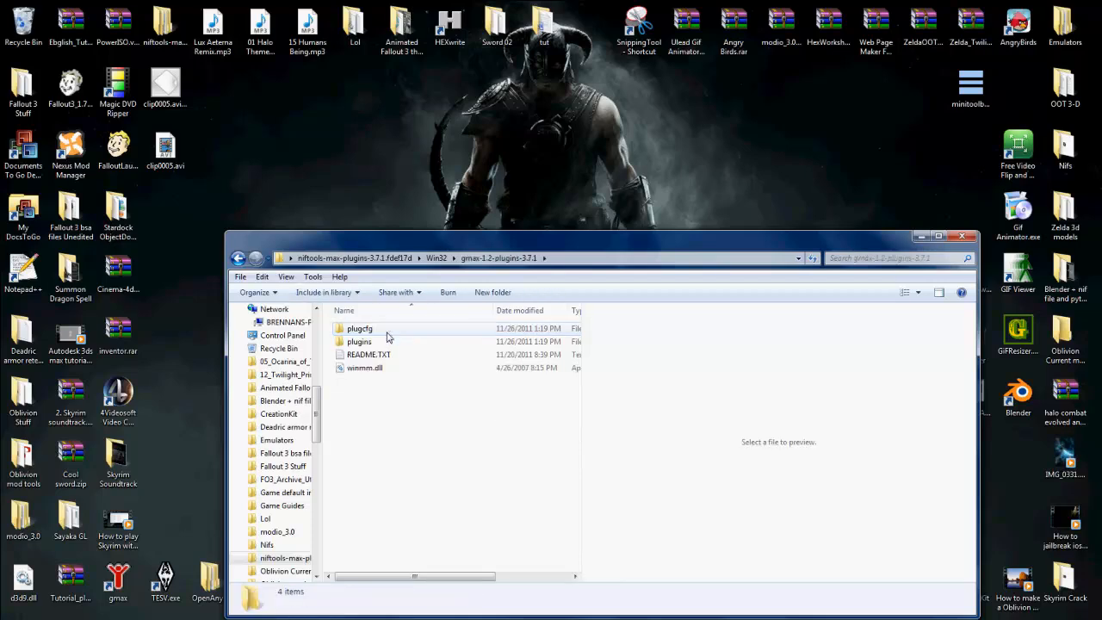
Step: Open the gmax install folder from its desktop shortcut and shift its window so the plugins folder stays reachable
right_click(123, 575)
left_click(177, 191)
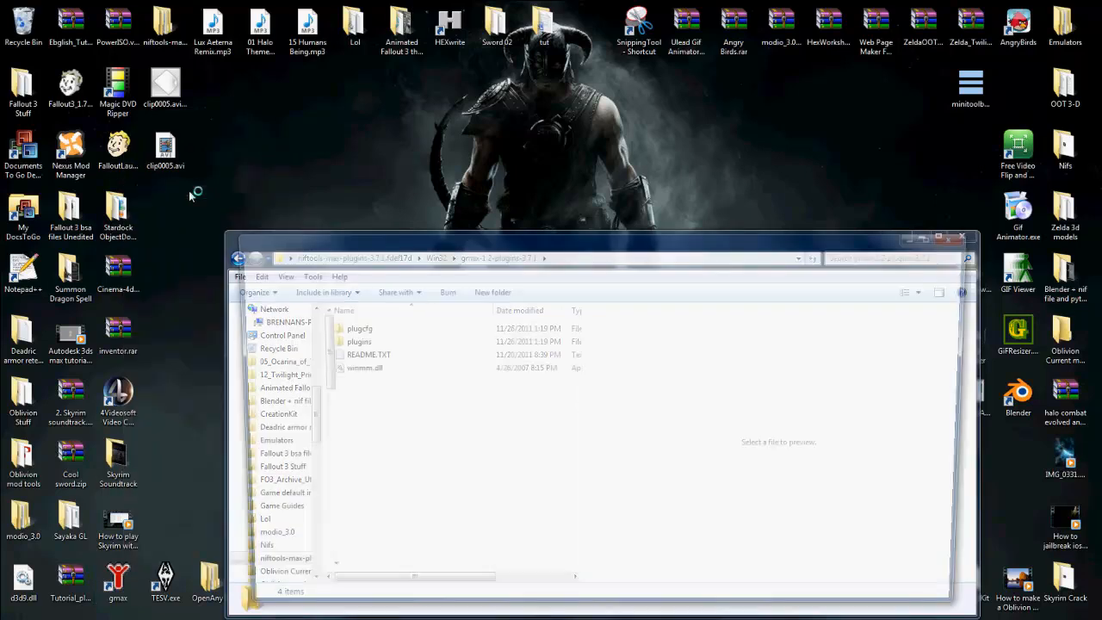
left_click_drag(301, 252, 159, 248)
left_click_drag(433, 394, 440, 300)
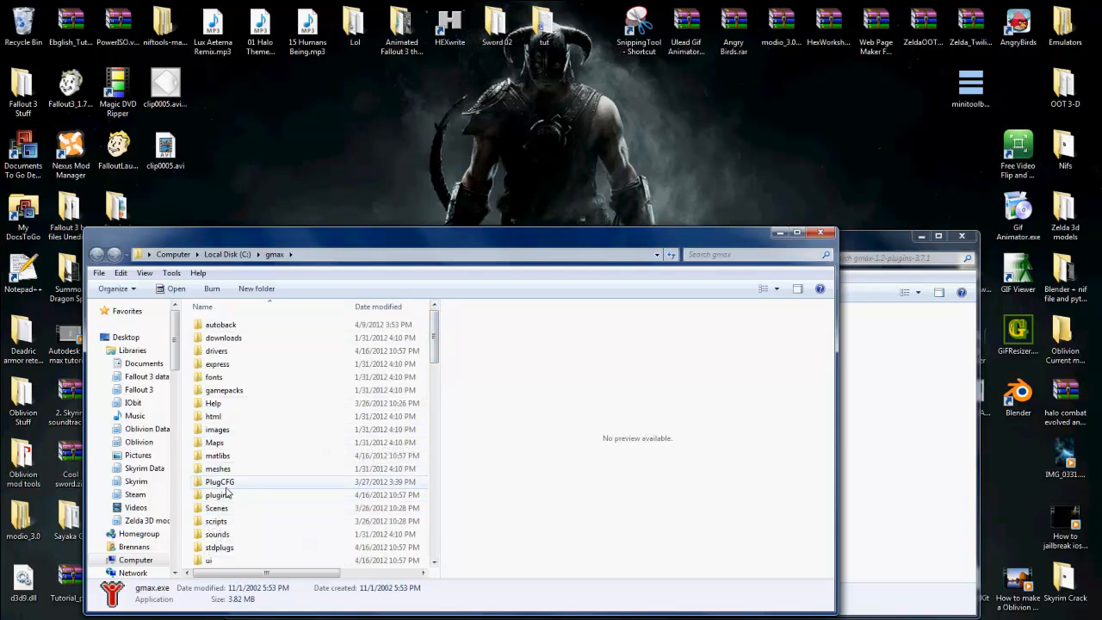
Step: Compare the plugcfg, plugins and winmm.dll items with the gmax install folder's contents, and close both folder windows
left_click(867, 381)
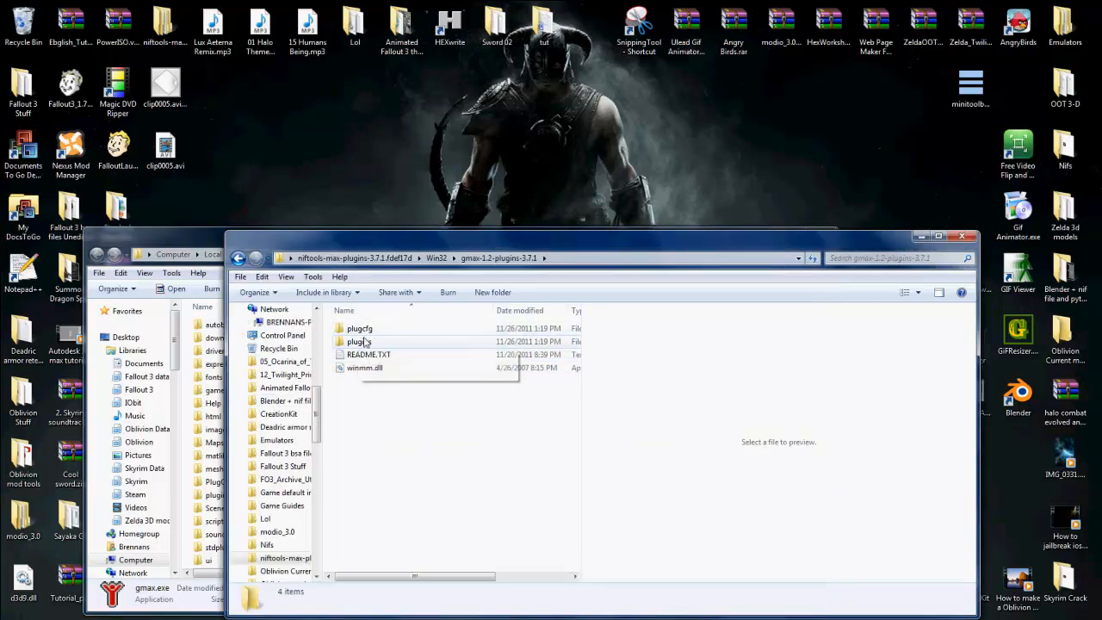
left_click(184, 387)
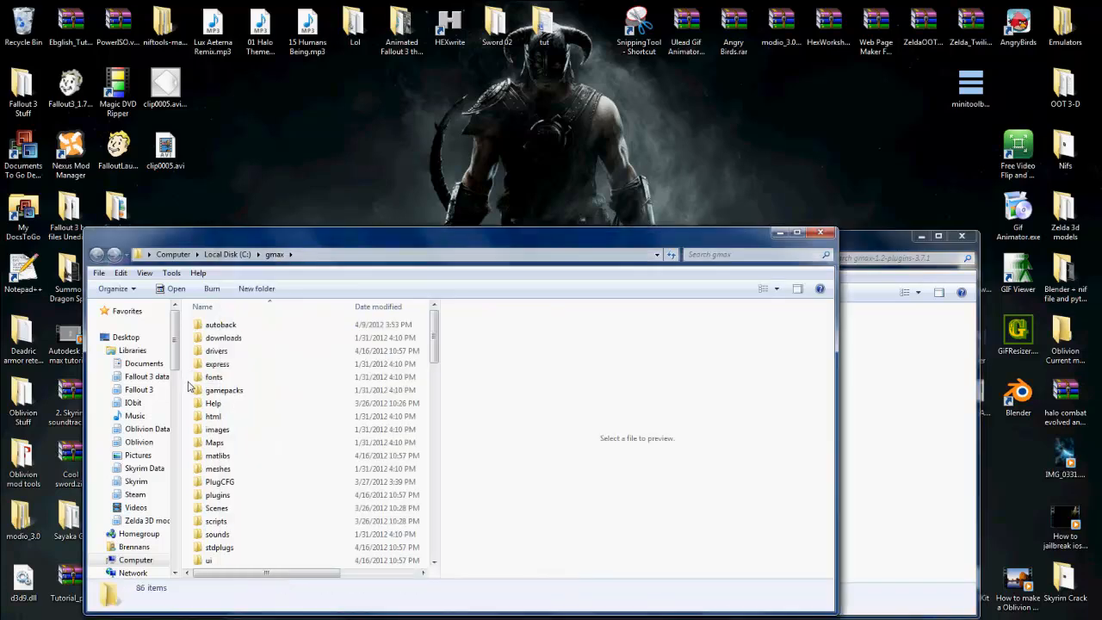
left_click(874, 385)
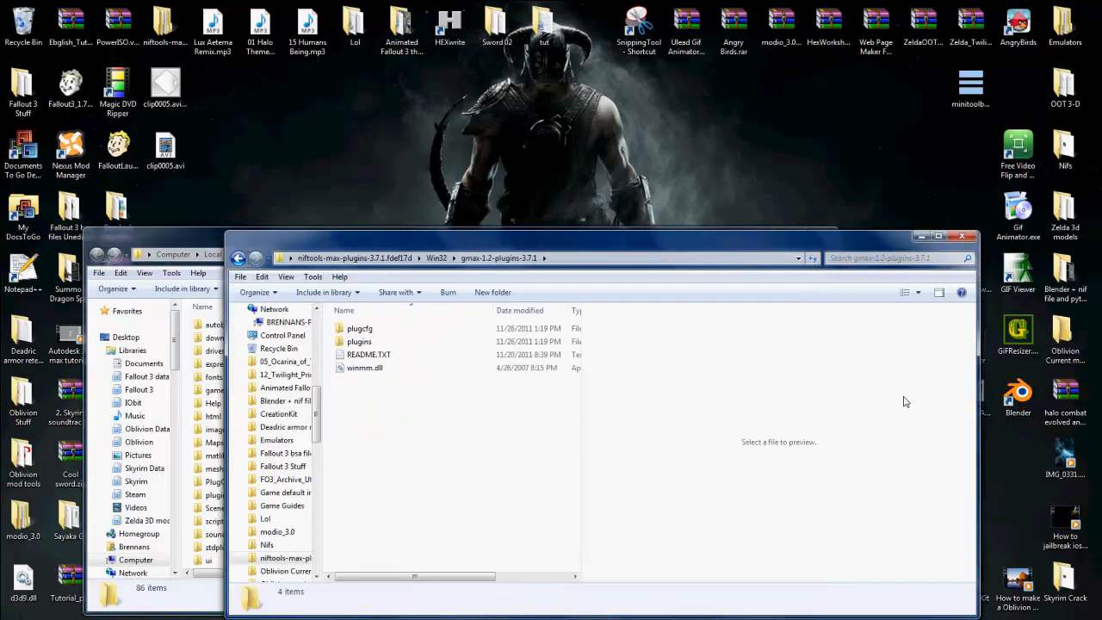
left_click(365, 370)
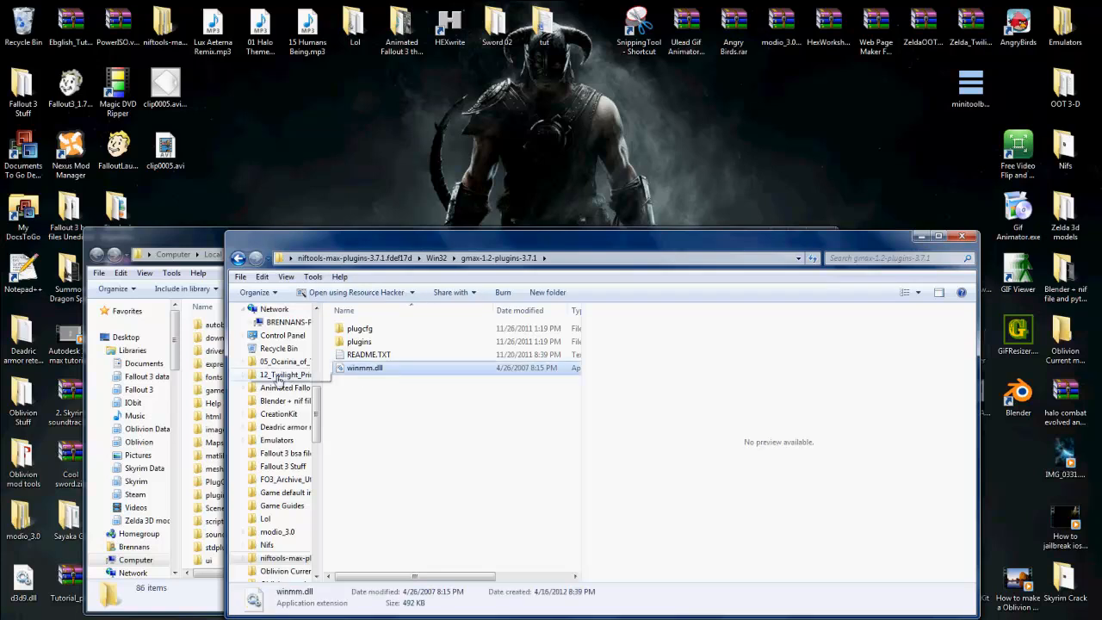
left_click(199, 383)
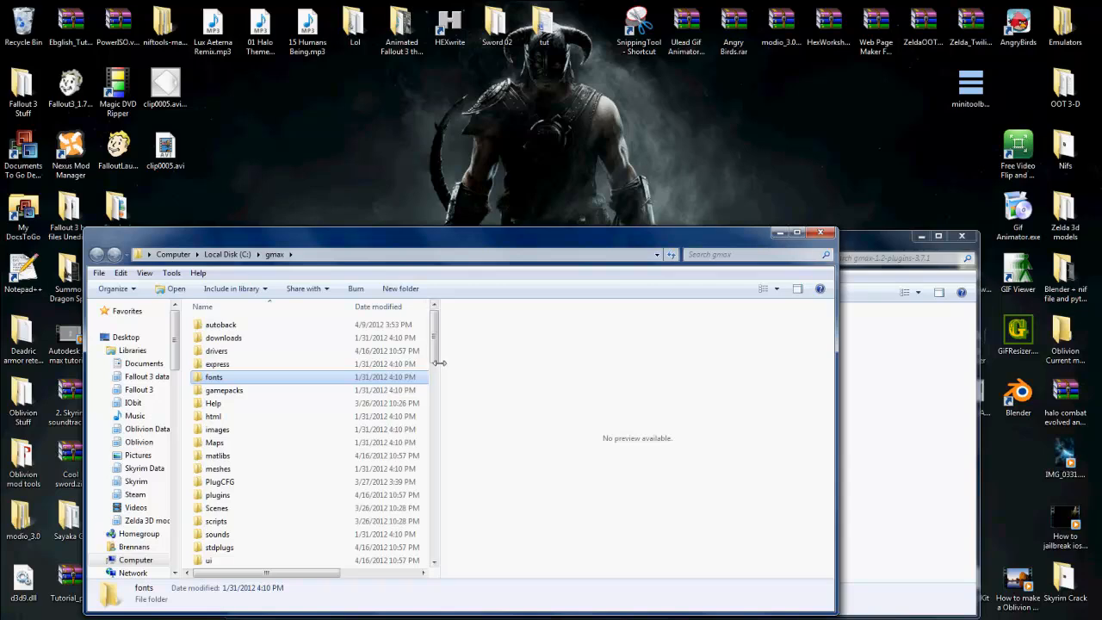
left_click_drag(439, 363, 728, 376)
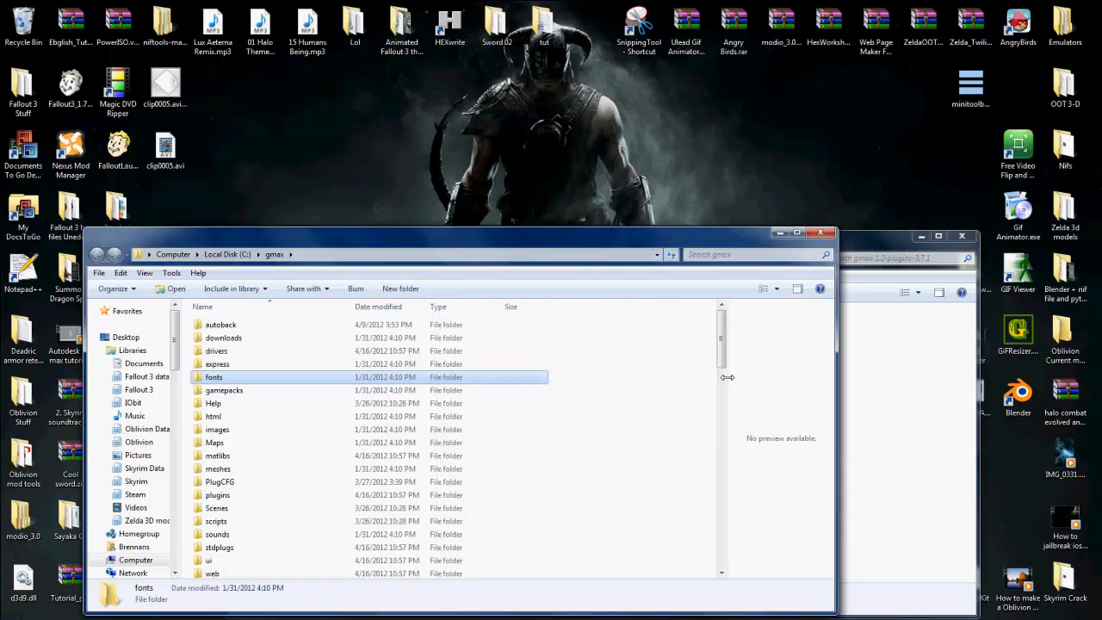
left_click(844, 239)
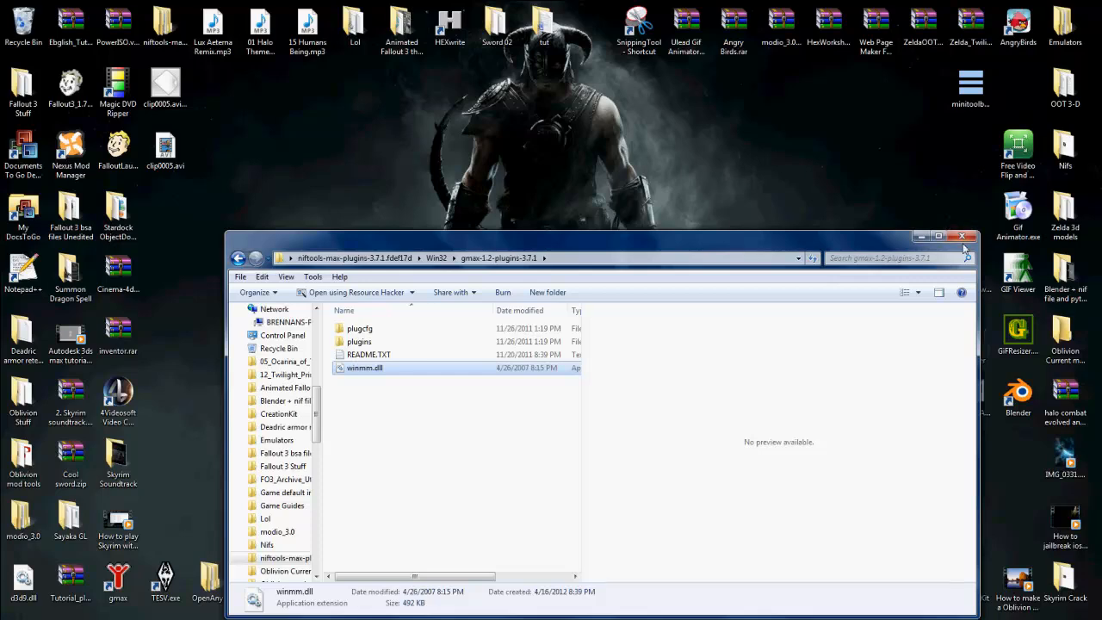
left_click(962, 238)
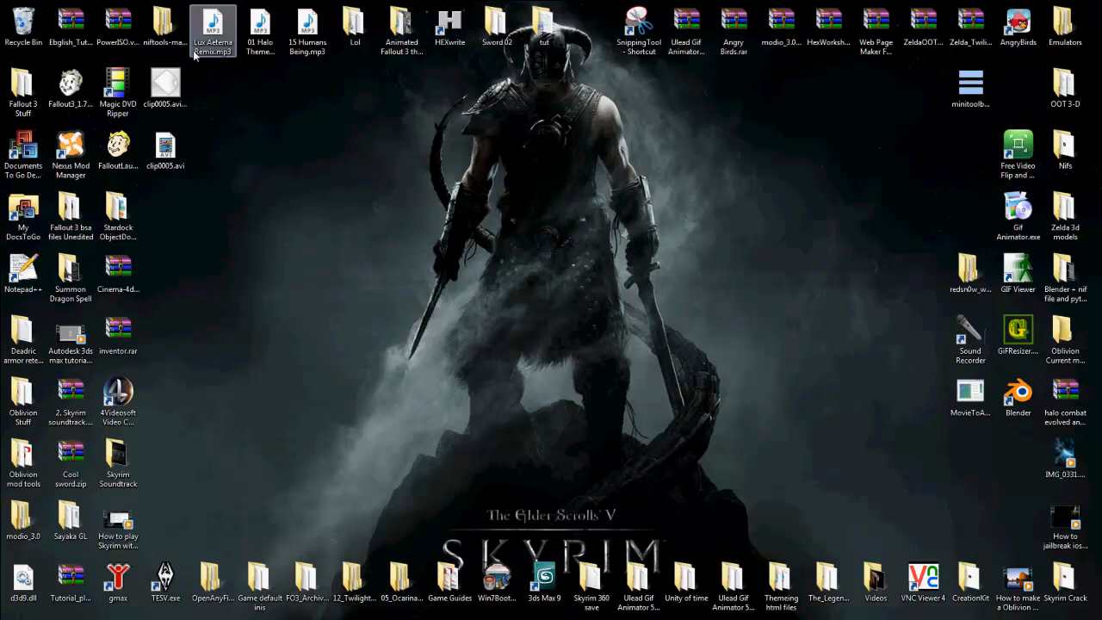
Step: Open the max-9-plugins-3.7.1 folder inside the niftools Win32 folder and move its window higher on the desktop
double_click(150, 28)
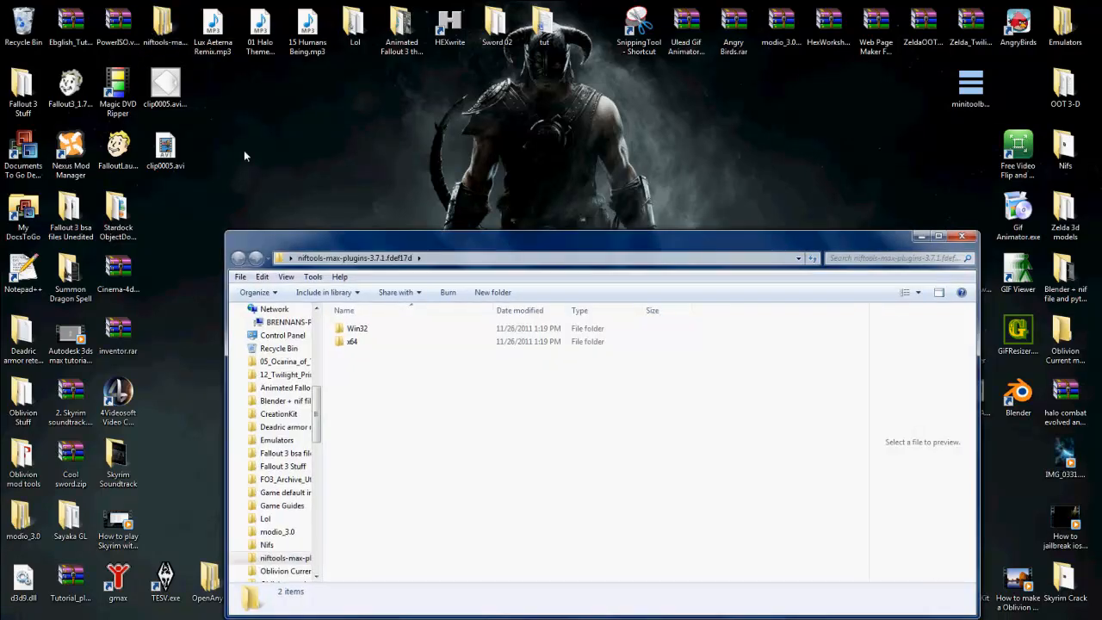
left_click(382, 333)
double_click(381, 334)
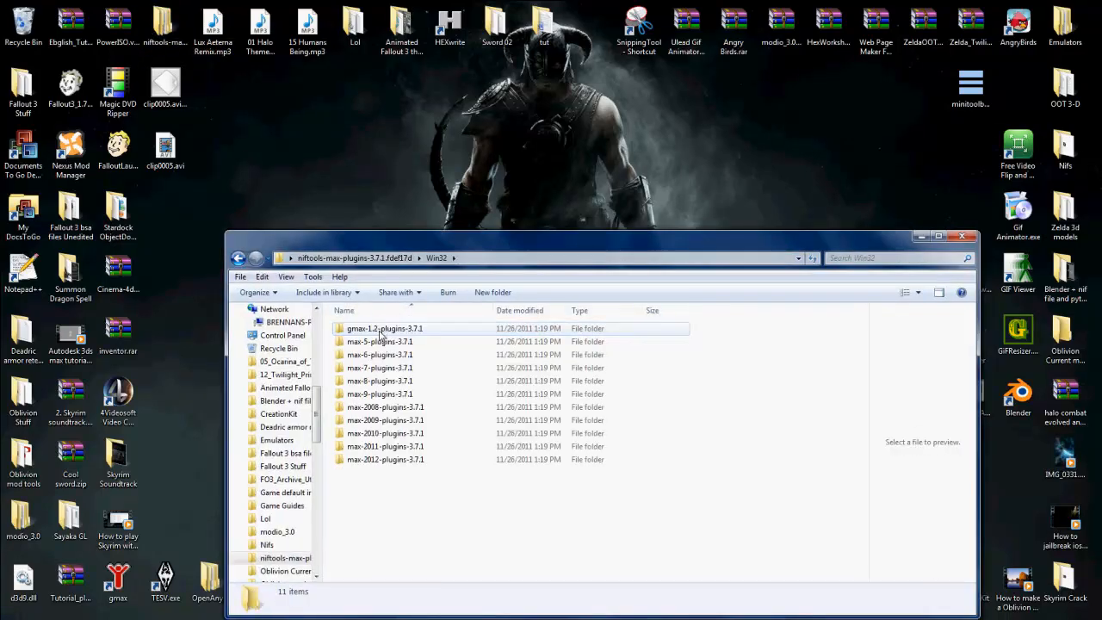
double_click(381, 393)
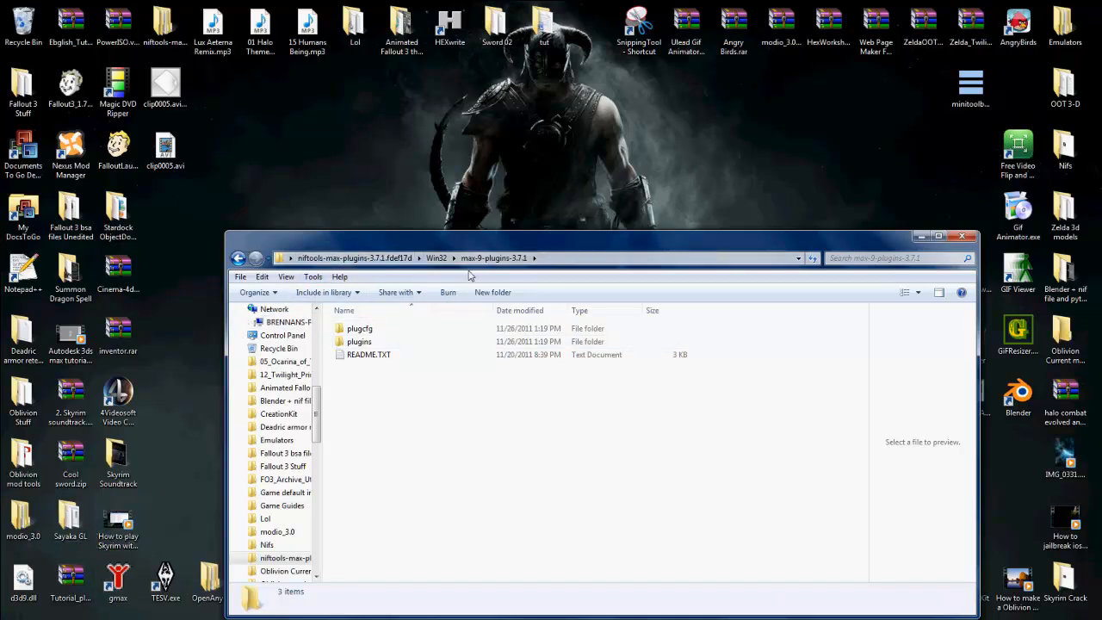
left_click_drag(469, 275, 436, 123)
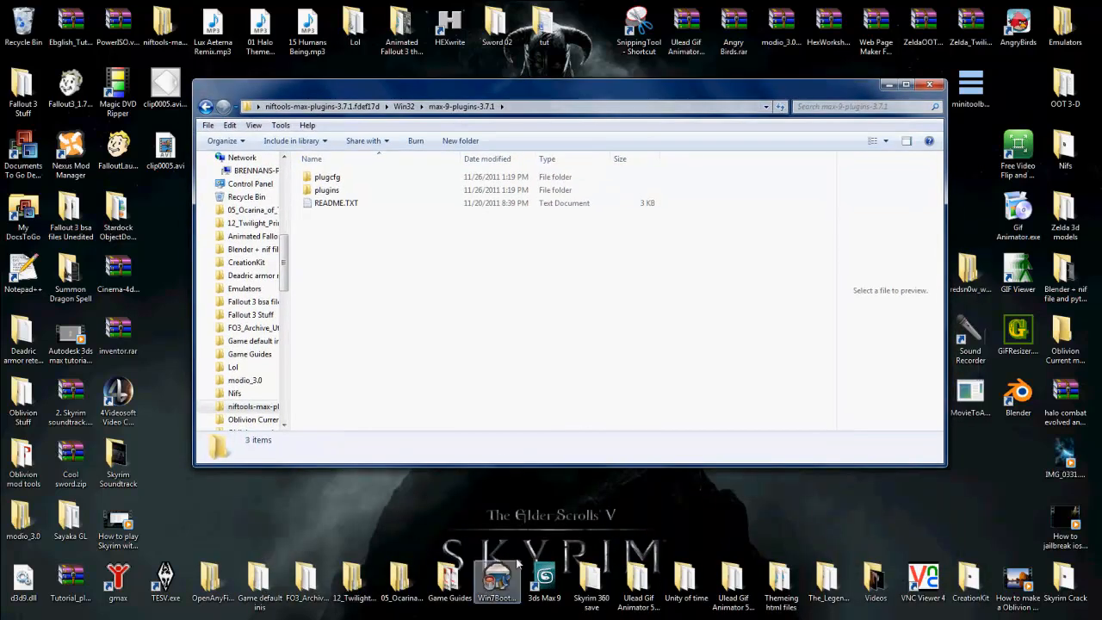
Step: Open the 3ds Max 9 install folder from its desktop shortcut and place its window below the plugins folder
right_click(544, 569)
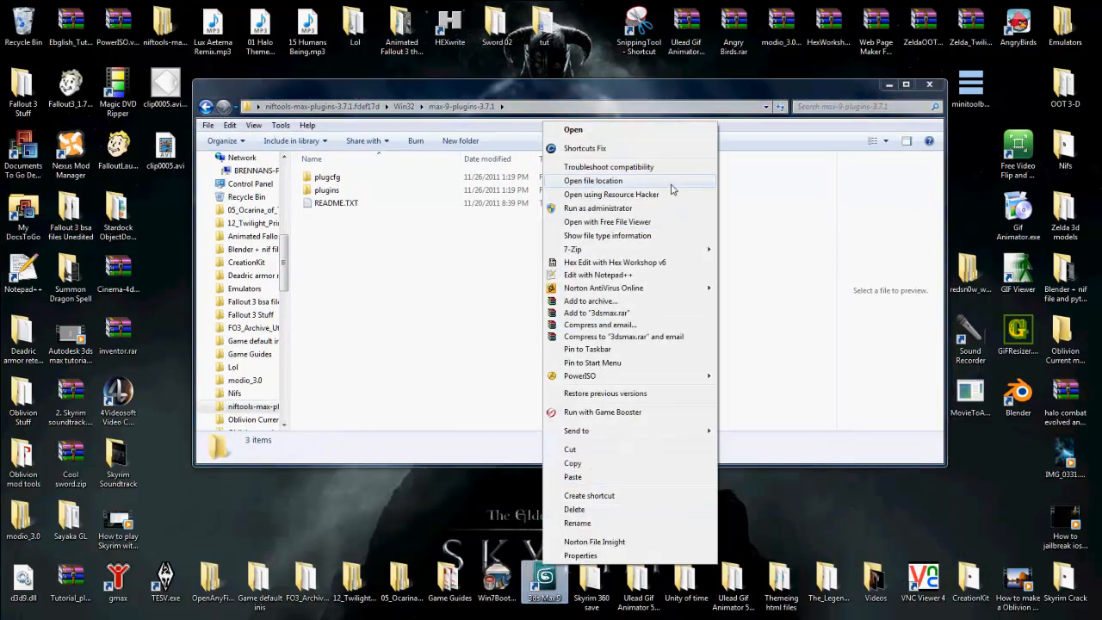
left_click(626, 183)
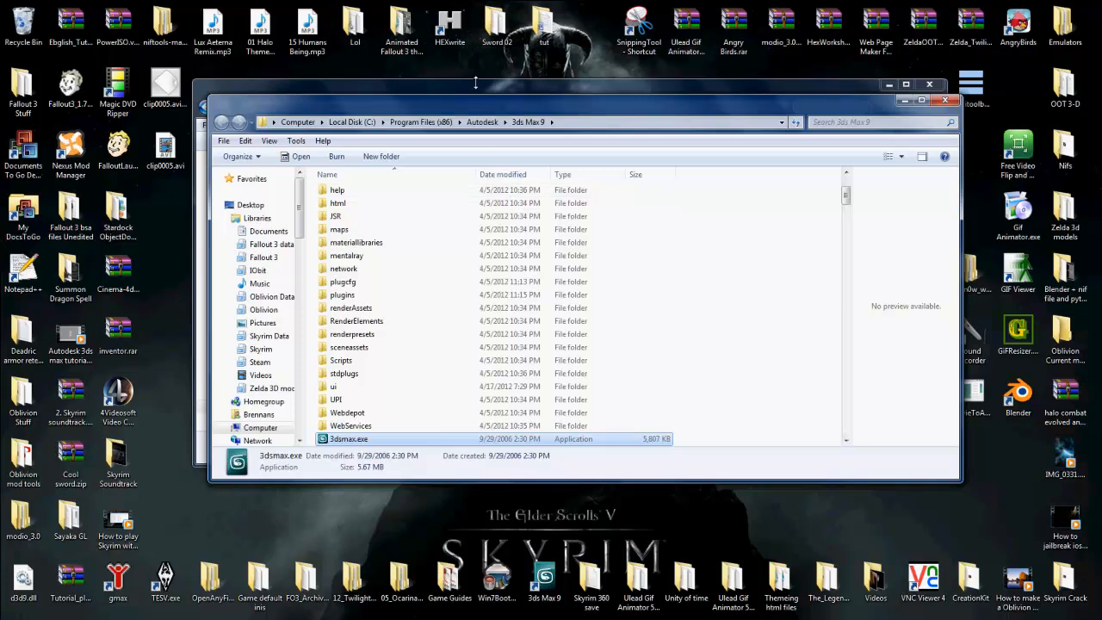
left_click_drag(477, 95, 503, 228)
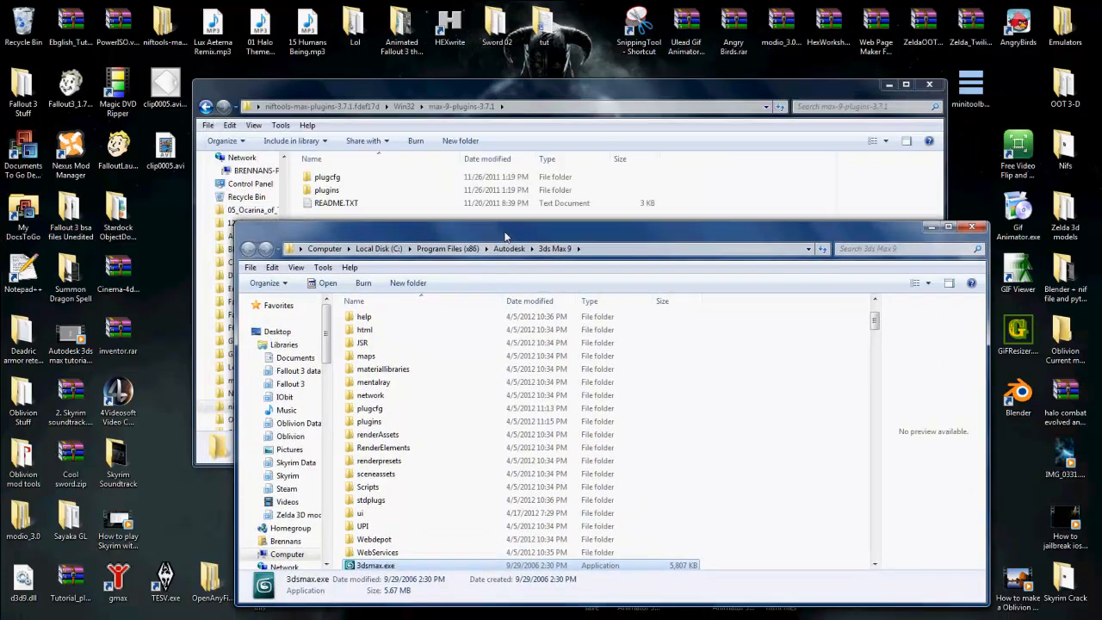
Step: Compare the max-9 plugcfg and plugins folders with those in the 3ds Max 9 folder, and close both windows
left_click(469, 178)
left_click(469, 189)
left_click(464, 178)
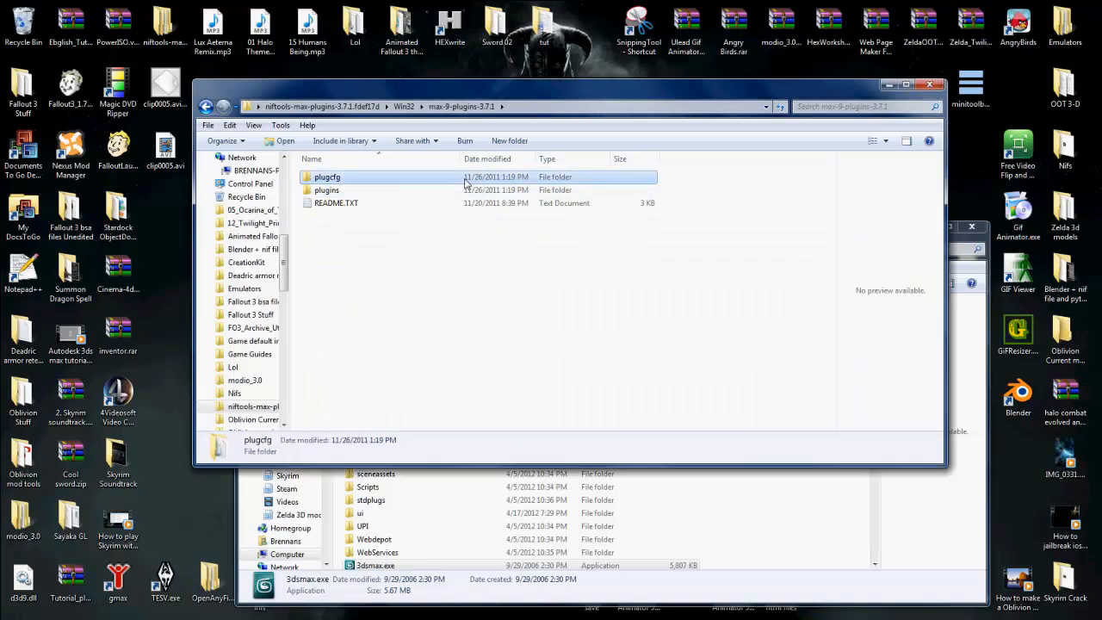
left_click(663, 499)
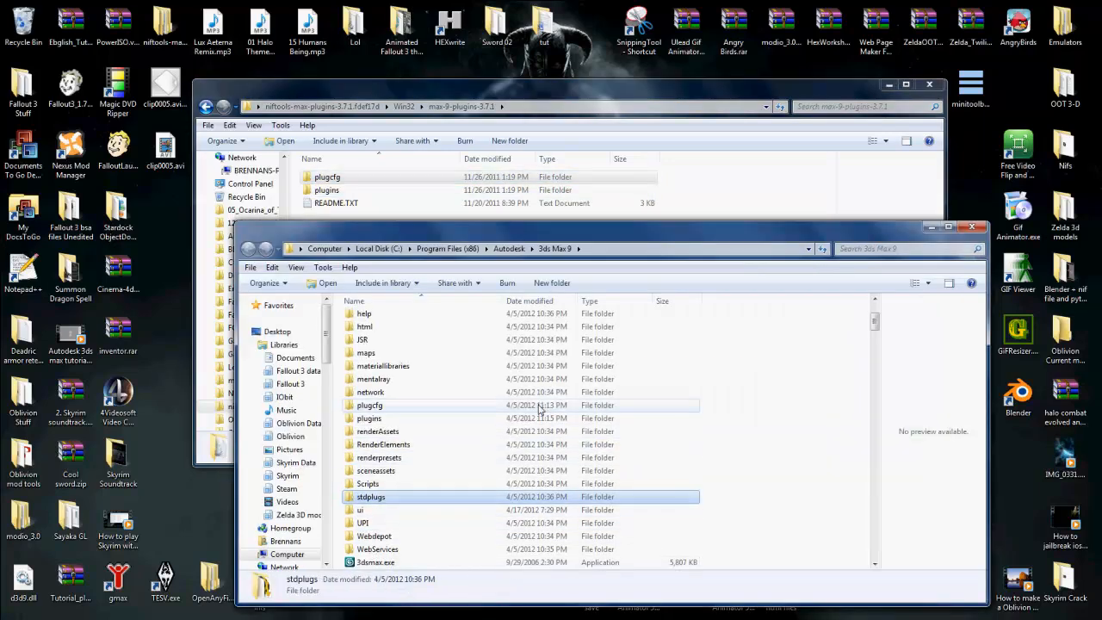
scroll(540, 408, "down", 1)
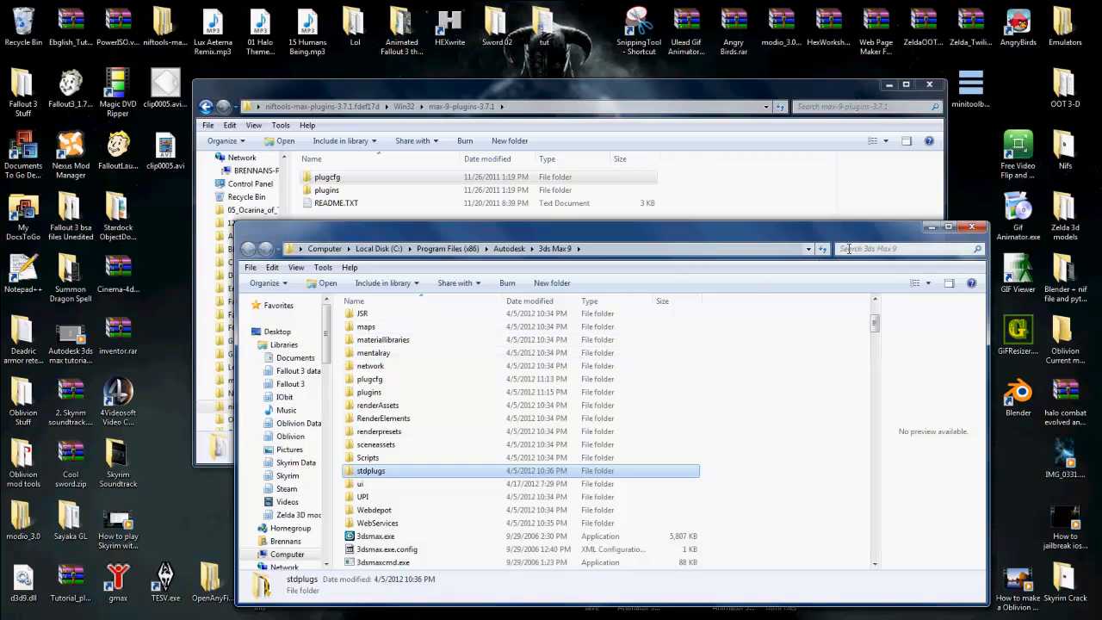
left_click(935, 84)
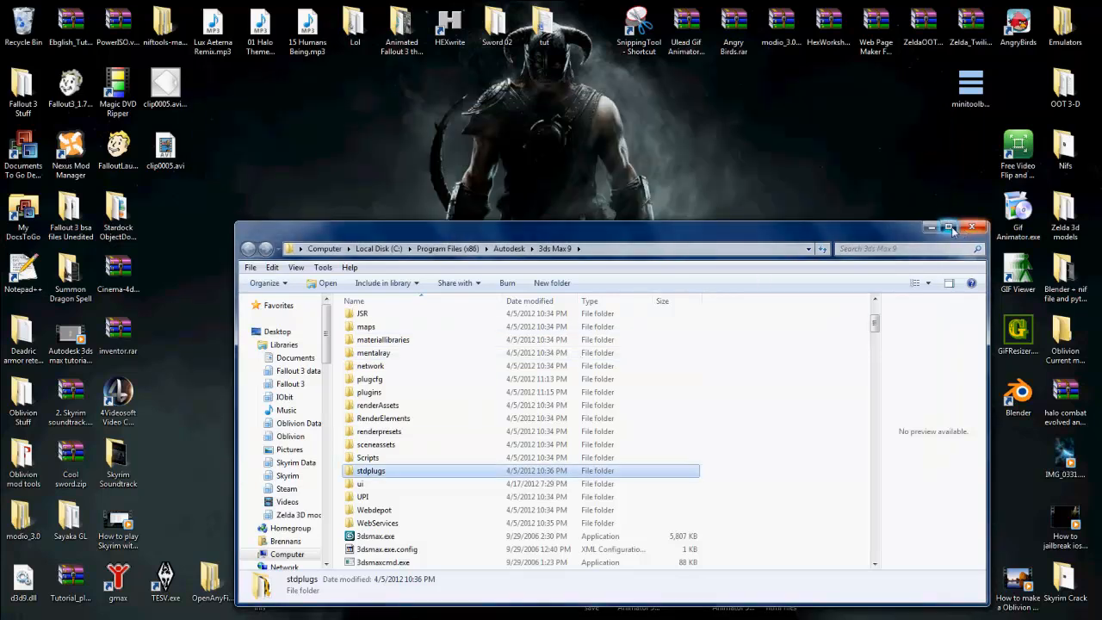
left_click(950, 229)
left_click(1082, 9)
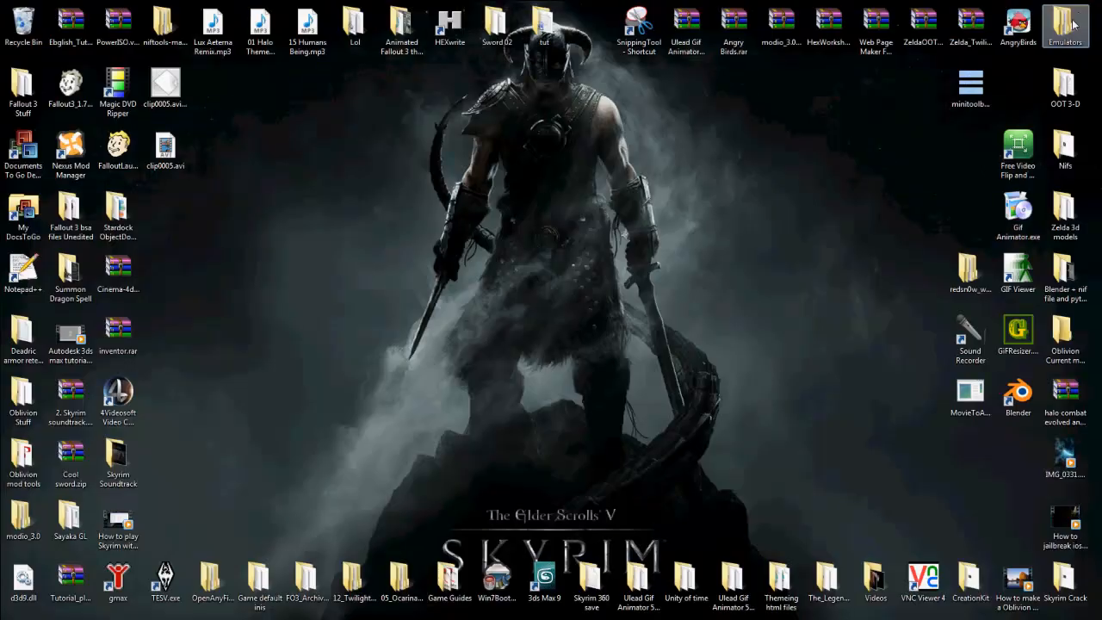
Step: Reopen the niftools-max-plugins-3.7.1.fdef17d folder, minimize it, and bring it back to browse the libraries
left_click(544, 578)
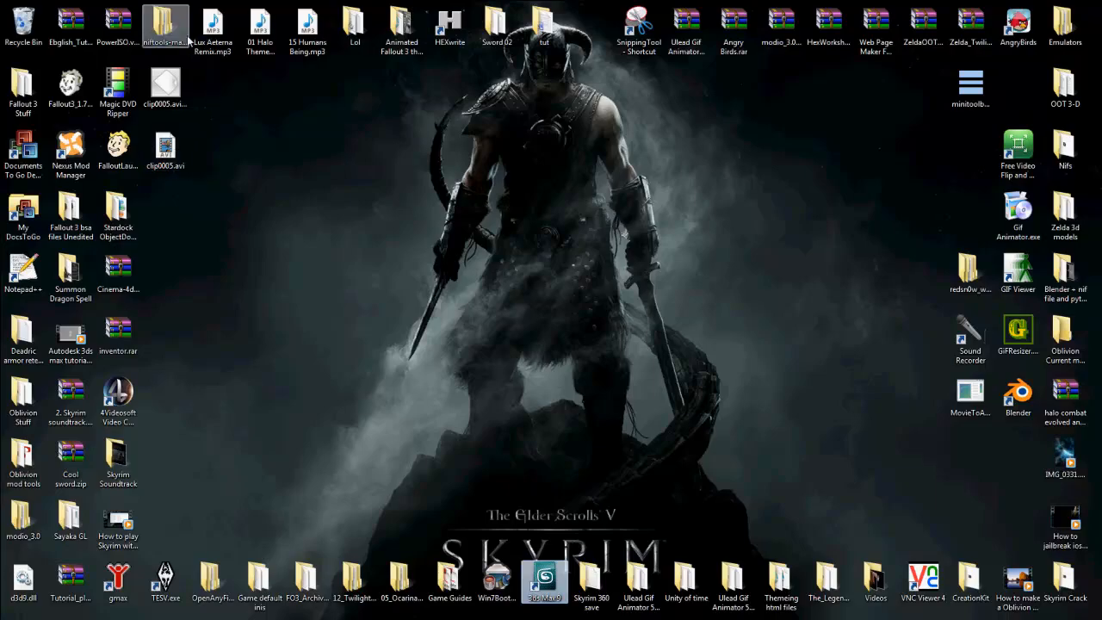
left_click(187, 37)
double_click(187, 37)
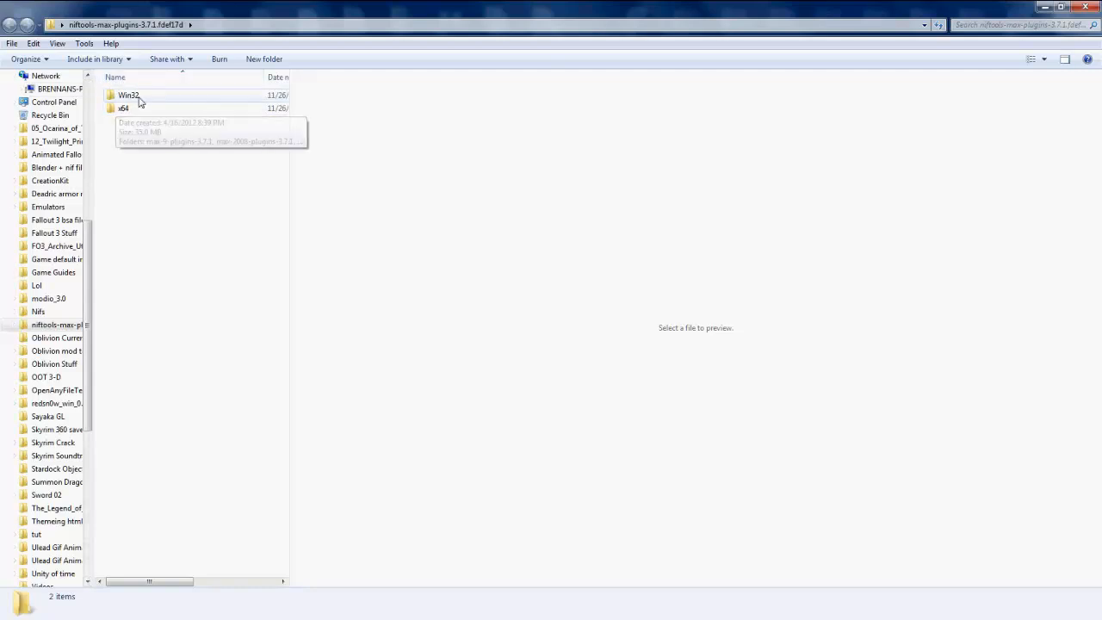
left_click(1043, 8)
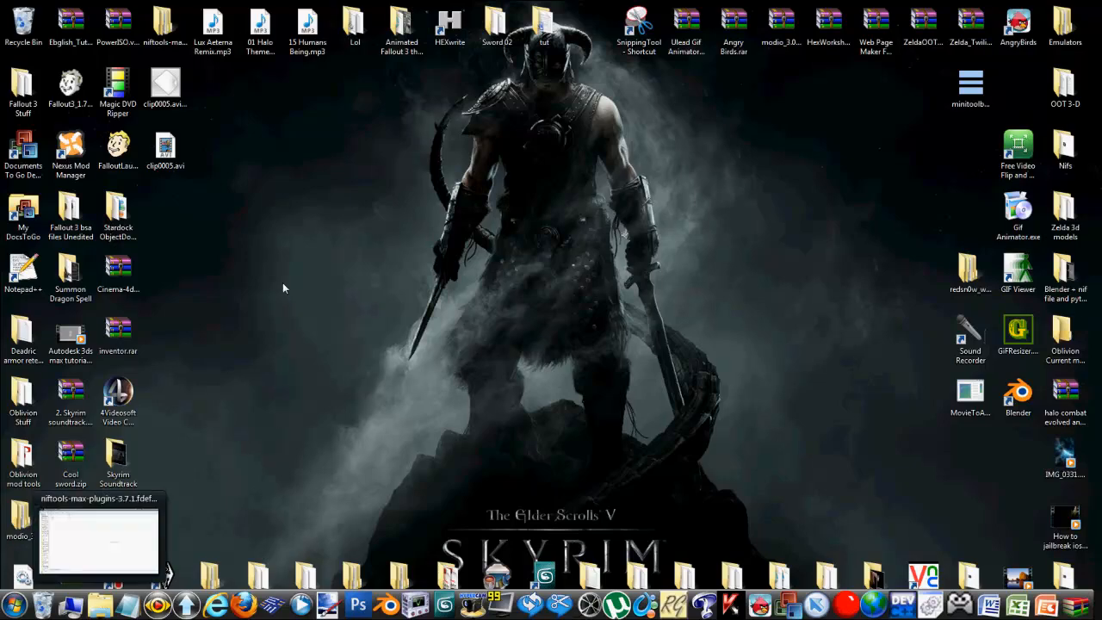
left_click(99, 605)
scroll(90, 138, "up", 8)
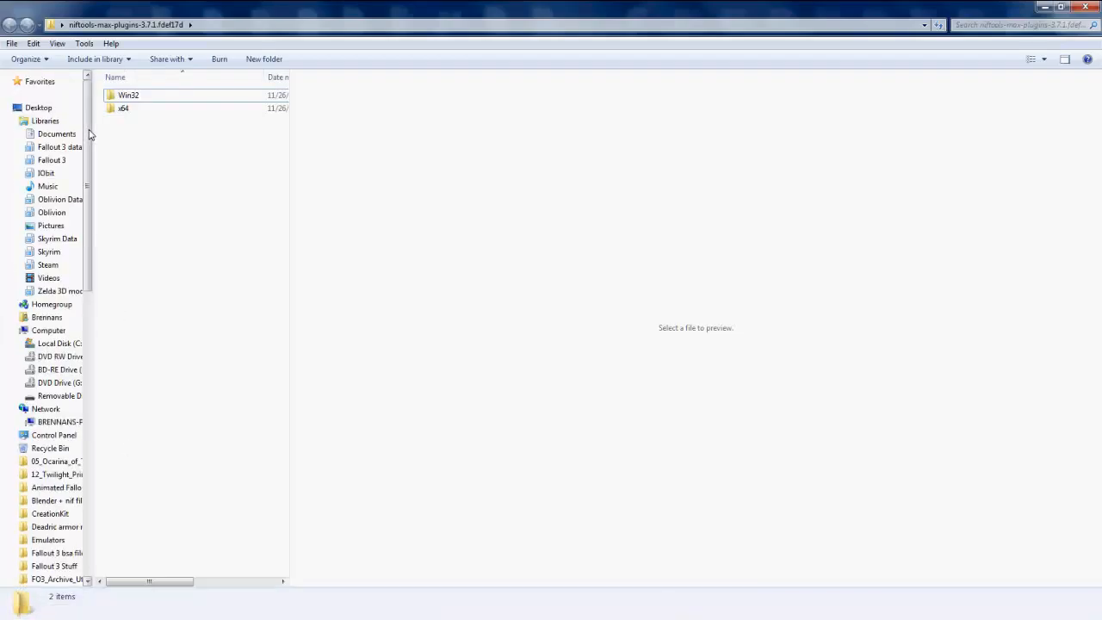
Step: Browse the Skyrim Data library to Bsa files, meshes, 1. weapons in a non-maximized window
left_click(55, 239)
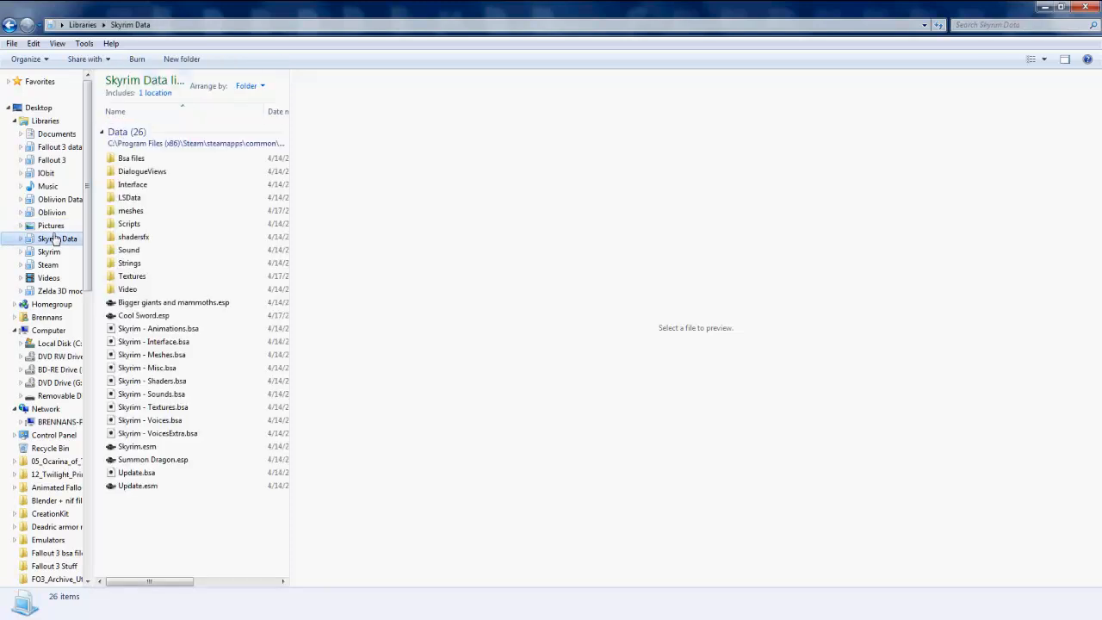
double_click(142, 158)
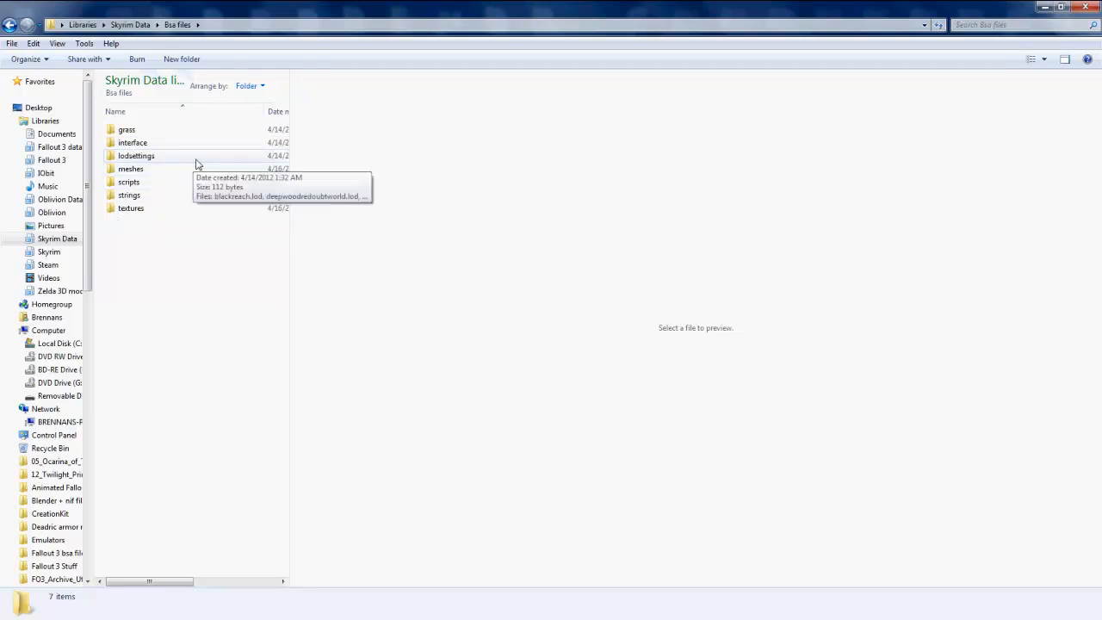
left_click_drag(289, 94, 594, 95)
left_click(1061, 7)
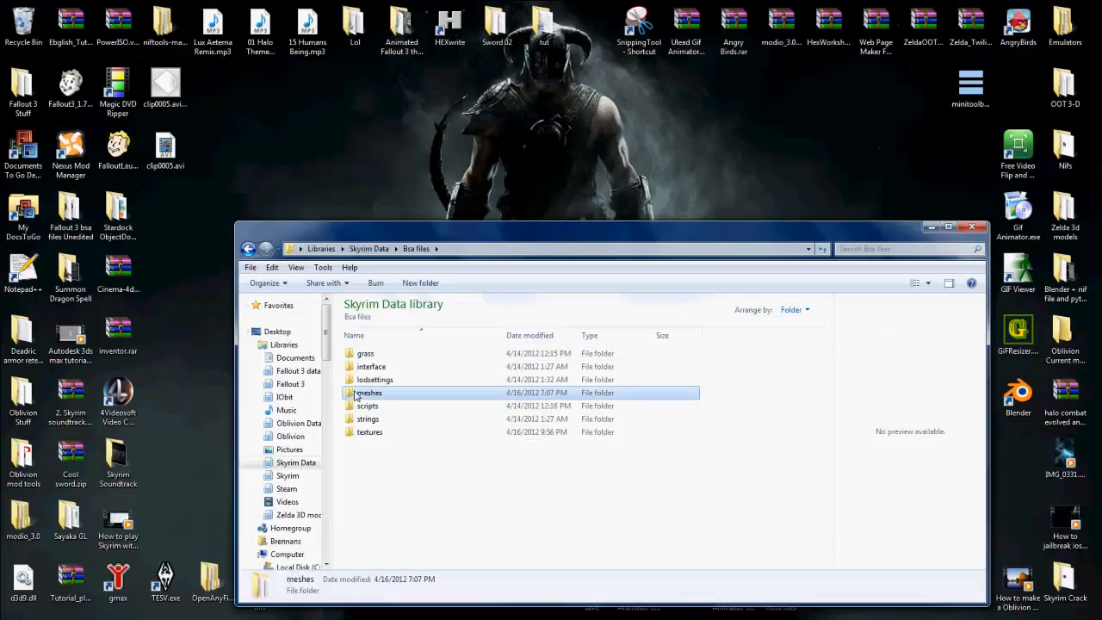
double_click(369, 392)
double_click(375, 354)
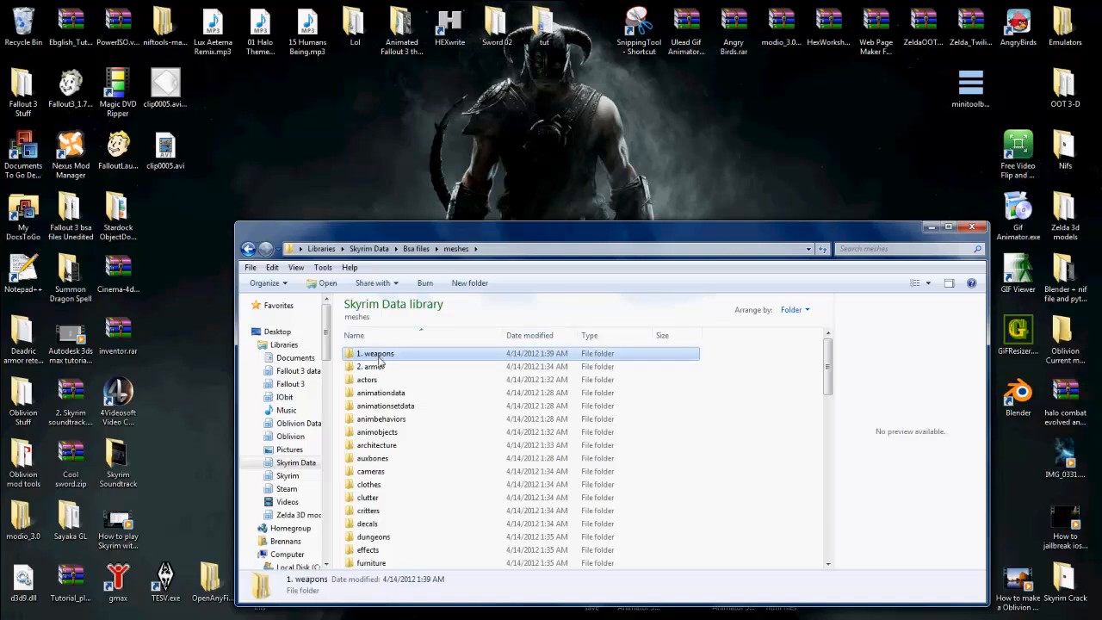
scroll(386, 392, "down", 1)
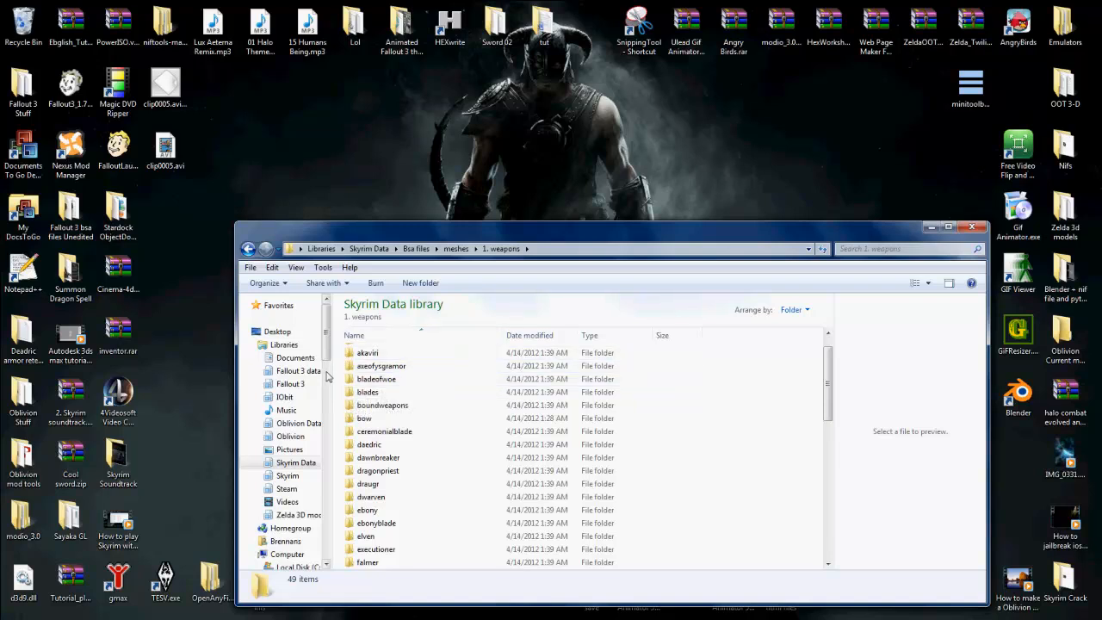
Step: Browse the Oblivion Data library to Bsa Files, meshes, 1. weapons
left_click(299, 423)
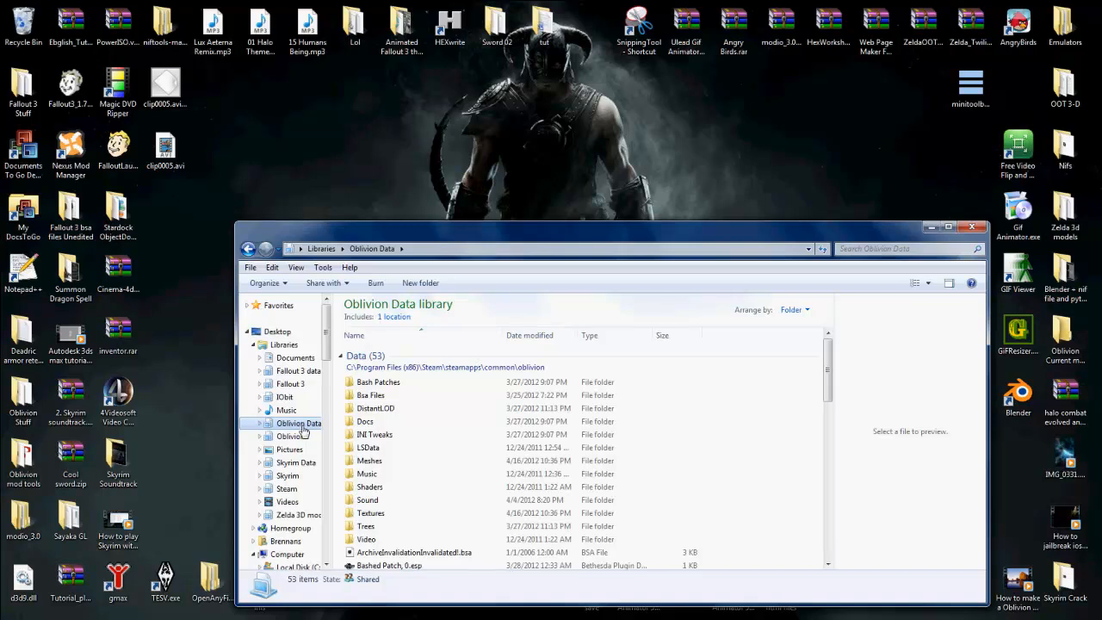
left_click(372, 397)
left_click(372, 397)
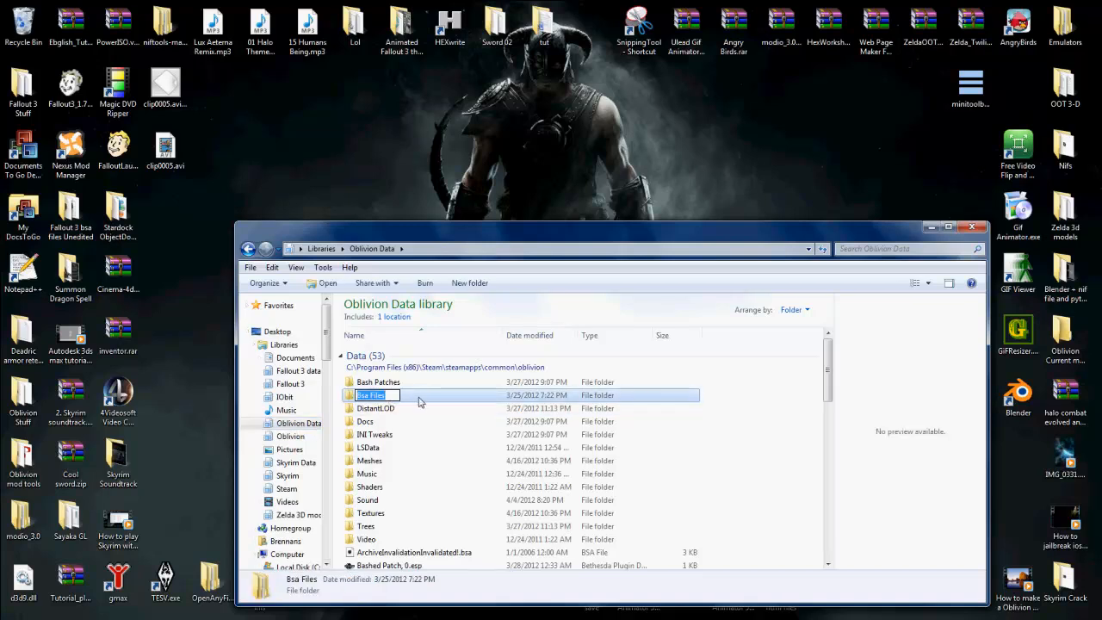
double_click(419, 401)
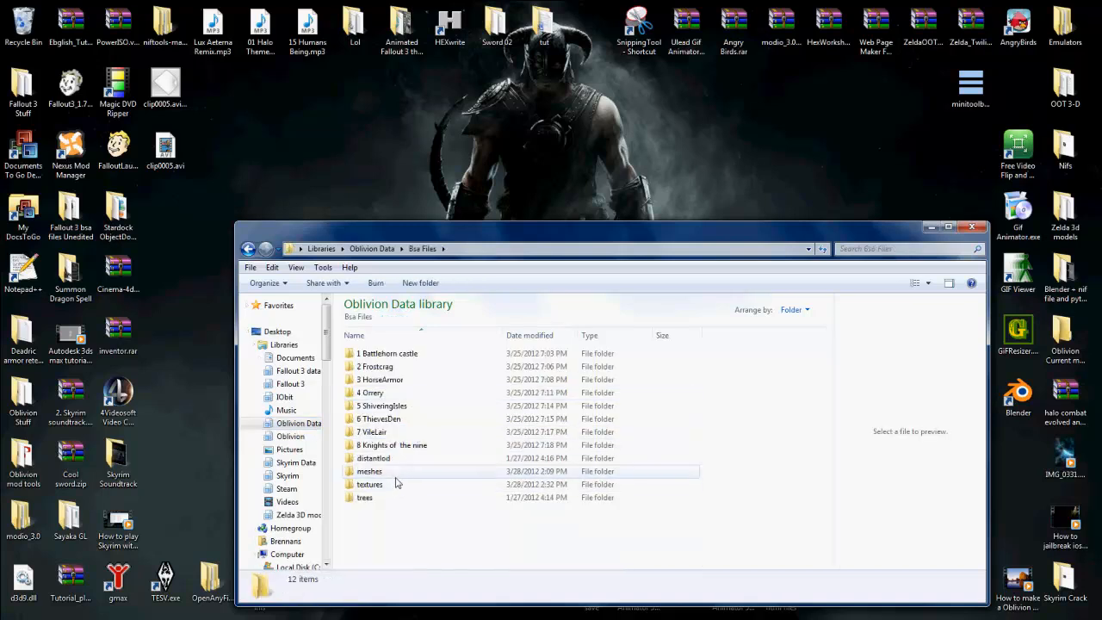
left_click(397, 476)
left_click(399, 476)
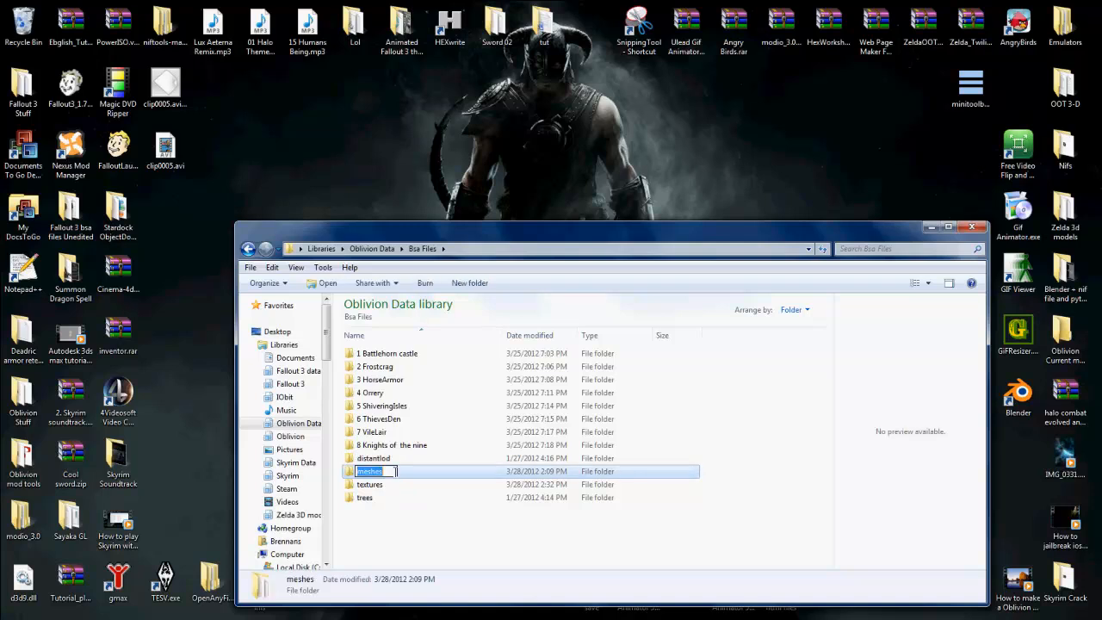
double_click(407, 472)
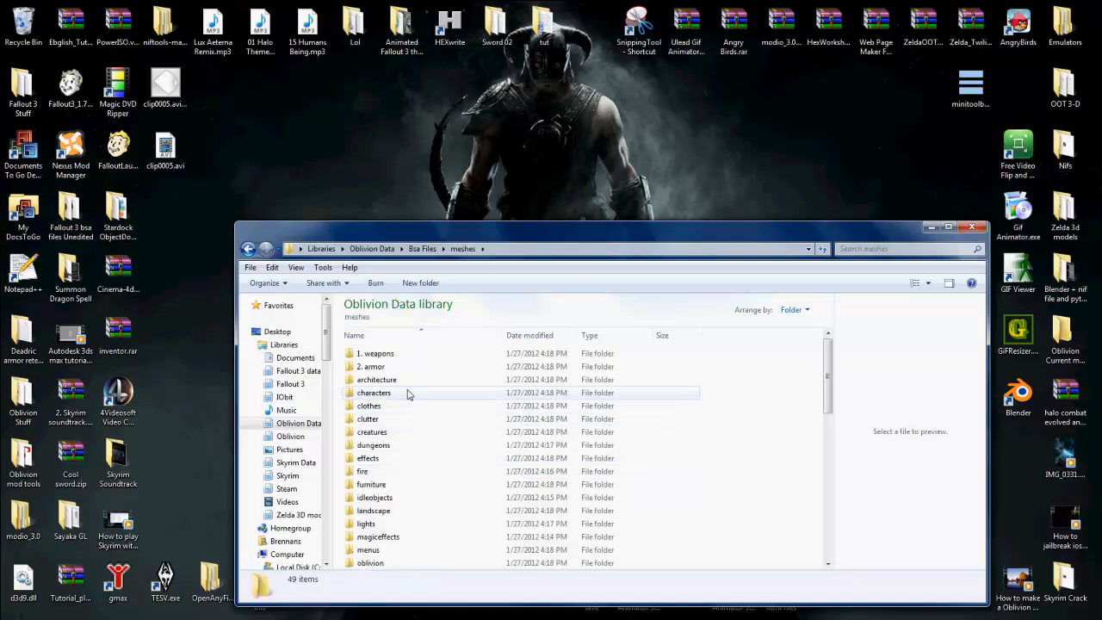
left_click(405, 355)
double_click(404, 355)
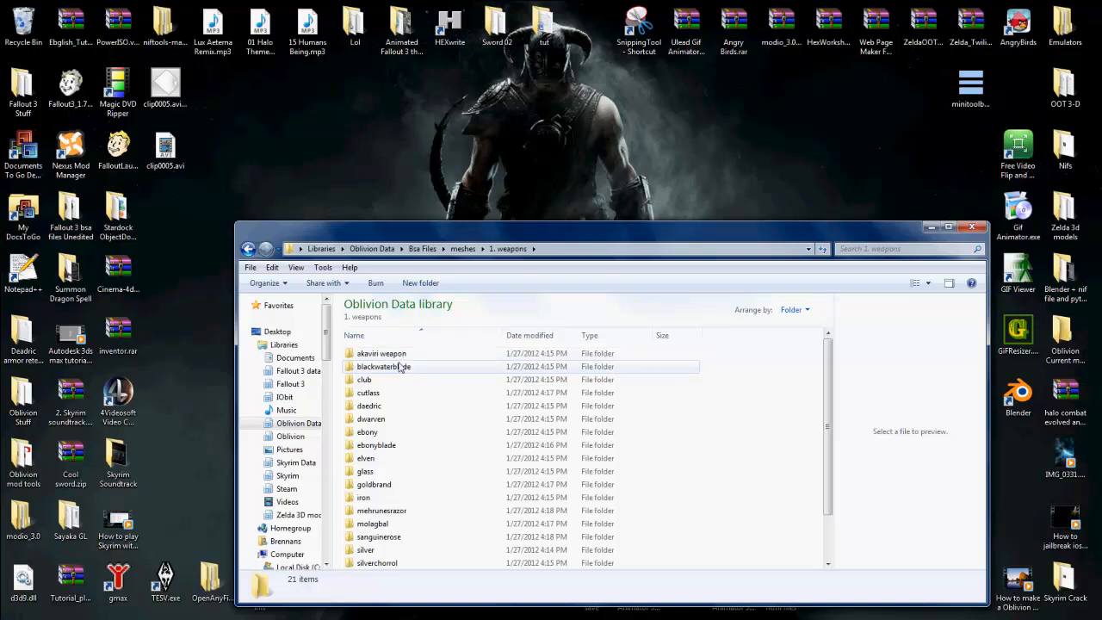
Step: Copy longsword.nif from the Oblivion glass weapons folder onto the desktop
scroll(374, 378, "down", 2)
left_click(370, 444)
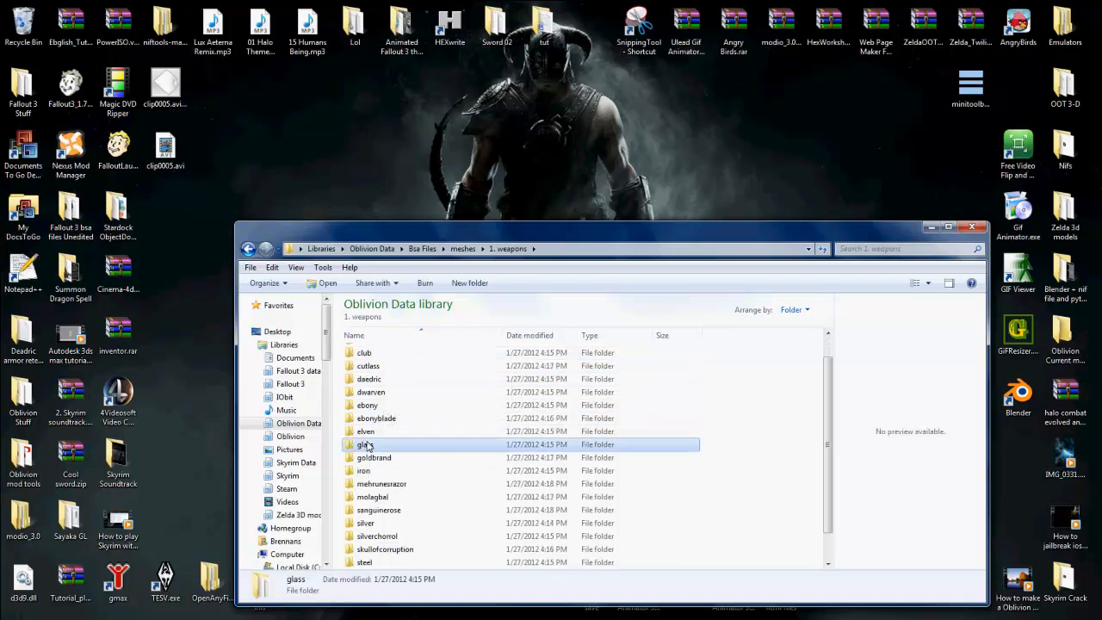
double_click(370, 445)
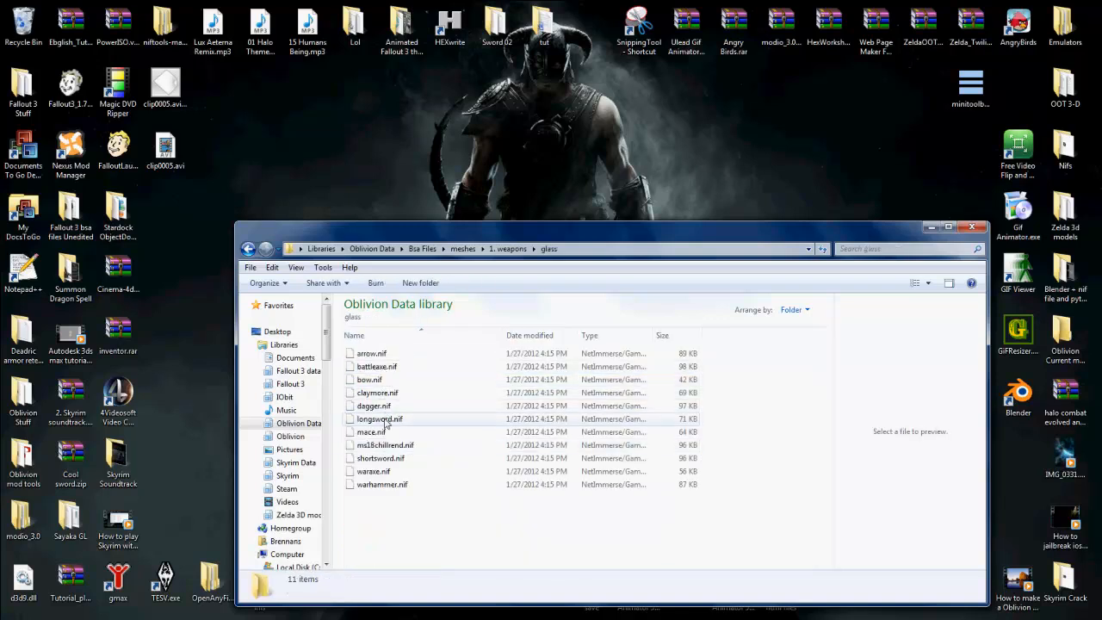
mouse_move(379, 420)
left_mouse_down()
mouse_move(364, 422)
mouse_move(379, 420)
left_mouse_up()
right_click(390, 417)
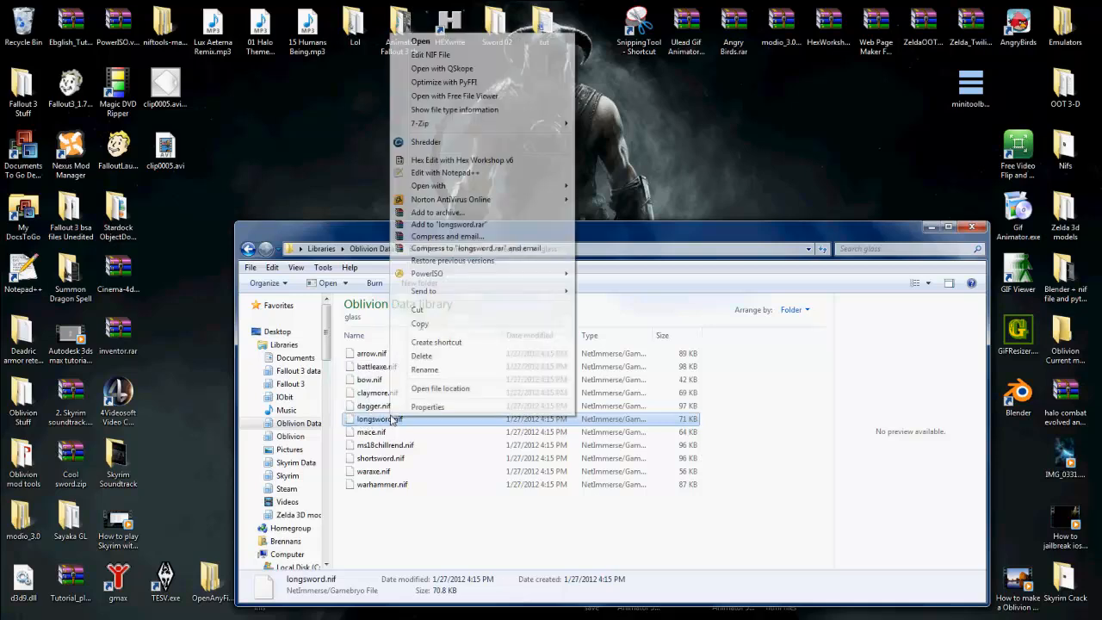
left_click(419, 324)
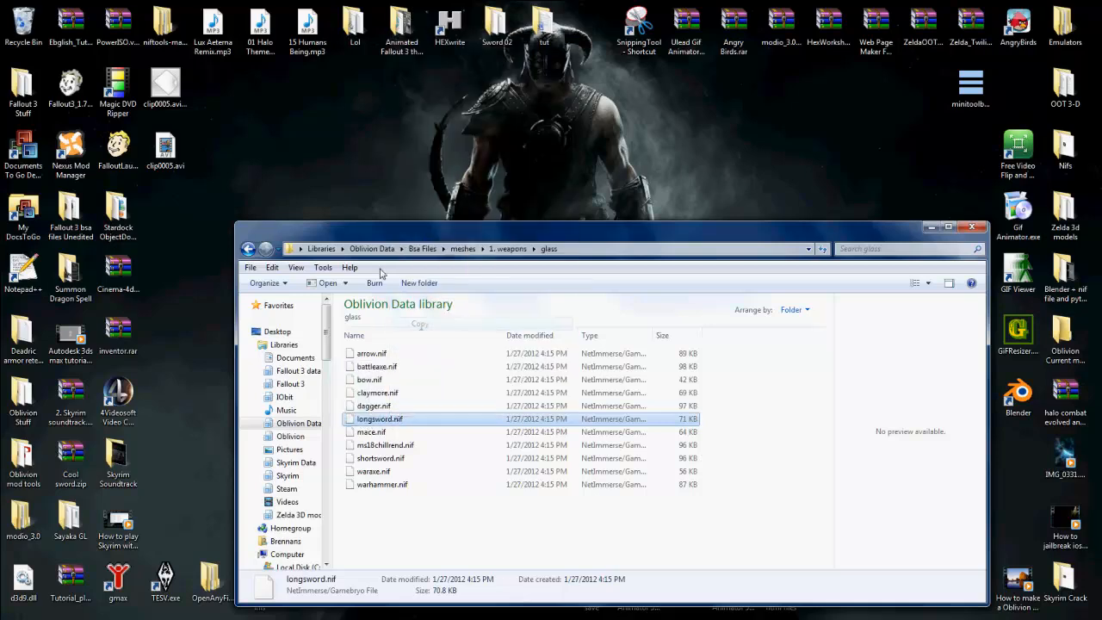
right_click(372, 183)
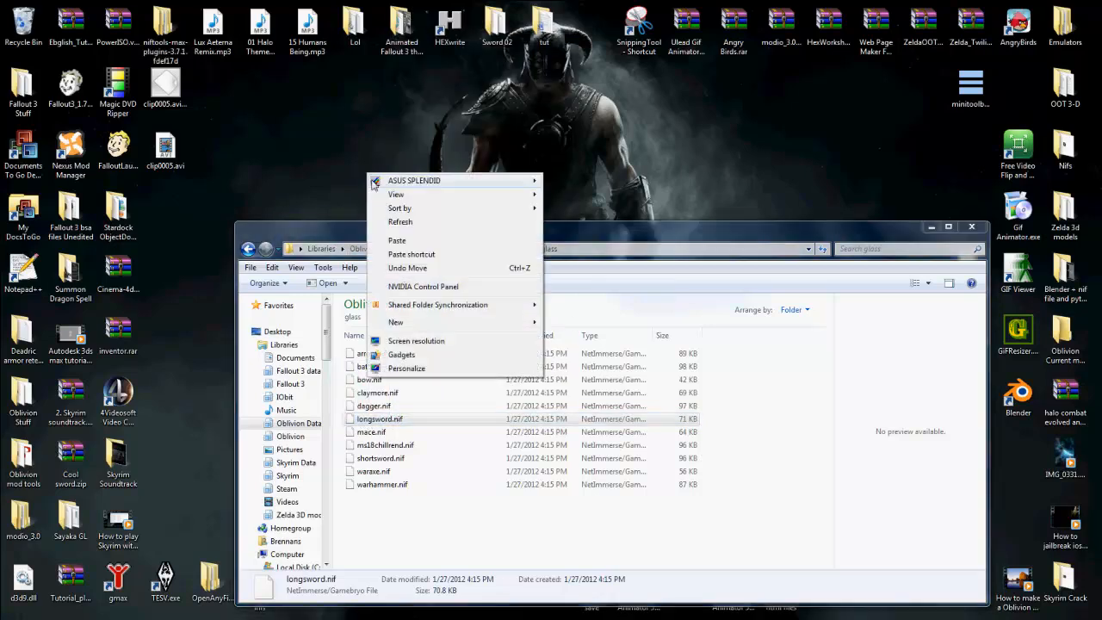
left_click(396, 242)
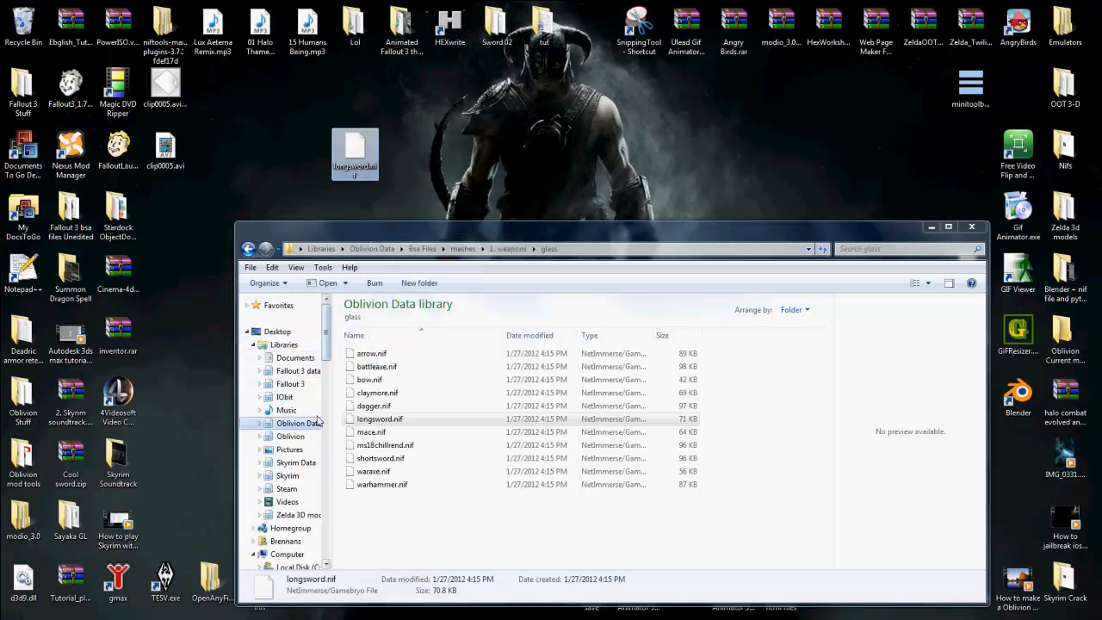
Step: Browse the Skyrim Data library to Bsa files, meshes, 1. weapons
left_click(299, 464)
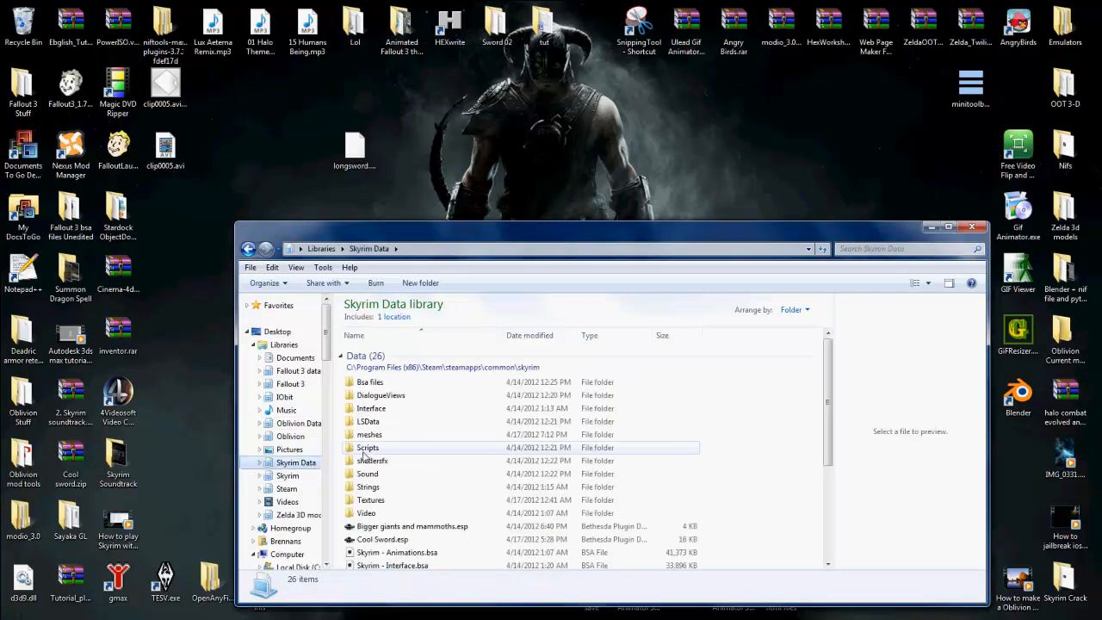
double_click(389, 394)
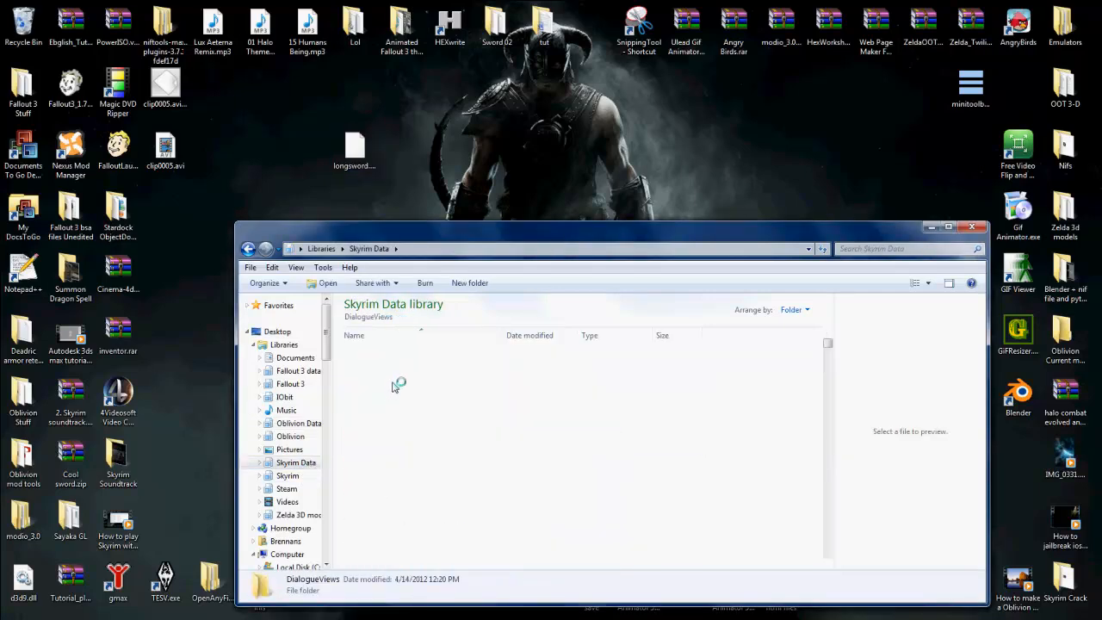
left_click(370, 252)
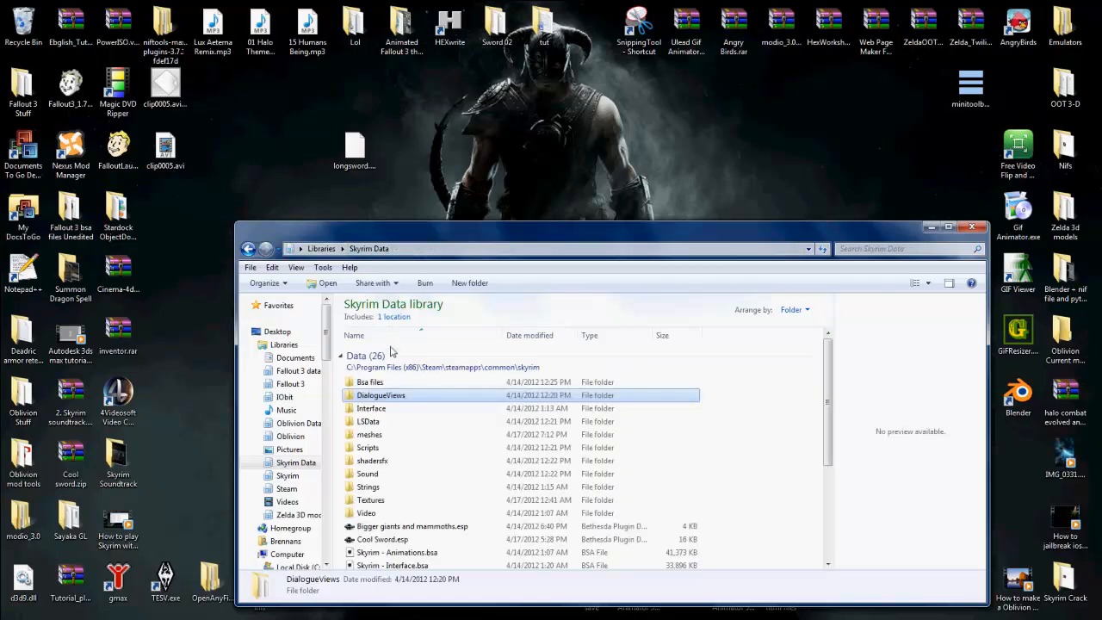
double_click(378, 316)
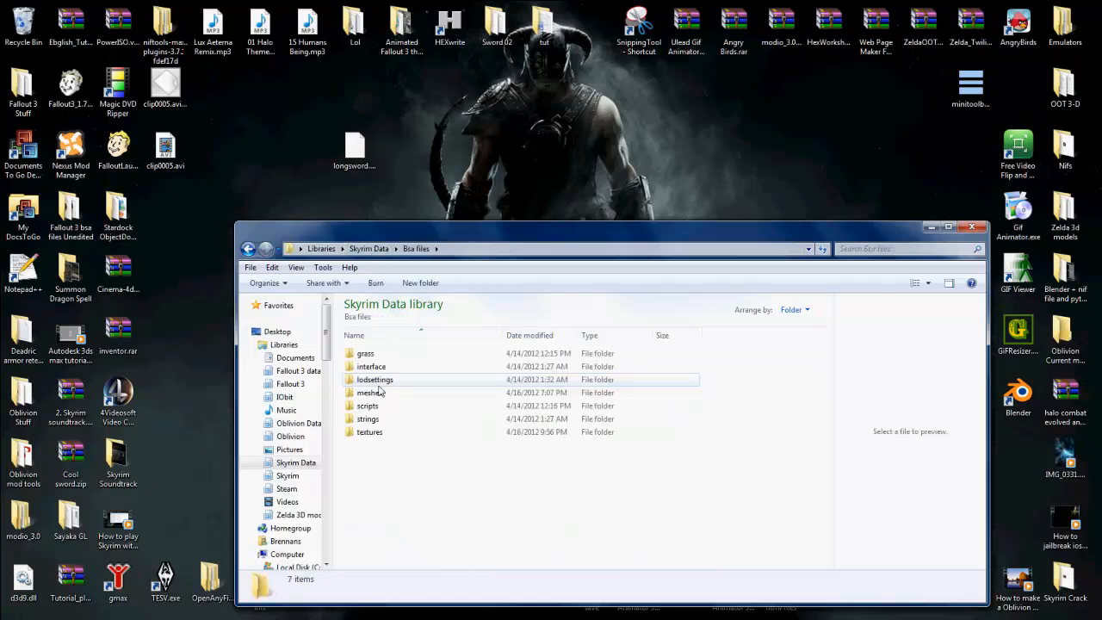
double_click(379, 392)
left_click(384, 355)
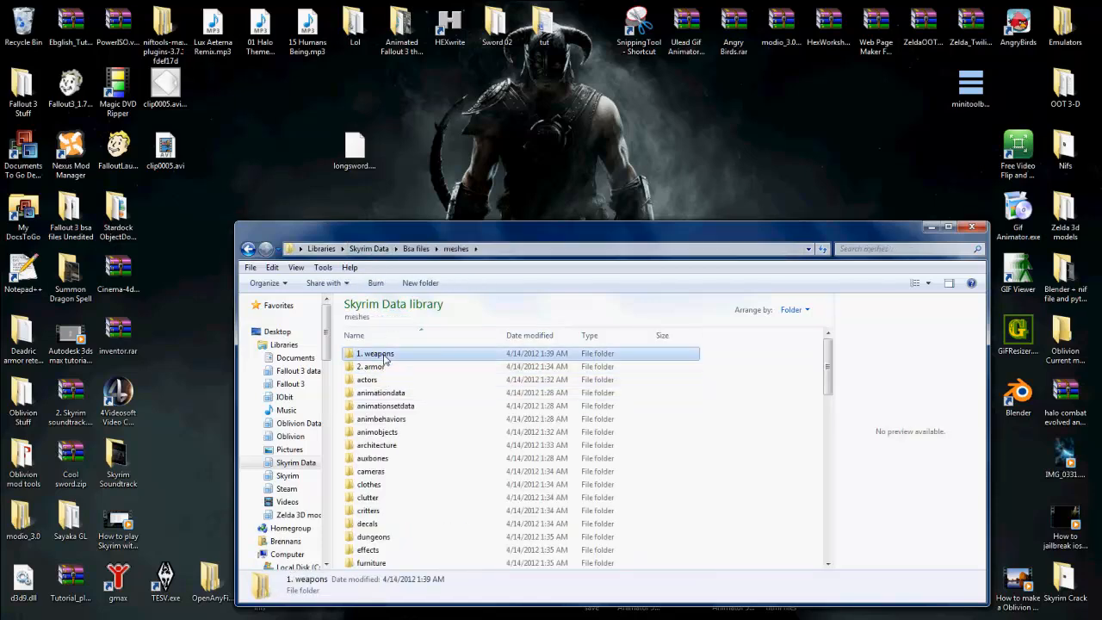
double_click(384, 357)
Step: Copy 1stpersonimperialsword.nif from the Skyrim imperial weapons folder onto the desktop
scroll(385, 393, "down", 1)
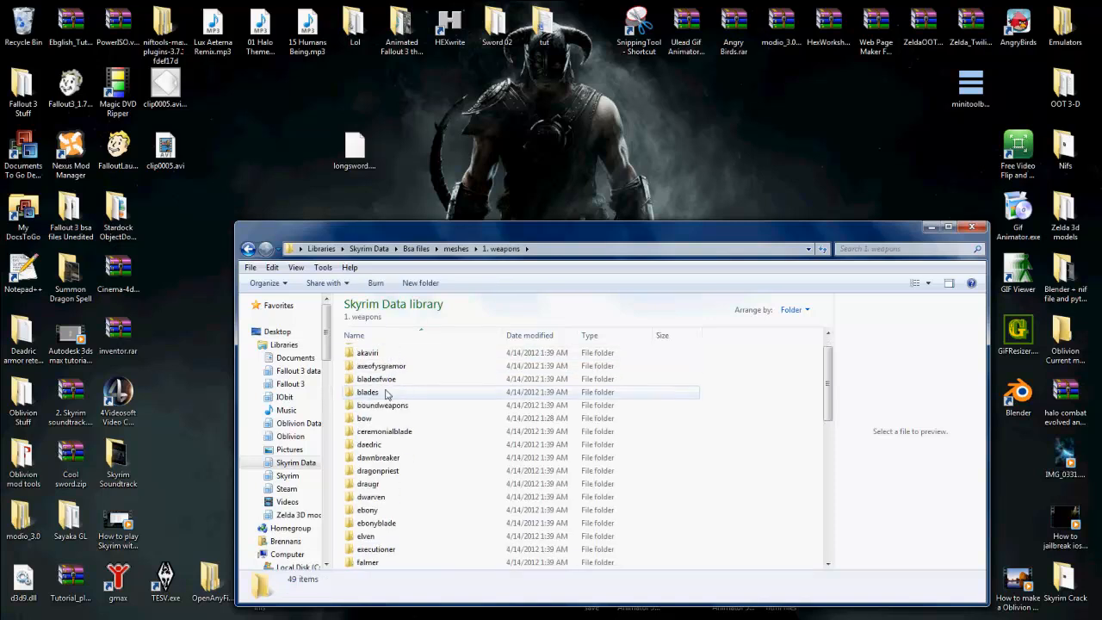
scroll(383, 370, "down", 1)
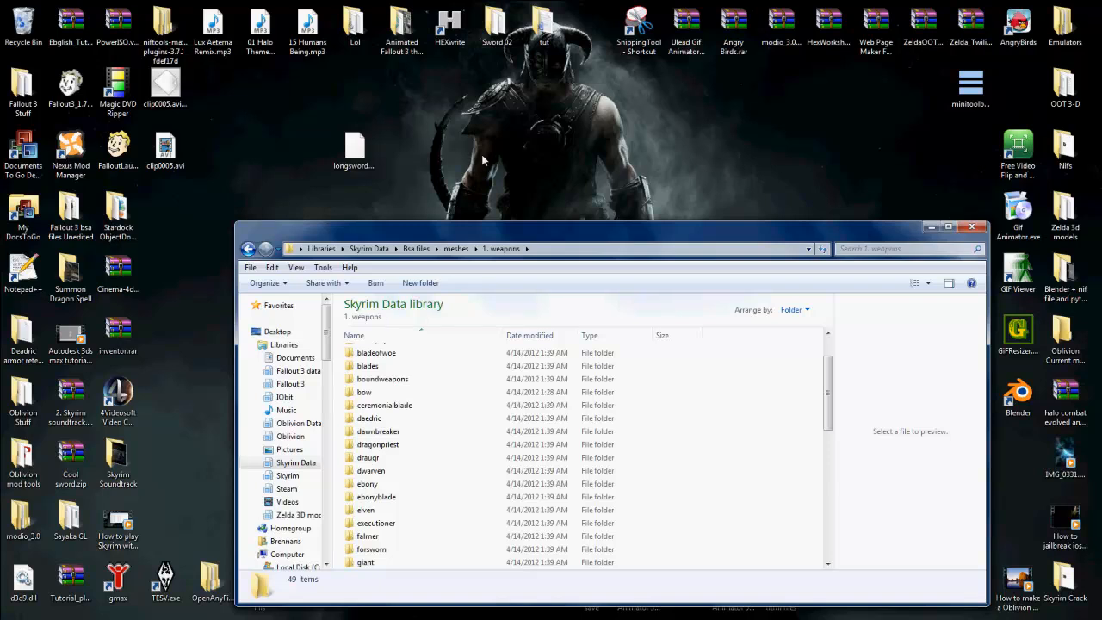
scroll(385, 492, "down", 2)
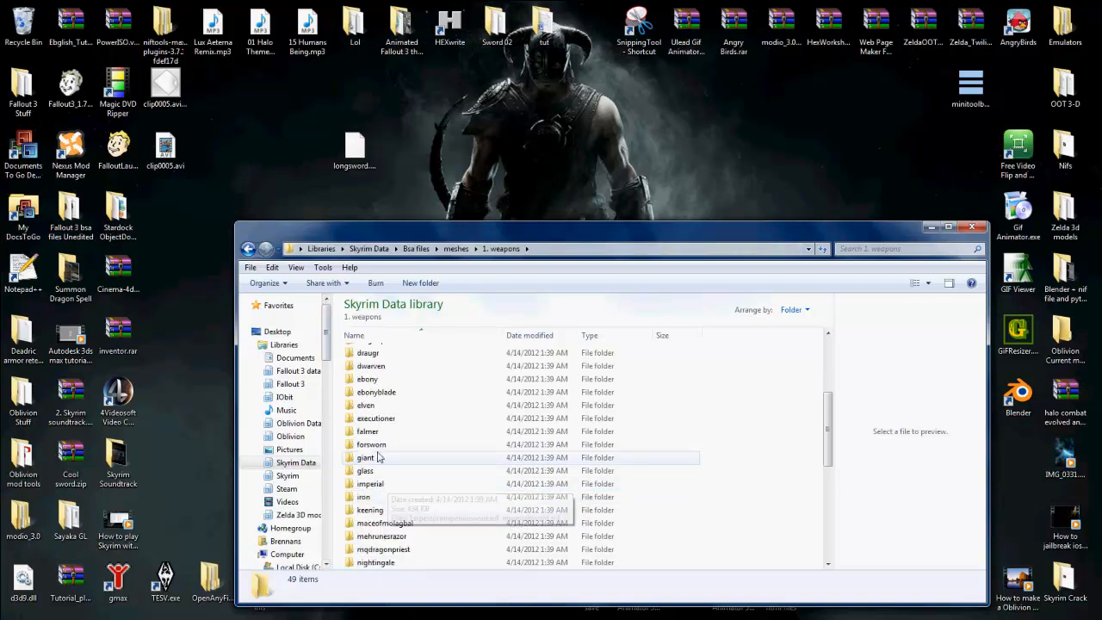
scroll(379, 487, "down", 1)
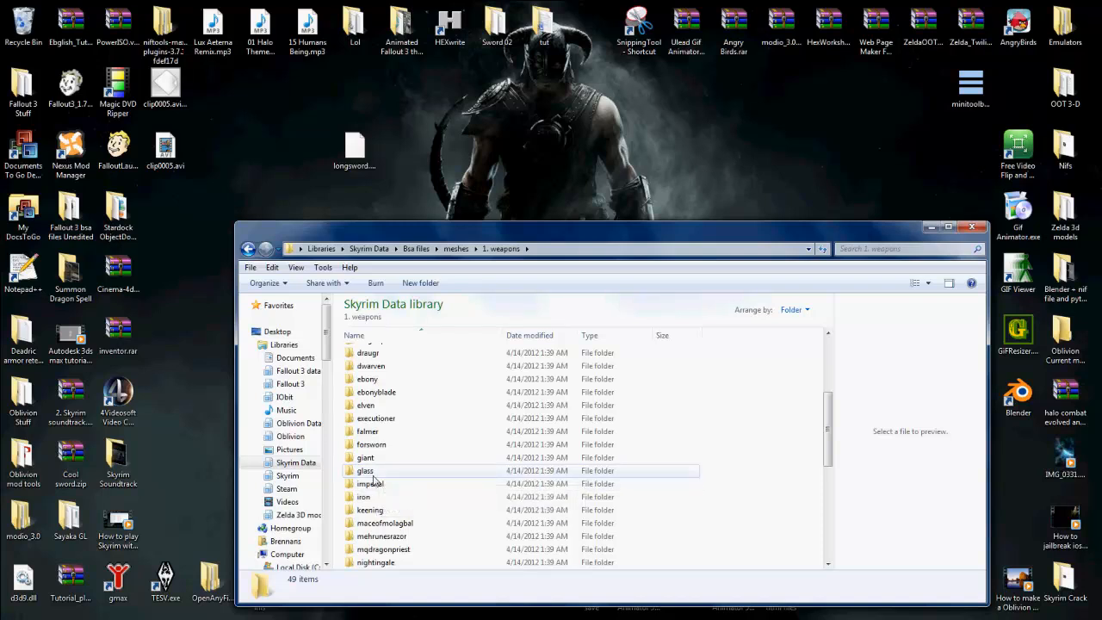
left_click(382, 490)
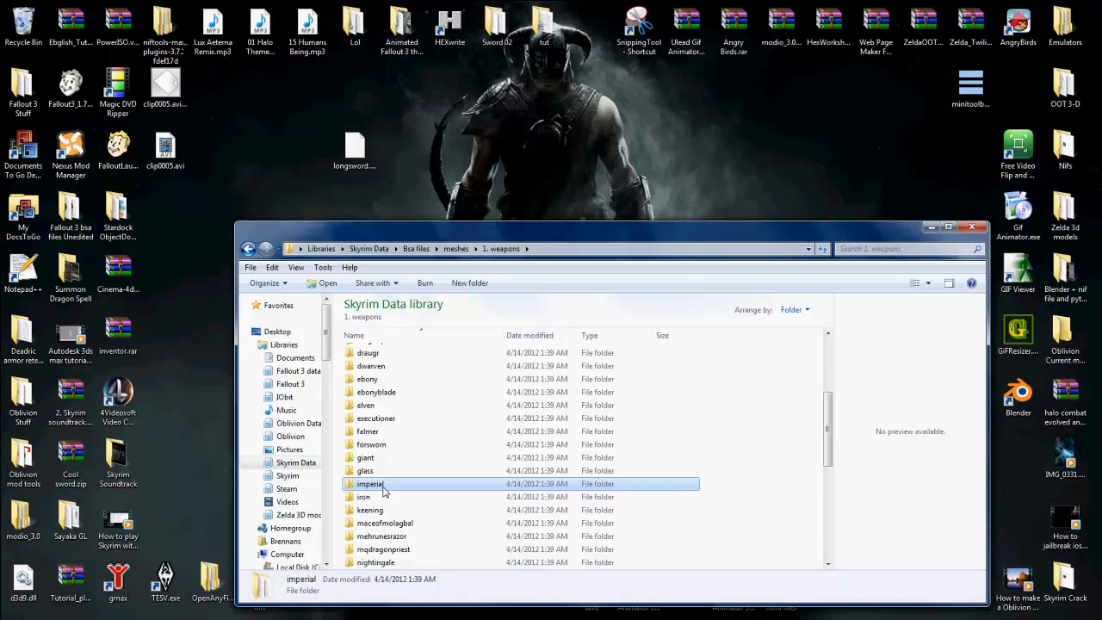
double_click(383, 486)
left_click(387, 357)
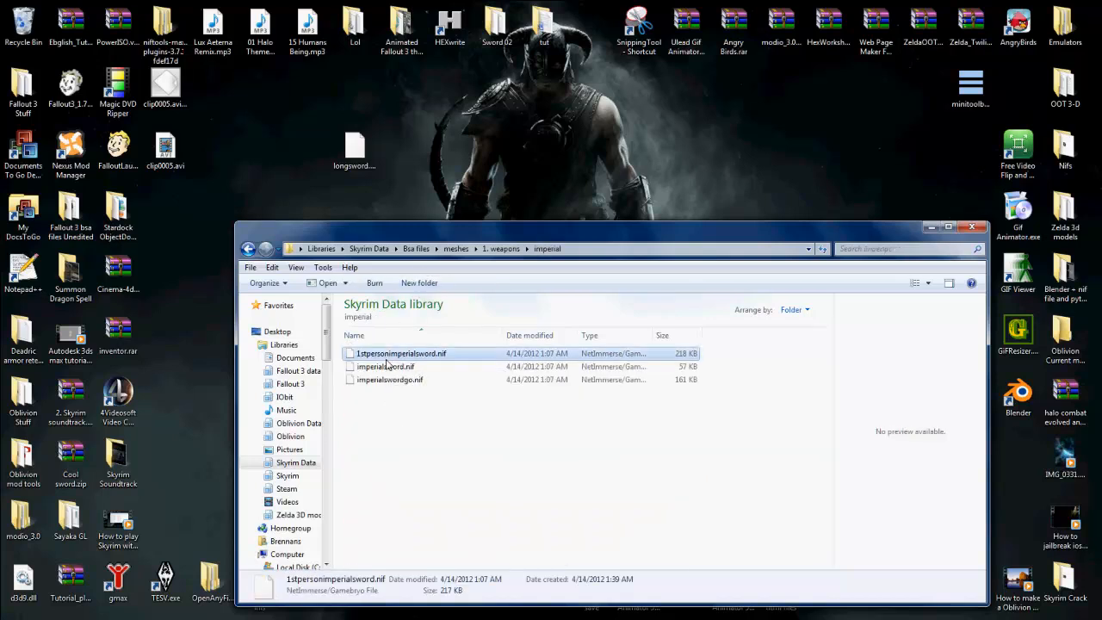
right_click(389, 358)
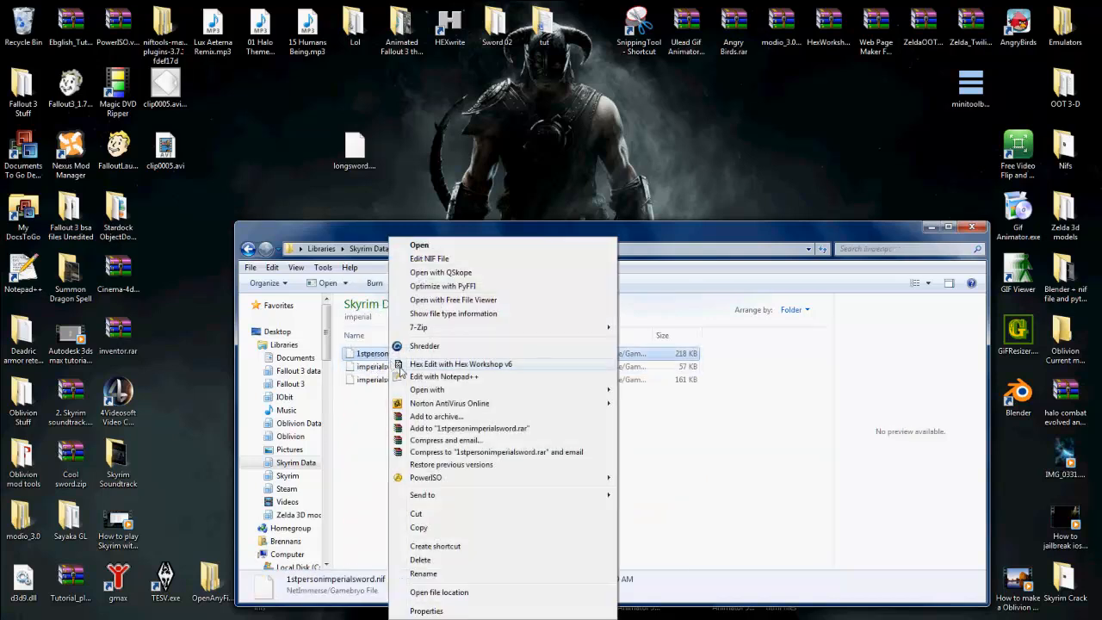
left_click(419, 526)
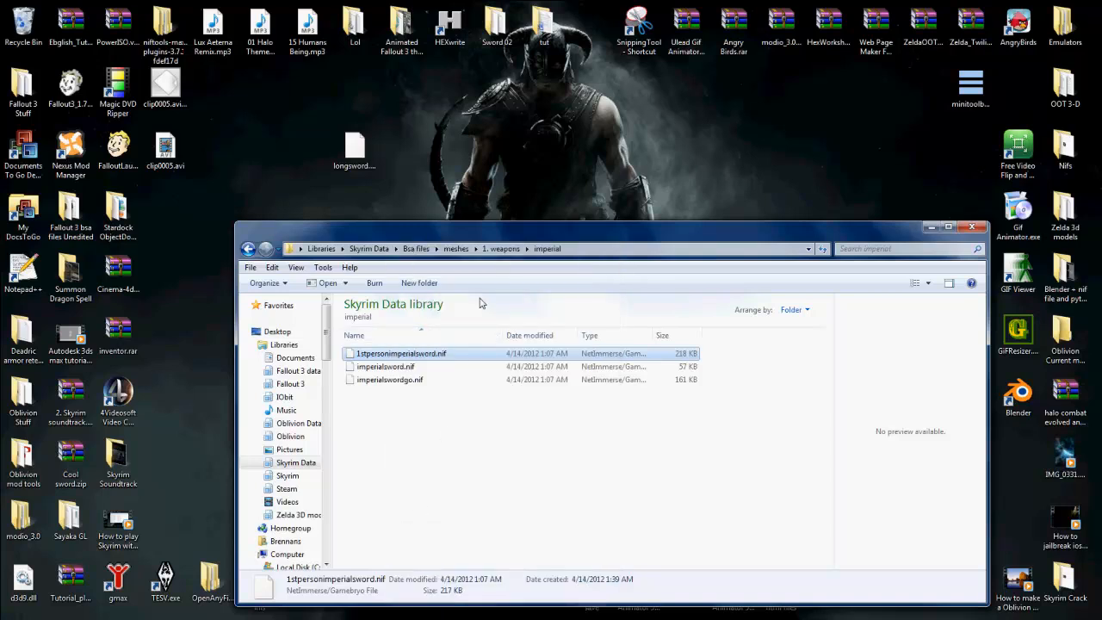
right_click(493, 181)
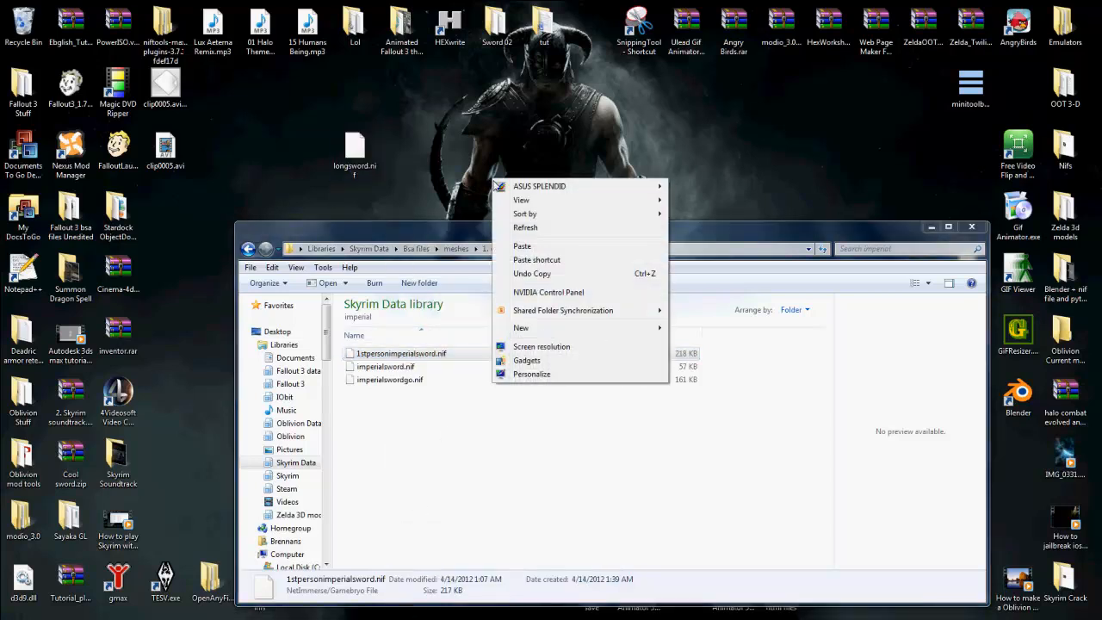
left_click(523, 247)
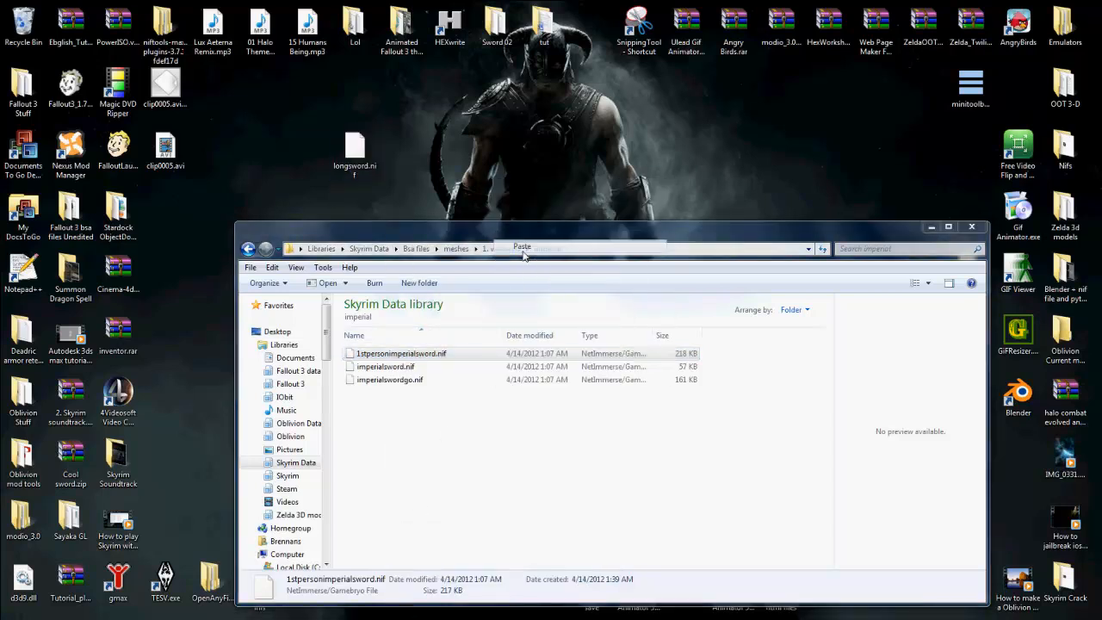
Step: Delete the longsword.nif copy from the desktop, moving it to the Recycle Bin
right_click(371, 152)
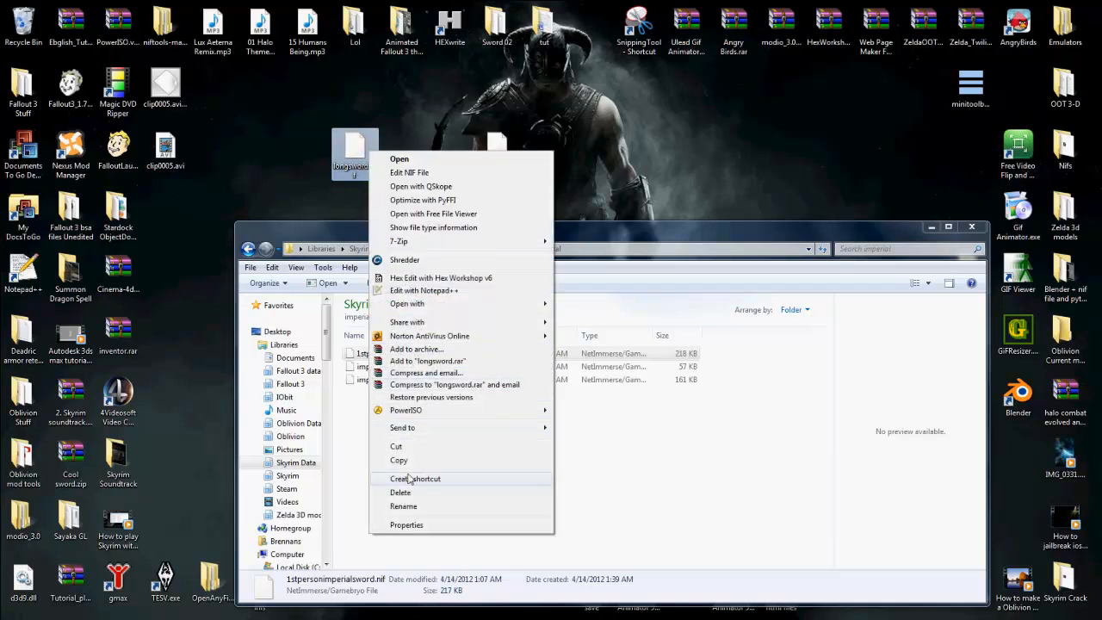
left_click(410, 492)
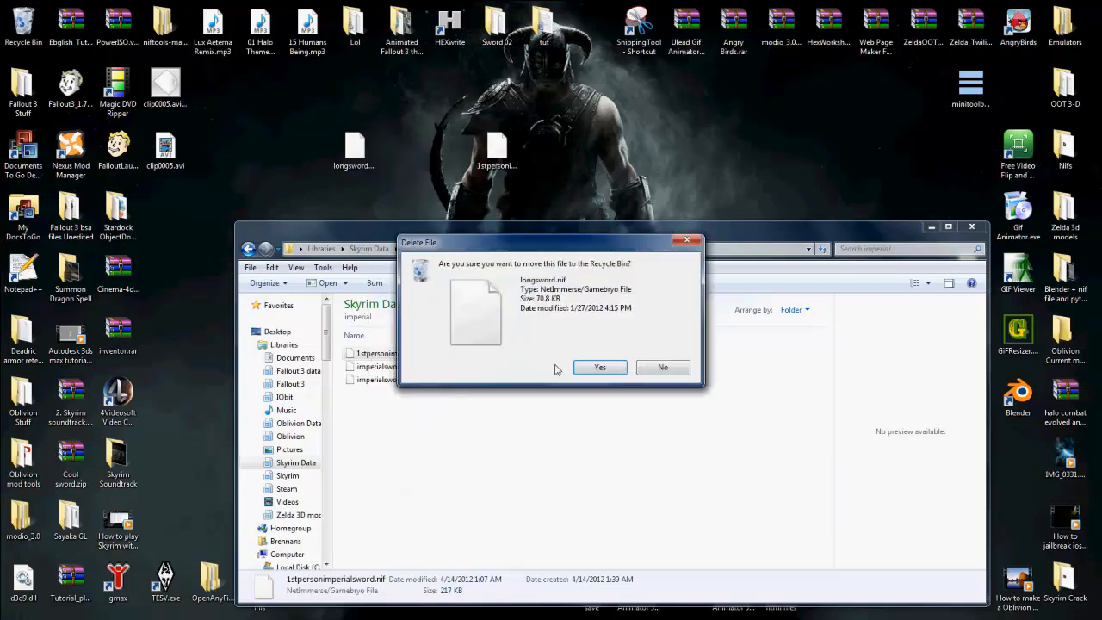
left_click(596, 368)
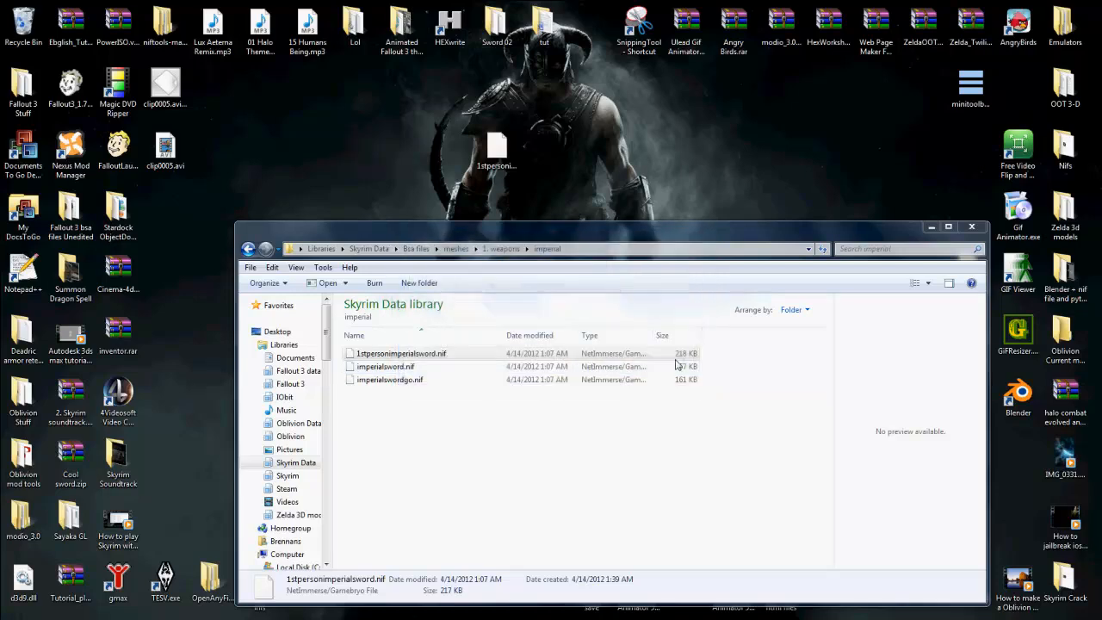
Step: Close the Skyrim Data window, launch 3ds Max 9 past its Loading DLLs message, and return to the desktop
left_click(971, 226)
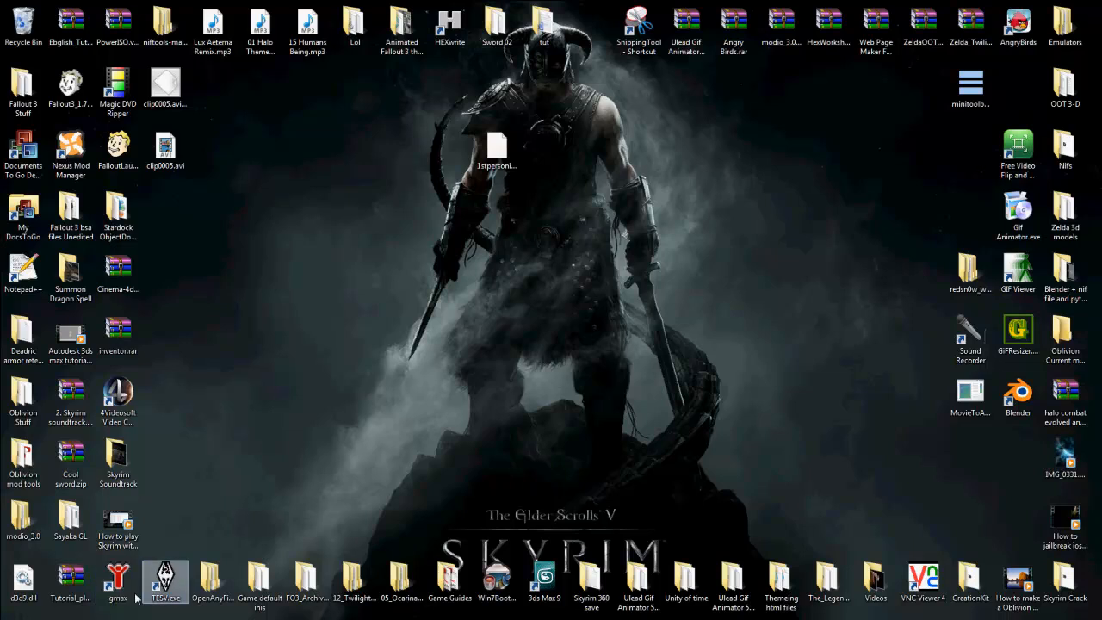
left_click(544, 582)
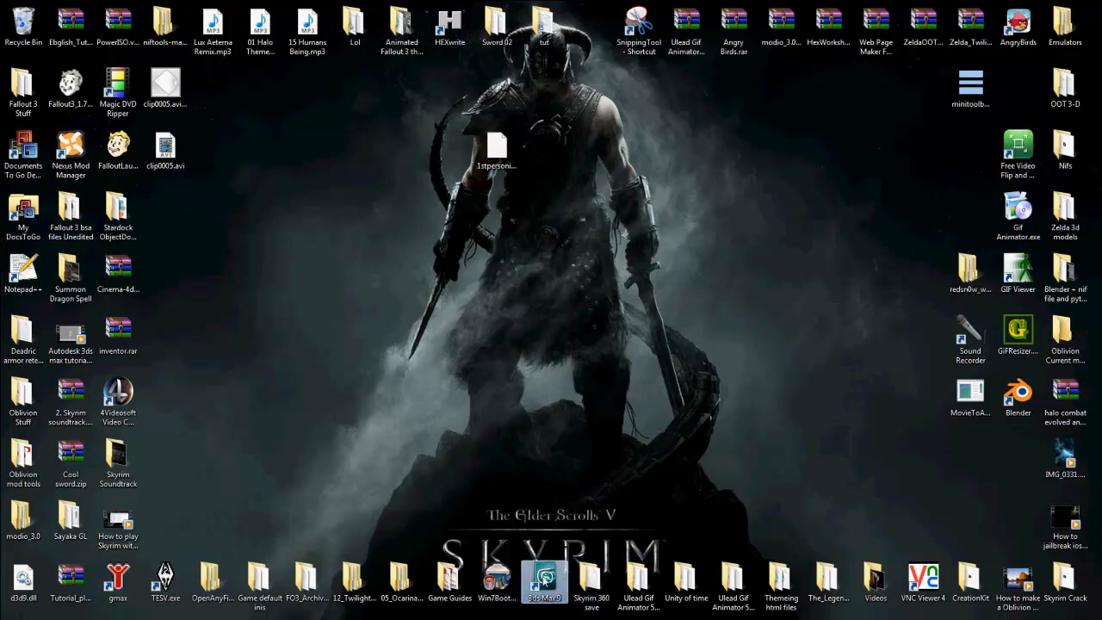
double_click(544, 583)
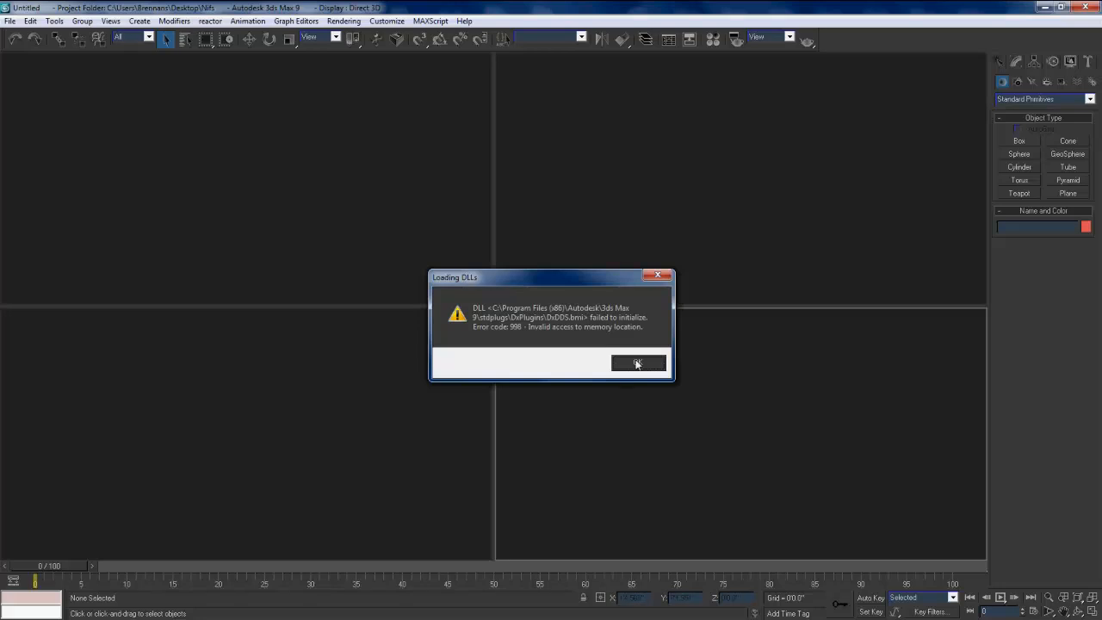
left_click(637, 364)
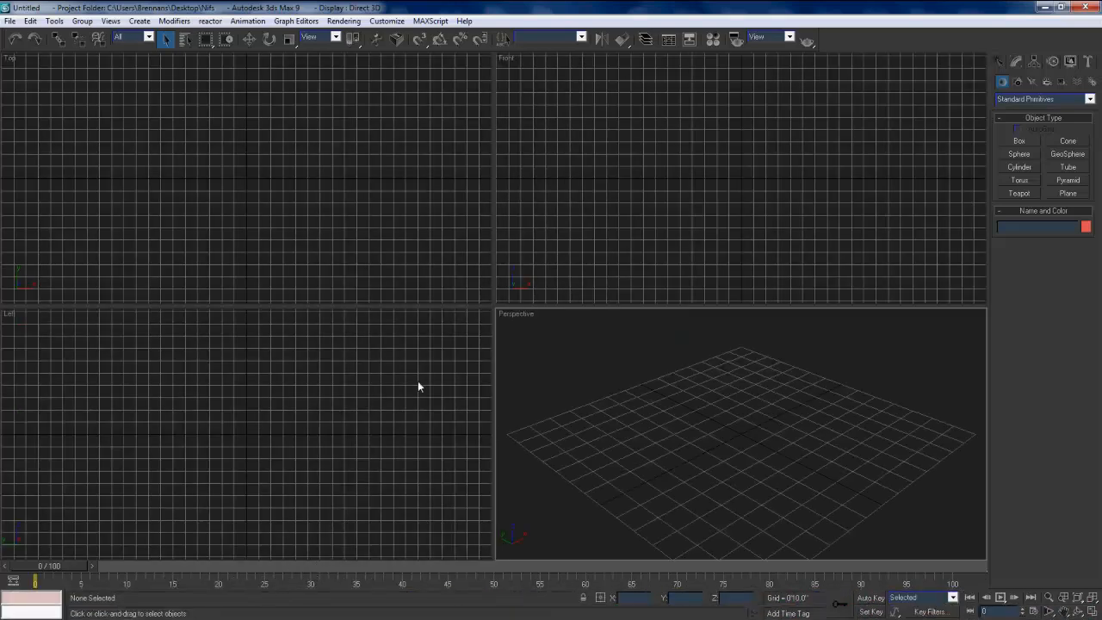
key("super+d")
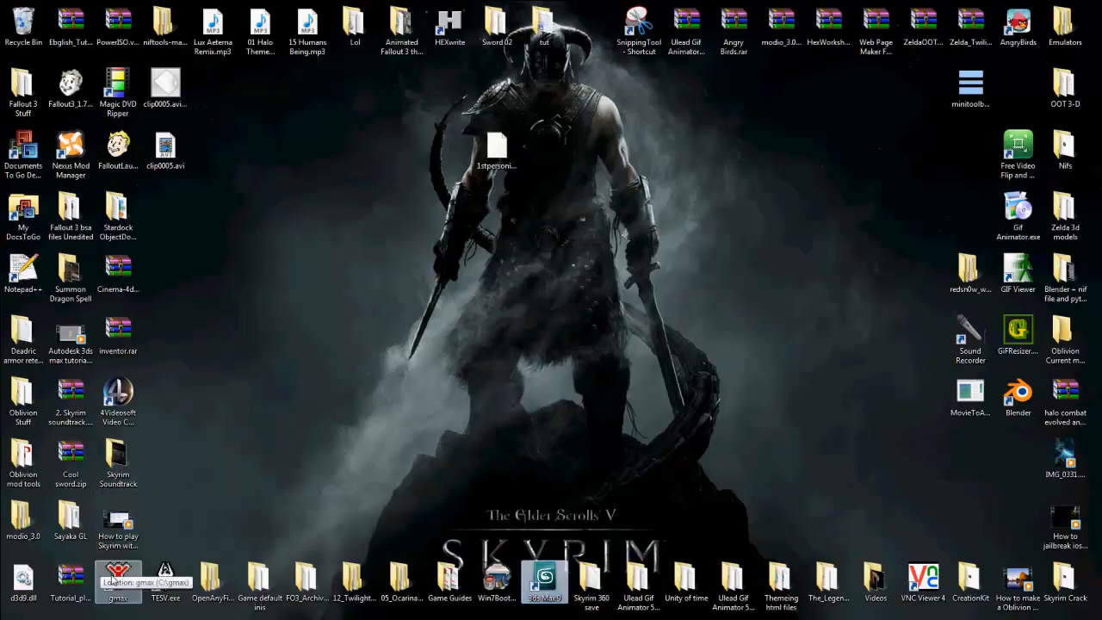
Step: Launch gmax past its online news notice, view its empty four-viewport workspace, and close the program
double_click(118, 576)
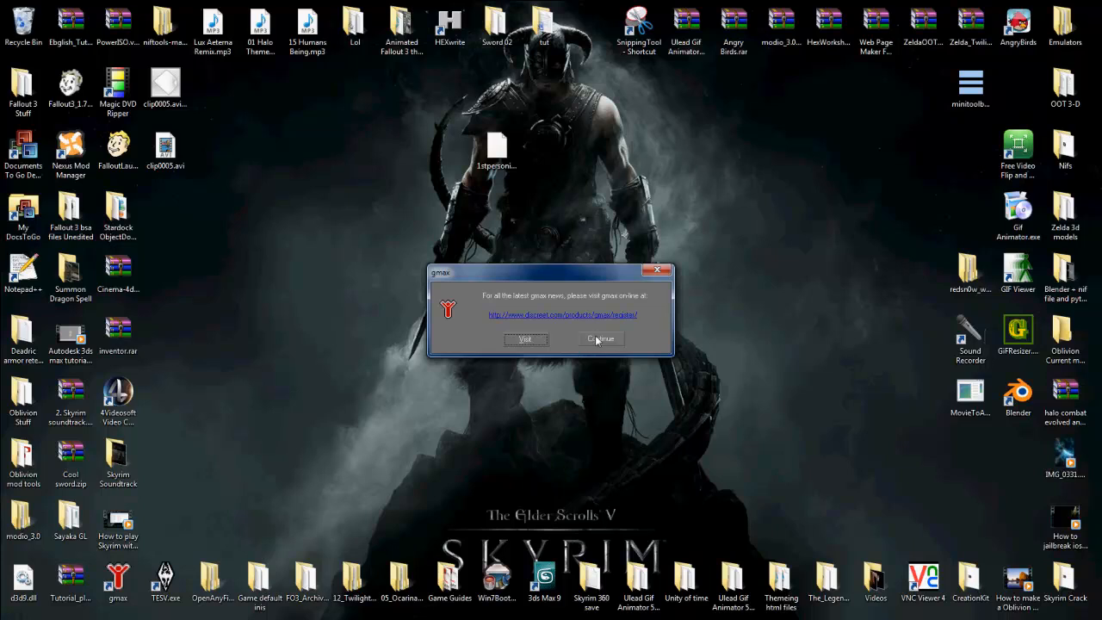
left_click(598, 341)
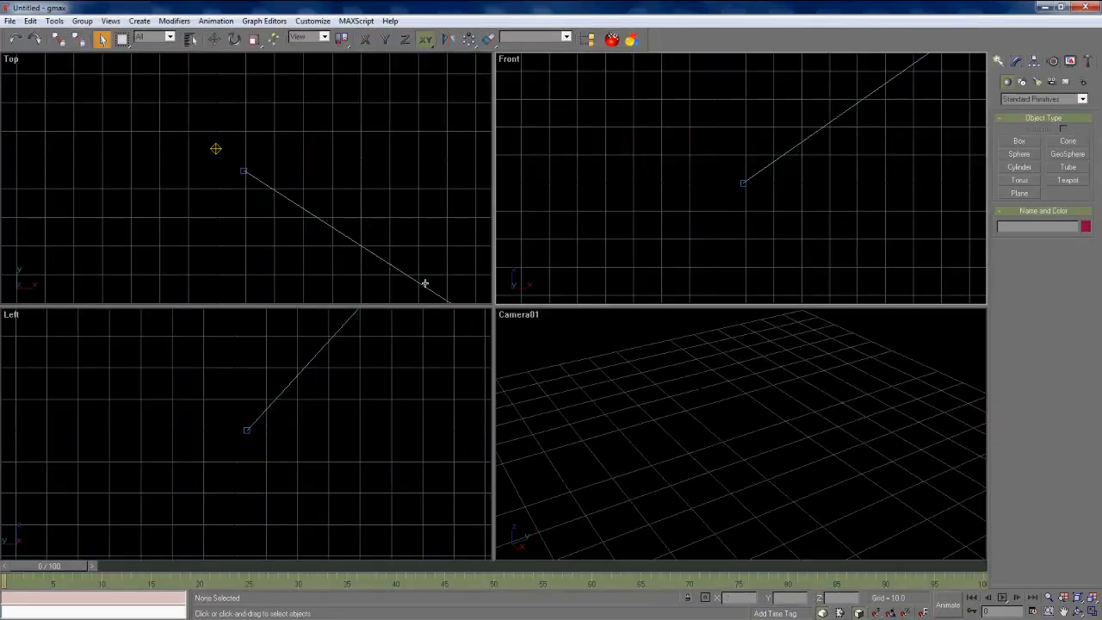
left_click(1087, 11)
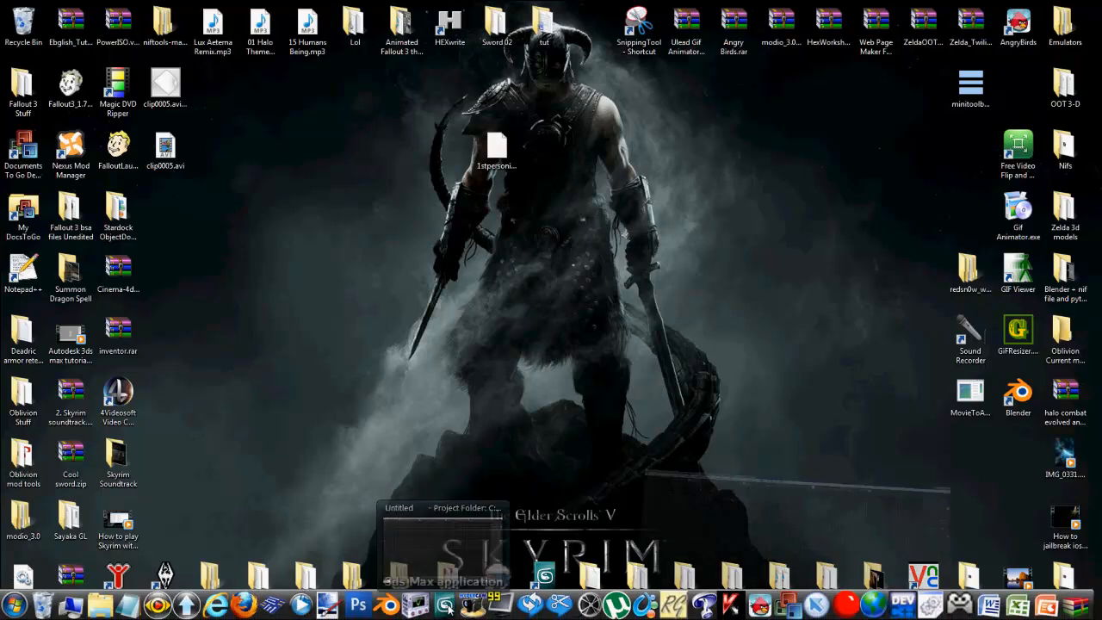
Step: Switch to 3ds Max 9 and configure the viewport layout as a single Perspective view
left_click(446, 607)
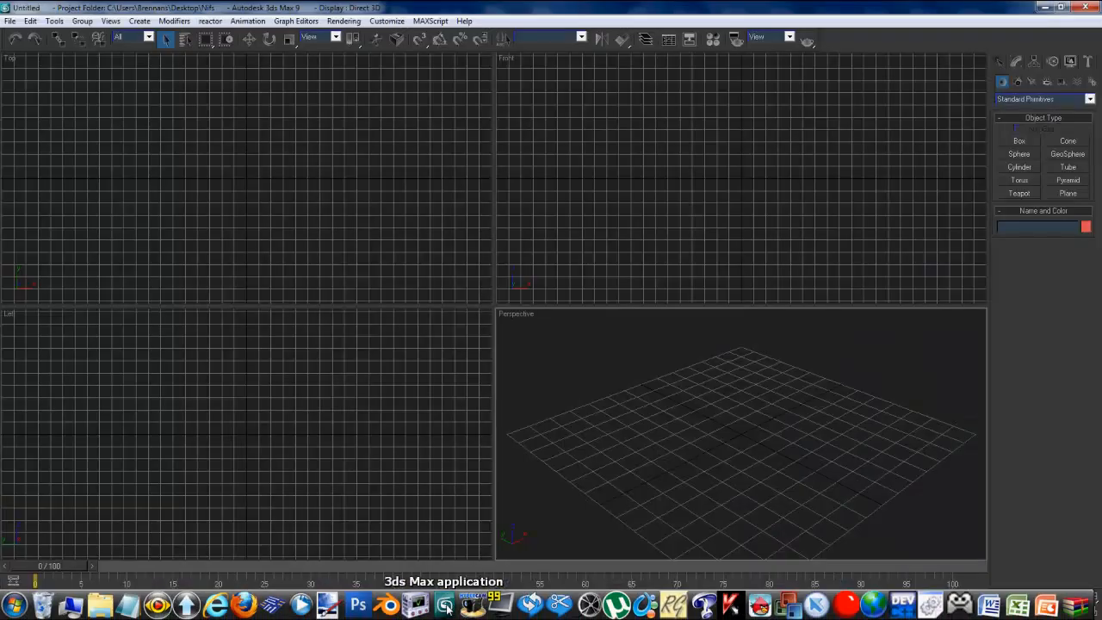
left_click(389, 21)
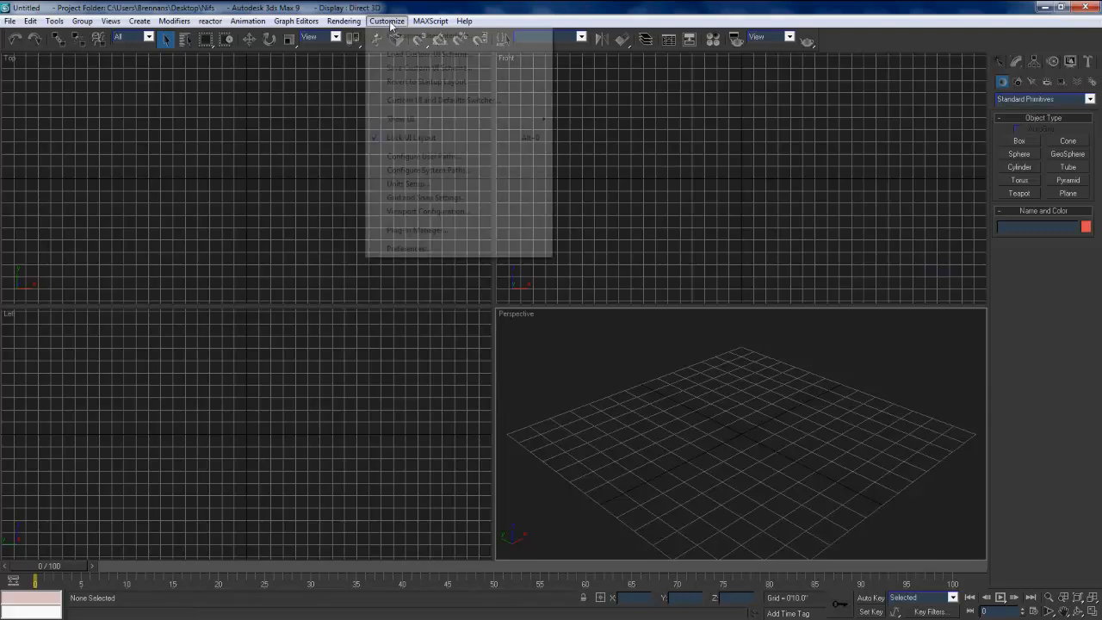
left_click(427, 211)
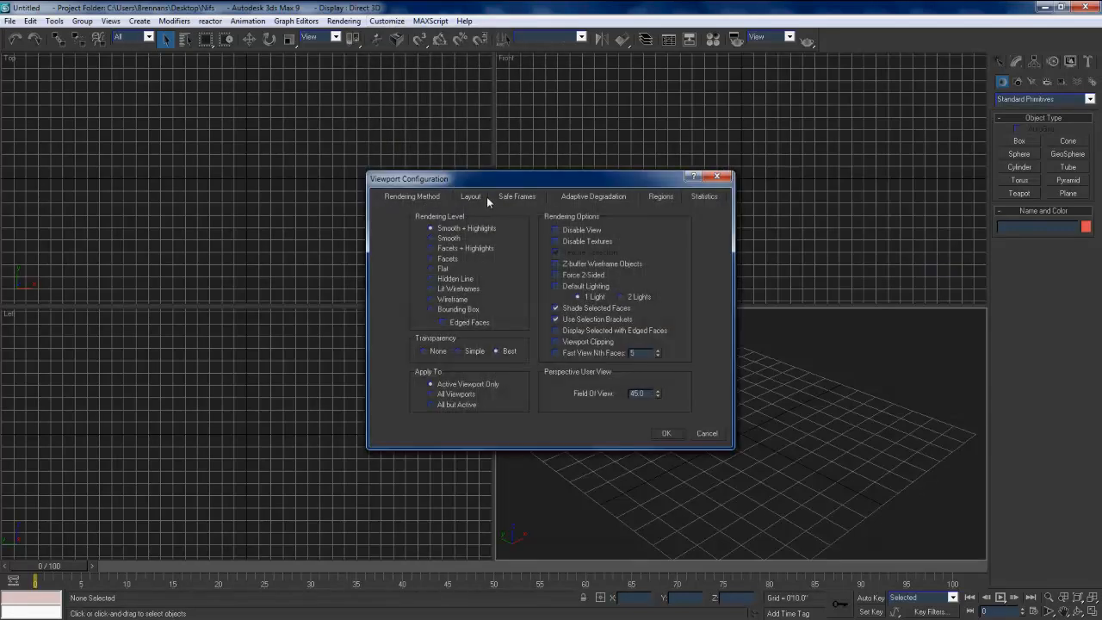
left_click(473, 197)
left_click(438, 238)
left_click(454, 321)
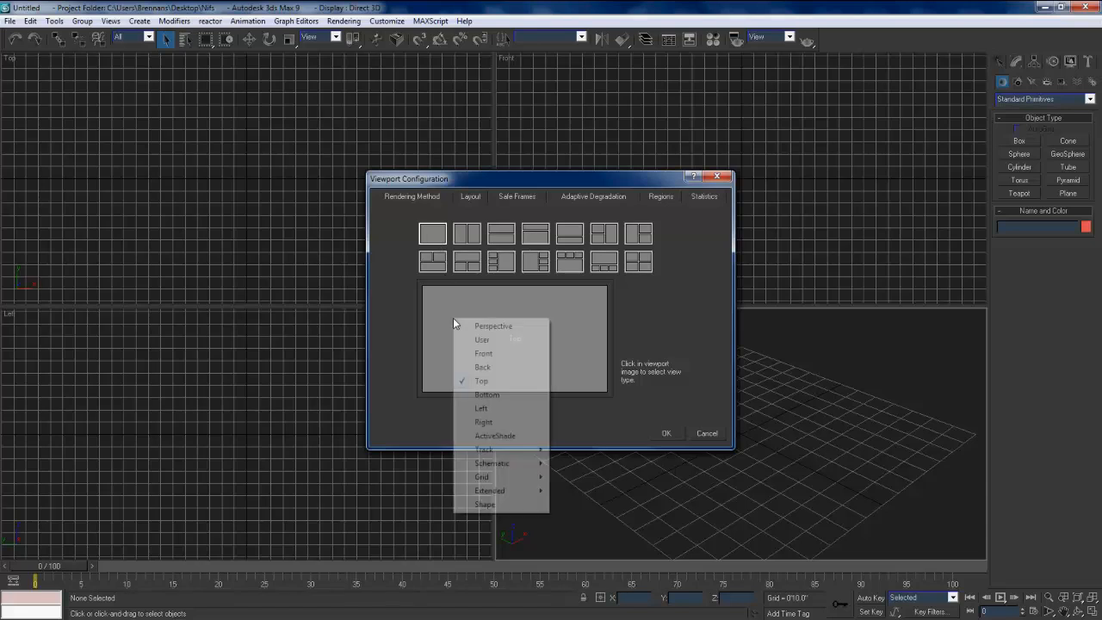
left_click(493, 326)
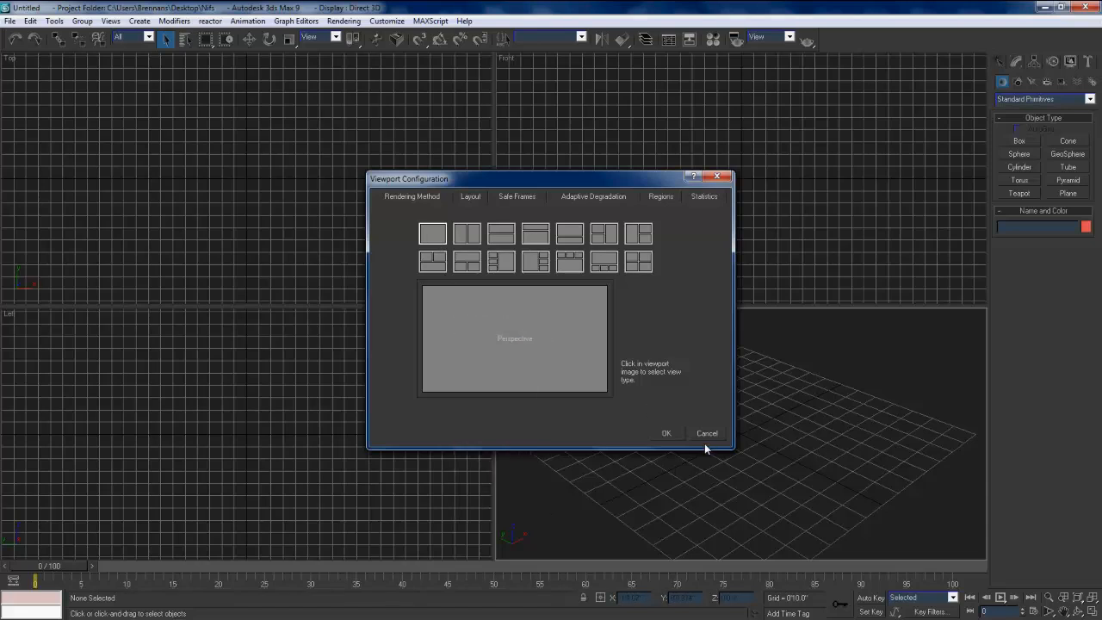
left_click(676, 434)
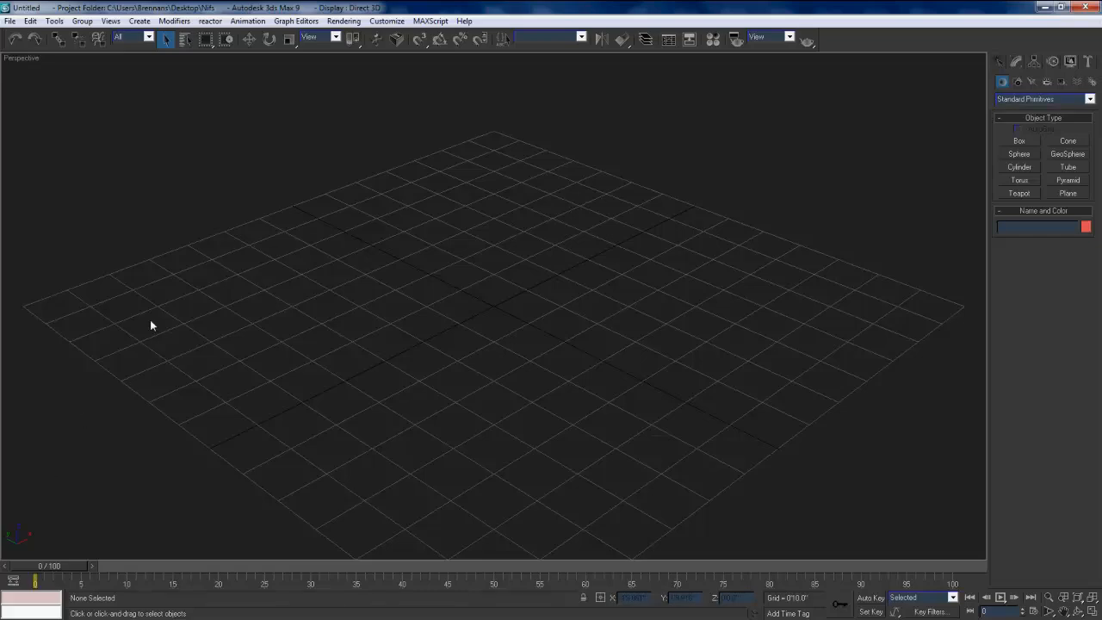
Step: Choose the 1stpersonimperialsword.nif file on the desktop for import, using the Netimmerse/Gamebryo (*.NIF, *.KF) file type
middle_click_drag(112, 328, 445, 324, "alt")
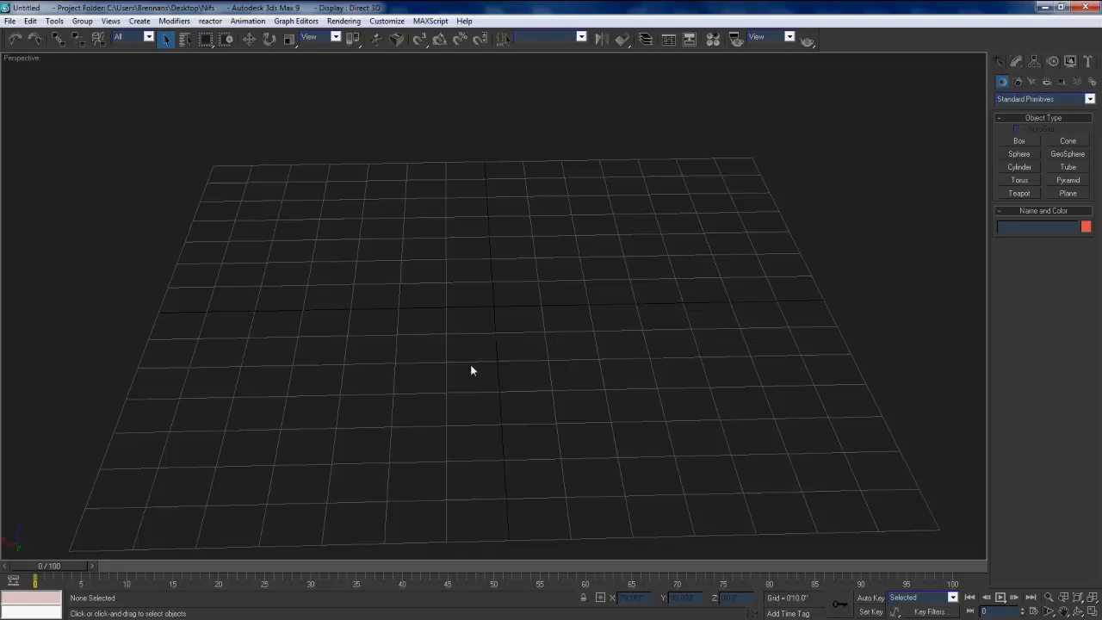
left_click(33, 24)
mouse_move(55, 21)
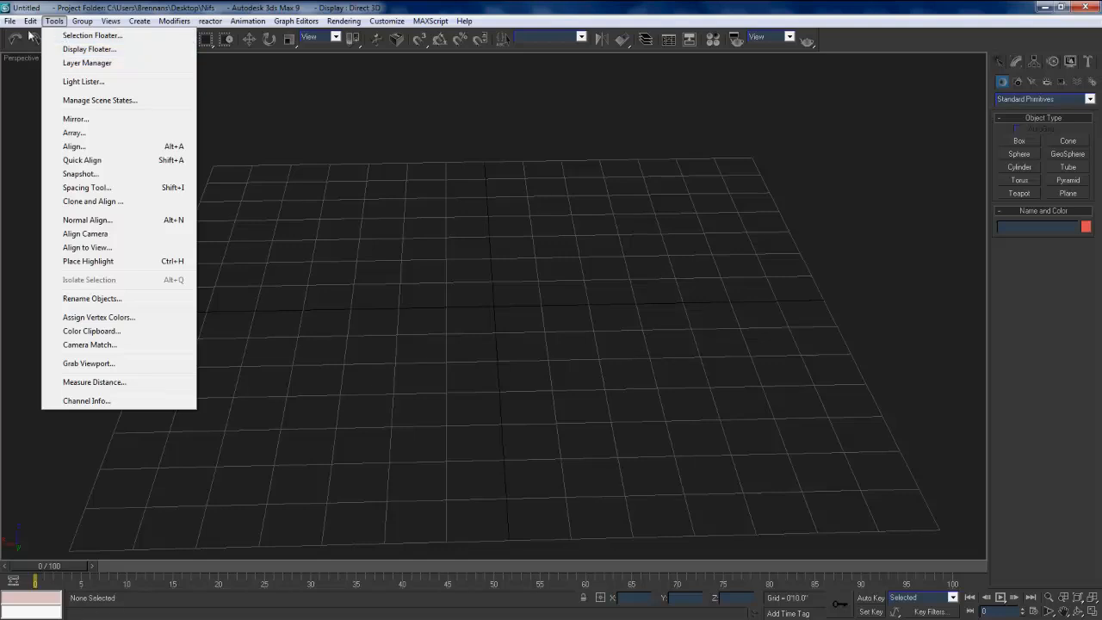
mouse_move(10, 21)
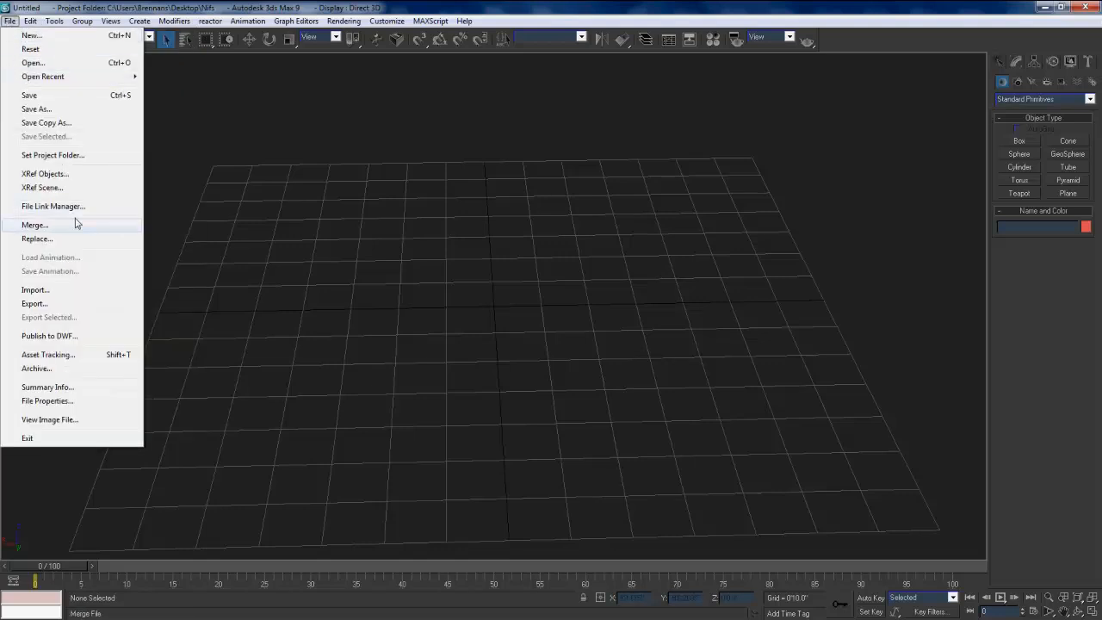
left_click(36, 290)
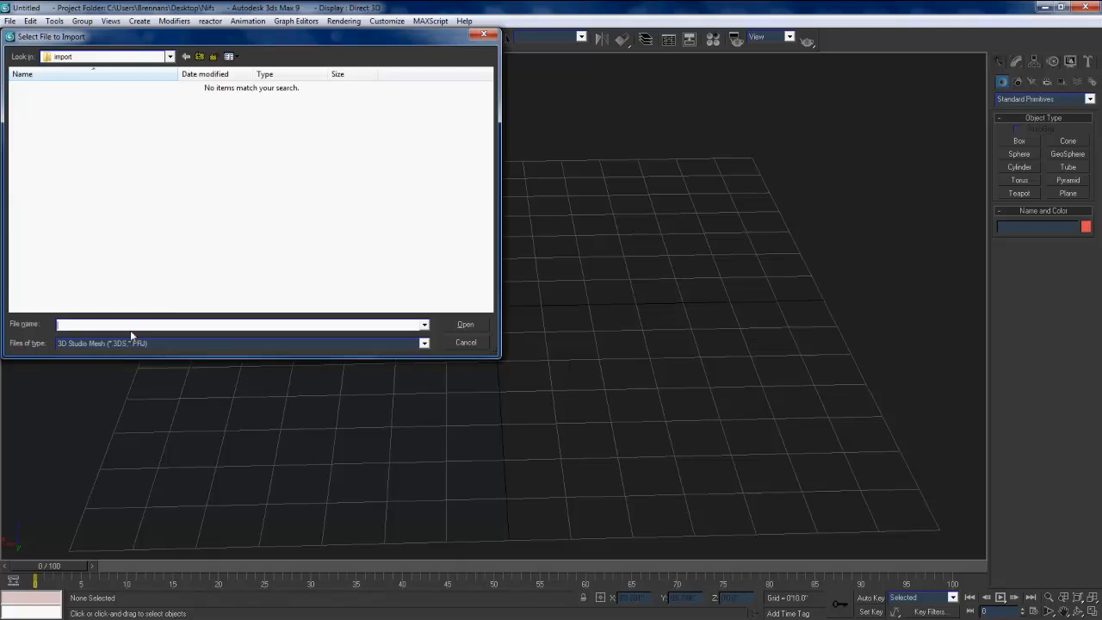
left_click(131, 343)
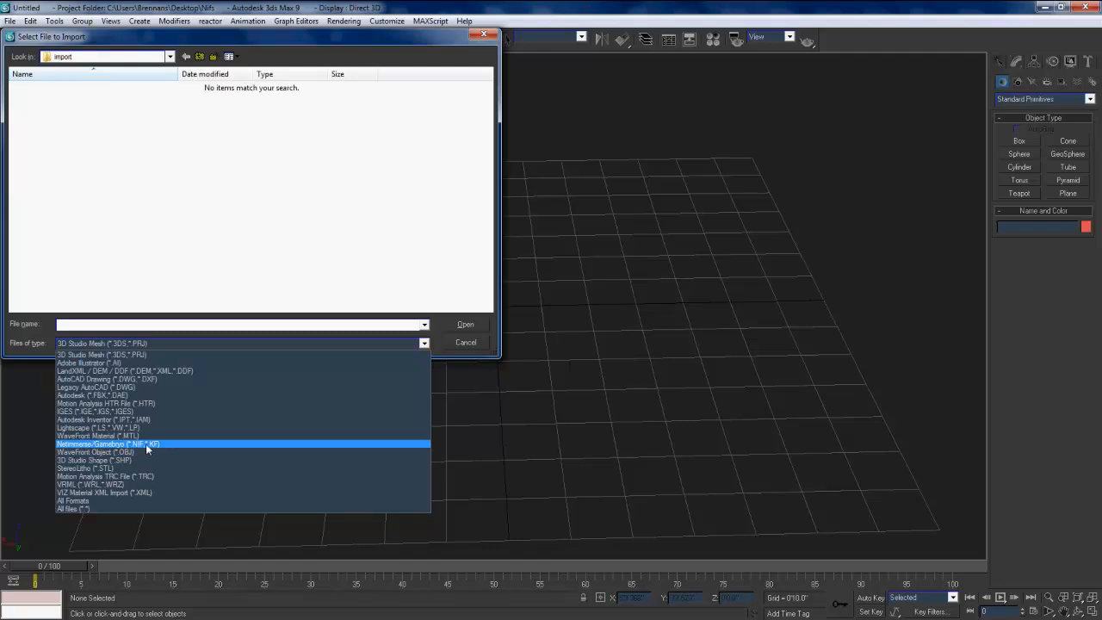
left_click(145, 443)
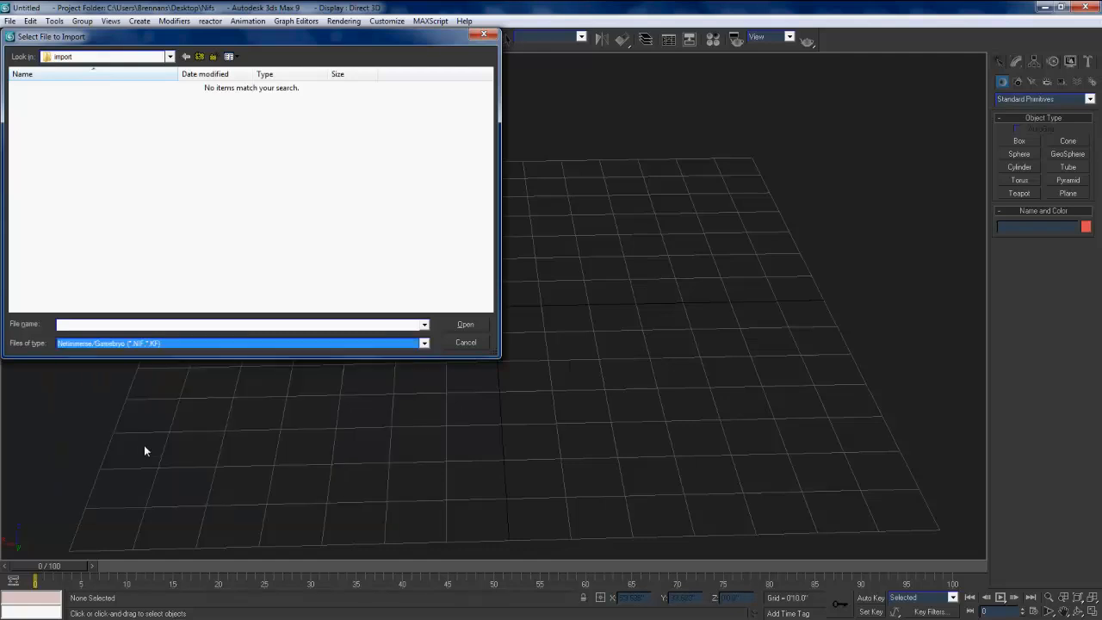
left_click(199, 57)
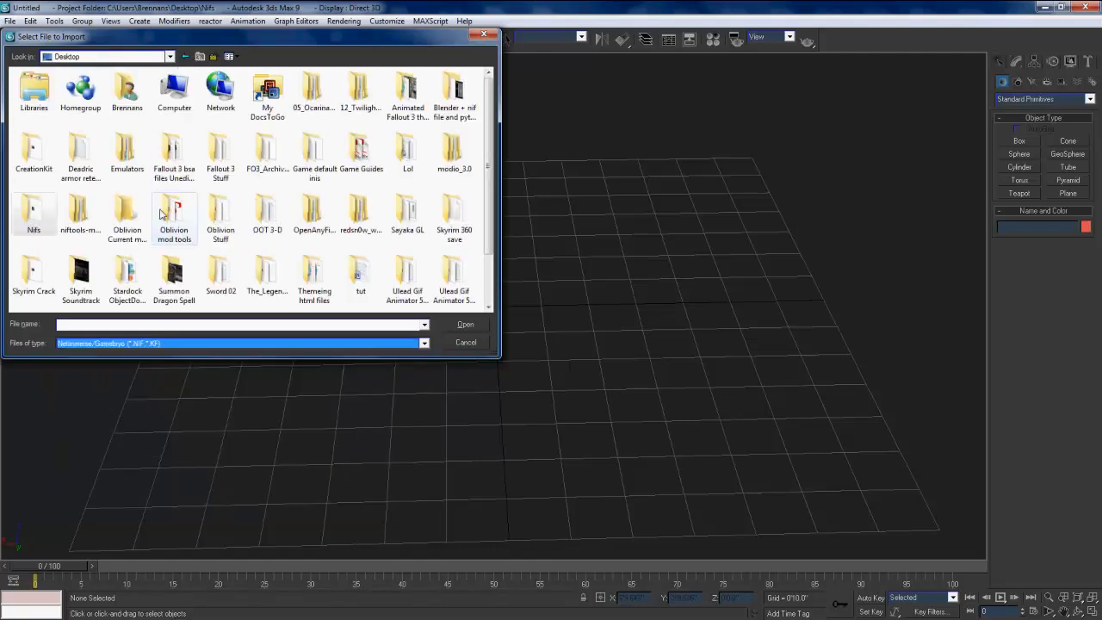
scroll(171, 219, "down", 1)
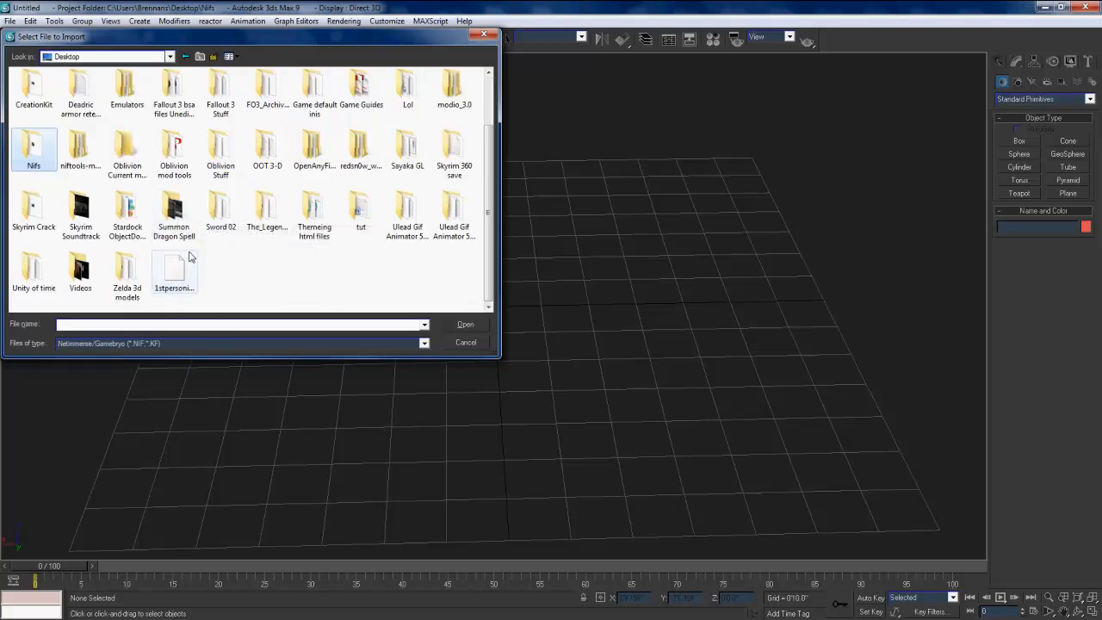
double_click(186, 258)
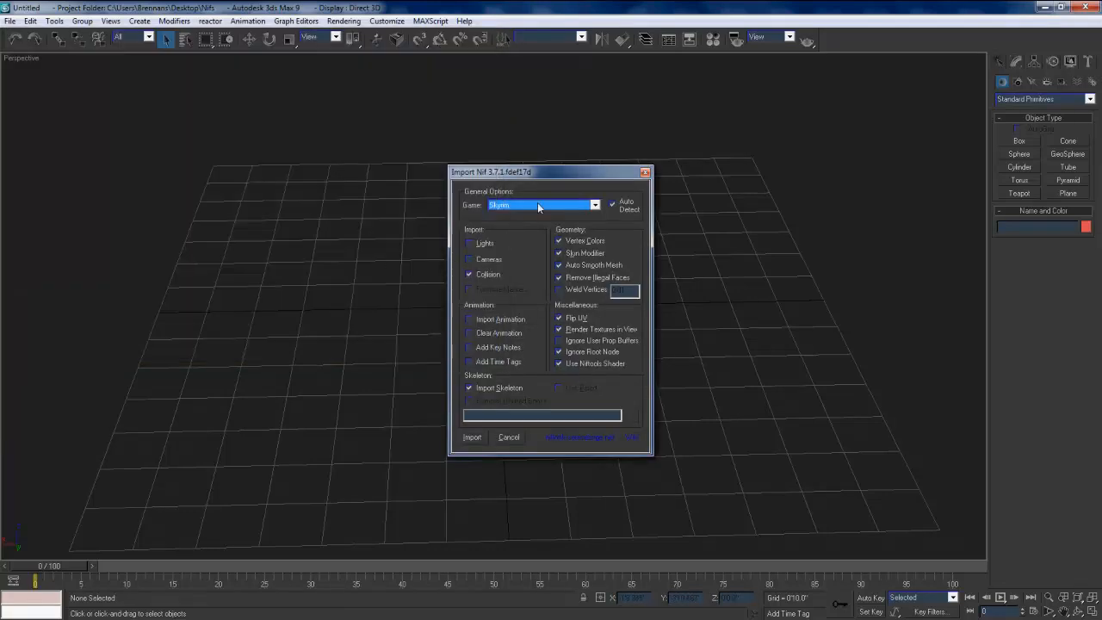
Step: Import the sword nif with Skyrim as the game and the default import options
left_click(538, 204)
left_click(537, 204)
left_click(473, 440)
left_click(469, 439)
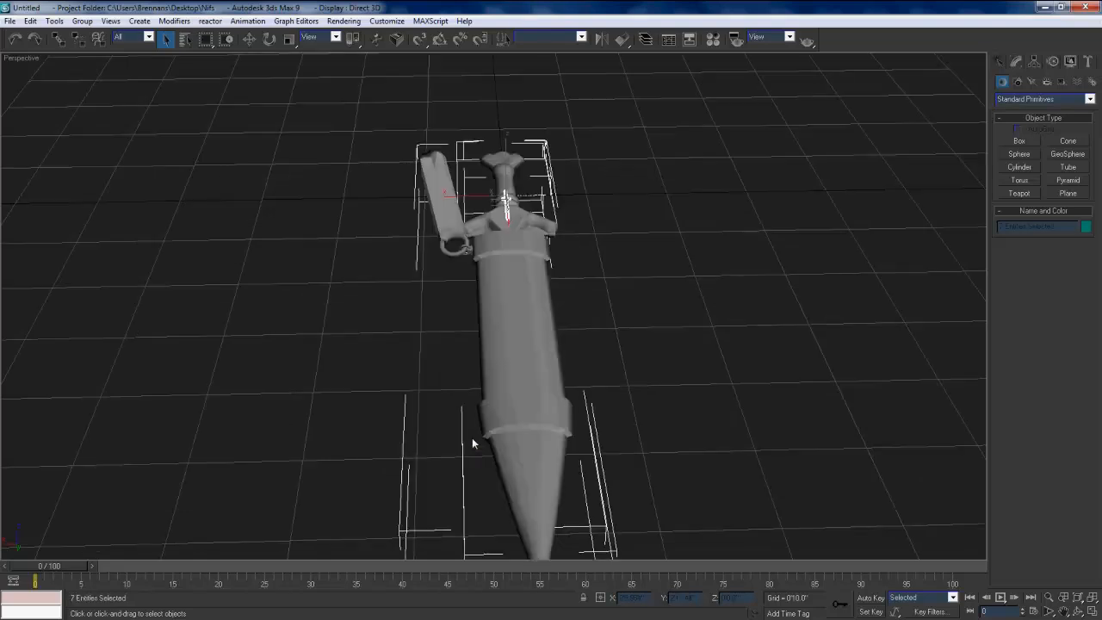
Step: Delete the scabbard object Scb from around the sword, leaving the bare blade and hilt
left_click(514, 404)
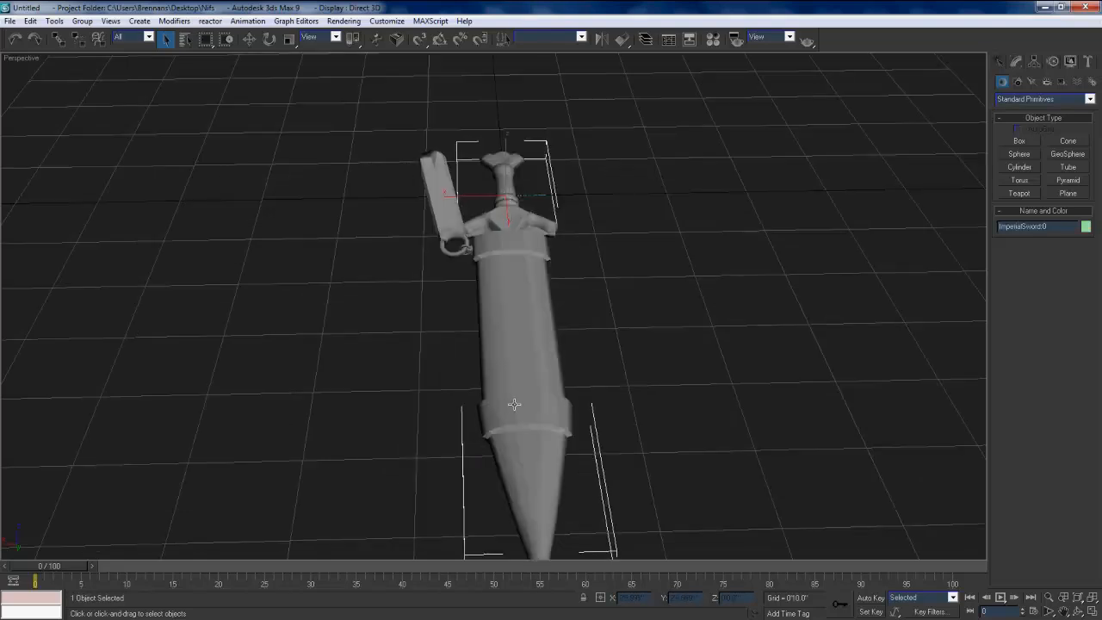
left_click(514, 403)
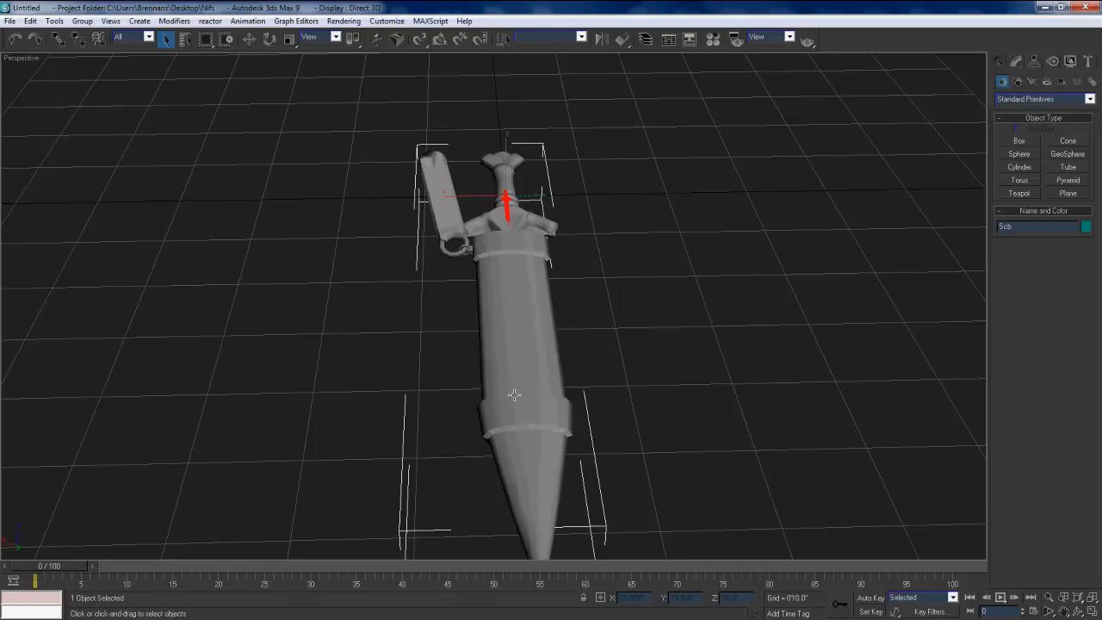
left_click(467, 342)
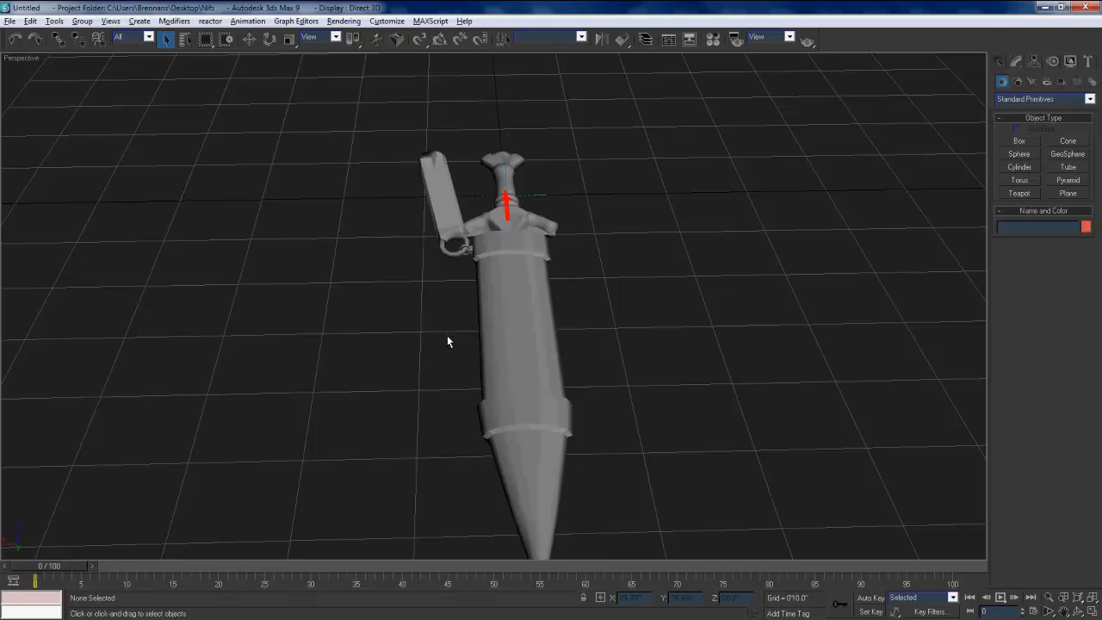
middle_click_drag(510, 322, 423, 341, "alt")
left_click(403, 329)
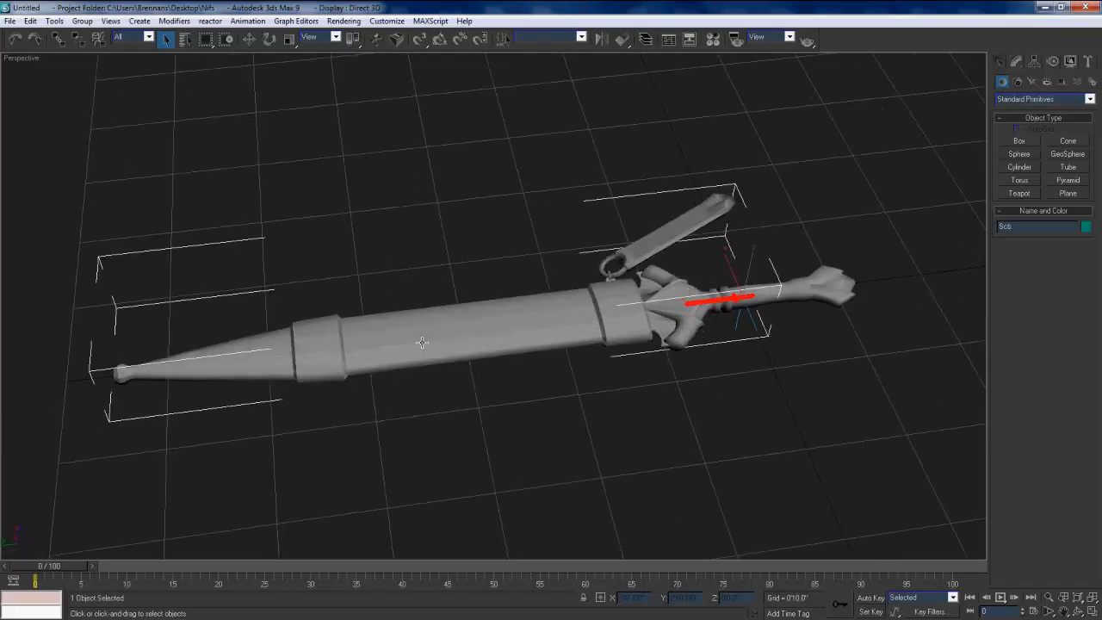
key("Delete")
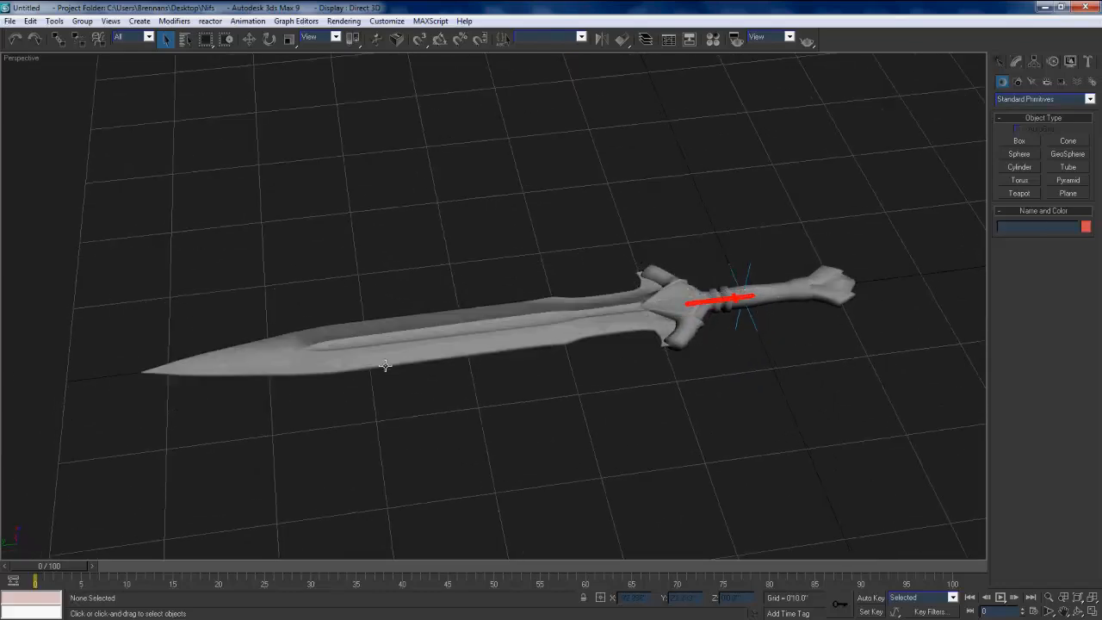
Step: Select the ImperialSword:0 mesh and start editing it at vertex level
scroll(445, 352, "up", 3)
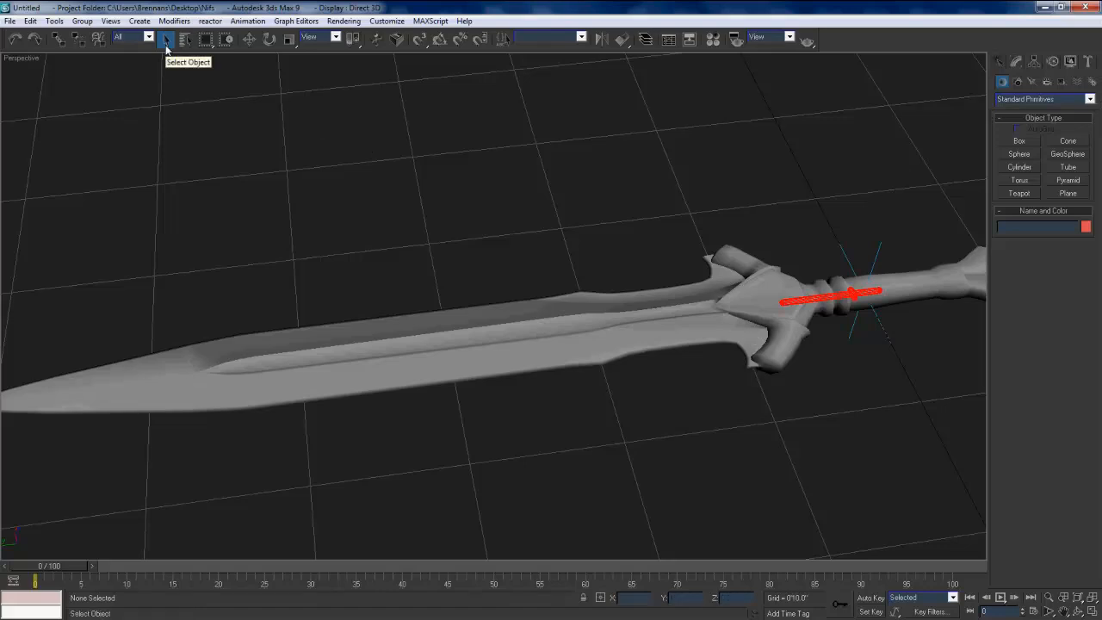
left_click(514, 330)
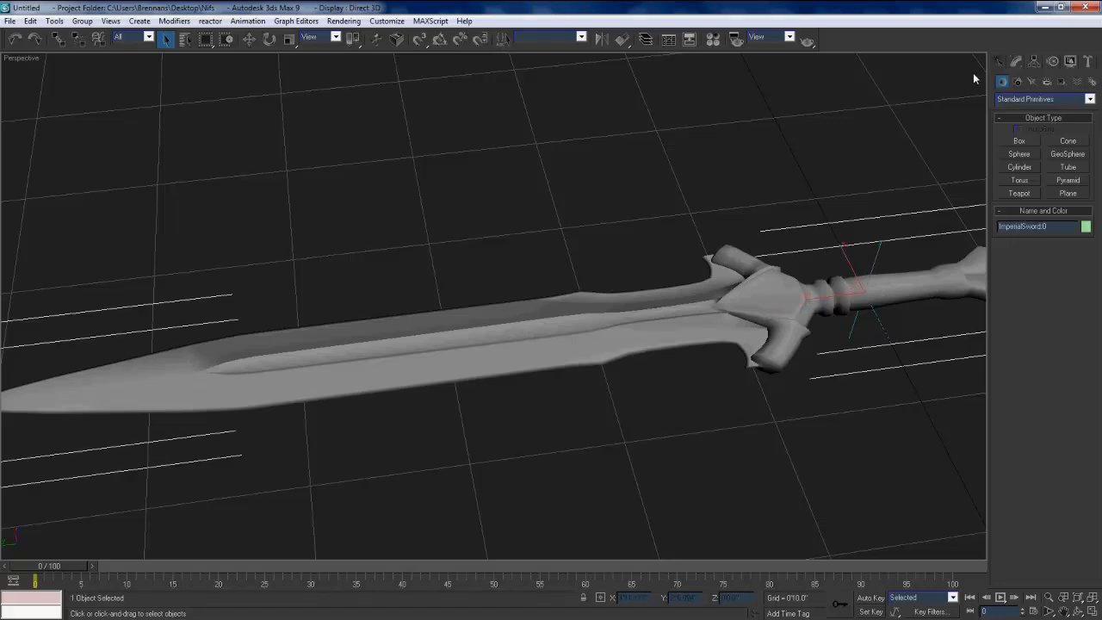
left_click(1009, 65)
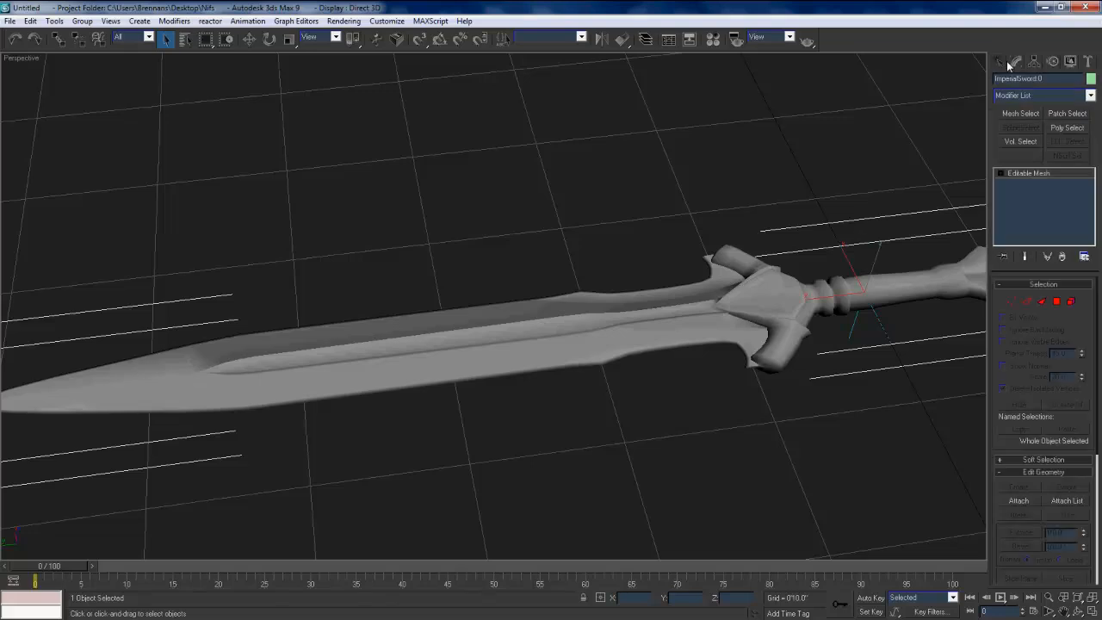
left_click(1013, 301)
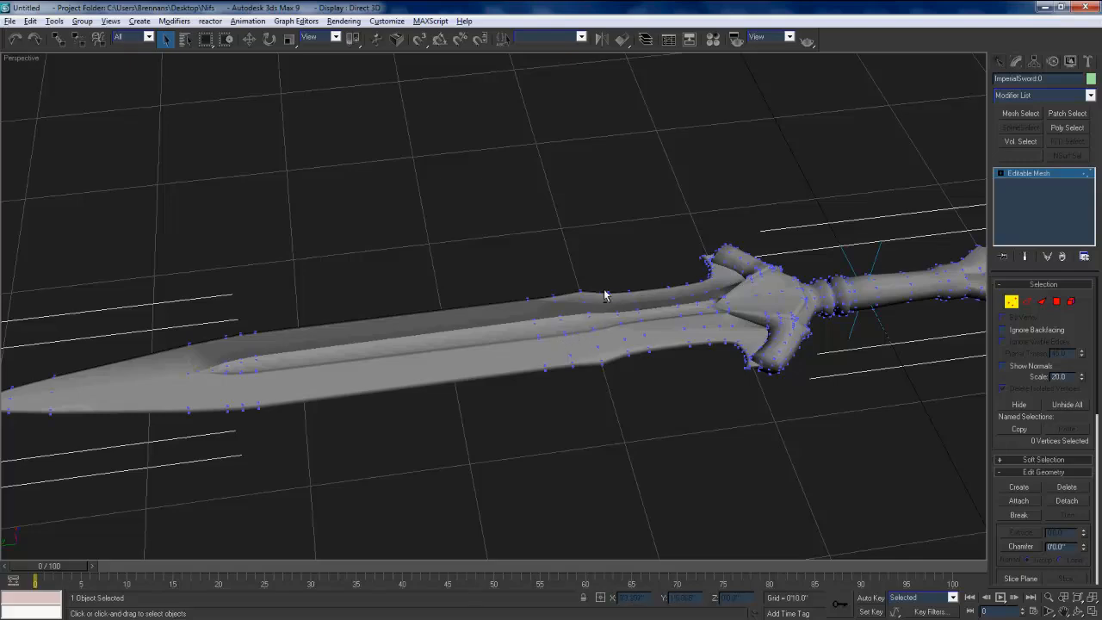
Step: Select the vertices across the blade's flared section just ahead of the guard and scale them down uniformly to narrow it
middle_click_drag(602, 296, 583, 342, "alt")
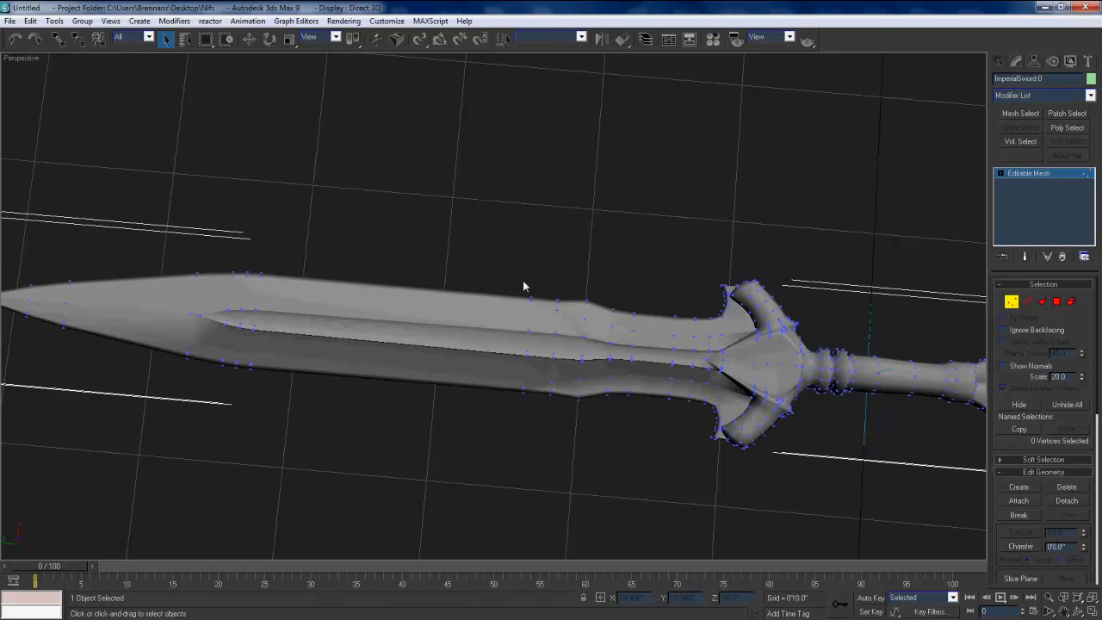
left_click_drag(513, 278, 646, 451)
right_click(516, 312)
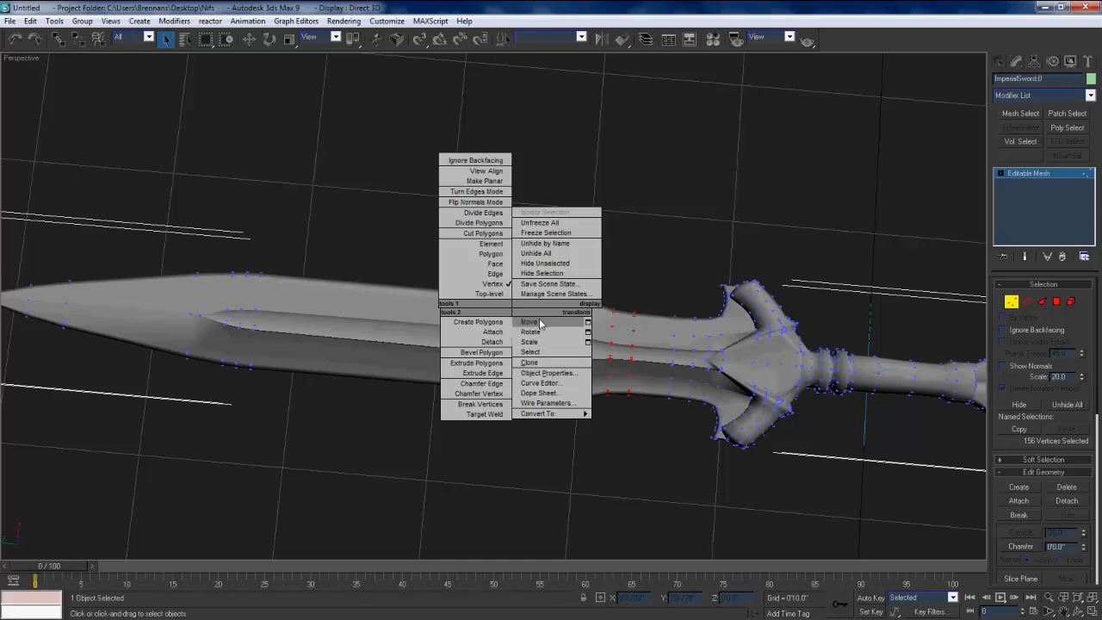
left_click(531, 342)
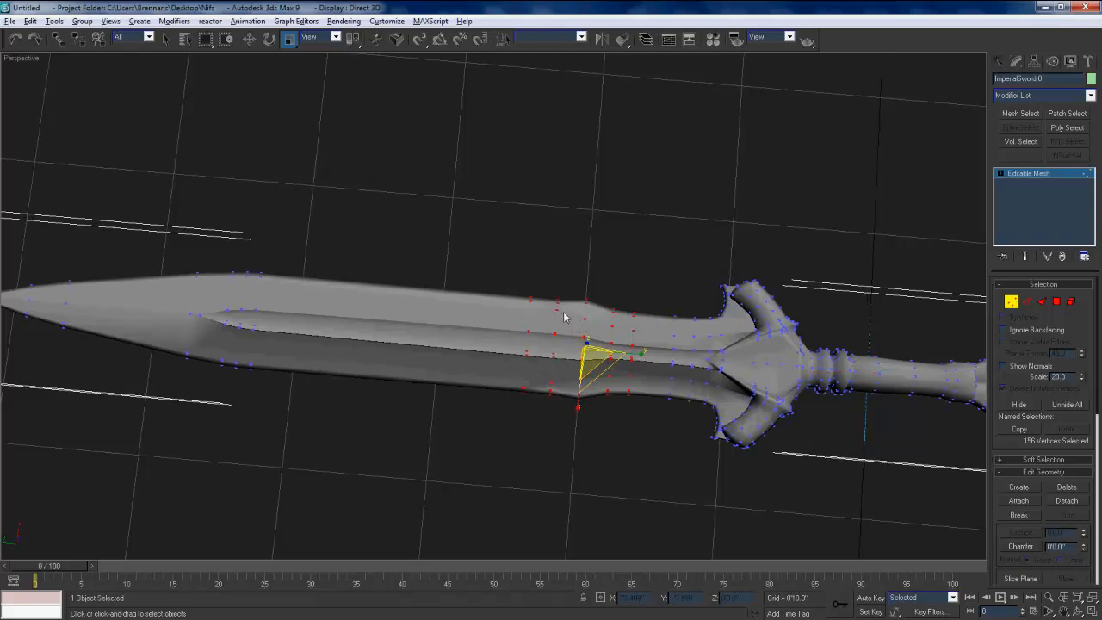
middle_click_drag(566, 311, 560, 305, "alt")
middle_click_drag(529, 286, 504, 278, "alt")
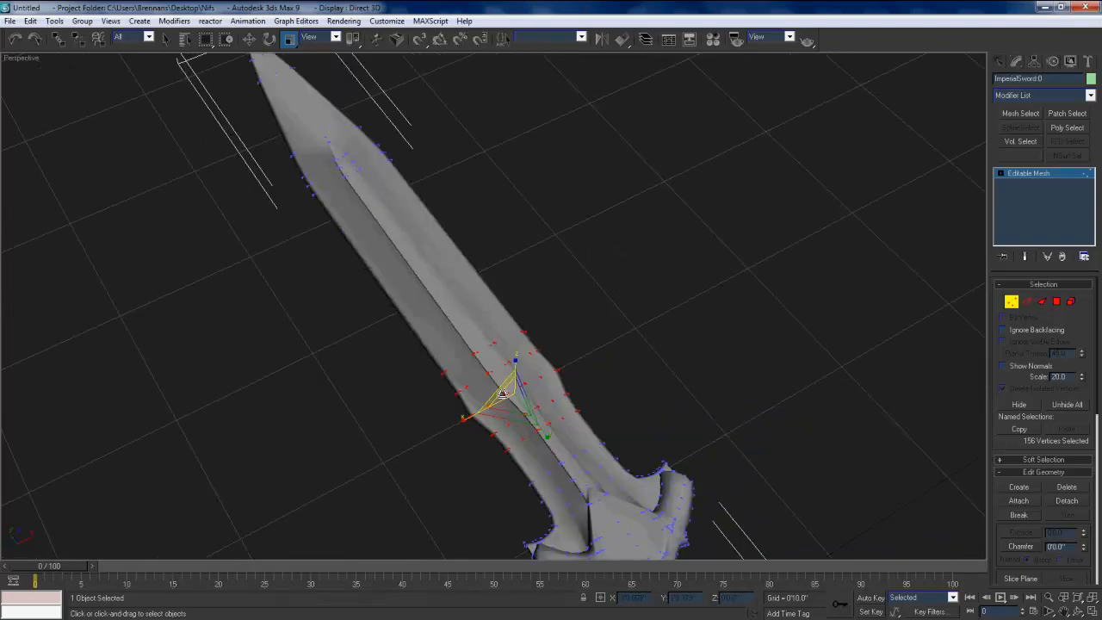
left_click_drag(503, 393, 552, 368)
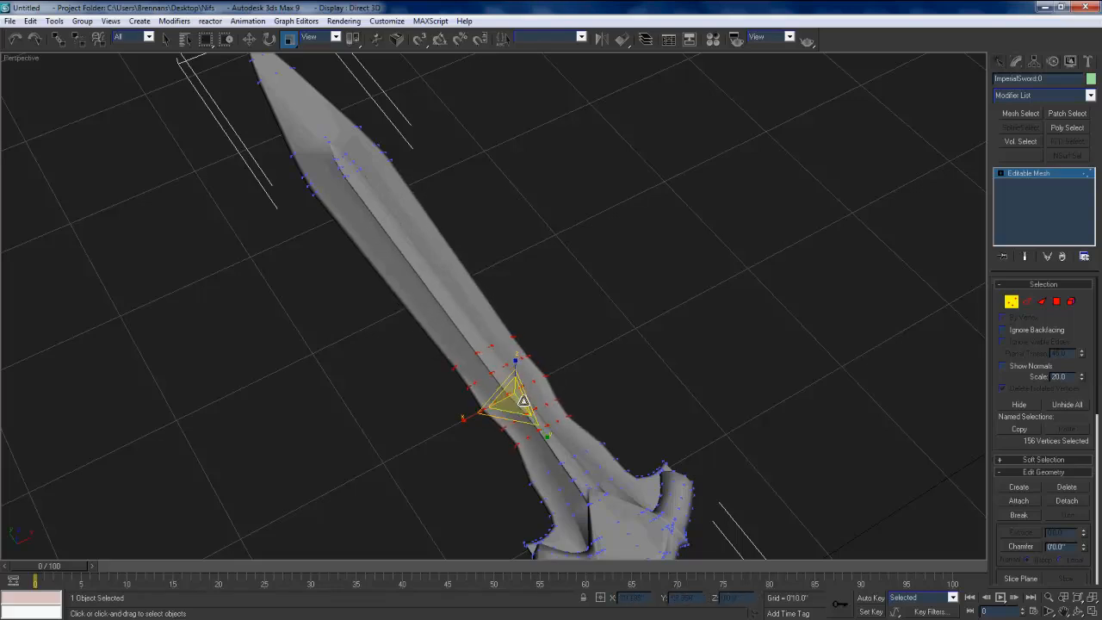
left_click_drag(526, 396, 553, 445)
left_click_drag(534, 393, 518, 378)
Step: Select the vertices across the blade where the tip taper begins and scale them down uniformly to narrow that section
middle_click_drag(312, 194, 384, 434)
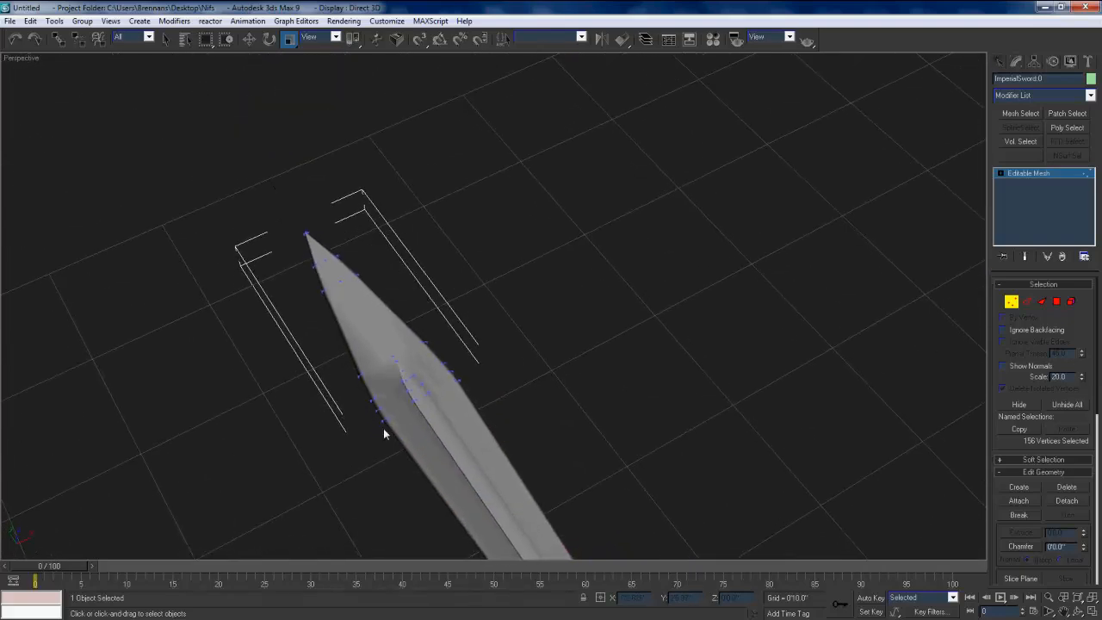
left_click_drag(436, 396, 468, 396)
left_click_drag(523, 320, 331, 437)
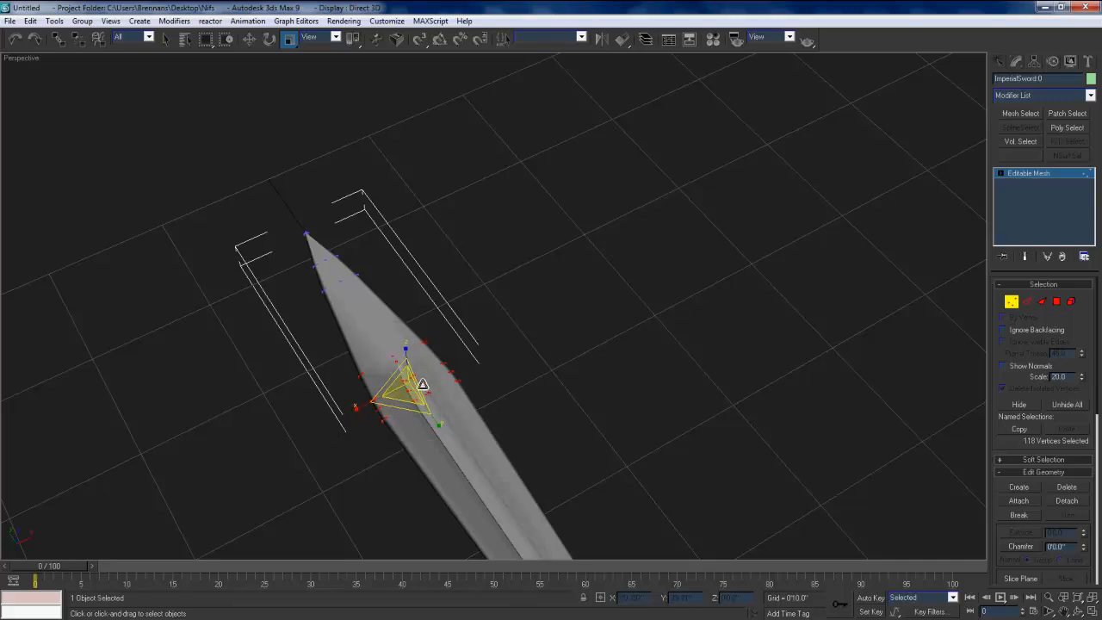
left_click_drag(423, 384, 429, 463)
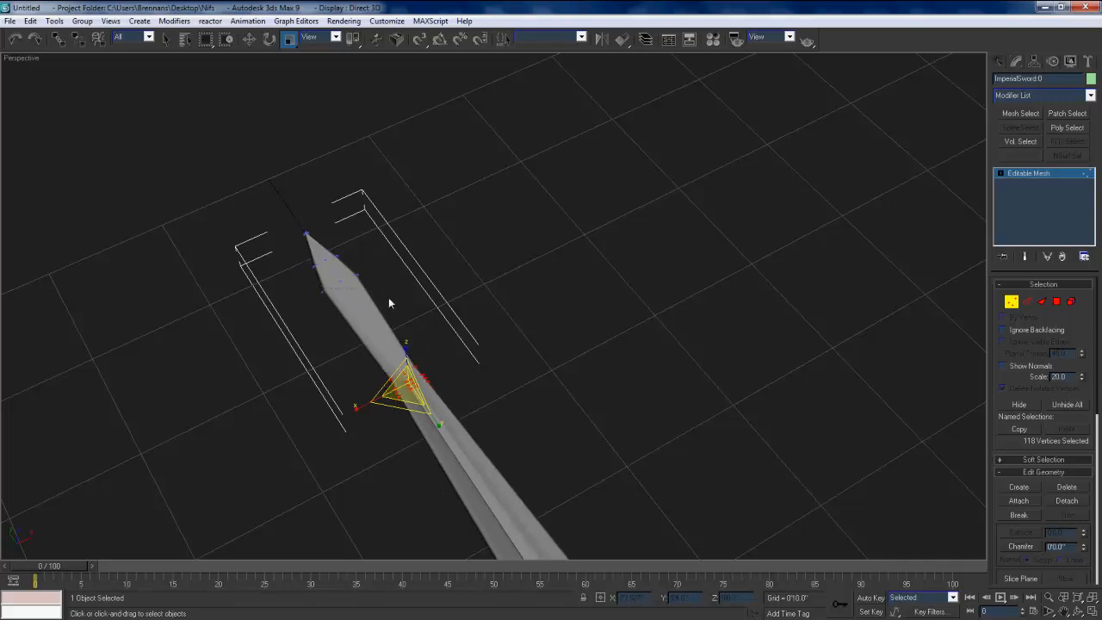
Step: Select the vertices around the blade's tip and scale them up uniformly to form a broad, spear-like point
left_click_drag(388, 304, 214, 307)
scroll(487, 393, "down", 4)
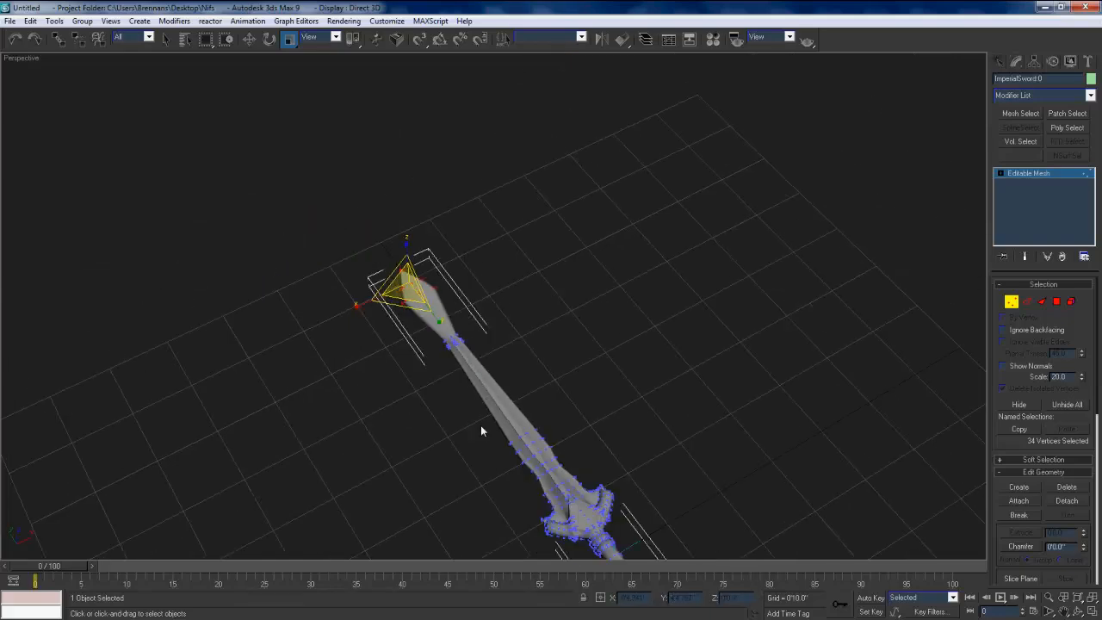
middle_click_drag(493, 414, 463, 356)
scroll(463, 355, "up", 2)
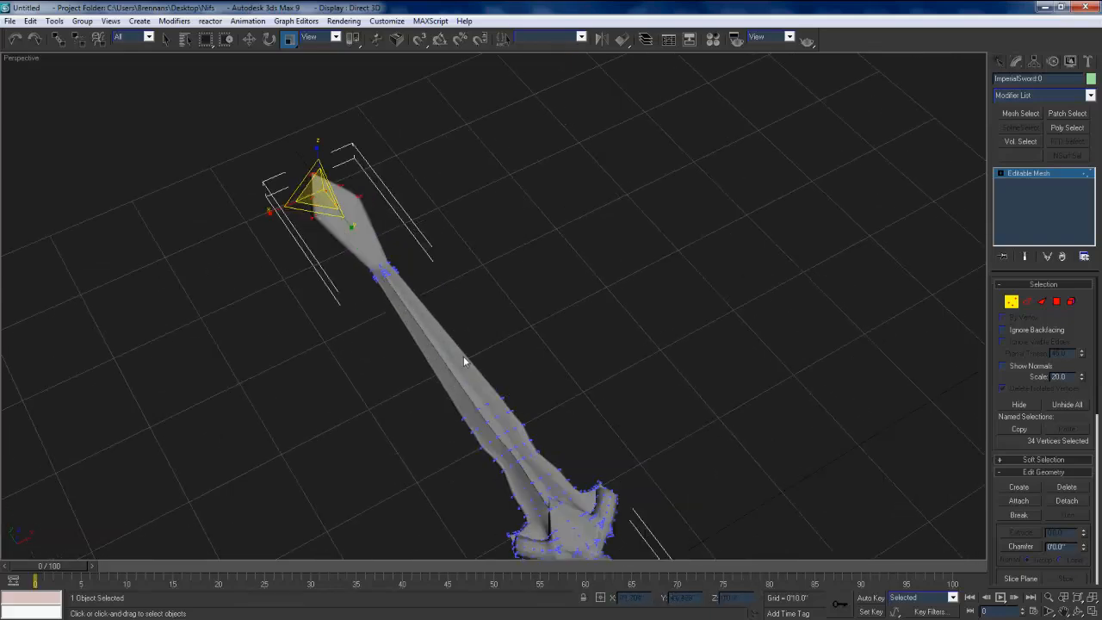
Step: Start exporting the scene in the Netimmerse/Gamebryo (*.KF,*.NIF) format with the Desktop as the destination folder
left_click(9, 20)
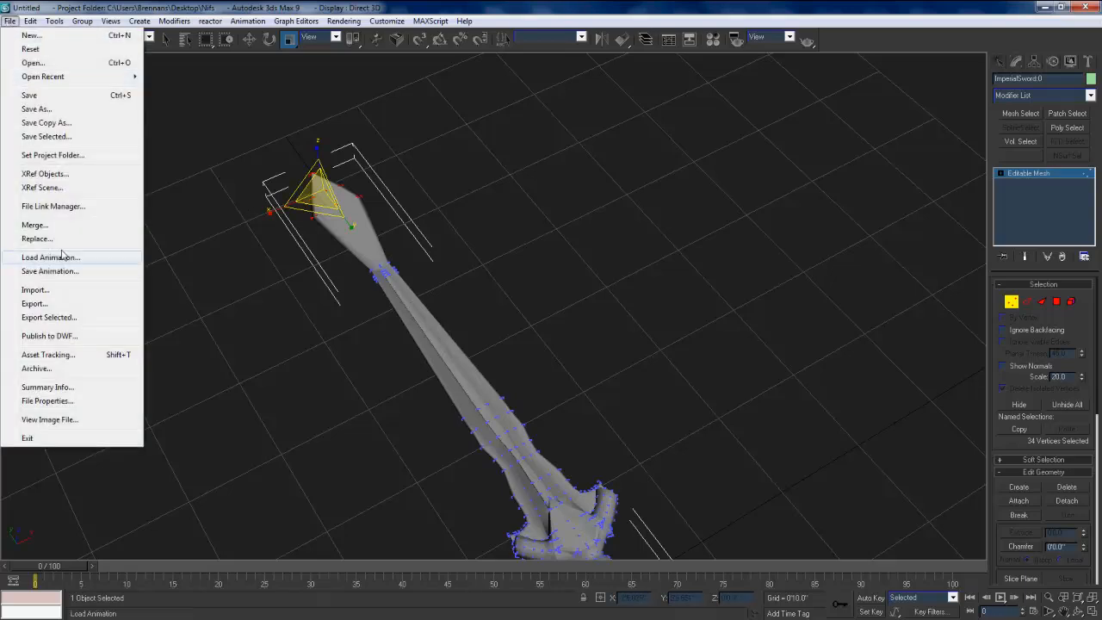
left_click(54, 305)
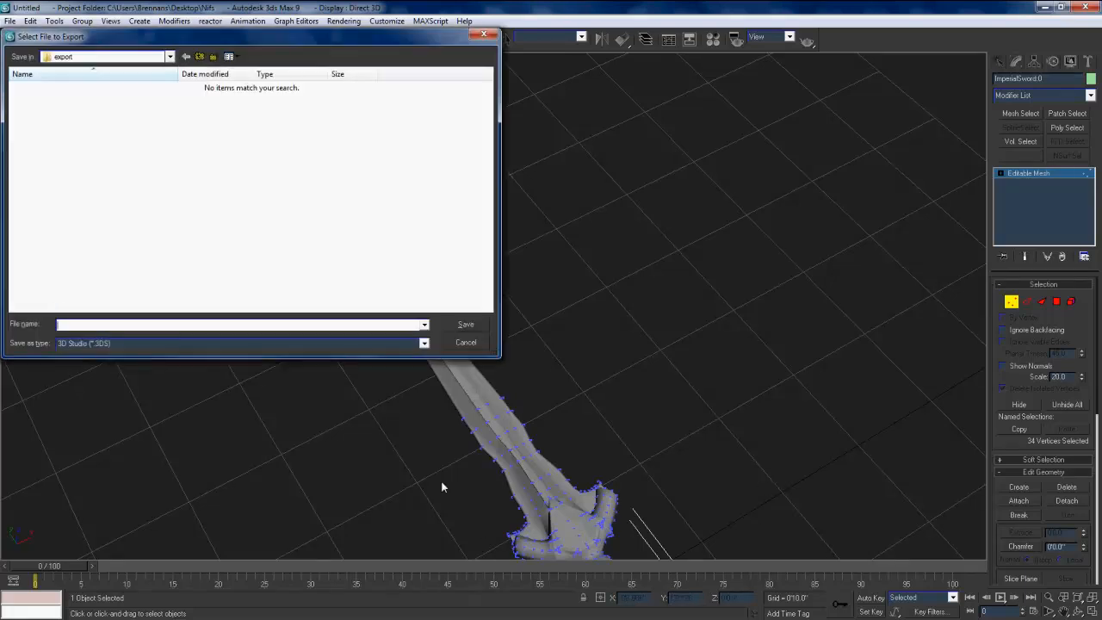
left_click(111, 344)
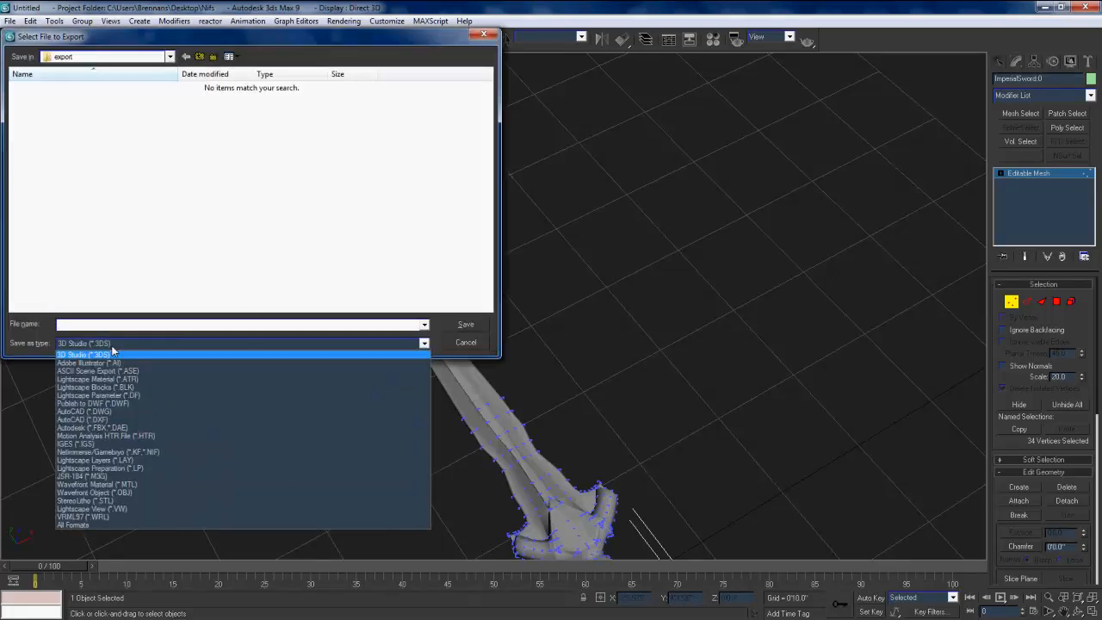
left_click(102, 452)
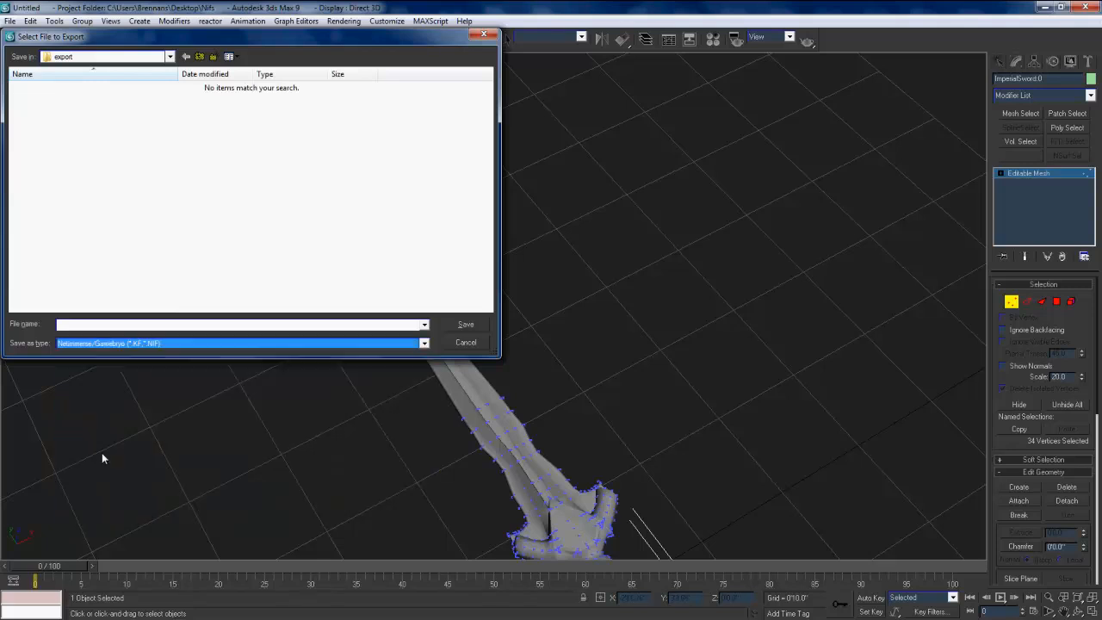
left_click(199, 57)
left_click(199, 57)
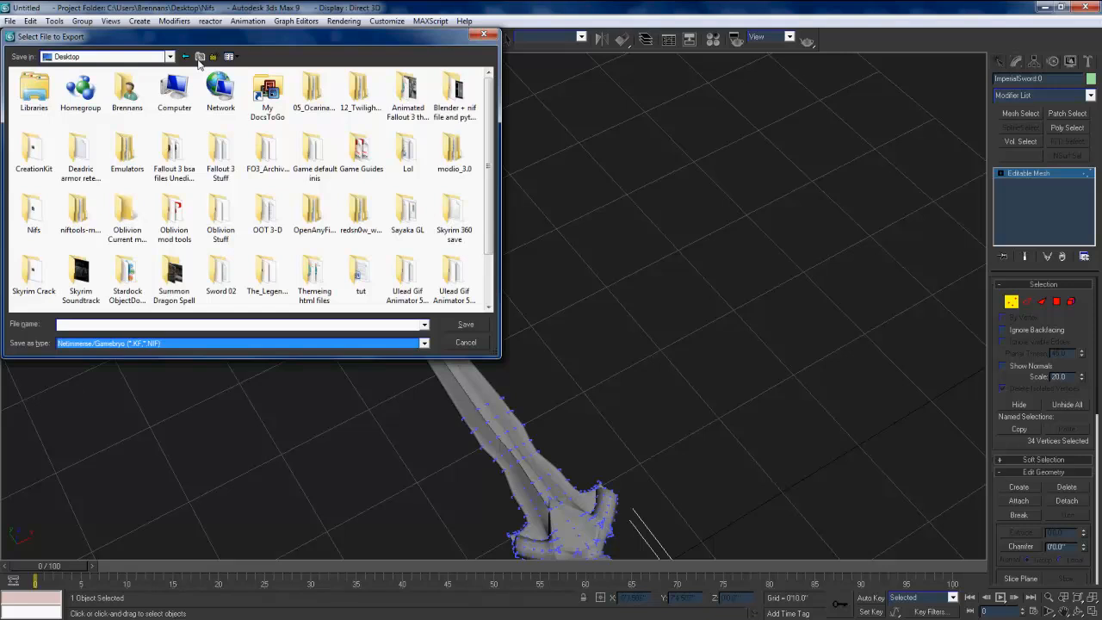
scroll(221, 234, "down", 1)
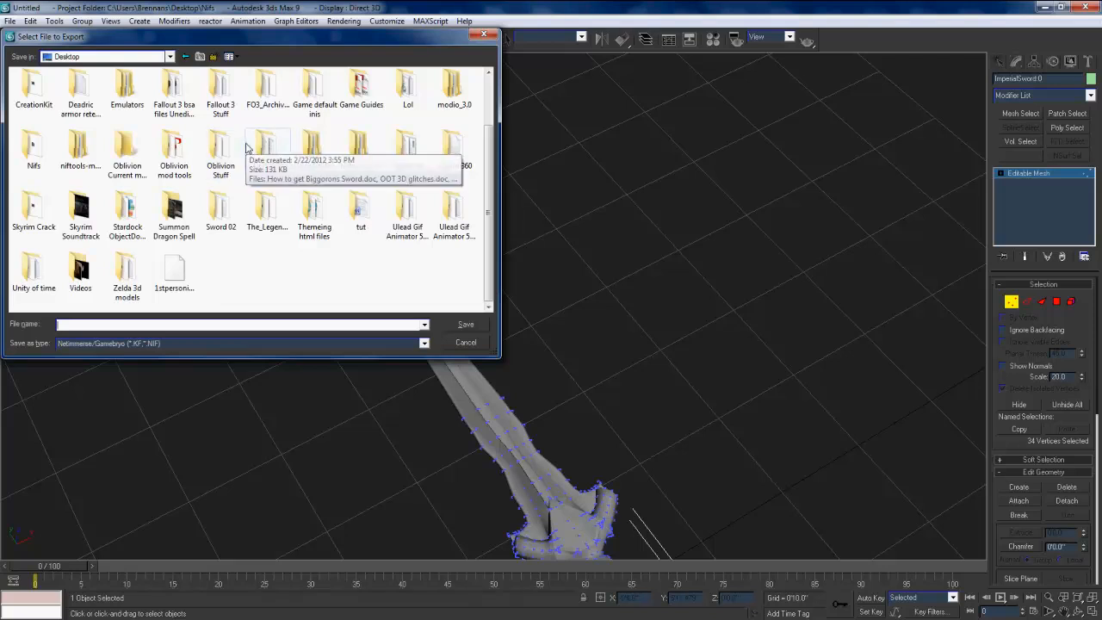
Step: Name the export file Imperial Sword and confirm it to reach the nif export options
type("St")
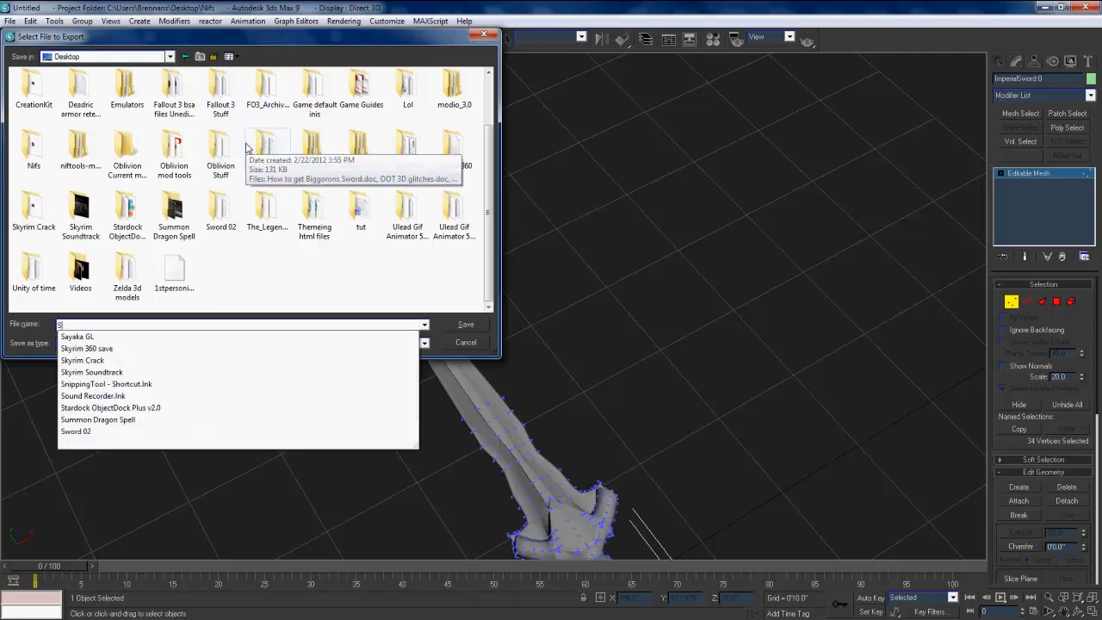
key("BackSpace")
key("BackSpace")
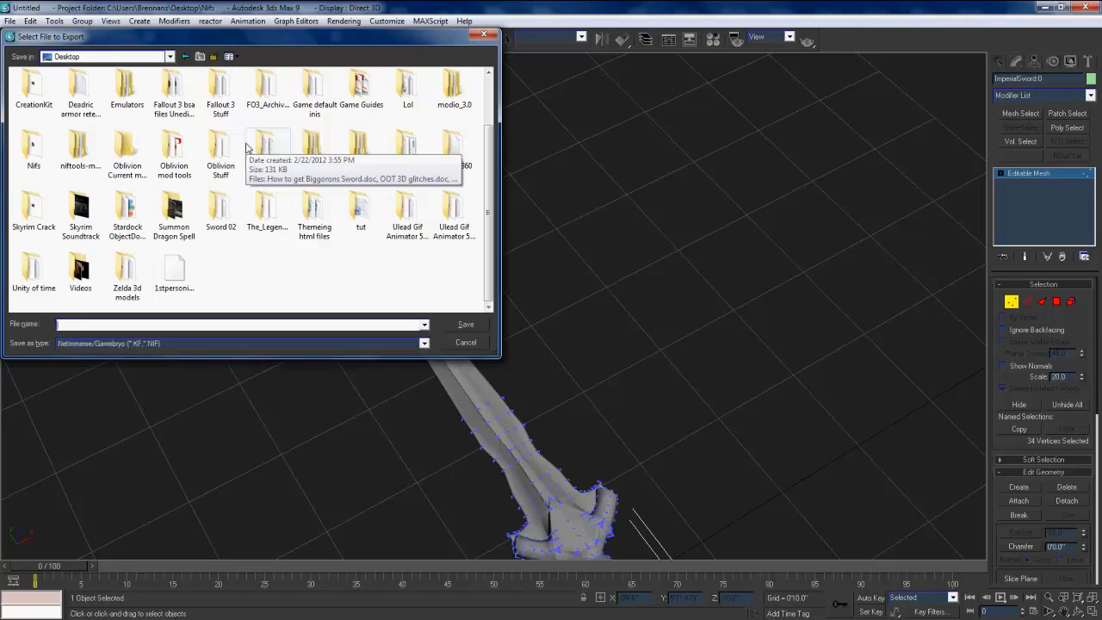
type("in")
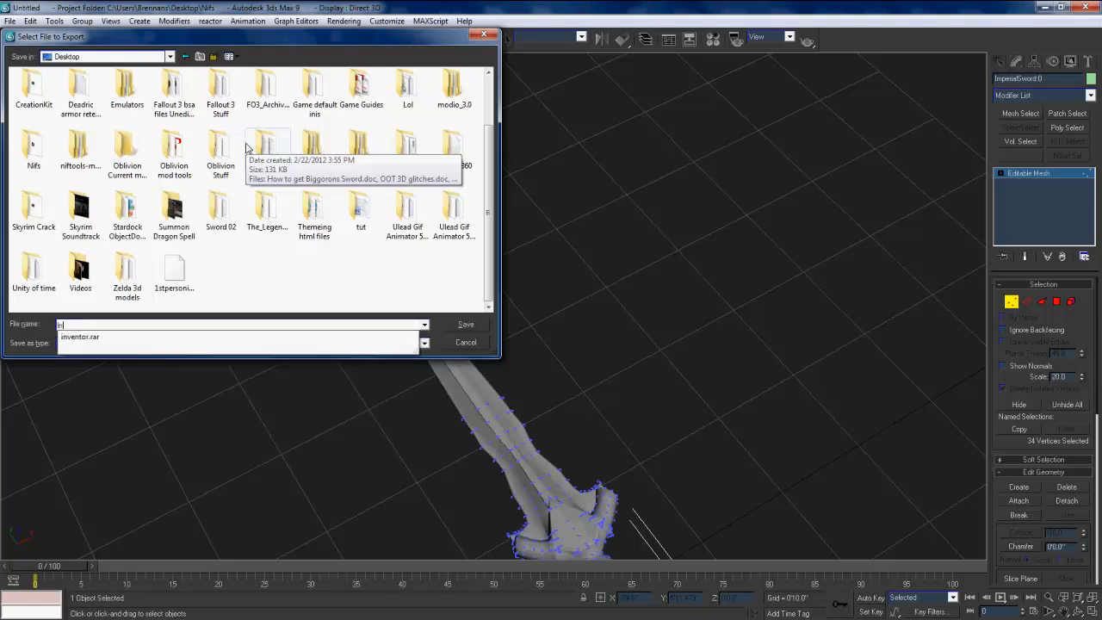
key("BackSpace")
type("mperial Sword")
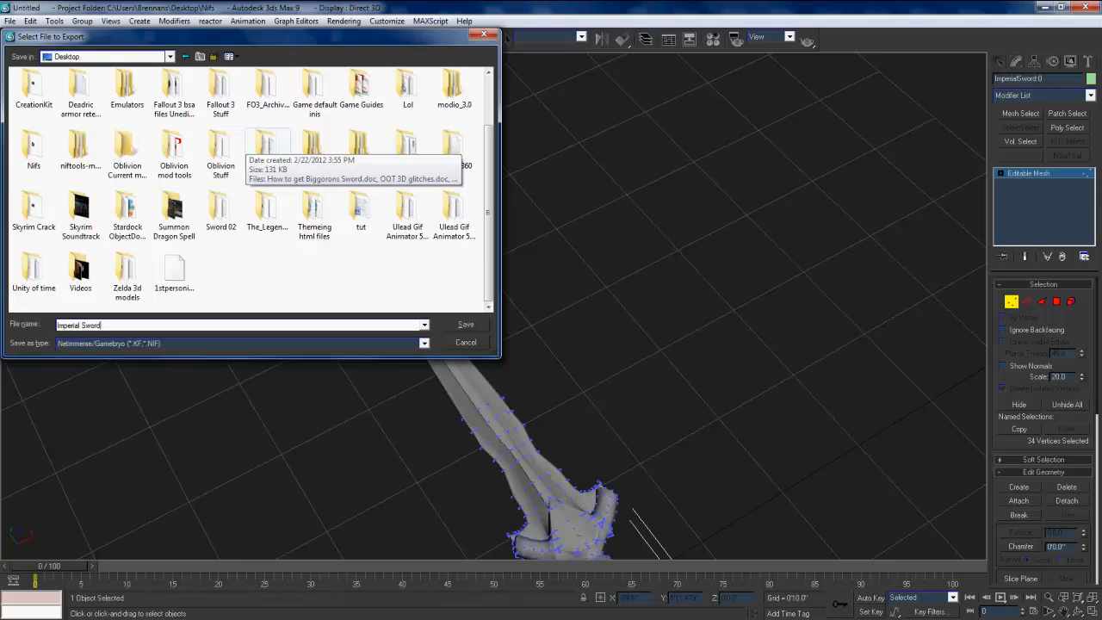
key("Return")
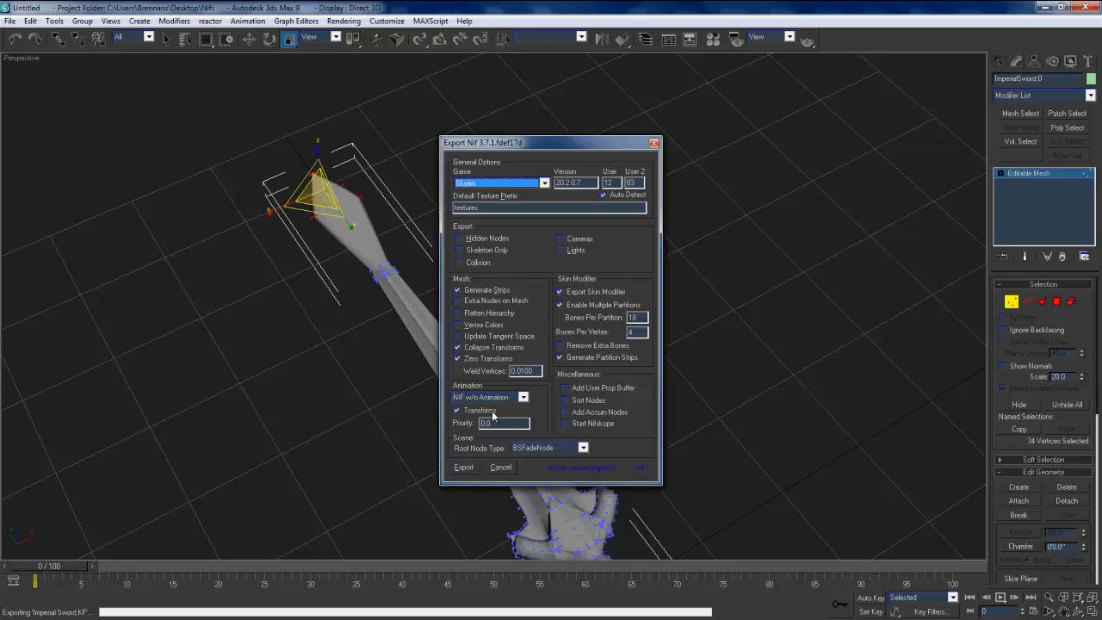
Step: Export the nif for Skyrim with BSFadeNode as the root node type and the other options at their defaults
left_click(530, 450)
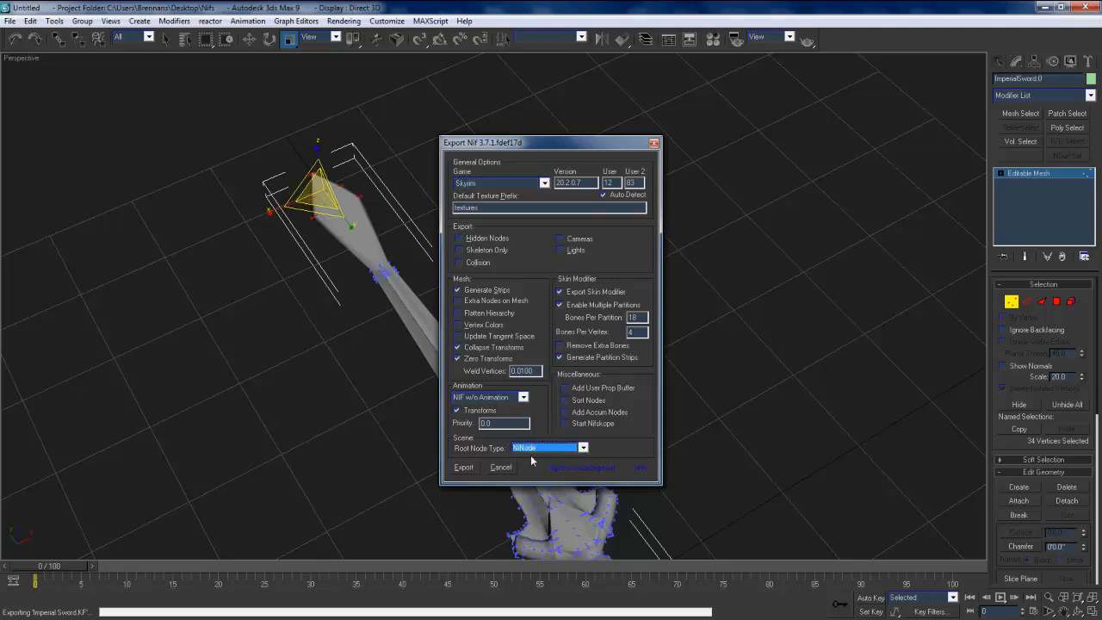
left_click(535, 462)
left_click(464, 467)
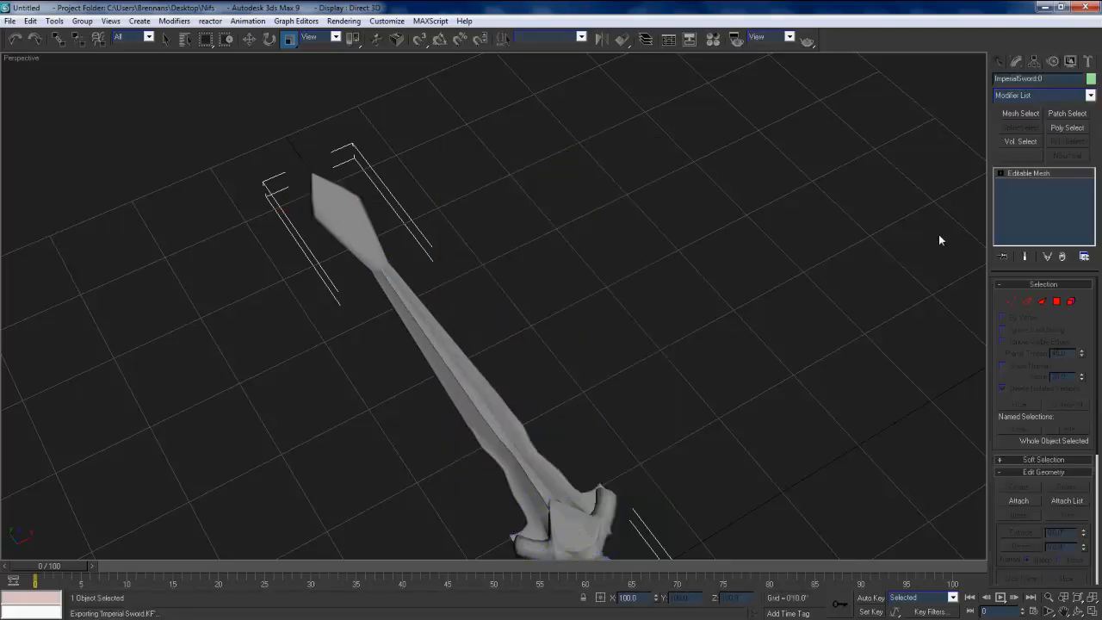
Step: Close 3ds Max without saving the scene and place Imperial Sword.nif and the original first-person sword nif side by side on the desktop
left_click(1083, 6)
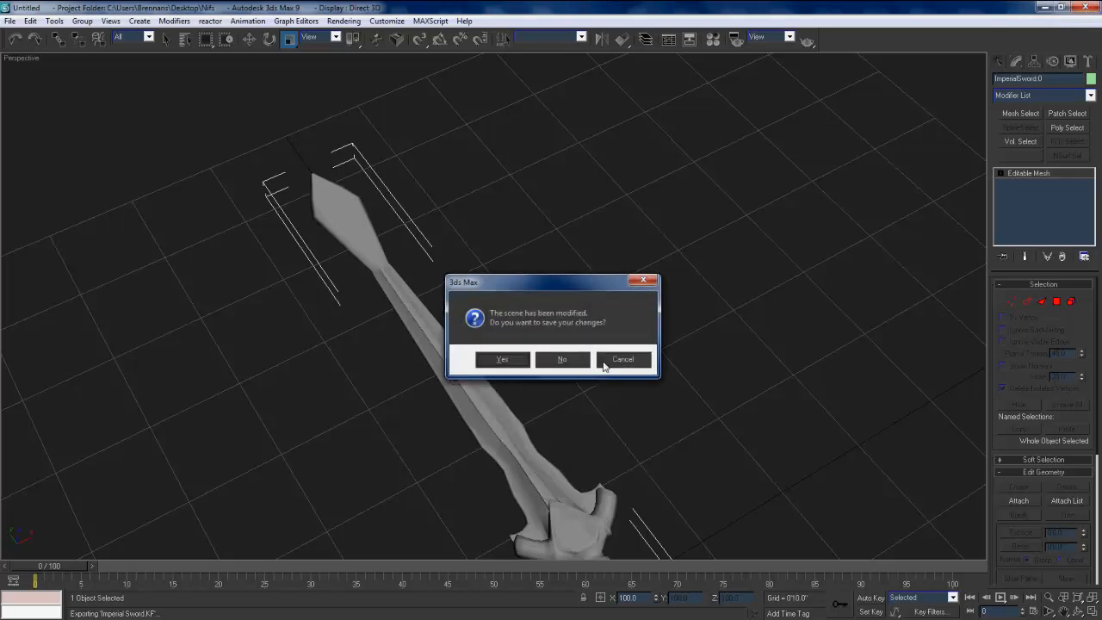
left_click(564, 359)
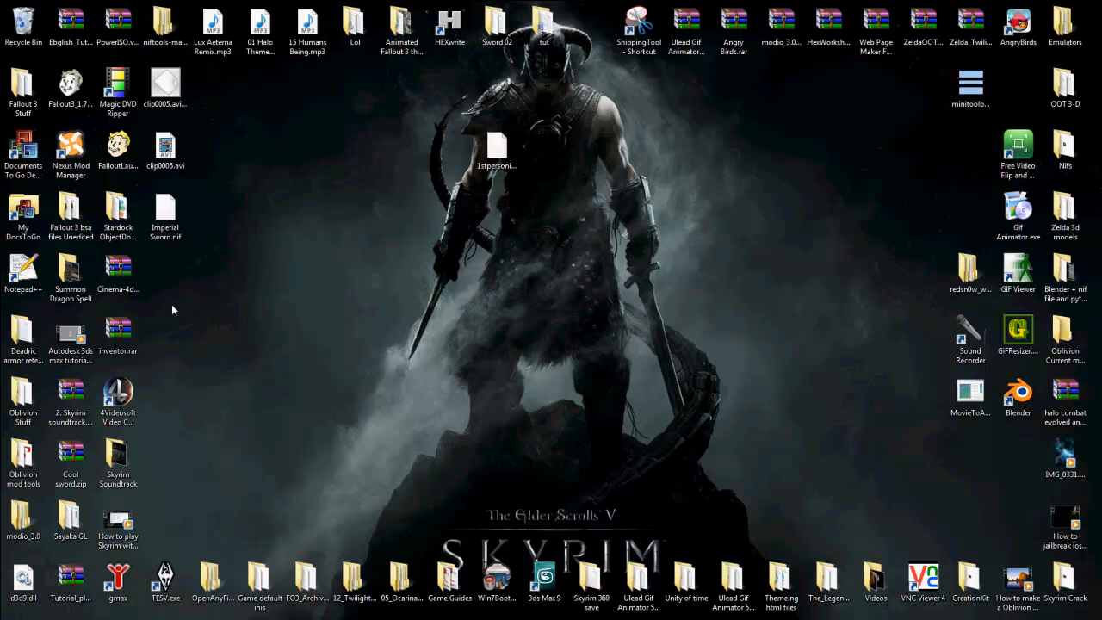
left_click_drag(166, 217, 389, 310)
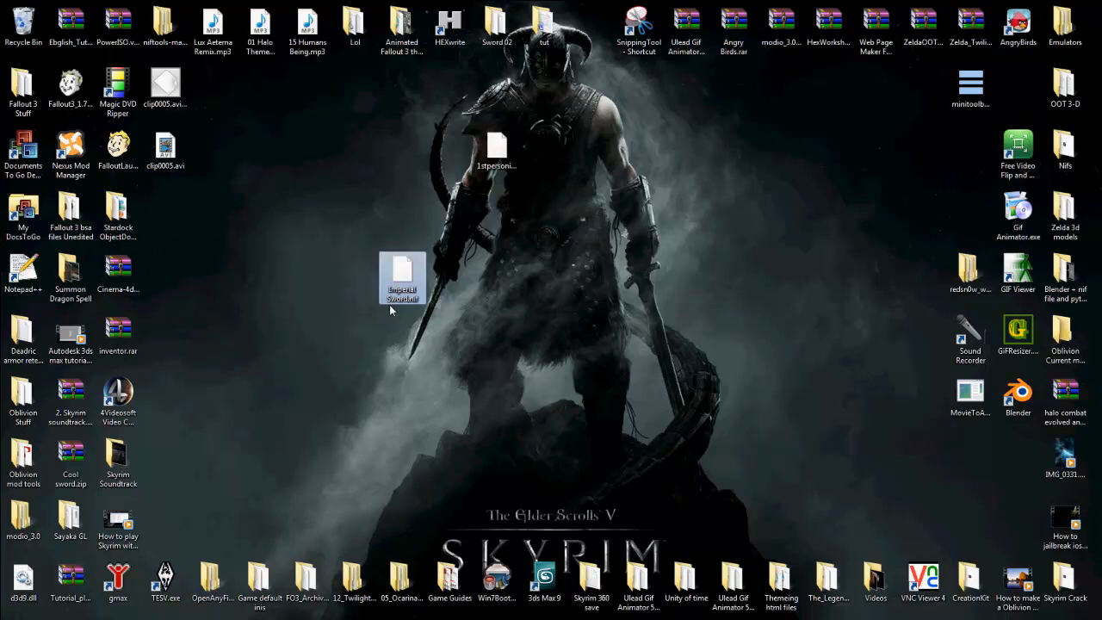
left_click_drag(517, 153, 544, 263)
Step: Switch to NifSkope, load Imperial Sword.nif from the Desktop and turn the model to show the reshaped blade
mouse_move(473, 617)
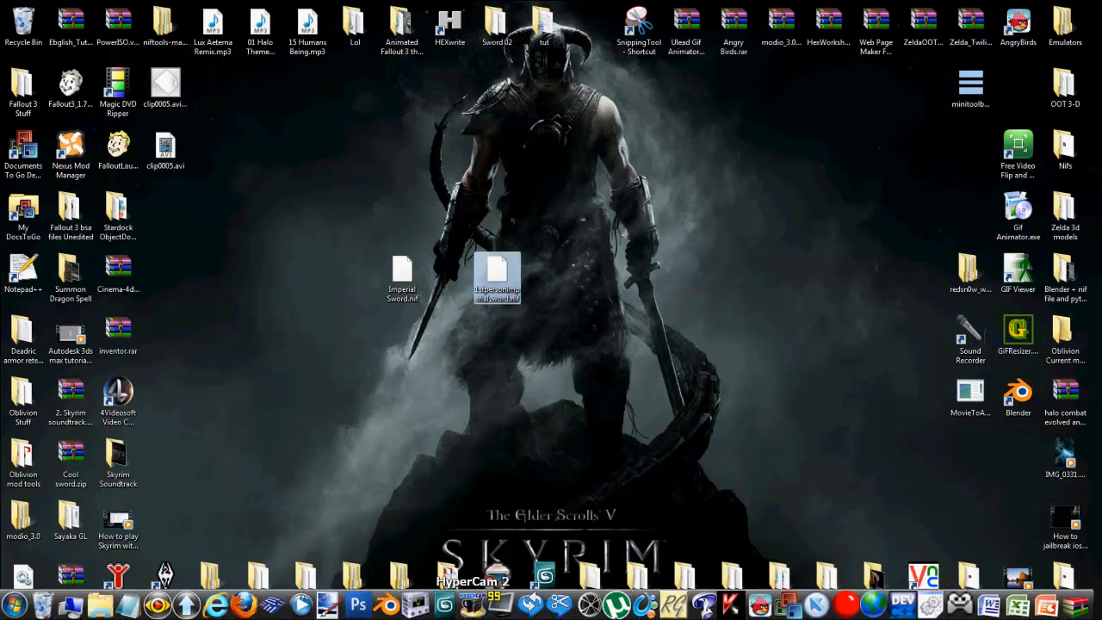
left_click(416, 607)
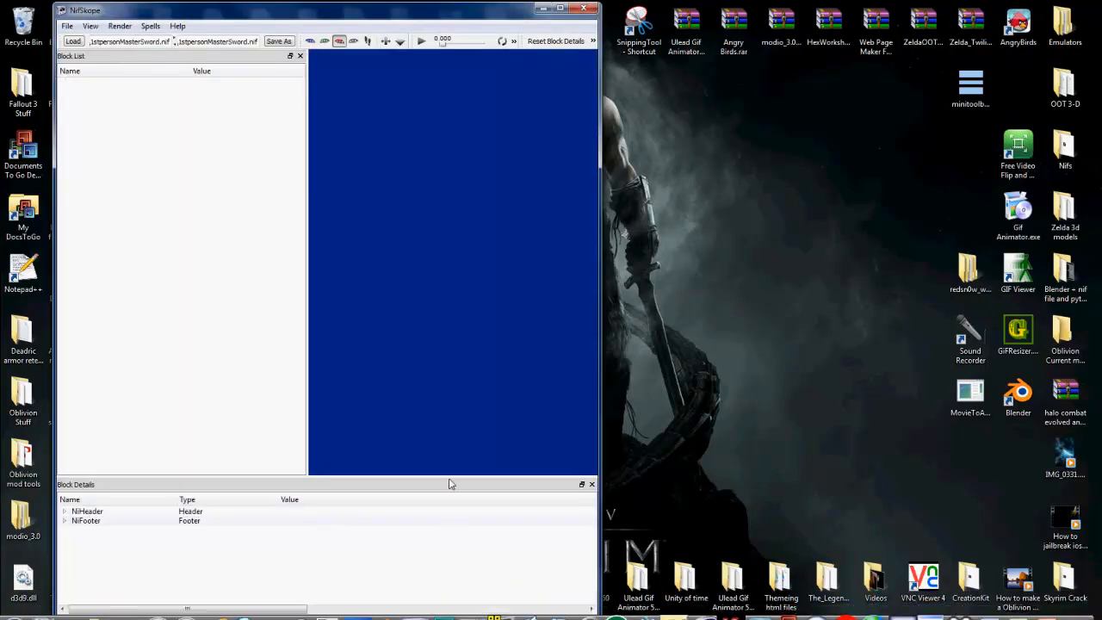
left_click(74, 41)
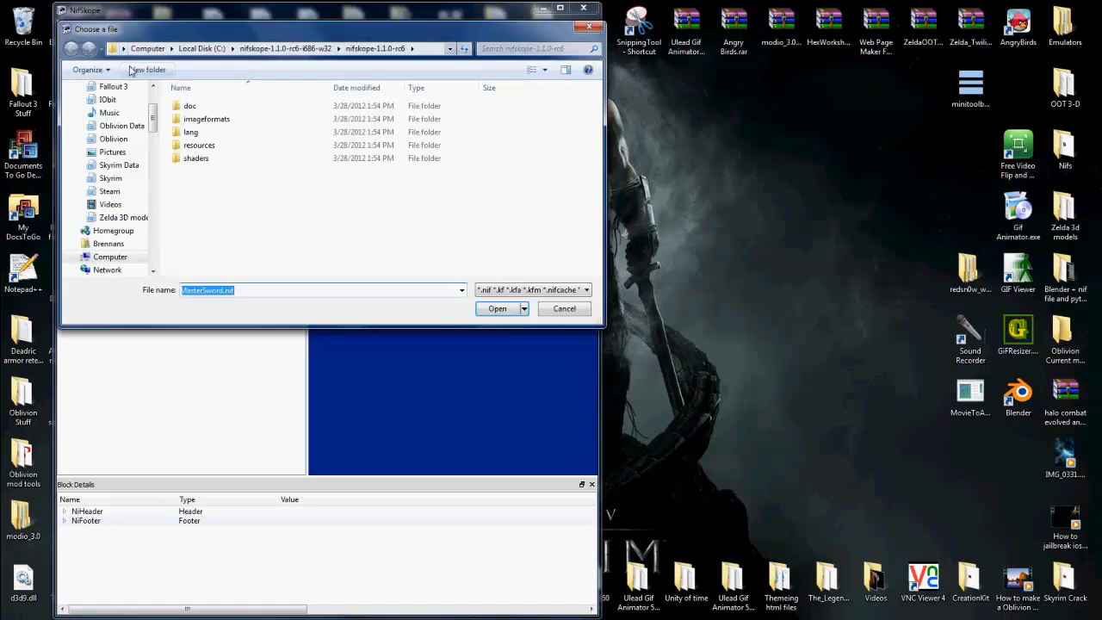
left_click(156, 101)
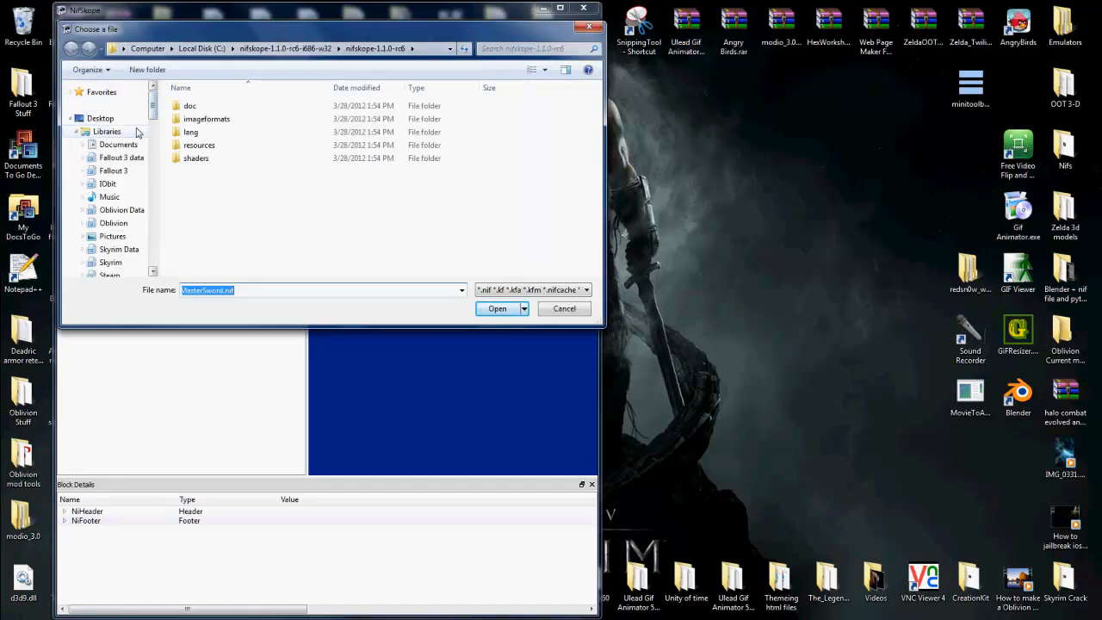
left_click(130, 119)
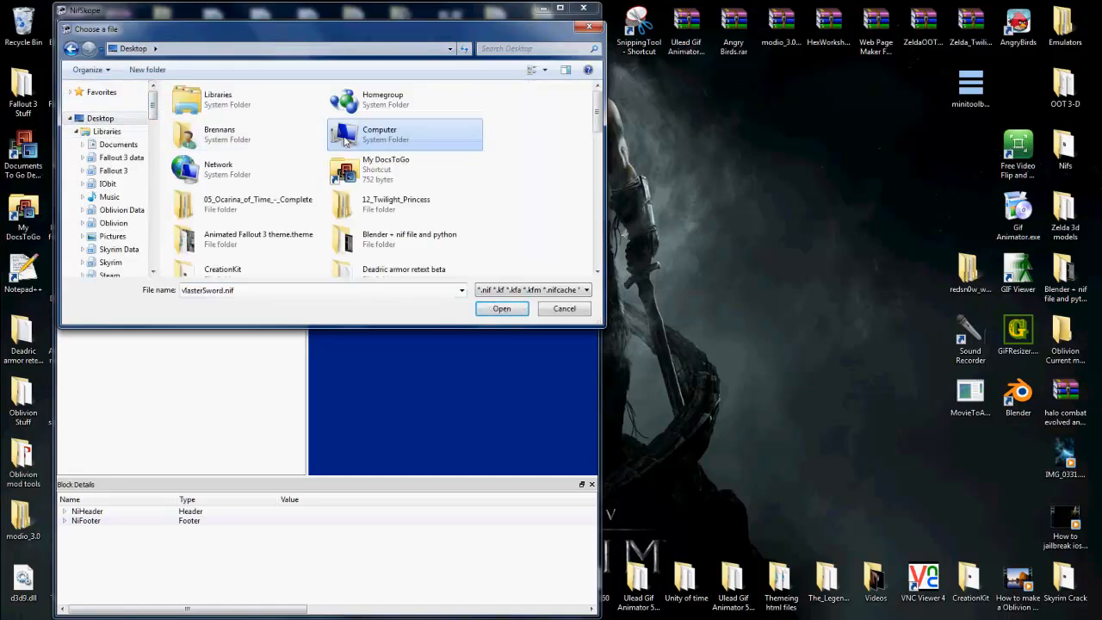
scroll(405, 172, "down", 10)
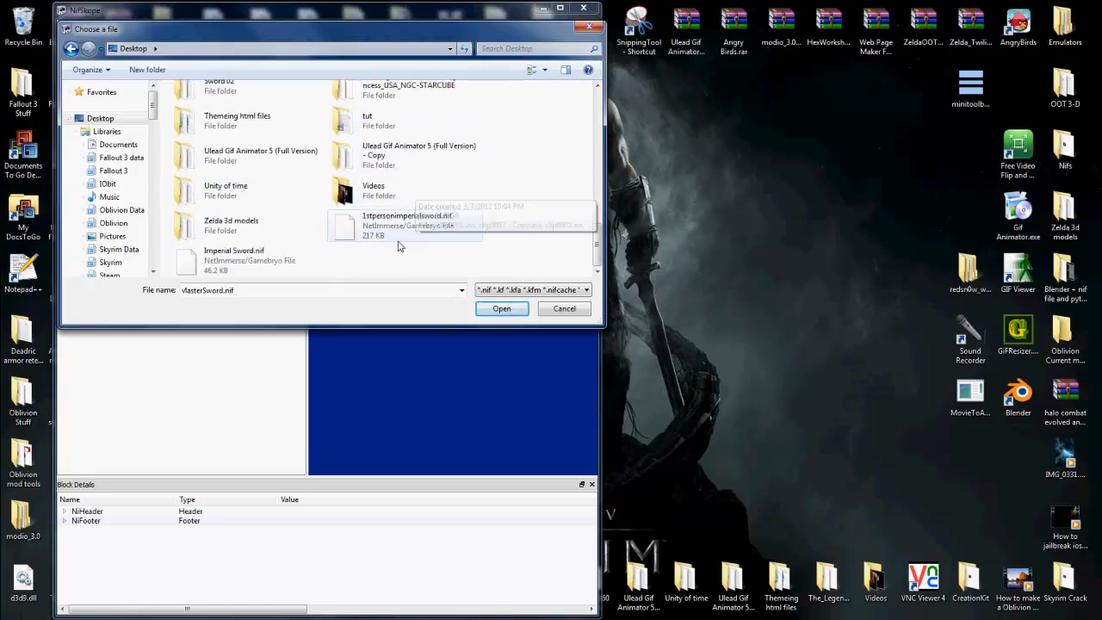
double_click(235, 255)
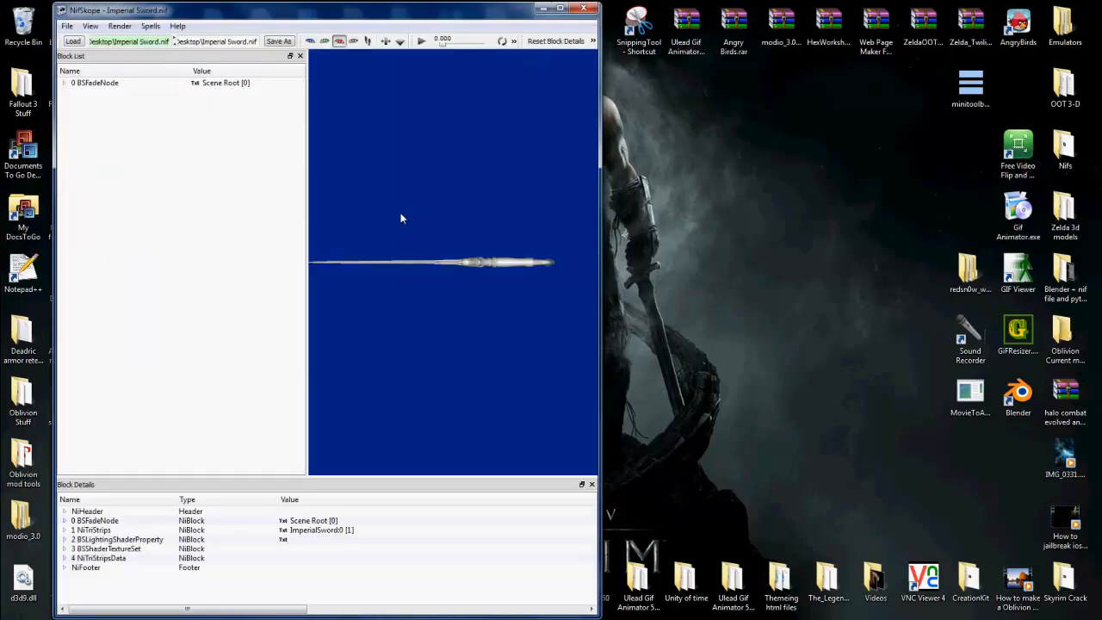
left_click_drag(401, 218, 361, 308)
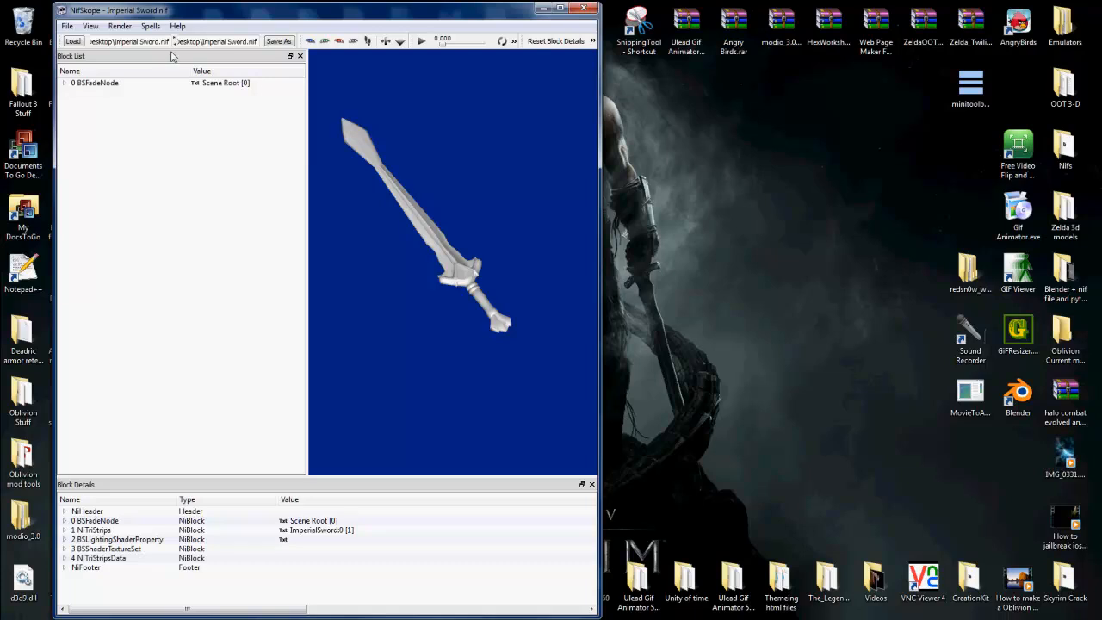
Step: Export the entire scene as an OBJ file named Imperial Sword to the Desktop
left_click(121, 26)
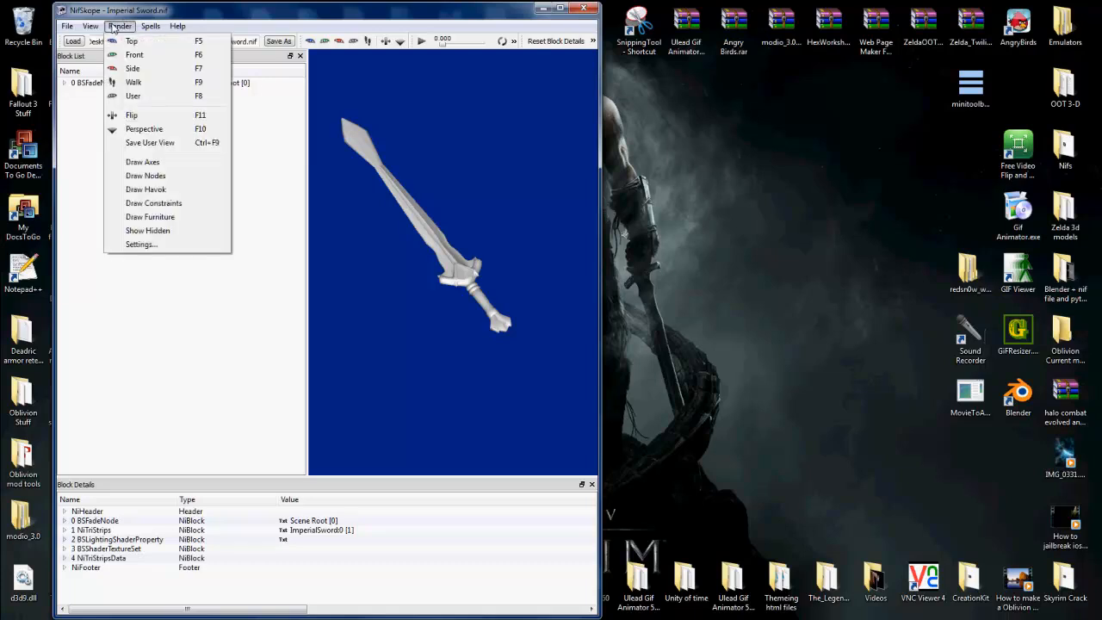
mouse_move(90, 26)
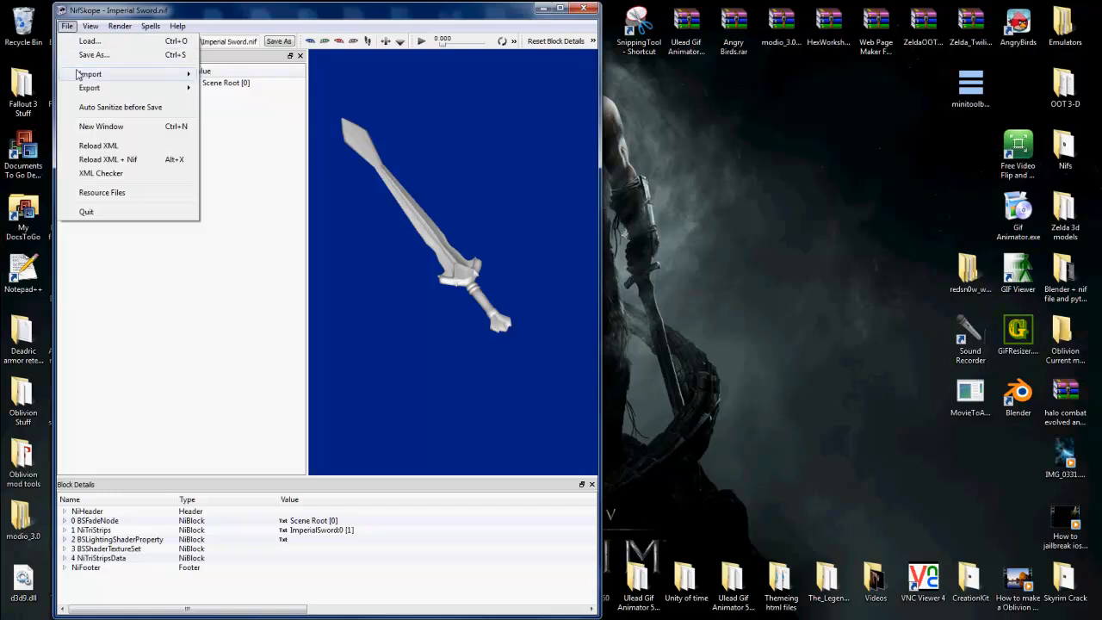
mouse_move(95, 88)
left_click(235, 89)
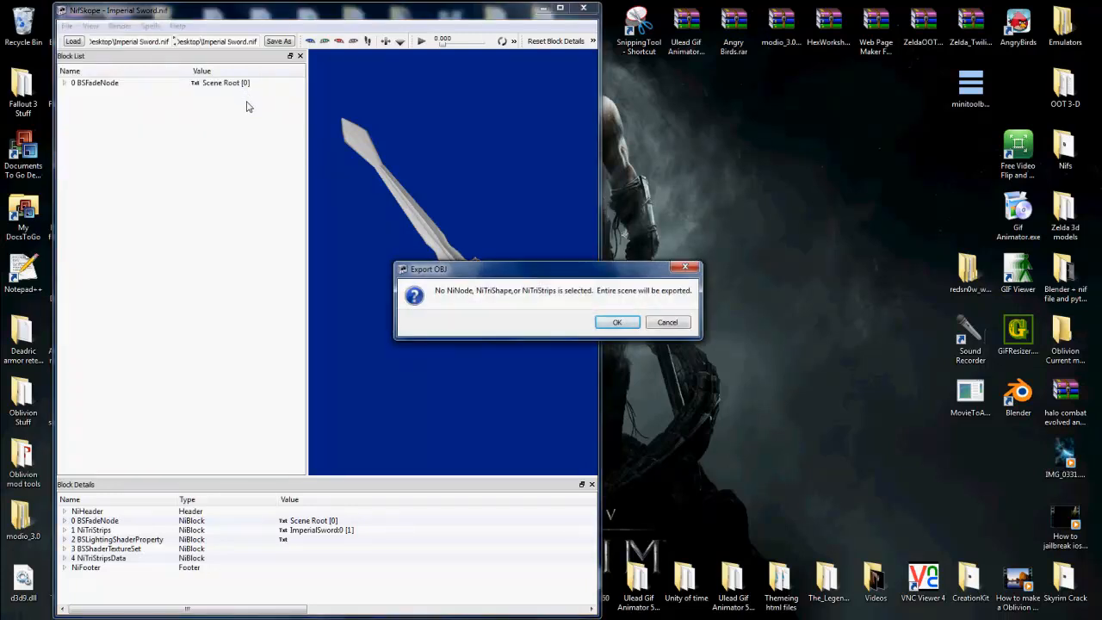
left_click(616, 322)
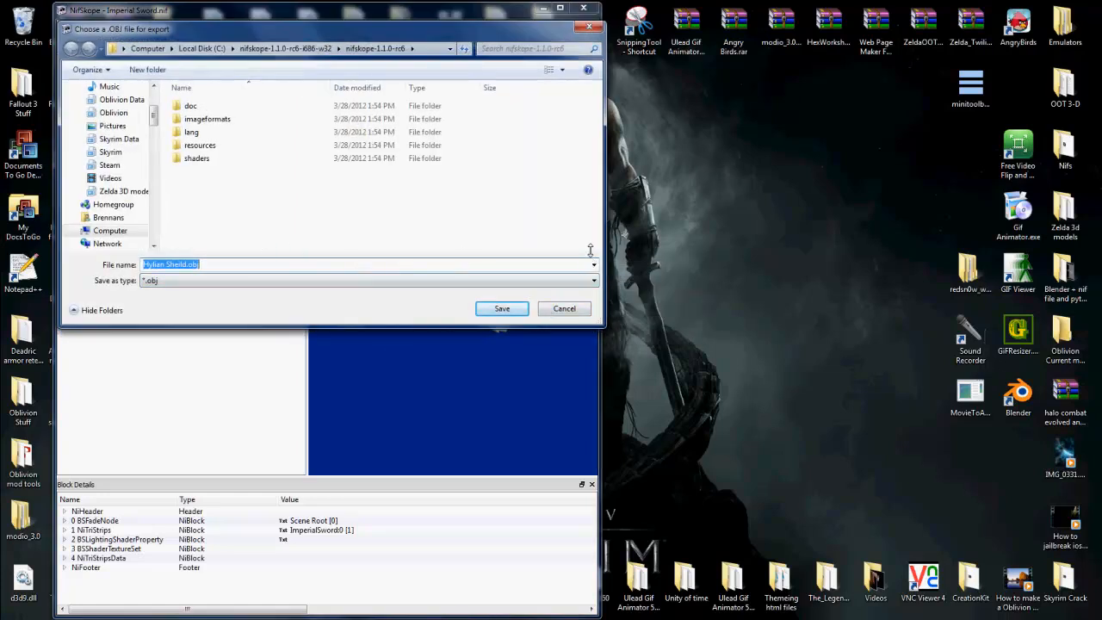
type("Im")
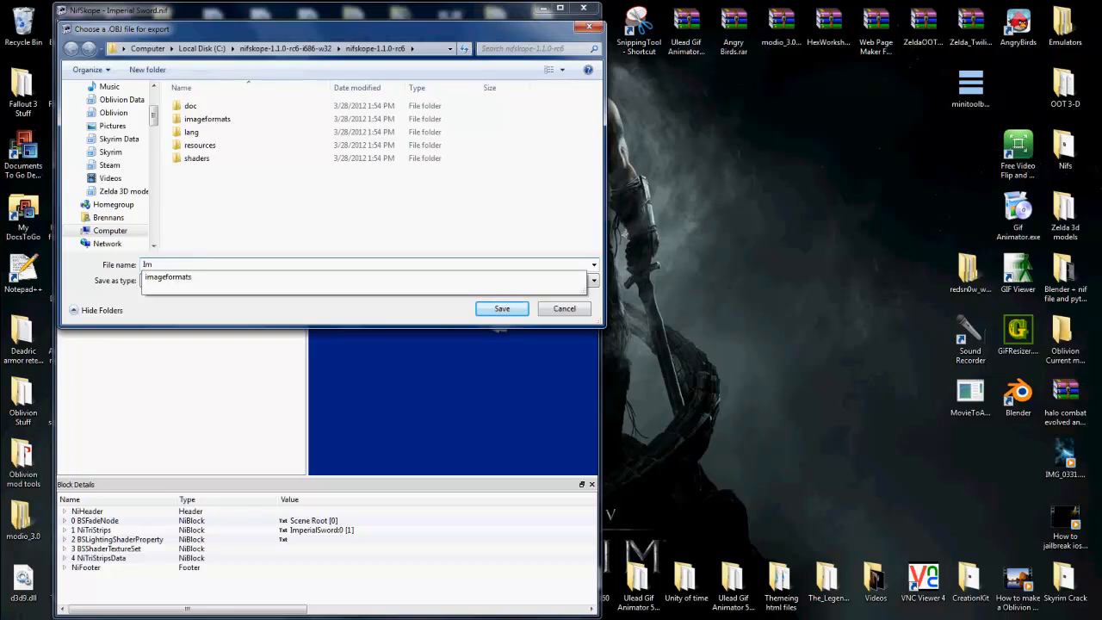
type("perial")
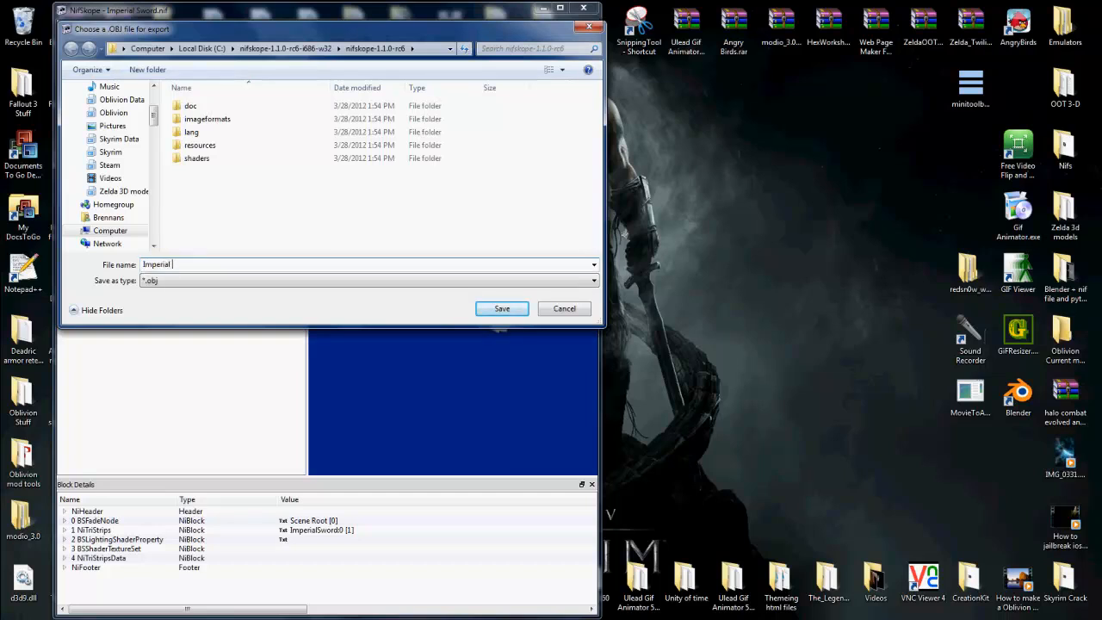
type(" Sword")
scroll(157, 102, "up", 3)
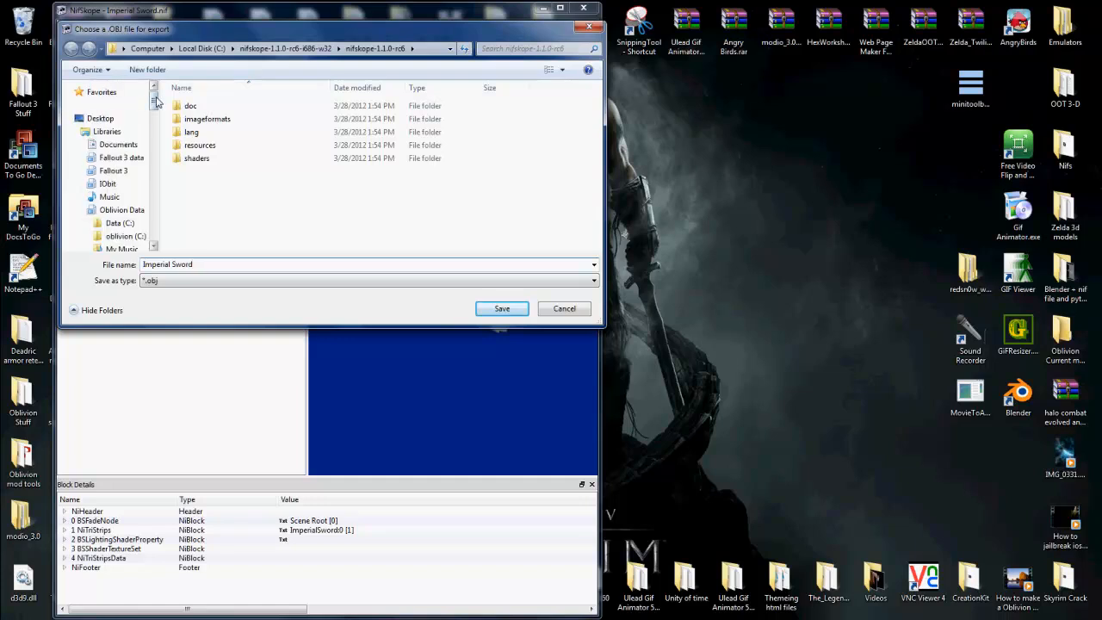
left_click(99, 118)
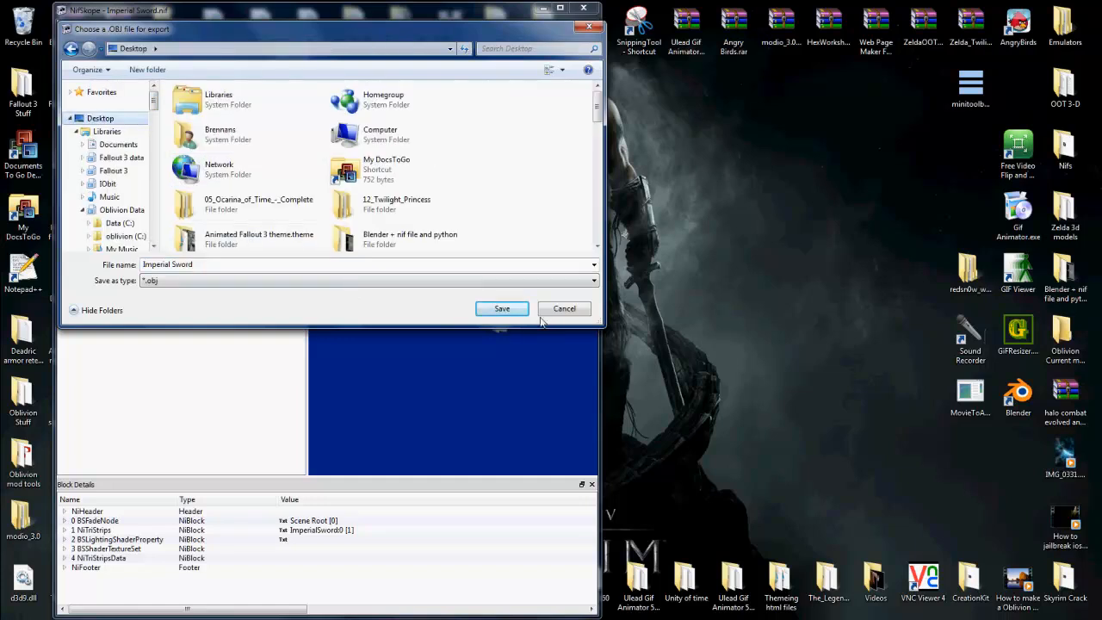
left_click(513, 307)
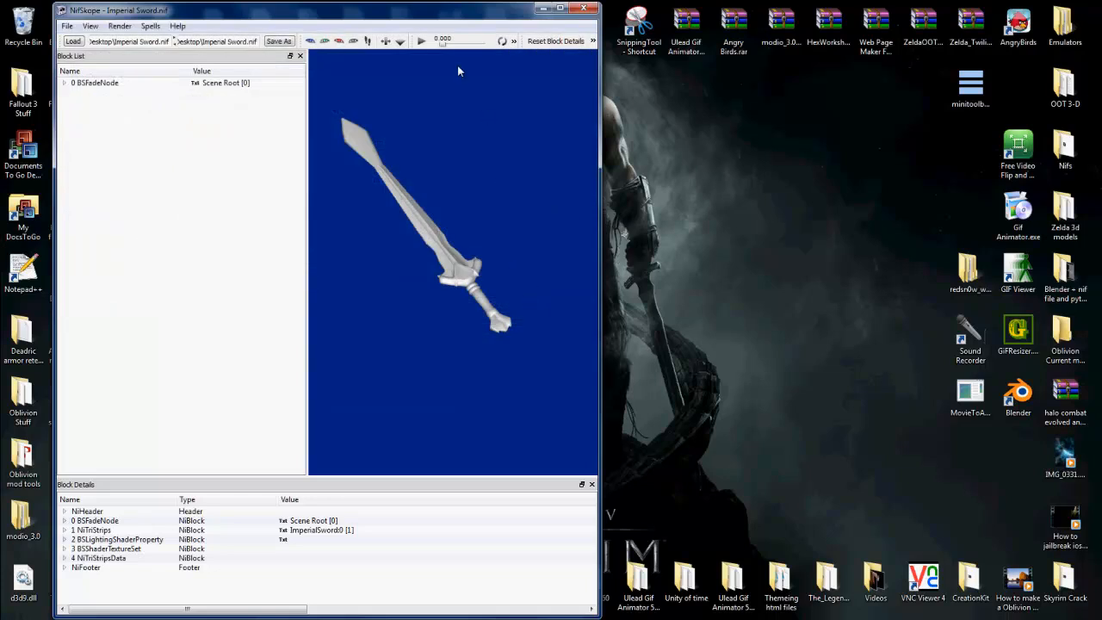
Step: Move the NifSkope window to uncover the exported files and load 1stpersonimperialsword.nif from the Desktop
left_click_drag(448, 12, 645, 17)
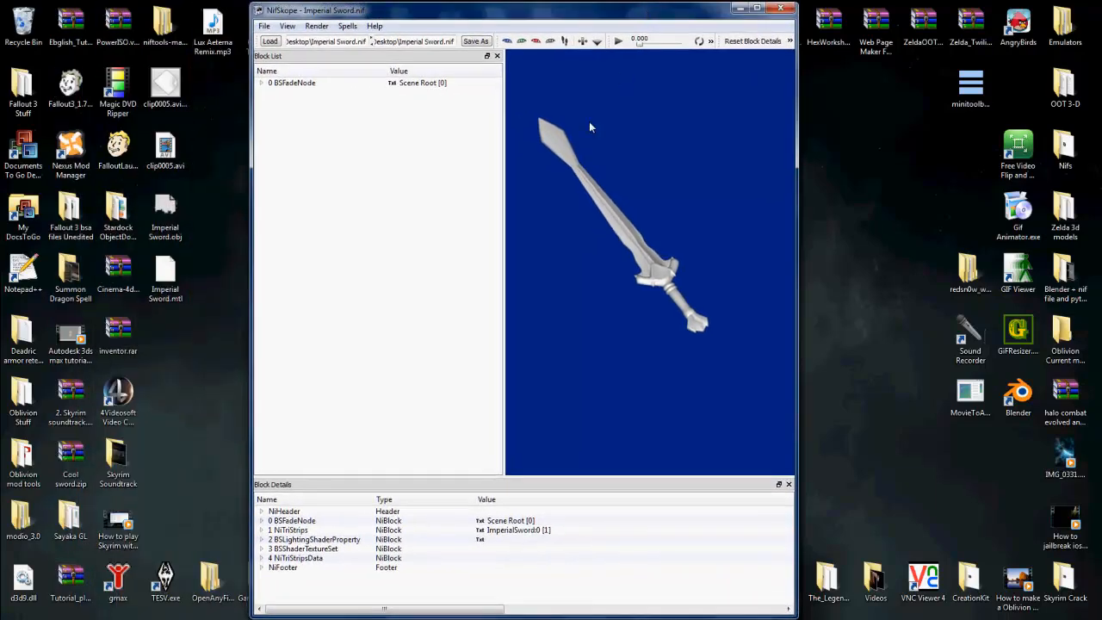
left_click(267, 41)
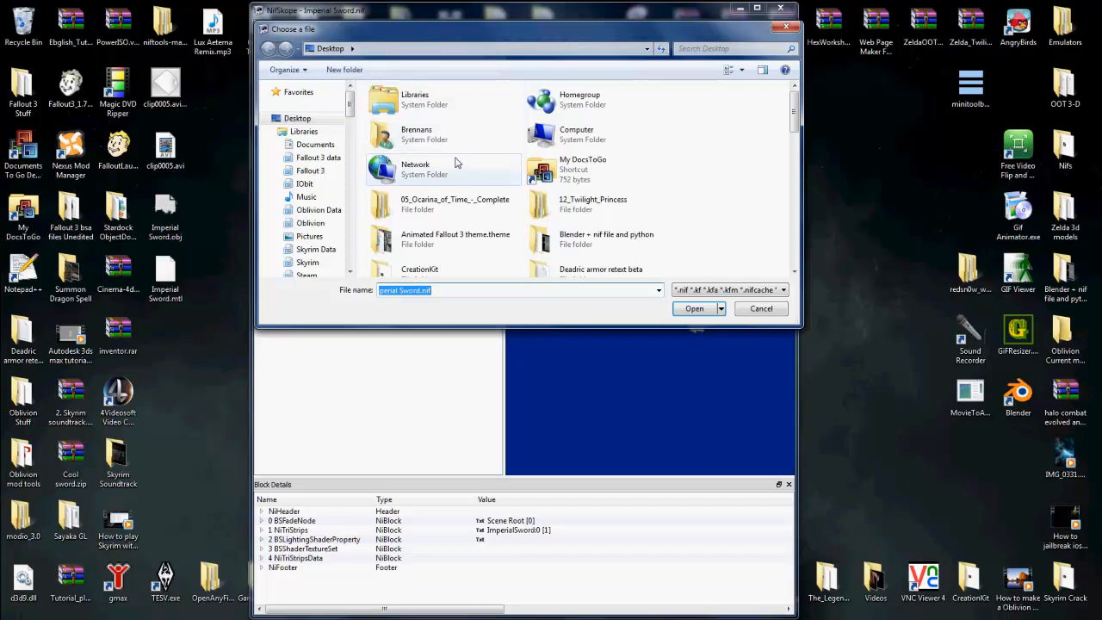
scroll(493, 177, "down", 3)
scroll(493, 177, "down", 10)
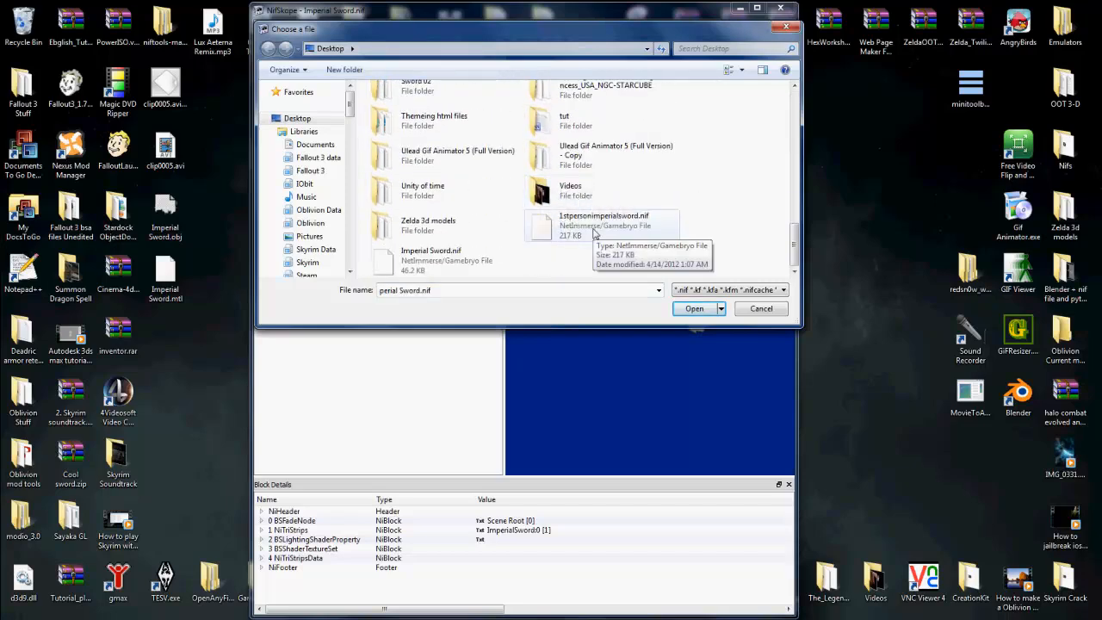
left_click(599, 235)
double_click(600, 233)
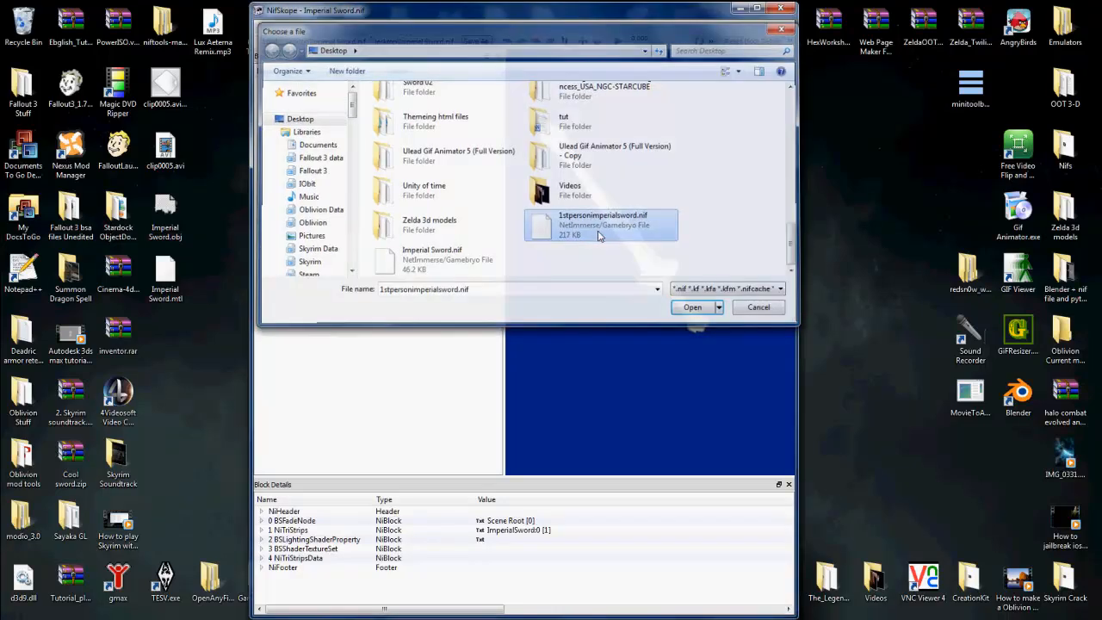
Step: Remove the whole branch of the scabbard's Scb NiTriShape from the original sword nif
left_click(606, 233)
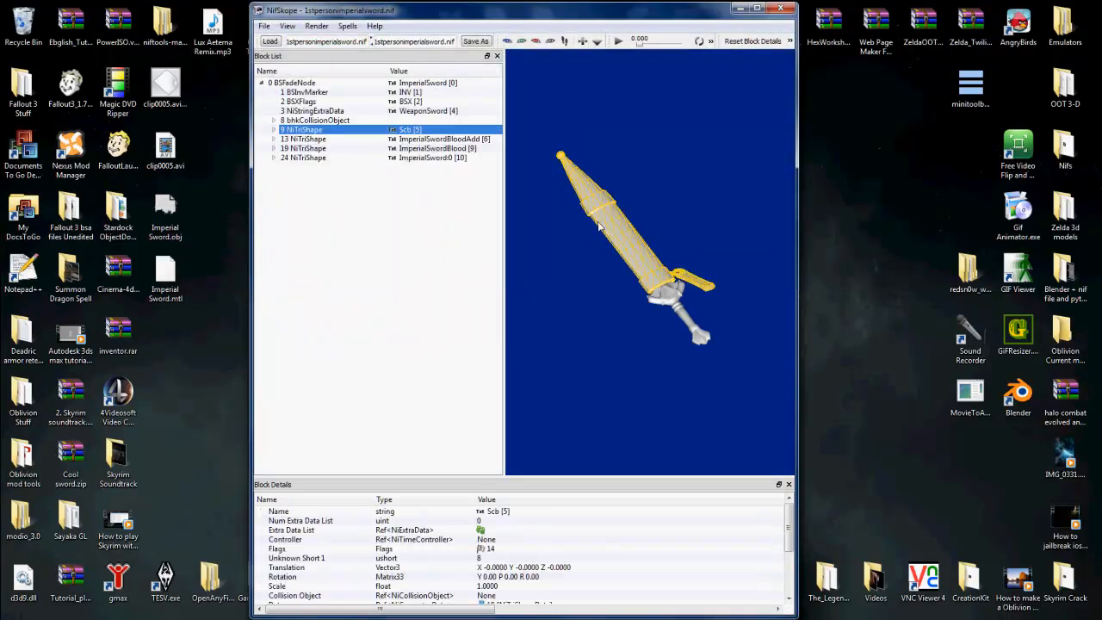
right_click(426, 128)
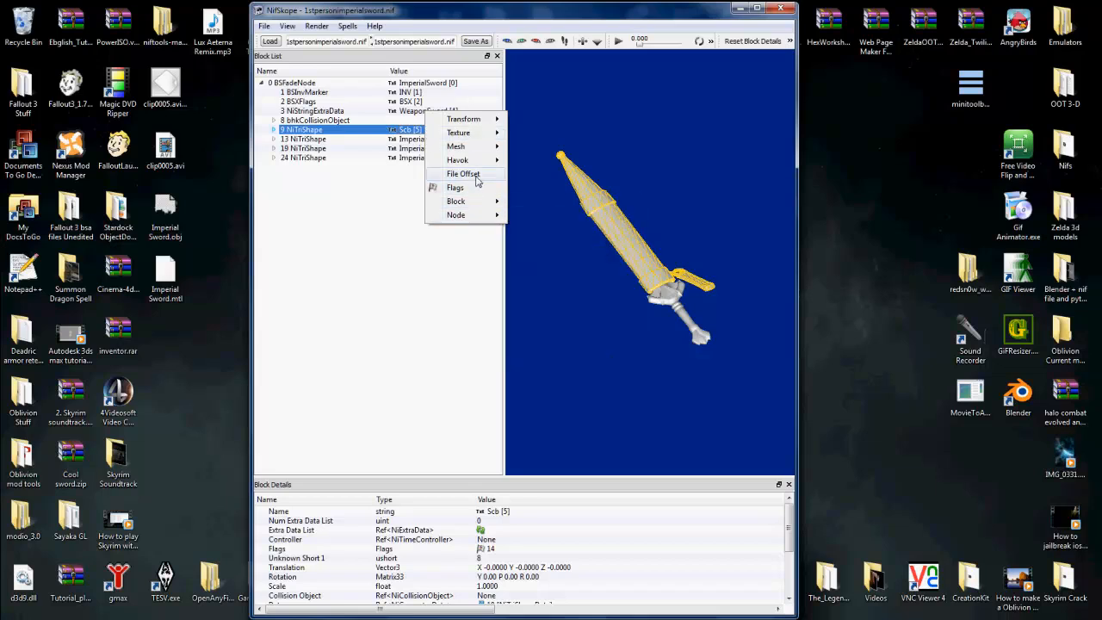
mouse_move(482, 204)
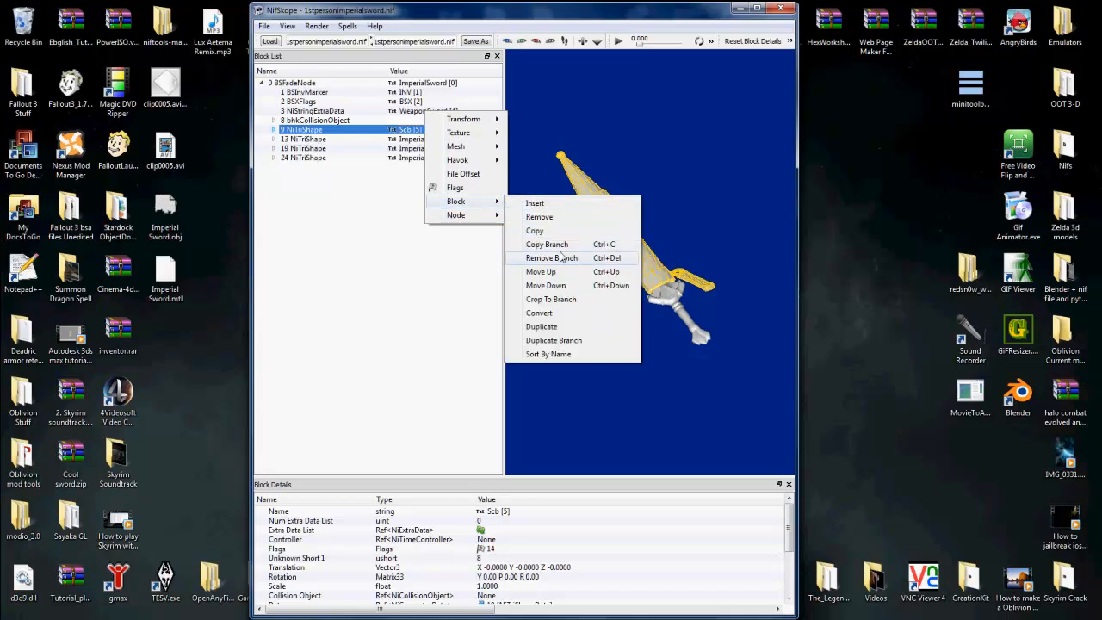
left_click(628, 261)
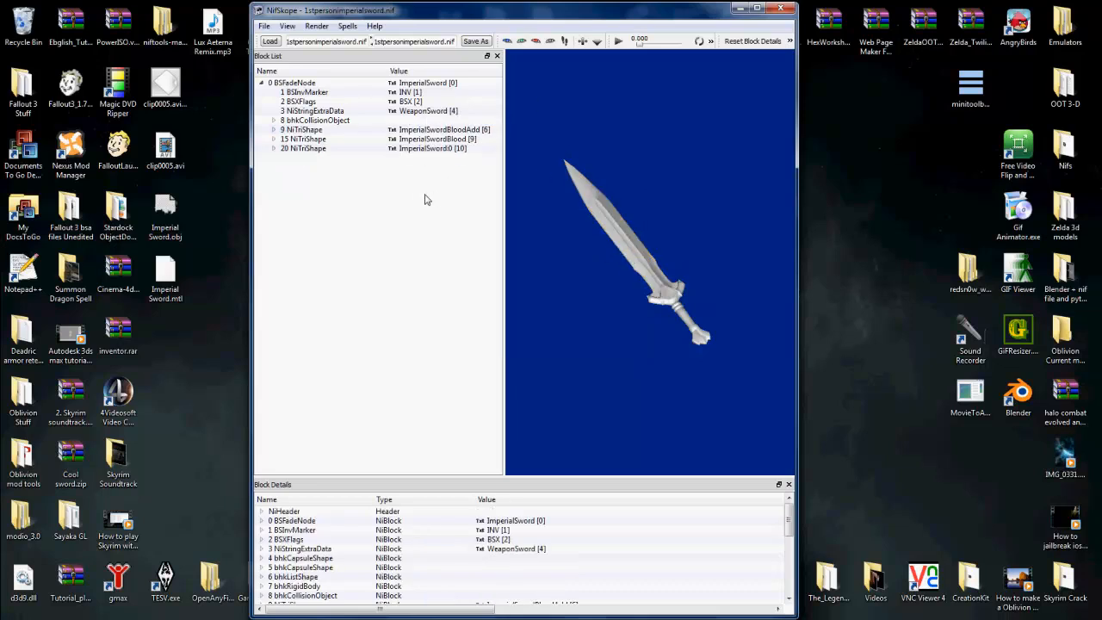
Step: Select the ImperialSword:0 NiTriShape, inspect its mesh up close and expand its child blocks
left_click(418, 150)
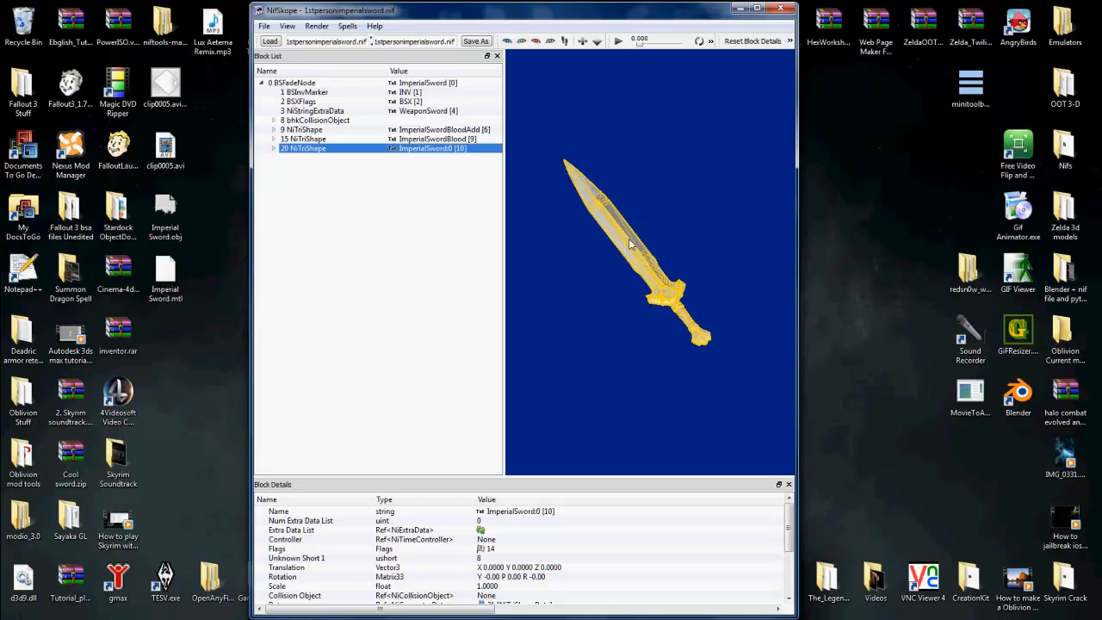
scroll(631, 243, "up", 3)
left_click_drag(688, 329, 662, 331)
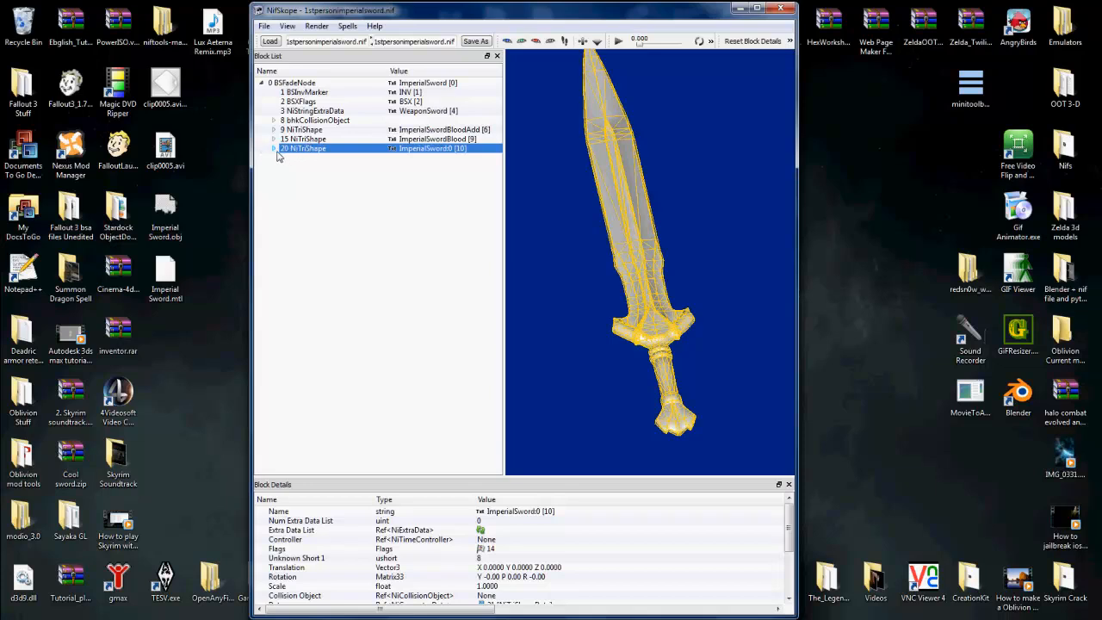
left_click(274, 149)
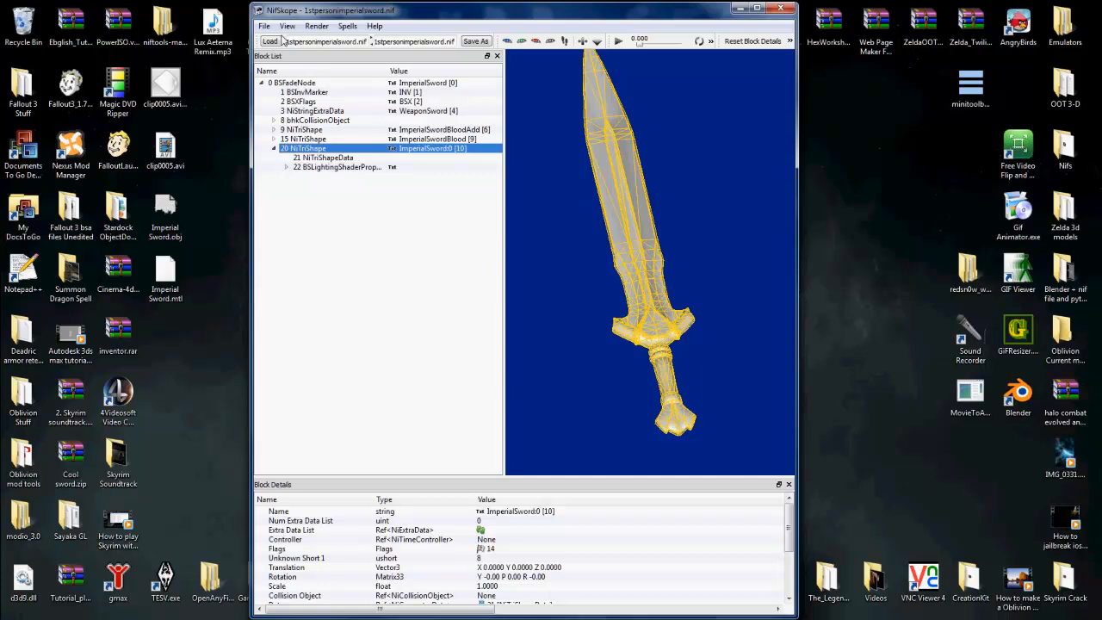
Step: Import Imperial Sword.obj from the Desktop in place of the selected sword mesh, check the blade and dismiss the import message
left_click(264, 26)
mouse_move(289, 75)
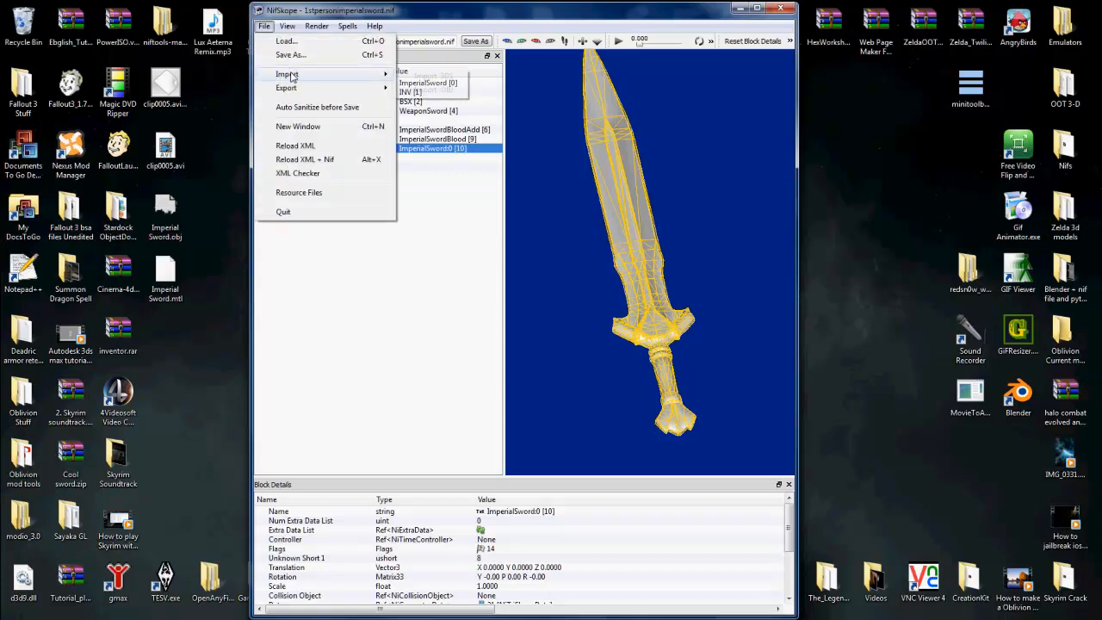
left_click(433, 89)
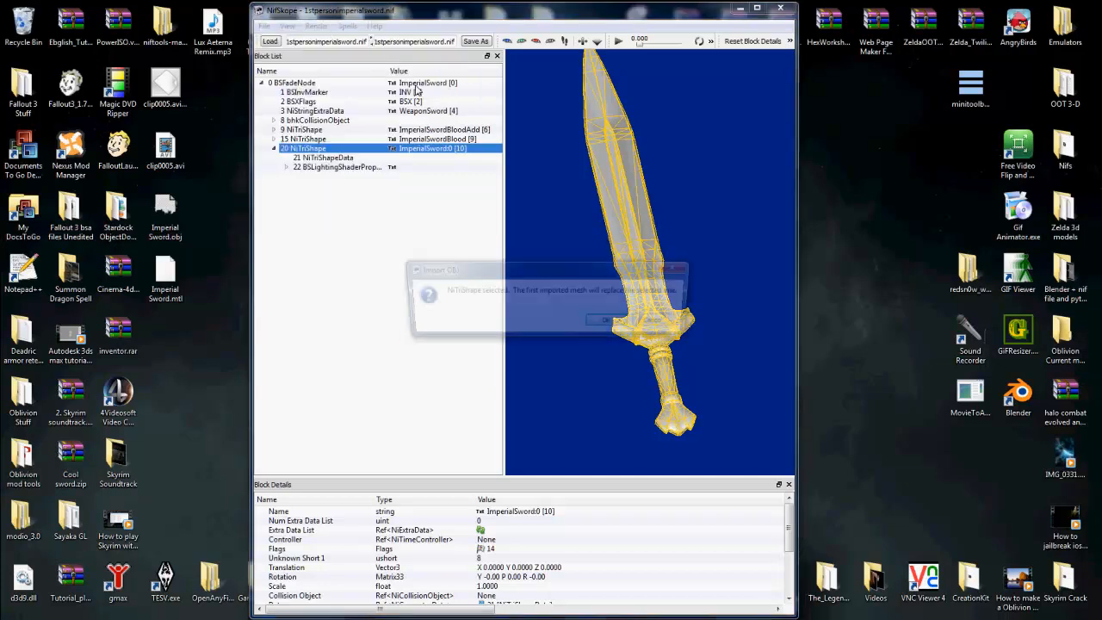
left_click(610, 322)
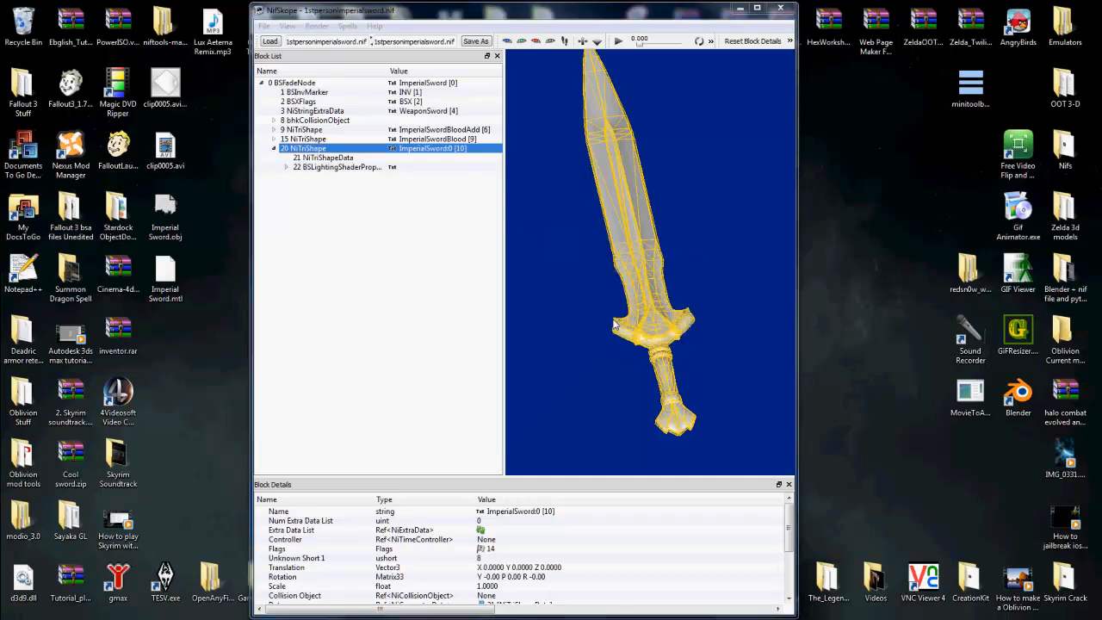
scroll(486, 229, "down", 10)
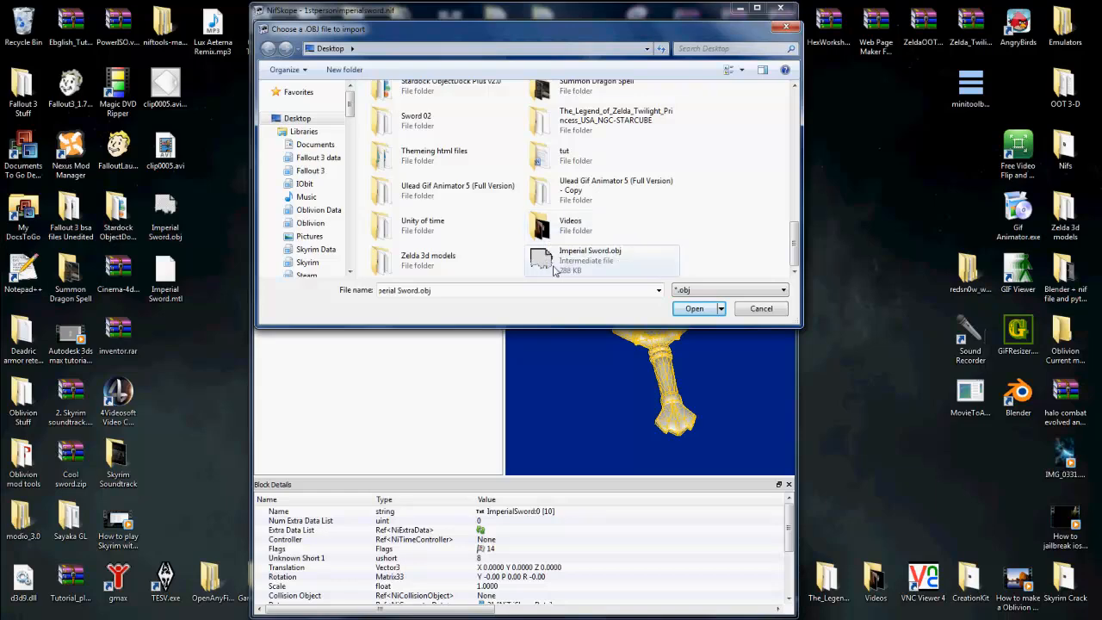
double_click(554, 260)
scroll(636, 269, "up", 6)
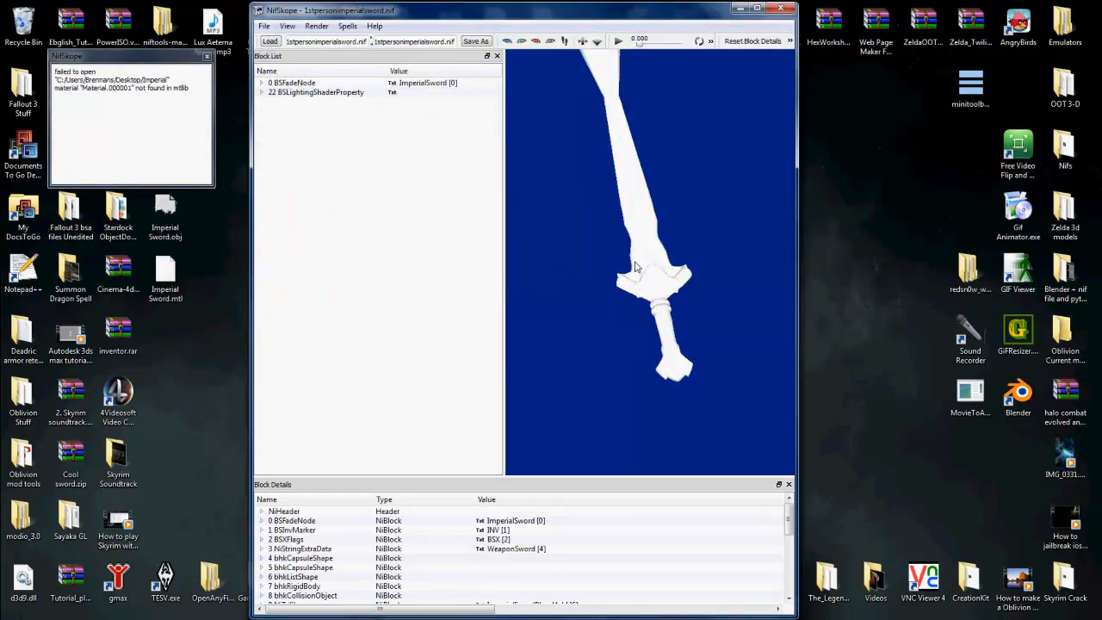
middle_click_drag(631, 284, 640, 328)
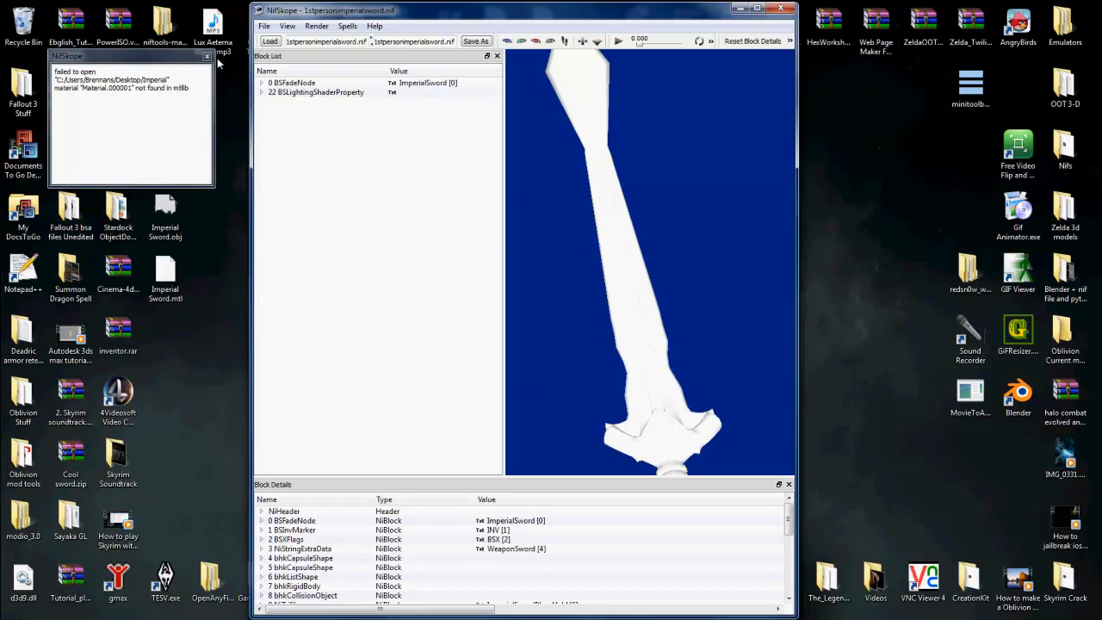
left_click(207, 57)
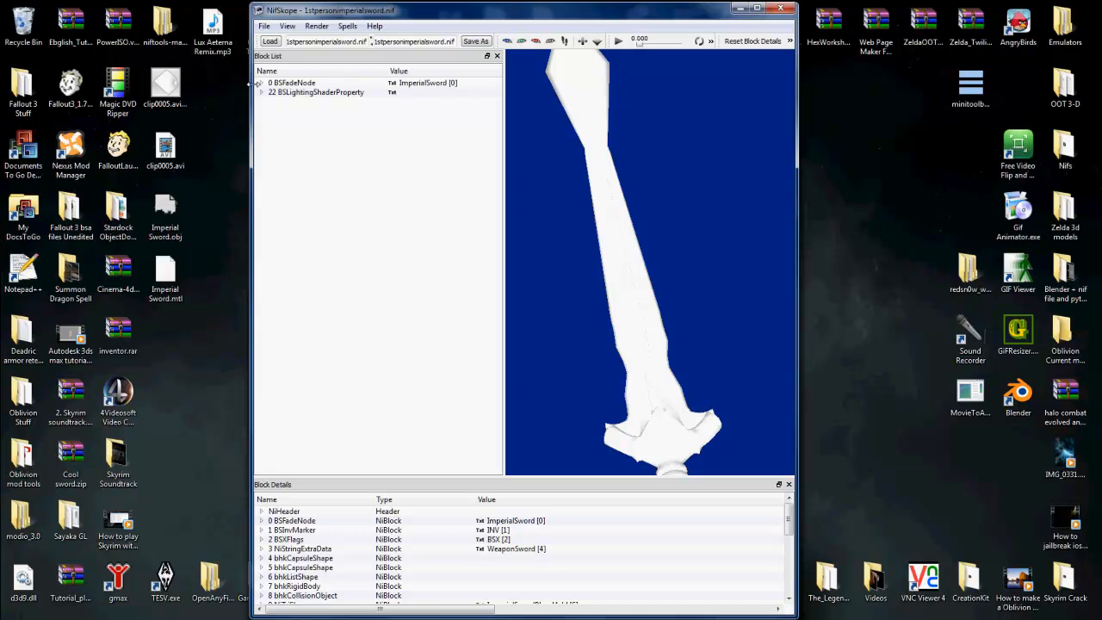
Step: Expand BSFadeNode and the ImperialSword:0 NiTriShape and remove the branch of its NiMaterialProperty
left_click(260, 83)
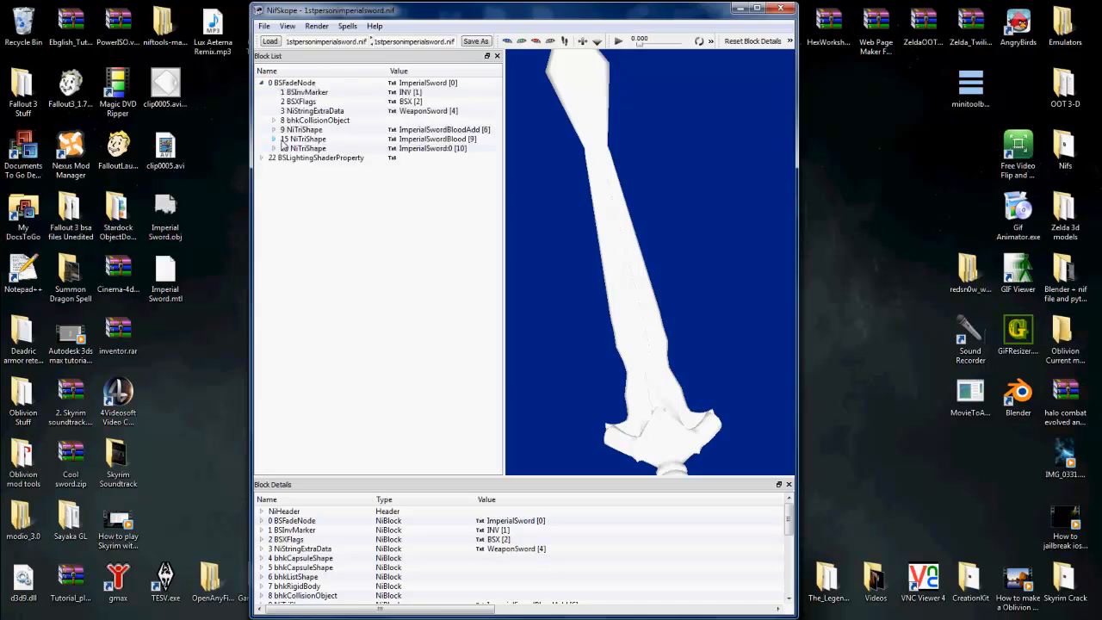
left_click(273, 148)
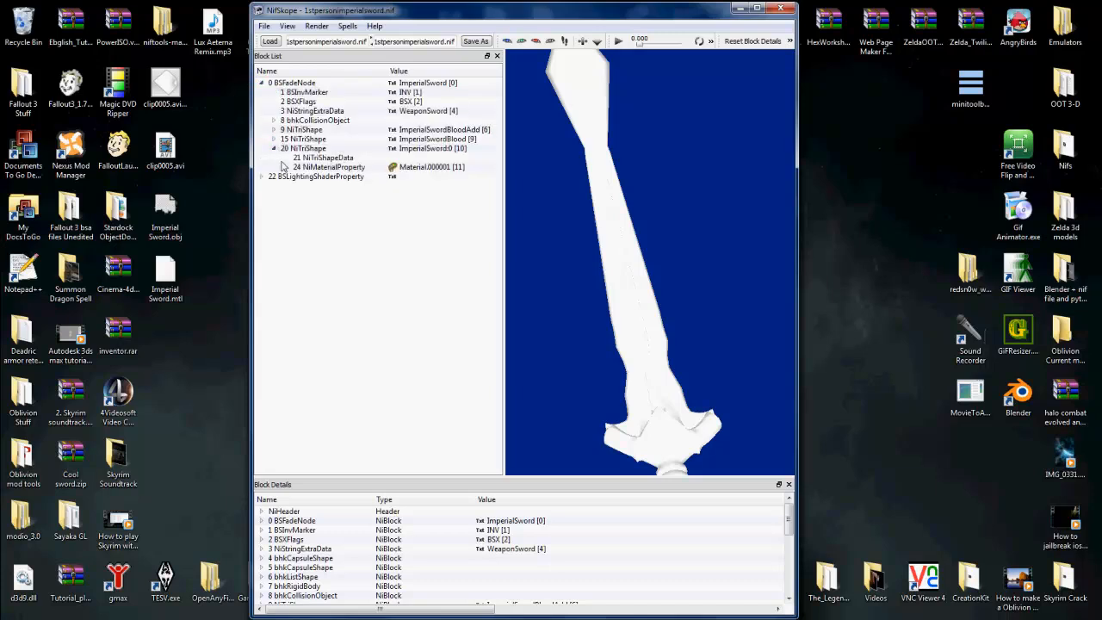
left_click(318, 167)
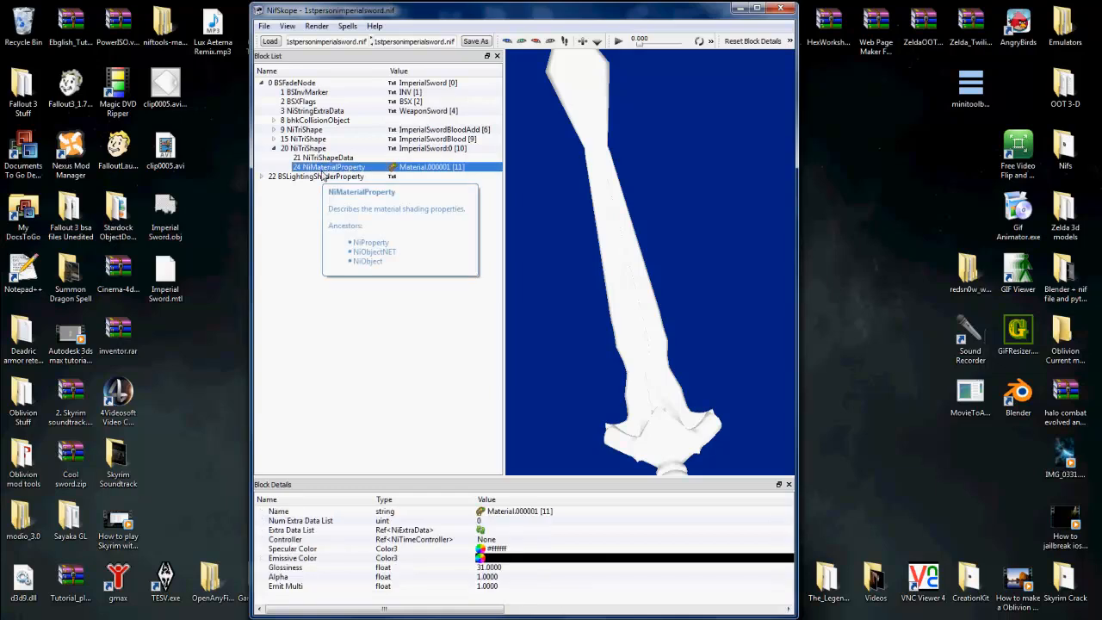
right_click(380, 171)
mouse_move(413, 185)
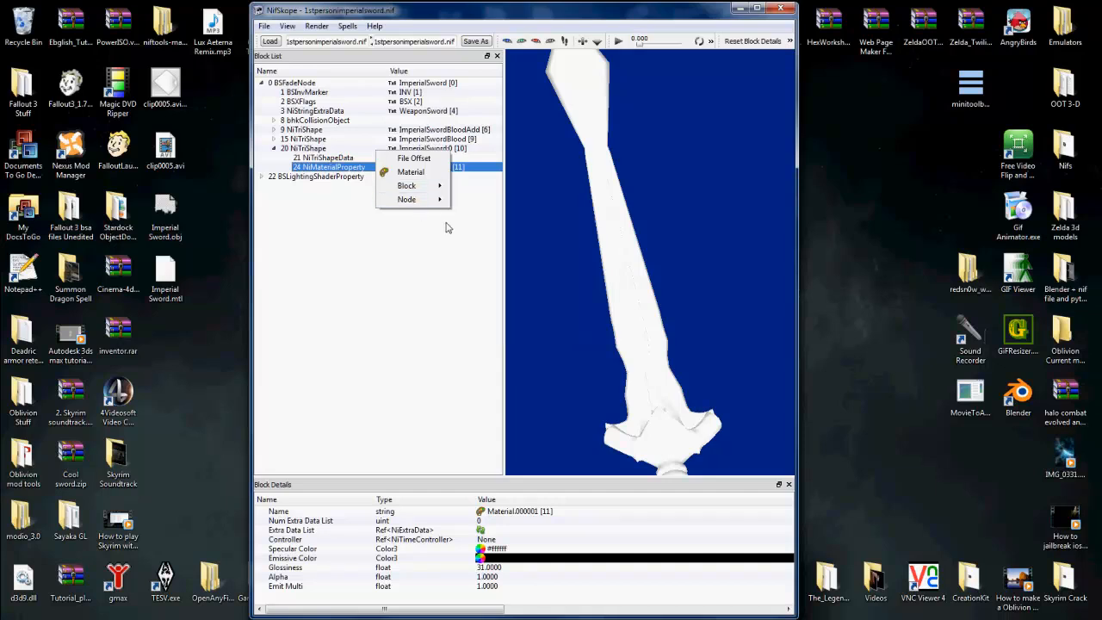
right_click(357, 154)
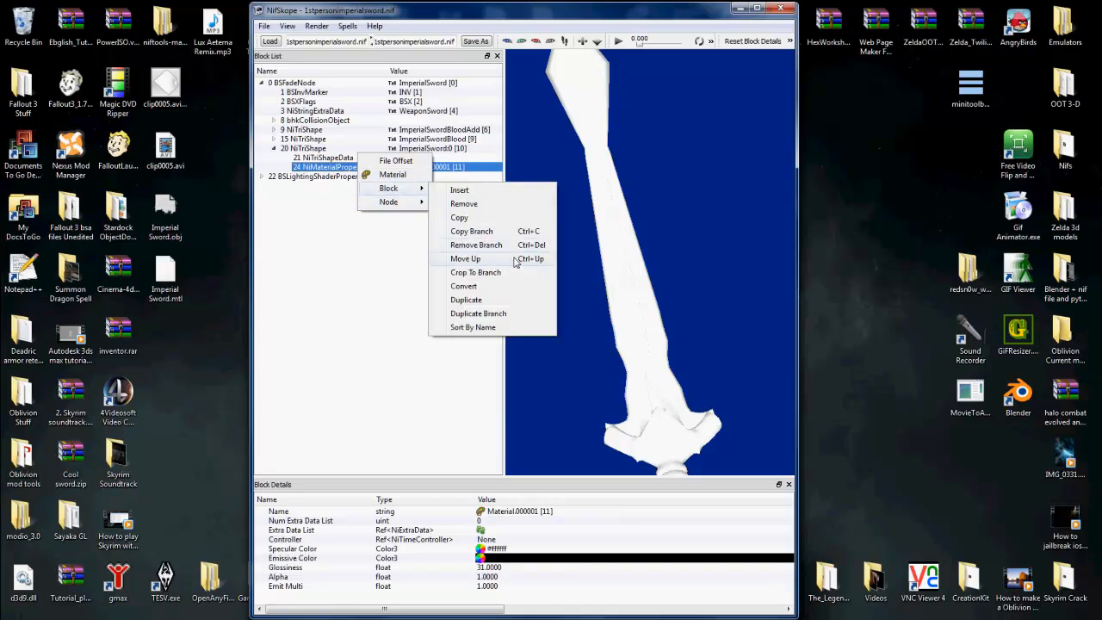
left_click(475, 245)
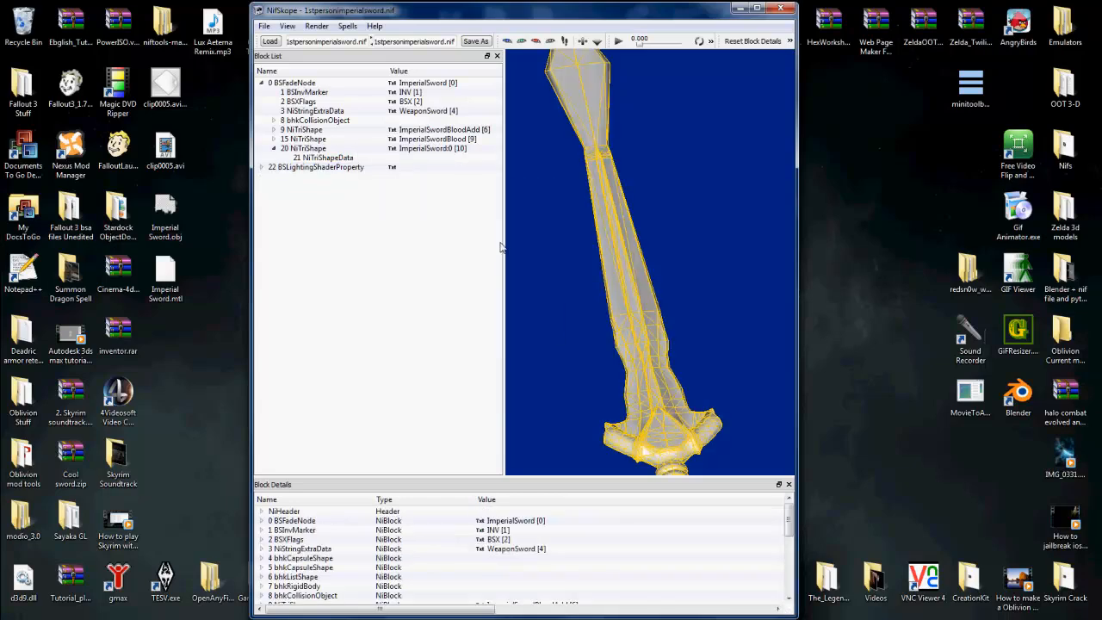
Step: Copy the NiTriShapeData block of the ImperialSword:0 NiTriShape
left_click(360, 168)
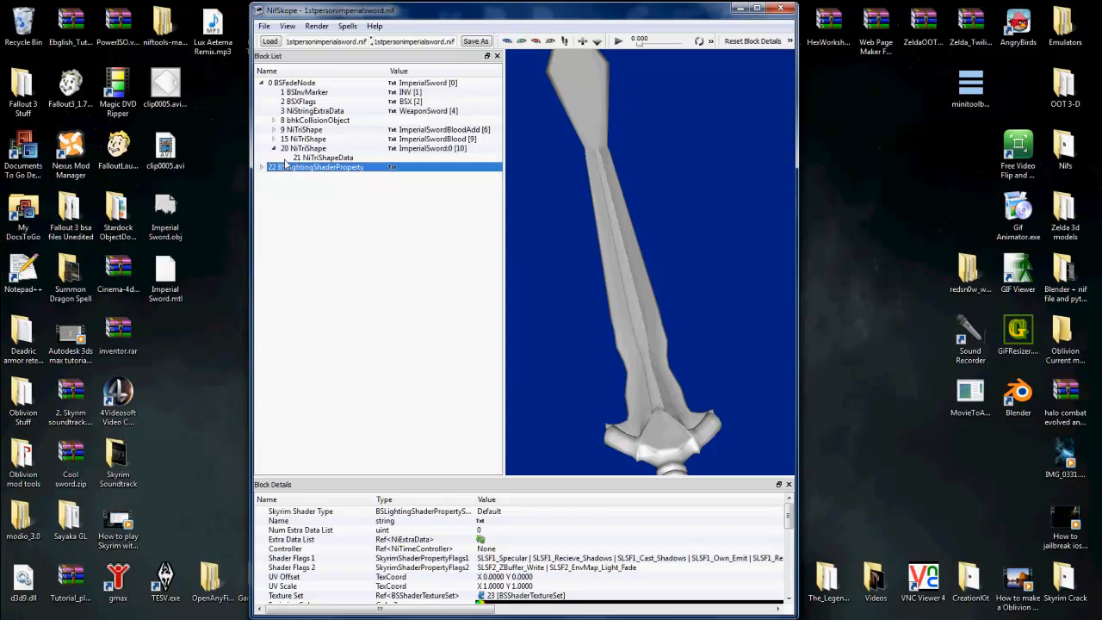
left_click(324, 158)
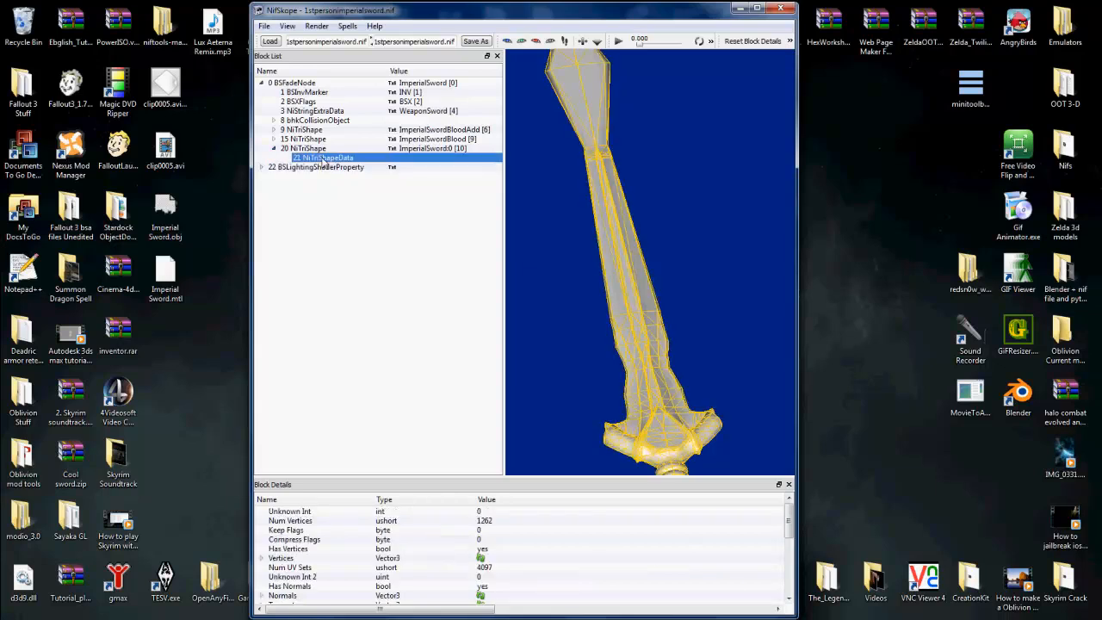
right_click(327, 161)
mouse_move(362, 191)
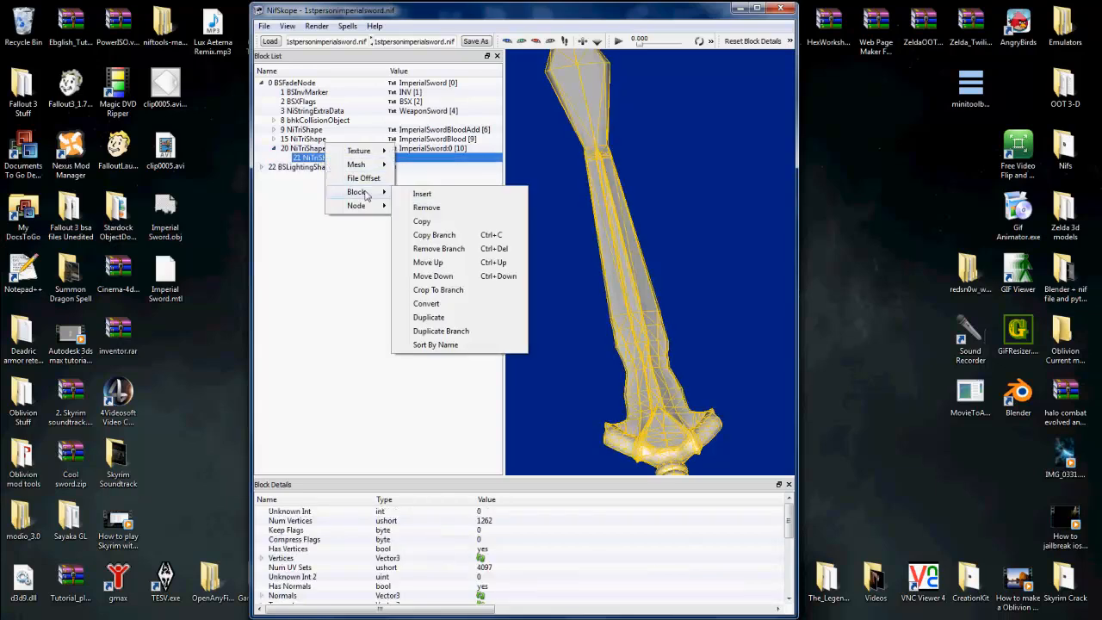
left_click(308, 162)
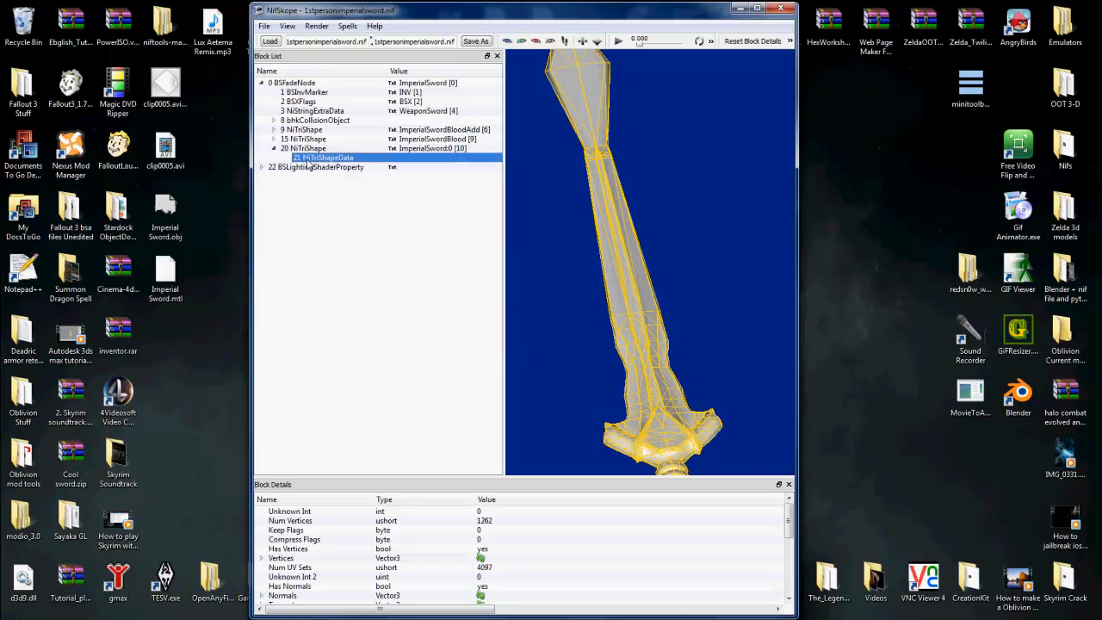
right_click(373, 162)
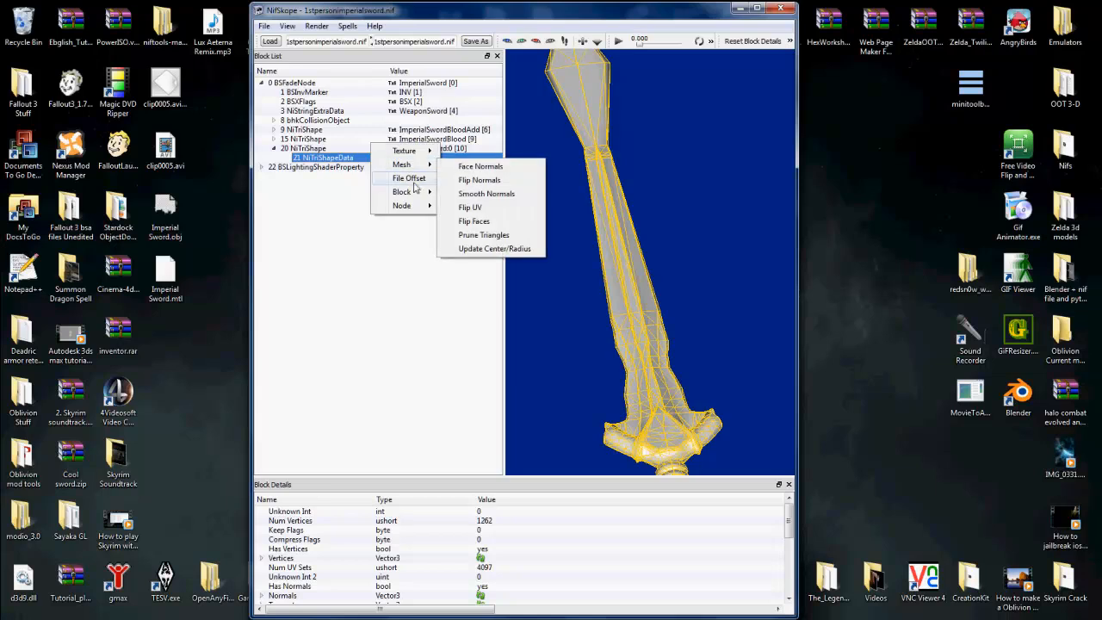
mouse_move(413, 192)
left_click(467, 223)
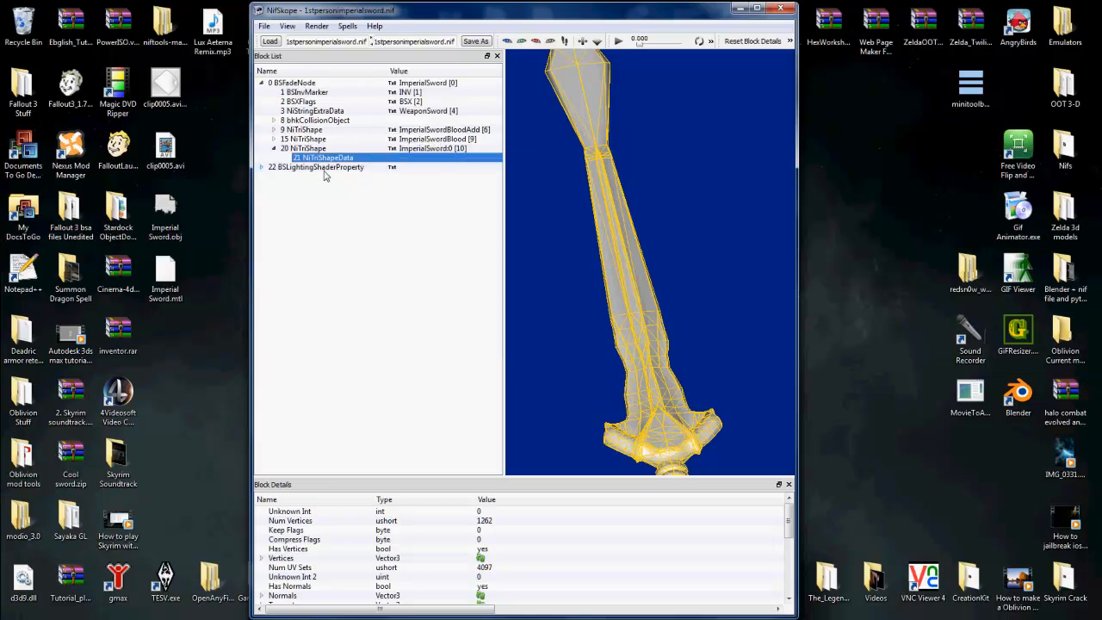
Step: Expand the ImperialSwordBlood NiTriShape, paste the copied block over its NiTriShapeData and collapse the shape again
left_click(274, 148)
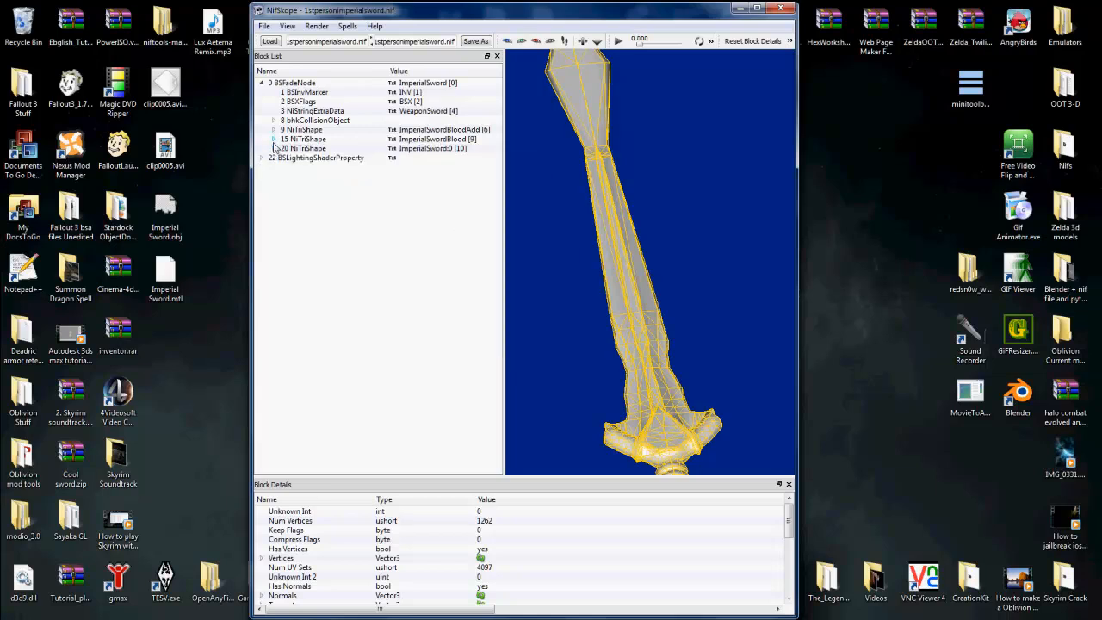
left_click(274, 138)
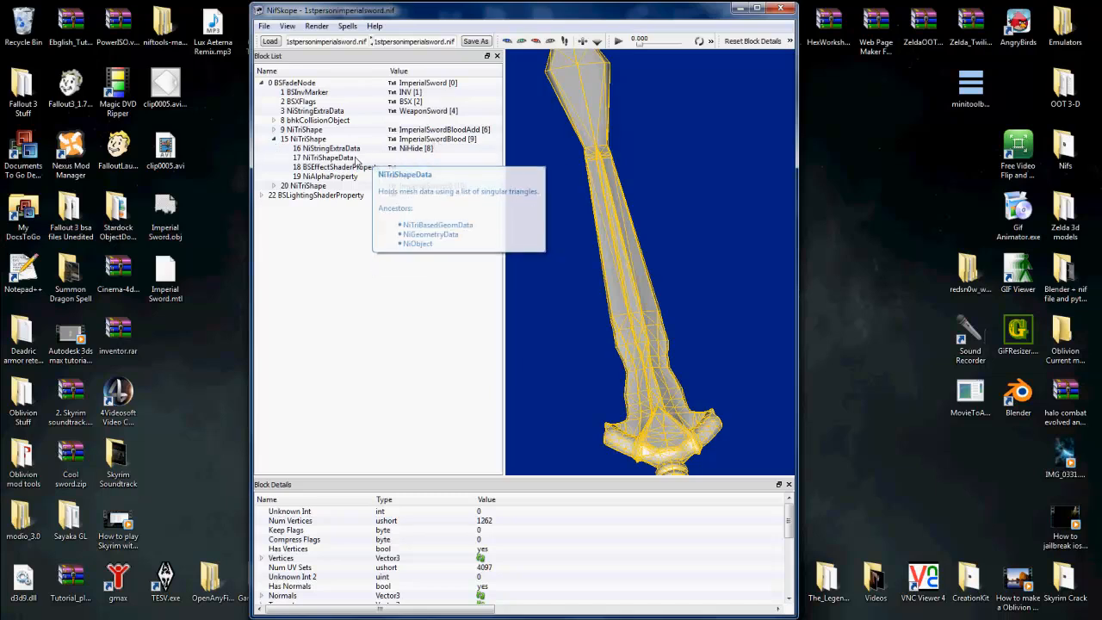
right_click(355, 160)
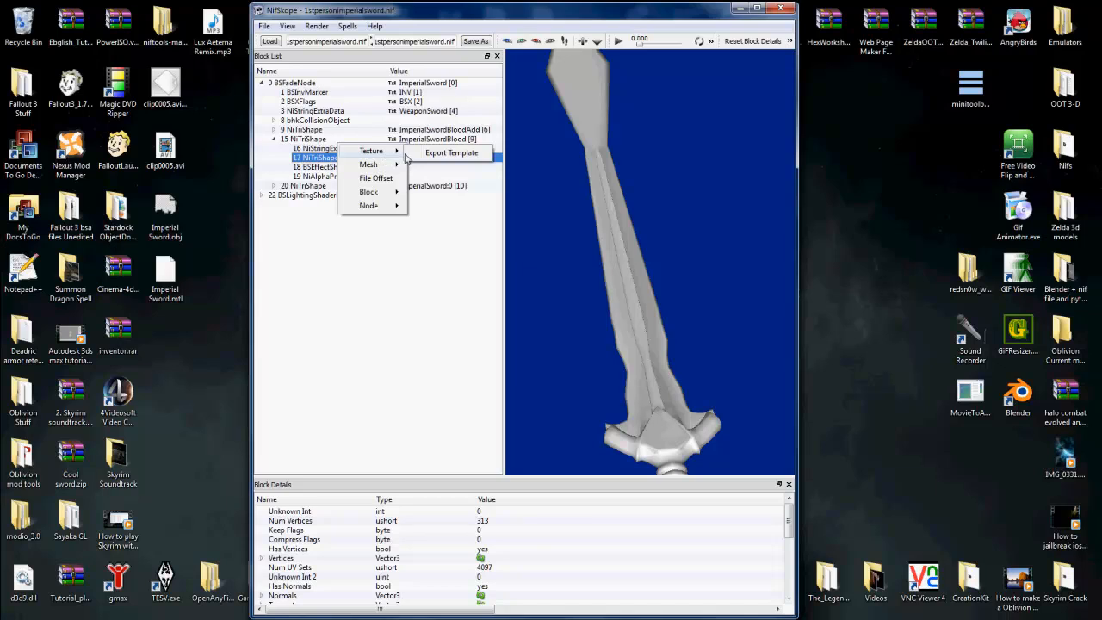
right_click(321, 162)
mouse_move(348, 192)
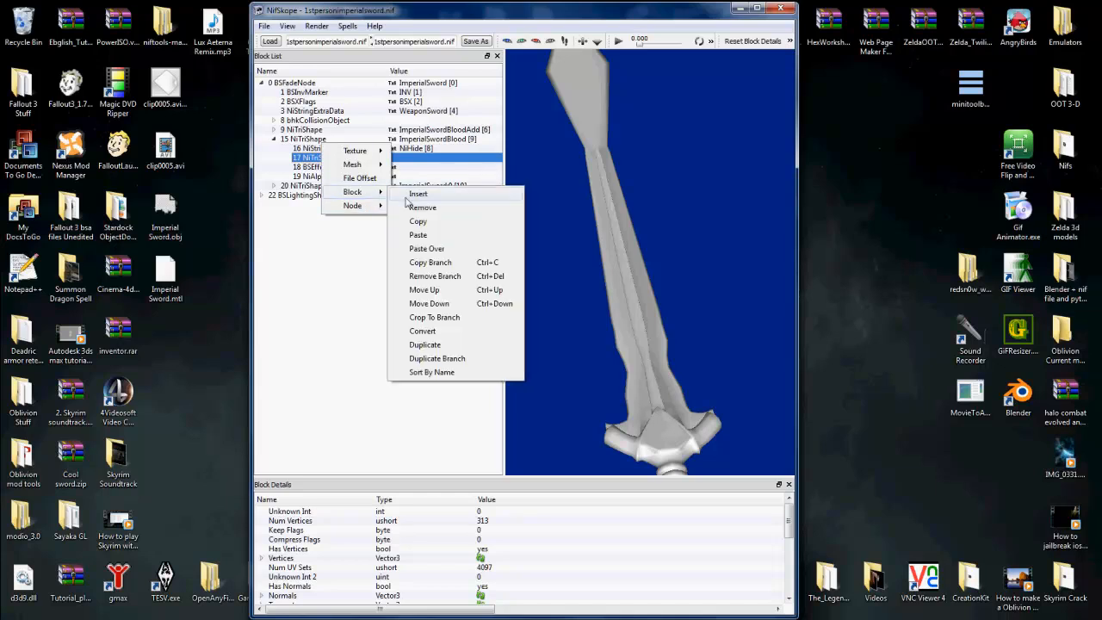
left_click(419, 249)
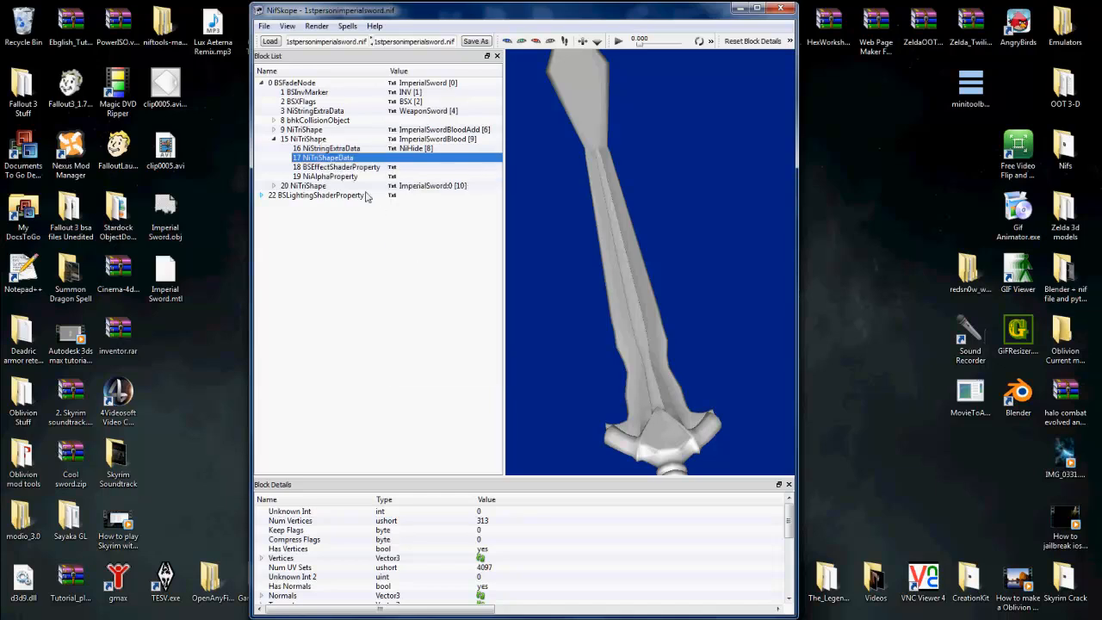
left_click(280, 141)
left_click(274, 140)
Step: Paste the copied block over the NiTriShapeData of the ImperialSwordBloodAdd NiTriShape and collapse that shape
left_click(274, 129)
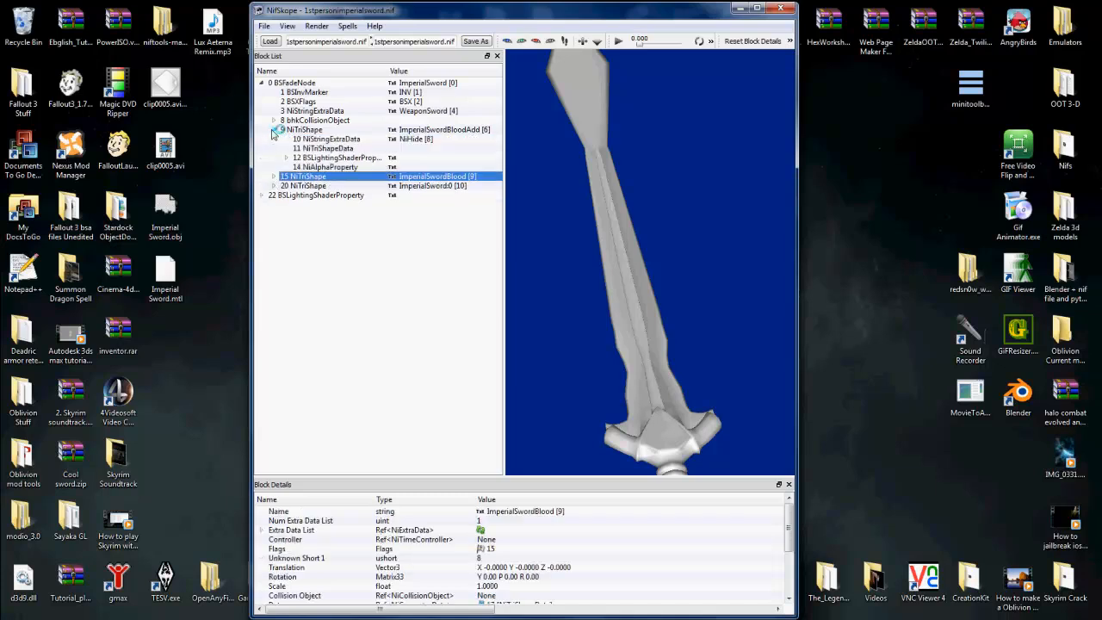
left_click(308, 148)
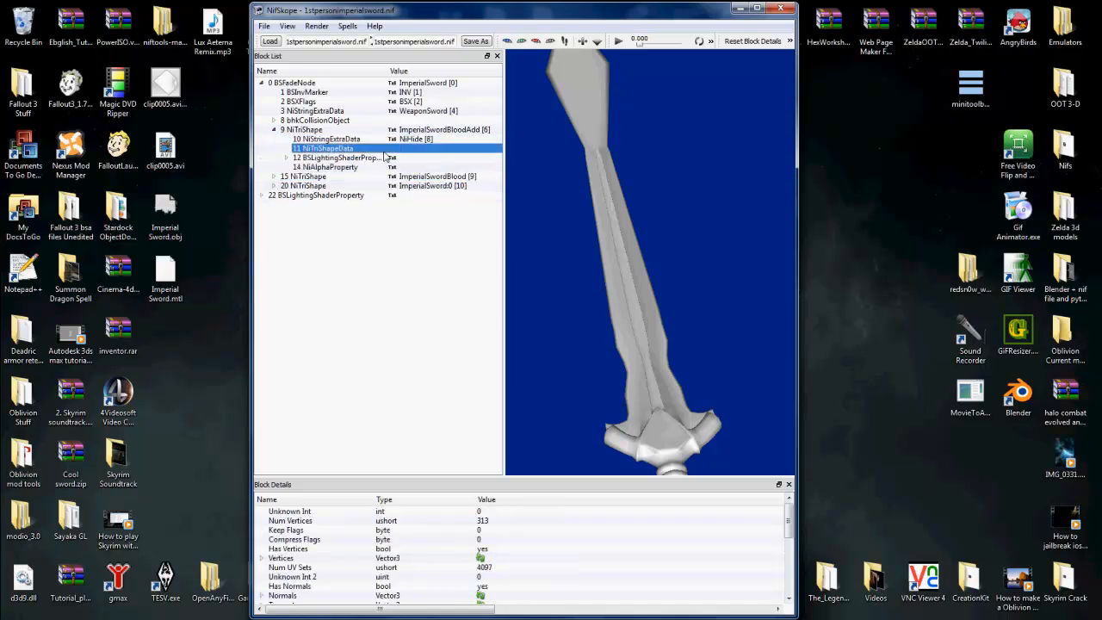
right_click(384, 138)
mouse_move(414, 198)
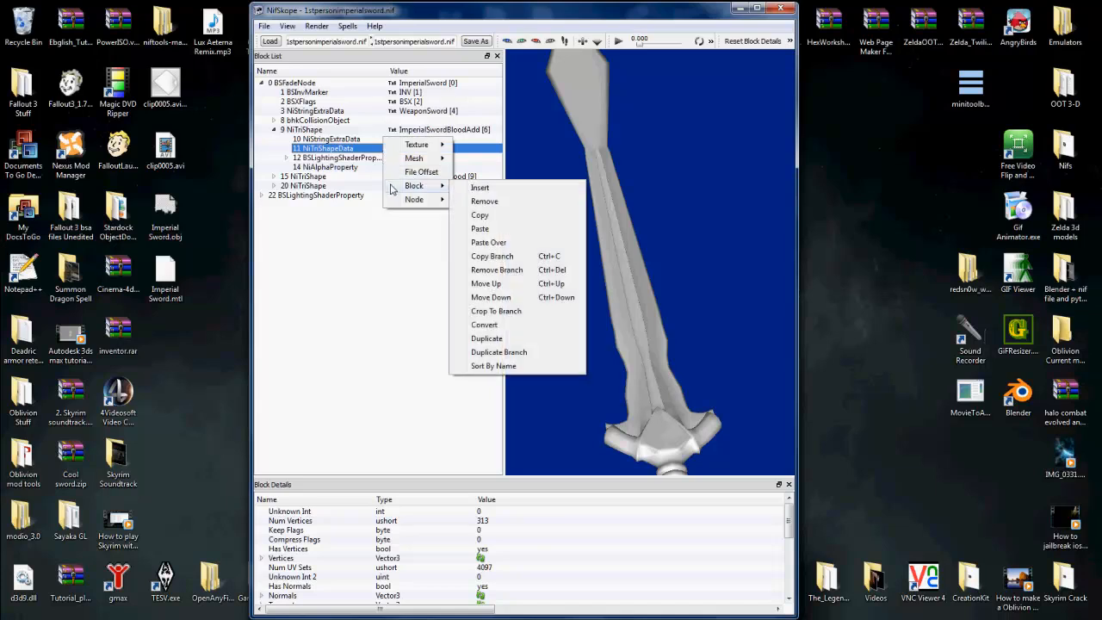
left_click(496, 242)
left_click(273, 130)
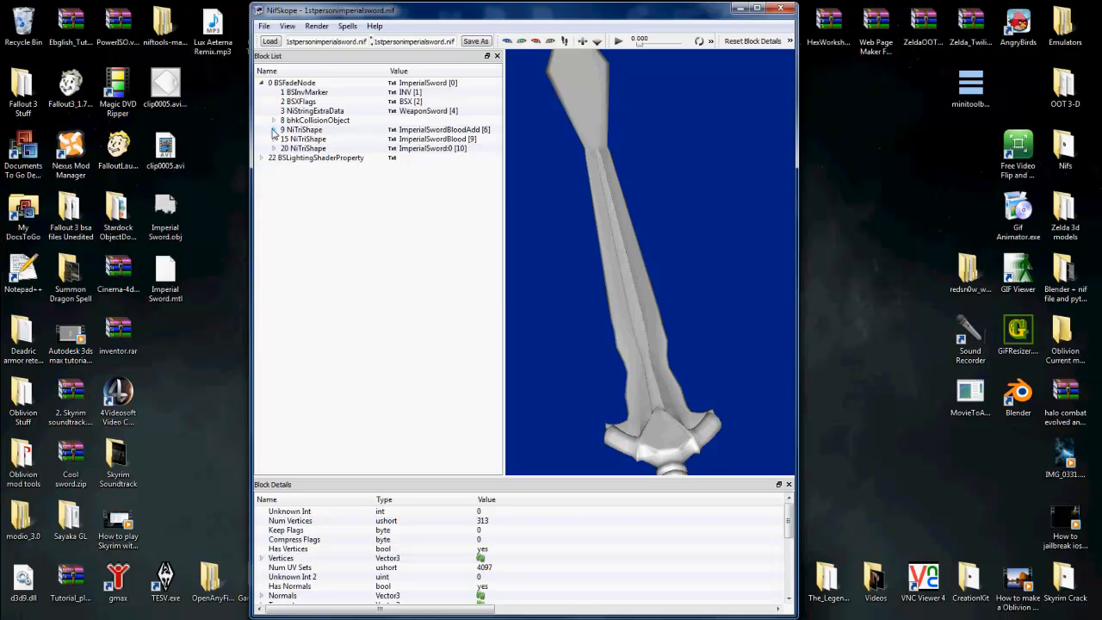
left_click(451, 140)
left_click(452, 130)
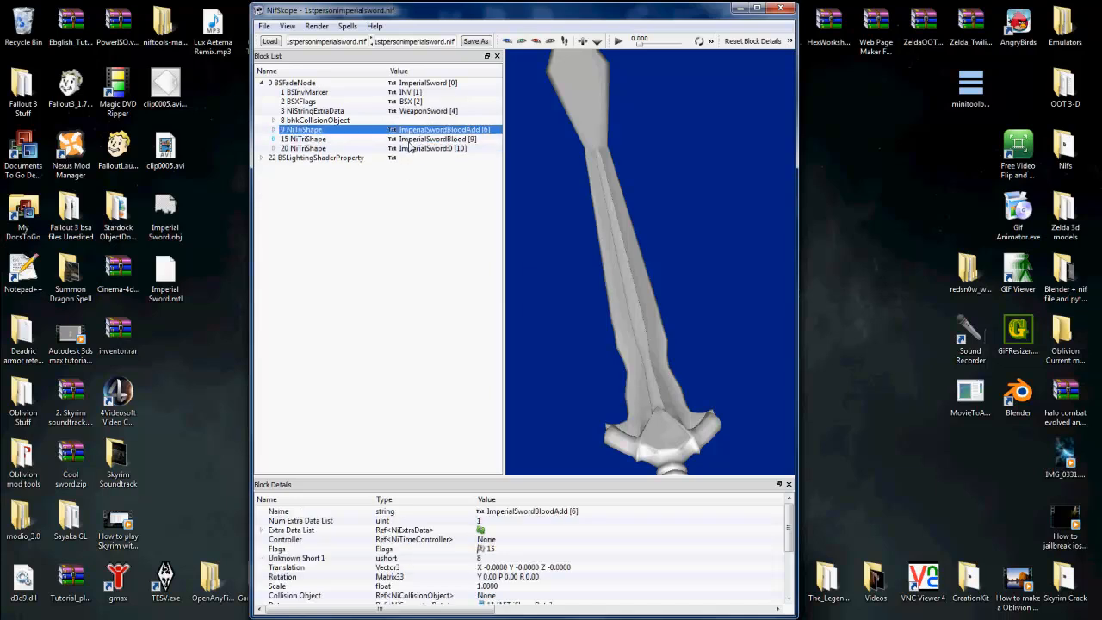
Step: Select the ImperialSword:0 NiTriShape, expand the Properties array in its block details and maximize the window
left_click(274, 148)
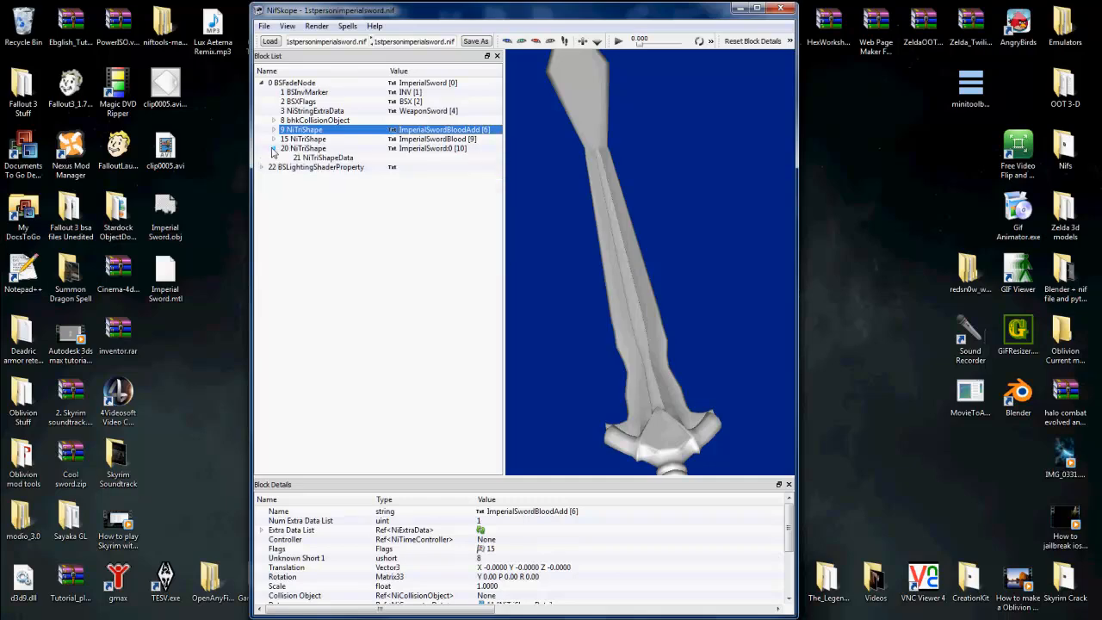
left_click(321, 168)
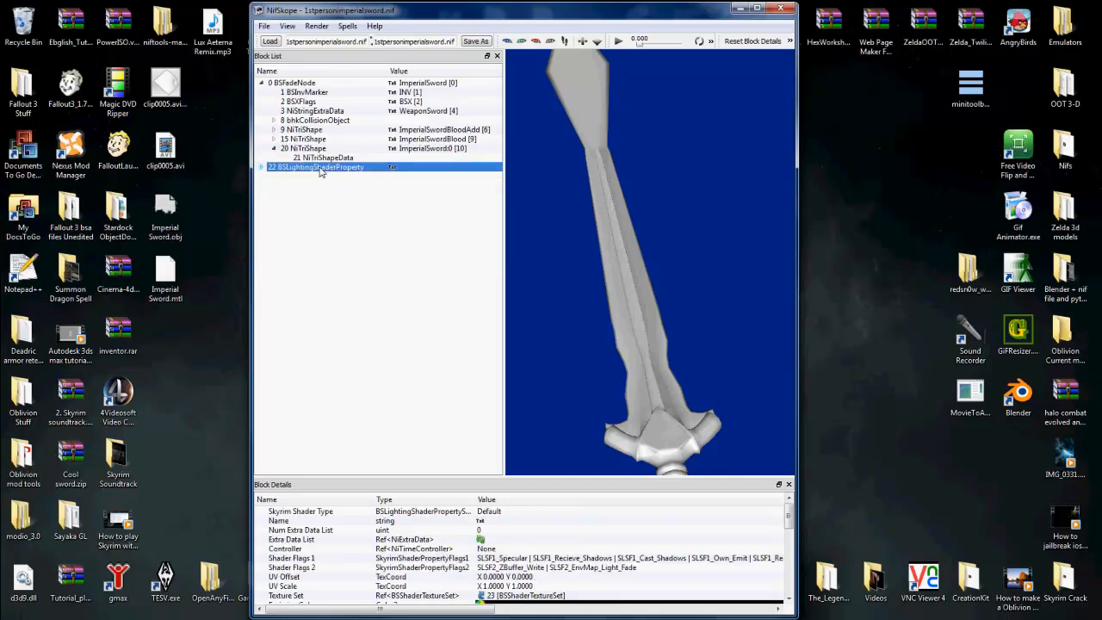
left_click(323, 158)
left_click(320, 169)
left_click(311, 149)
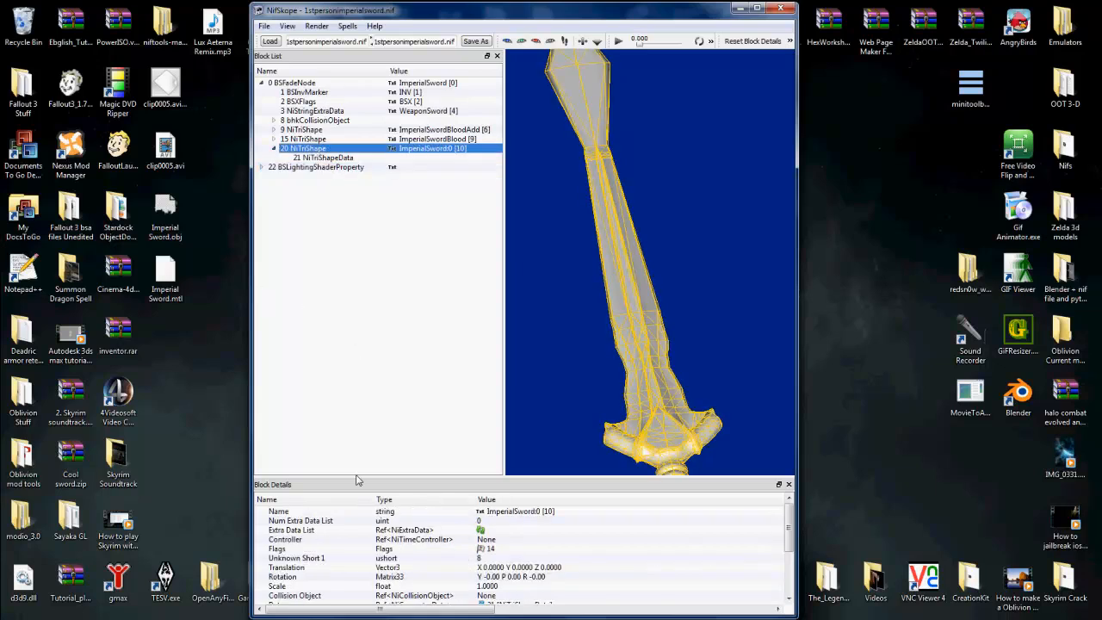
left_click(387, 557)
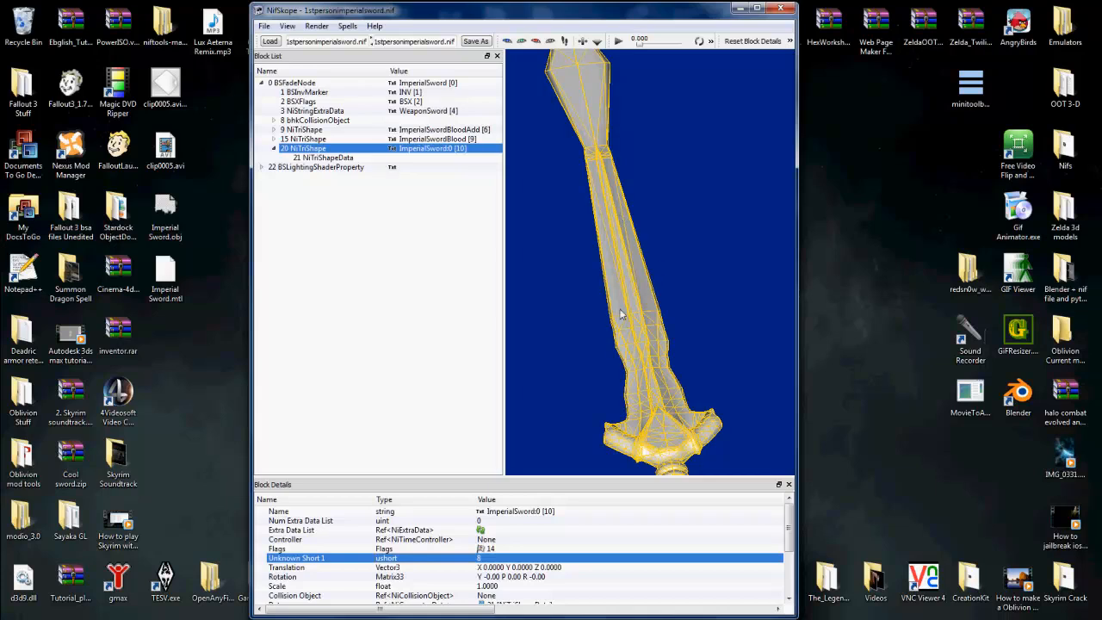
scroll(351, 571, "down", 3)
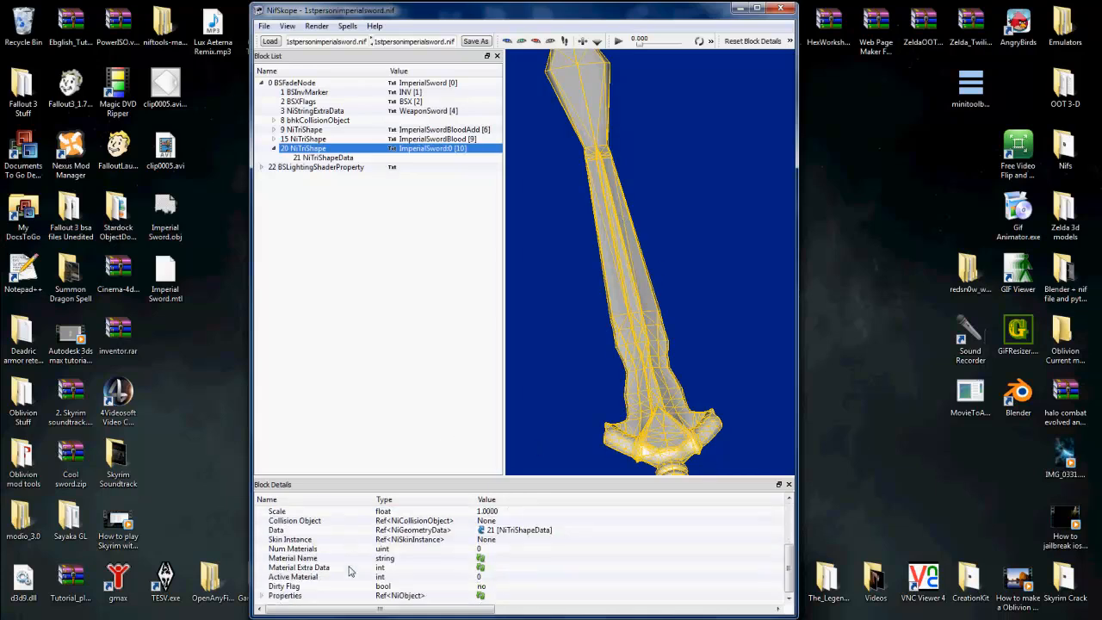
left_click(262, 595)
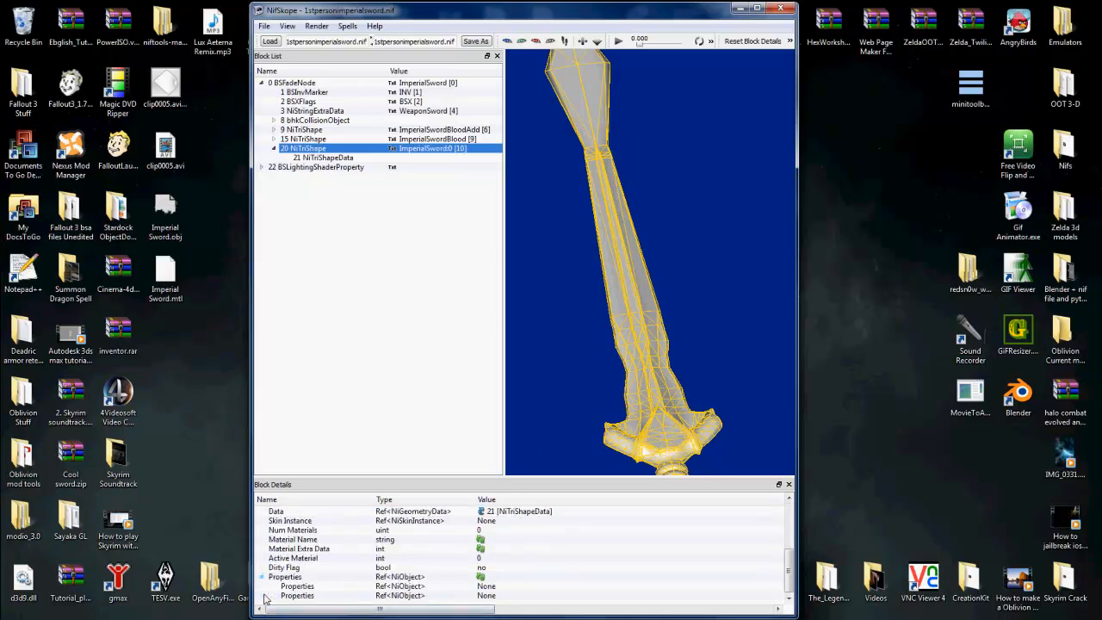
left_click(755, 9)
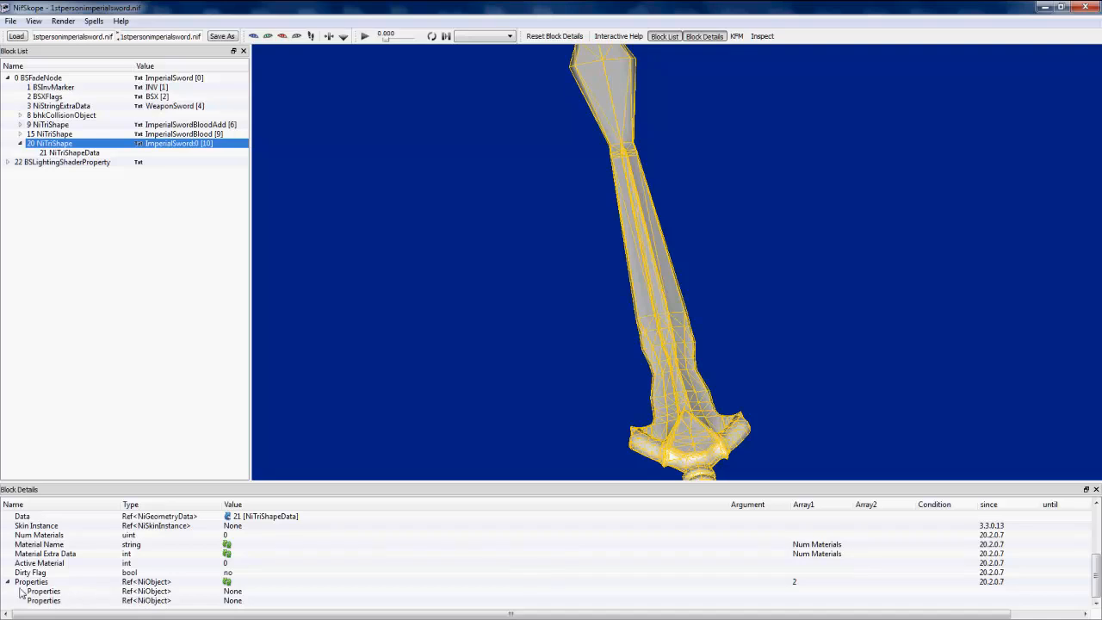
Step: Set the first Properties reference of ImperialSword:0 to 22 to attach the loose BSLightingShaderProperty, and select that shader block
left_click(235, 592)
left_click(236, 593)
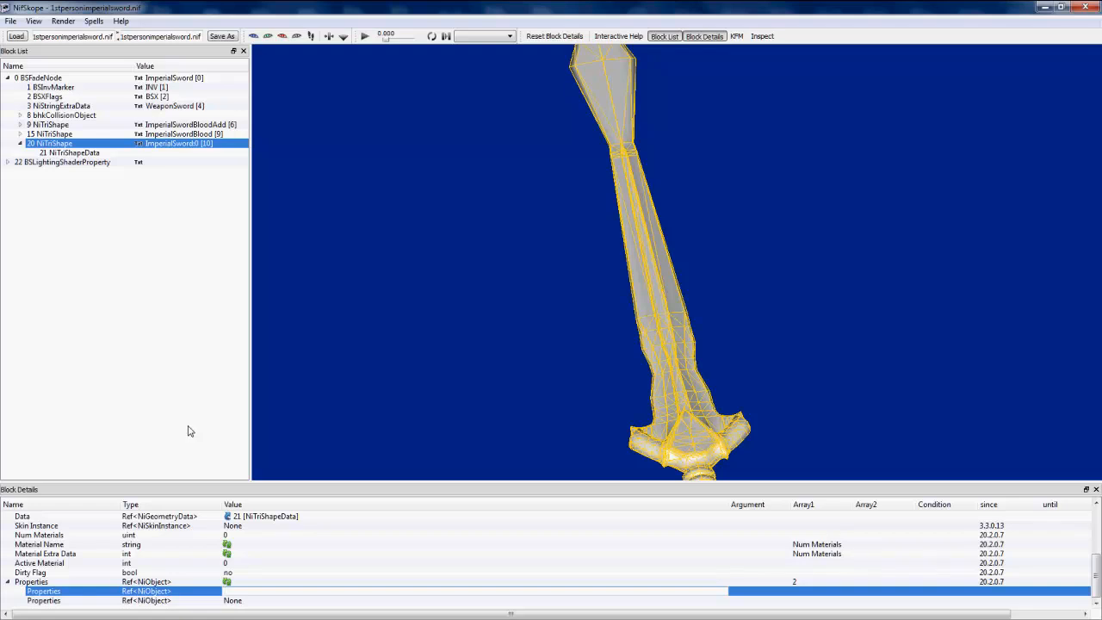
mouse_move(289, 7)
type("22")
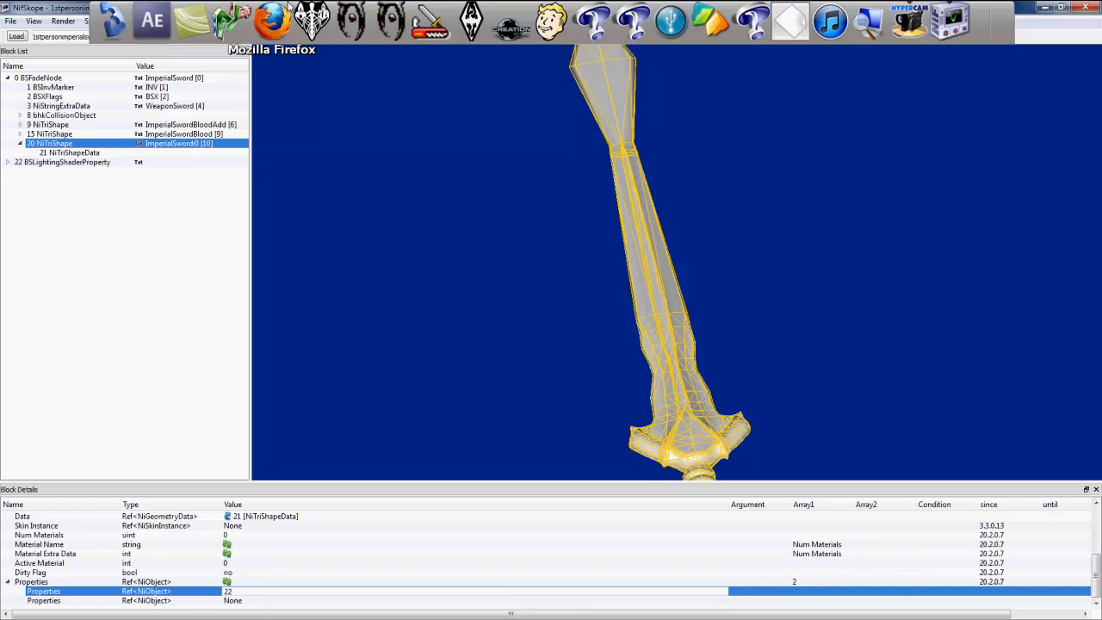
left_click(45, 164)
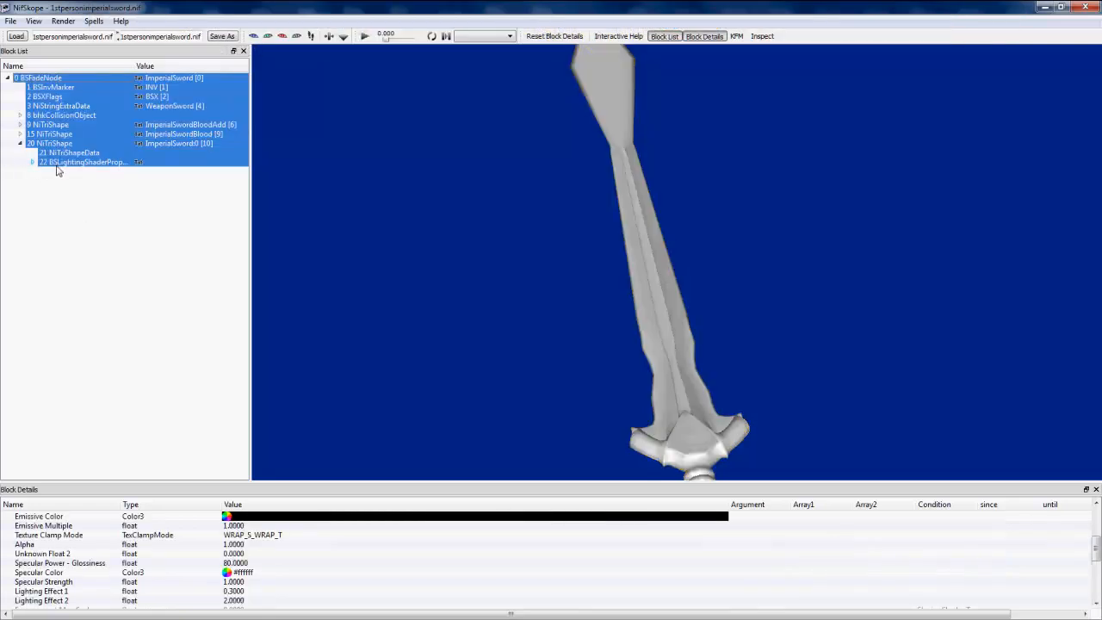
left_click(57, 165)
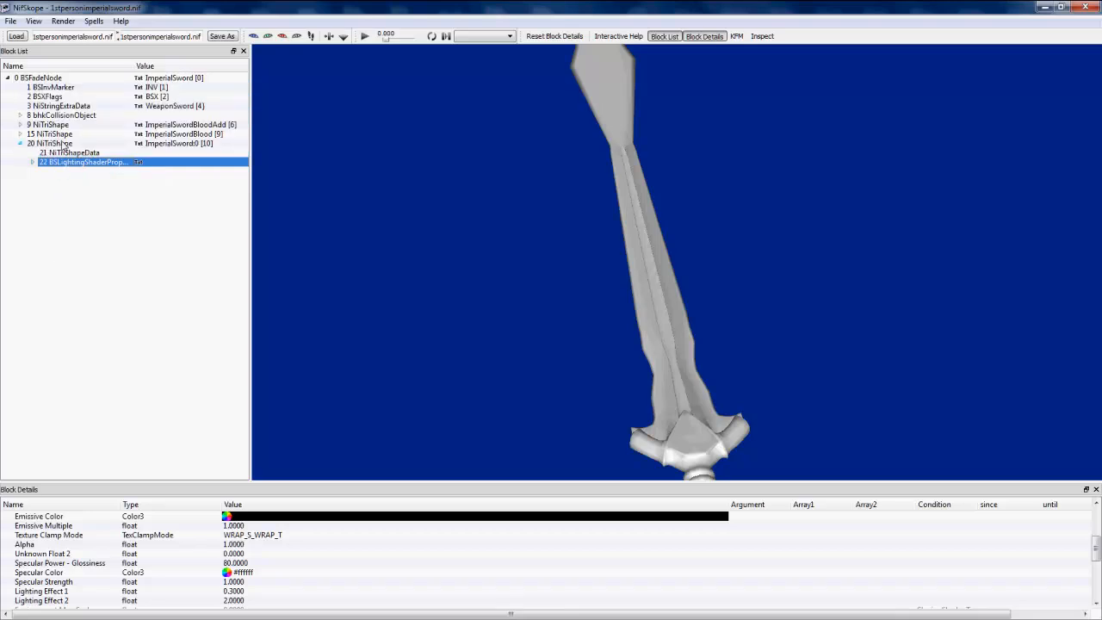
Step: Check the references of ImperialSword:0, expand its BSLightingShaderProperty and select the BSShaderTextureSet
left_click(62, 144)
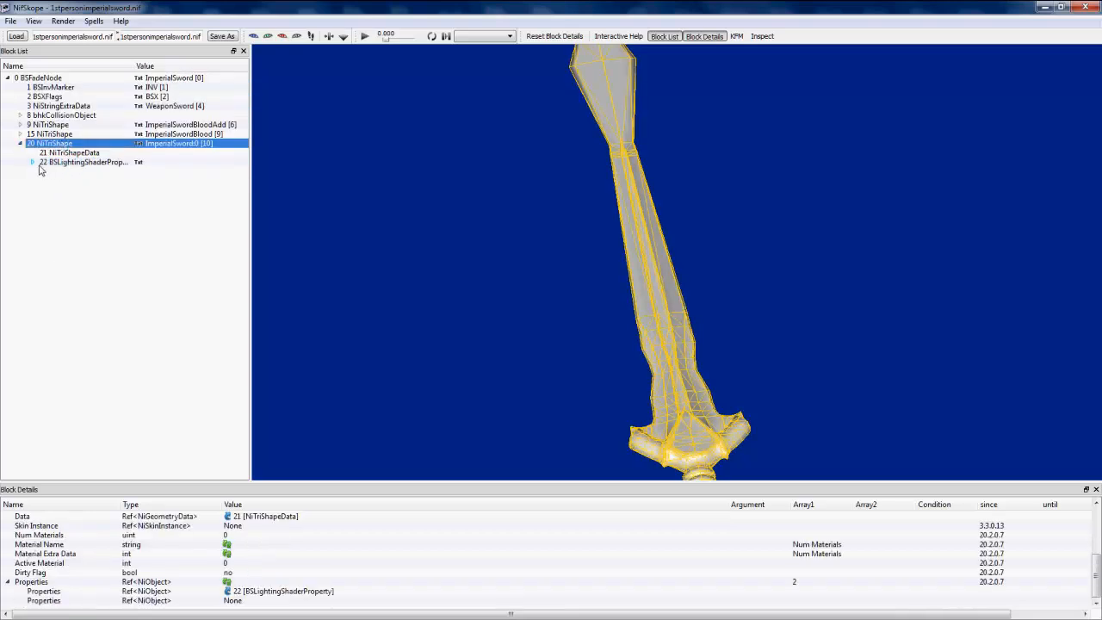
left_click(32, 163)
left_click(58, 172)
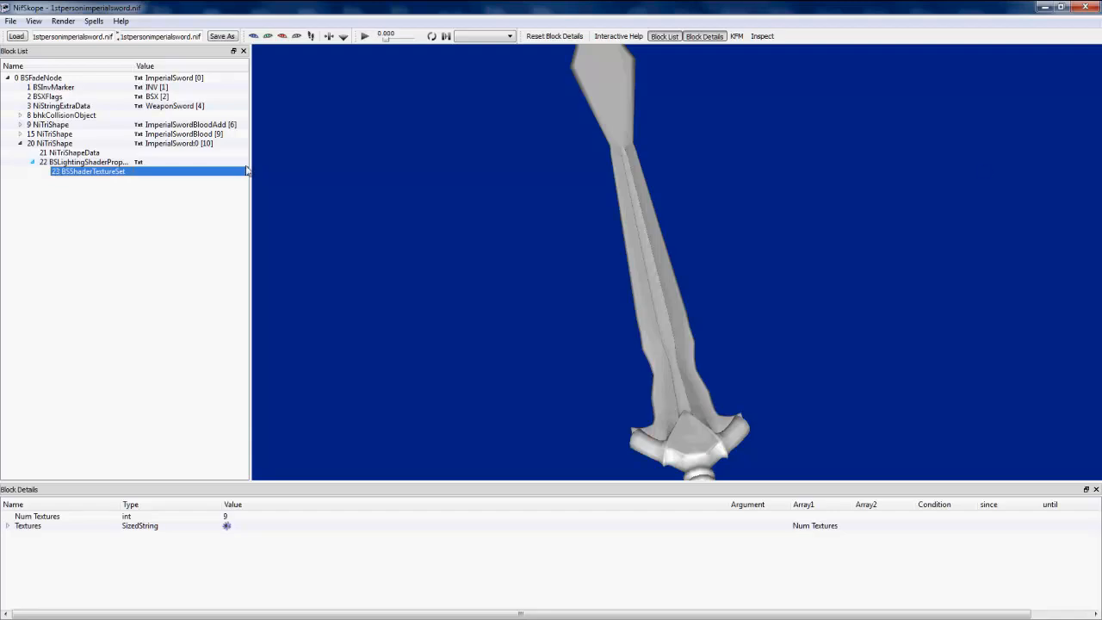
Step: Switch to Windows Explorer and open the 1. weapons folder under Bsa files > textures in the Skyrim Data library
left_click(1043, 7)
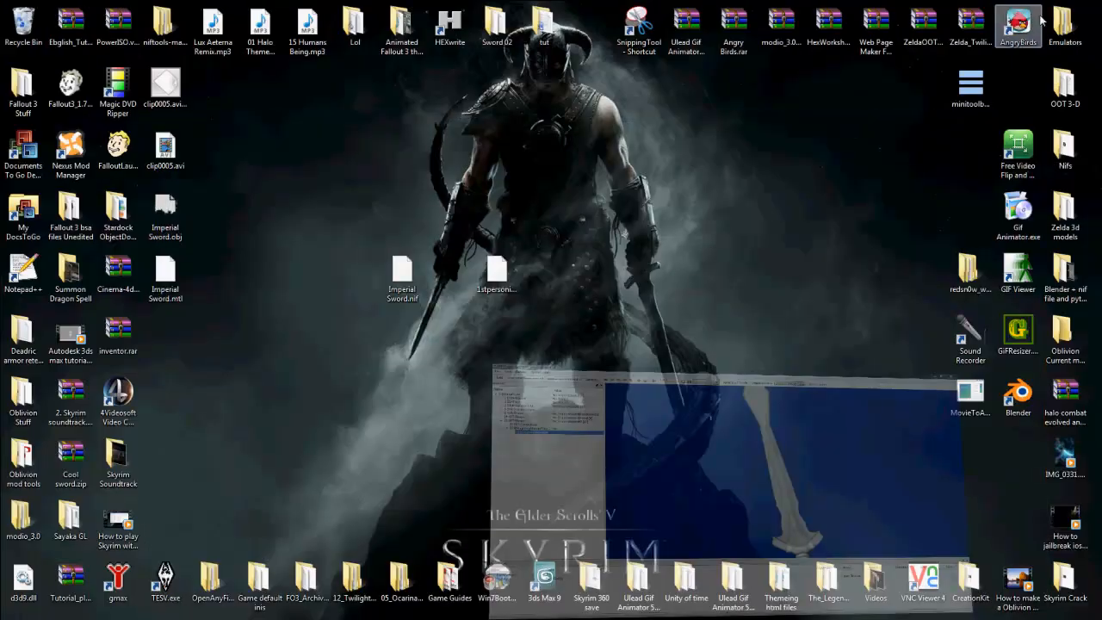
double_click(398, 579)
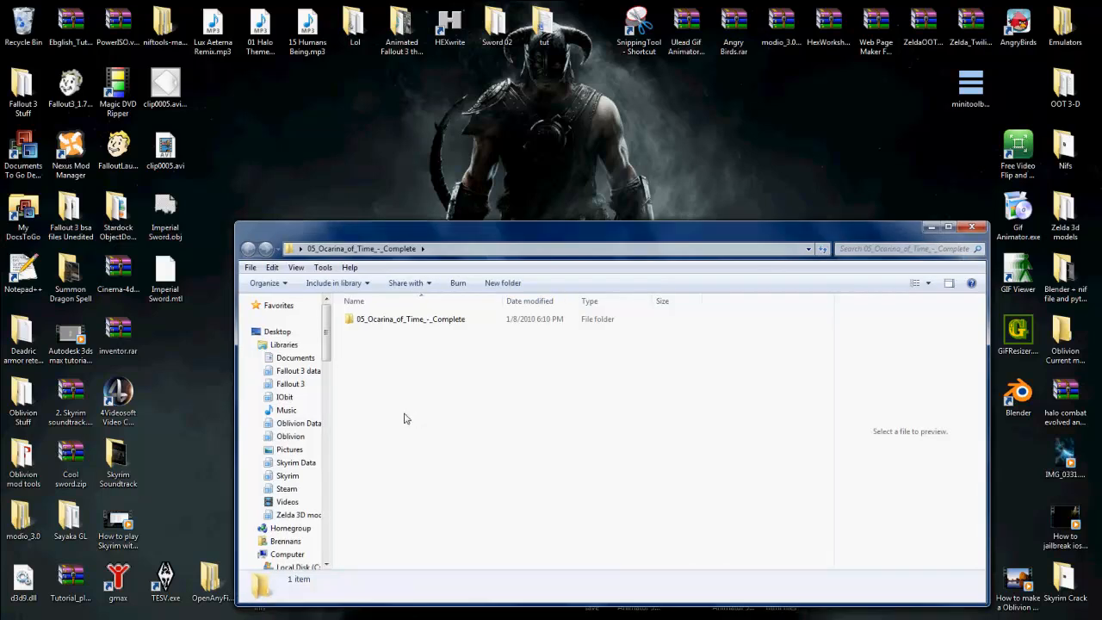
left_click(293, 462)
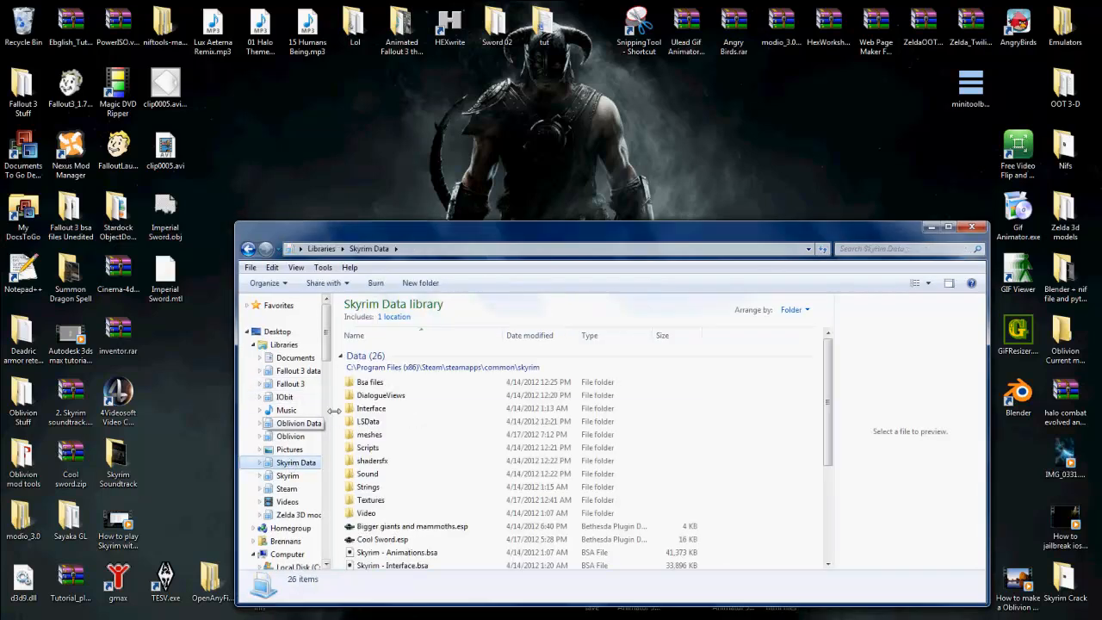
double_click(372, 383)
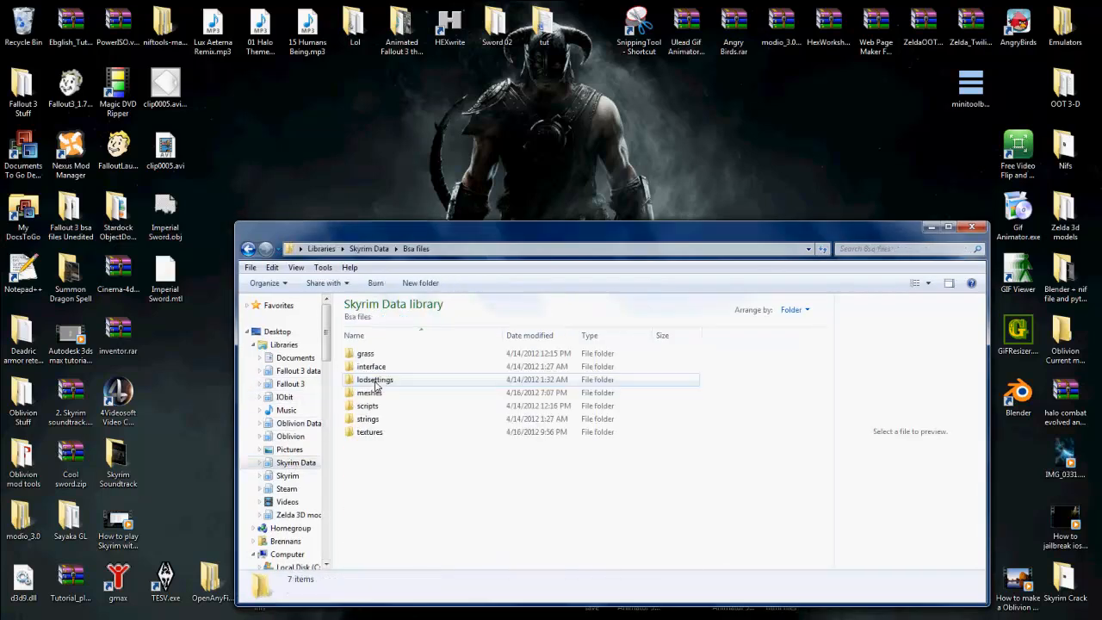
left_click(375, 433)
left_click(375, 433)
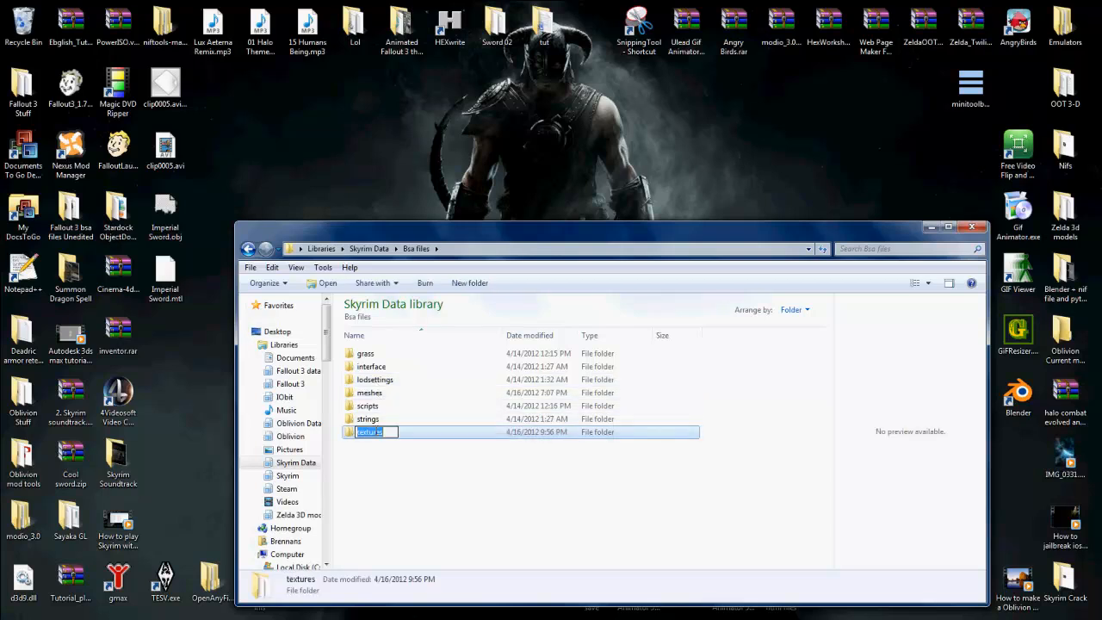
double_click(386, 431)
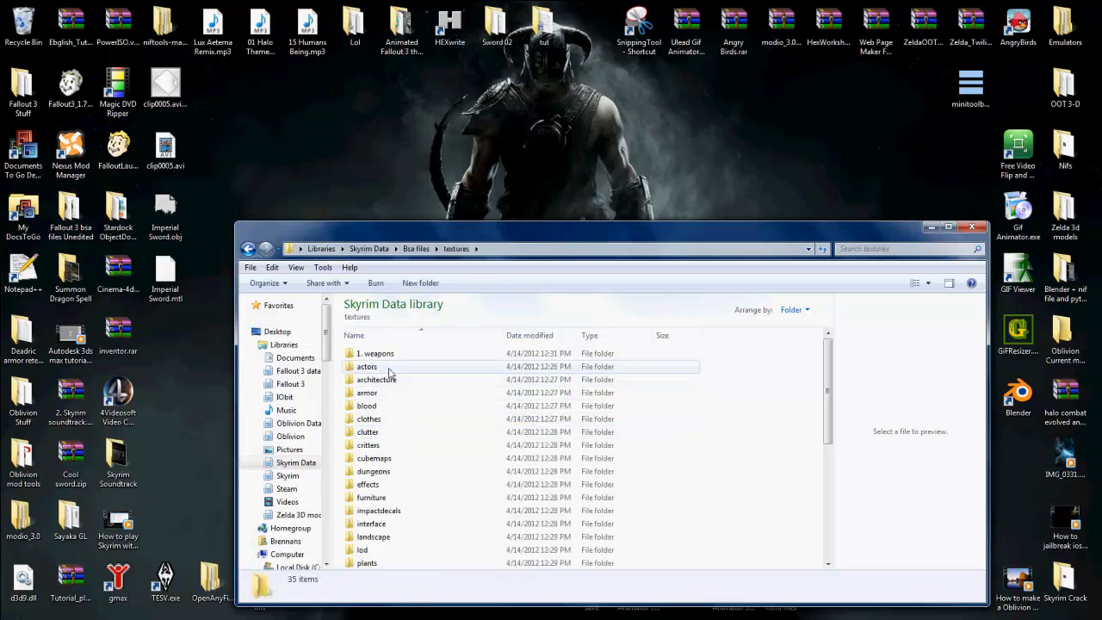
double_click(384, 356)
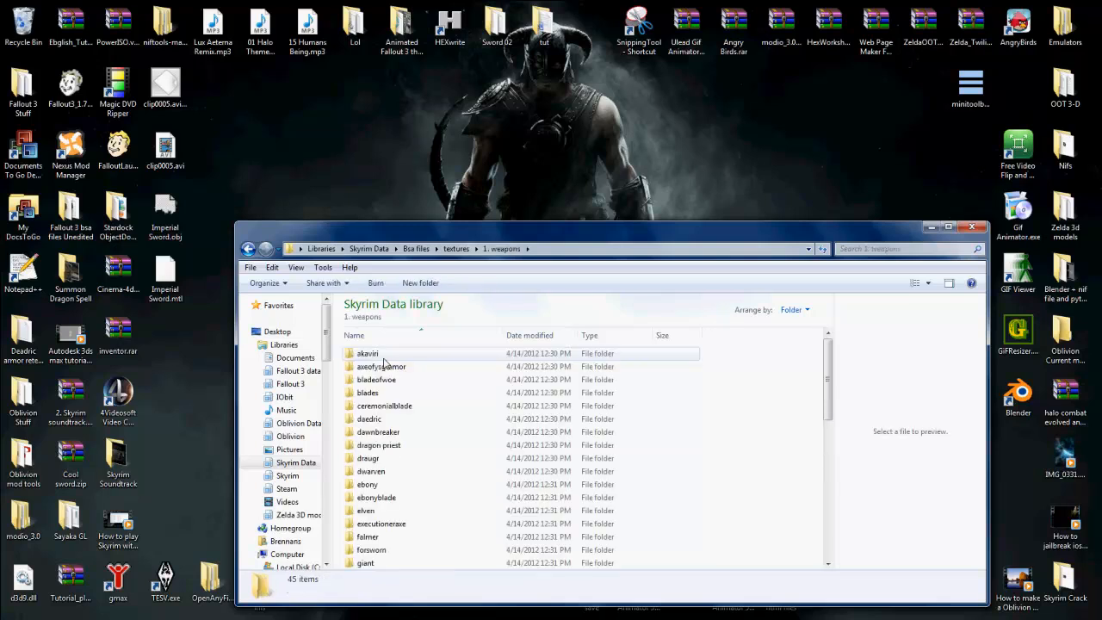
Step: Open the imperial texture folder and copy imperialsword.dds and imperialsword_n.dds
scroll(395, 435, "down", 4)
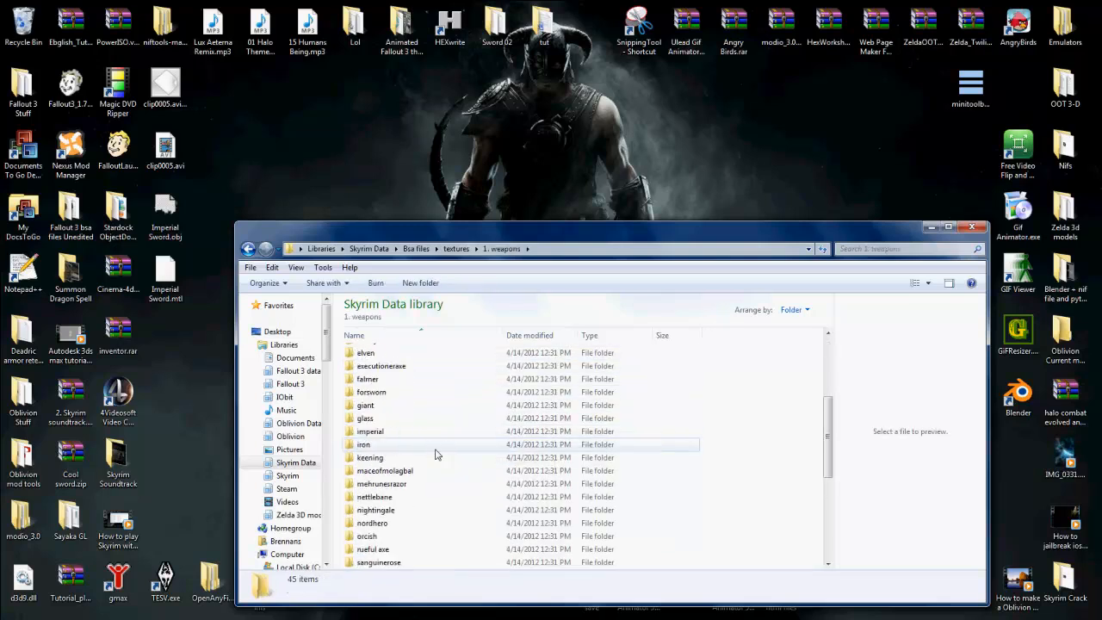
left_click(398, 433)
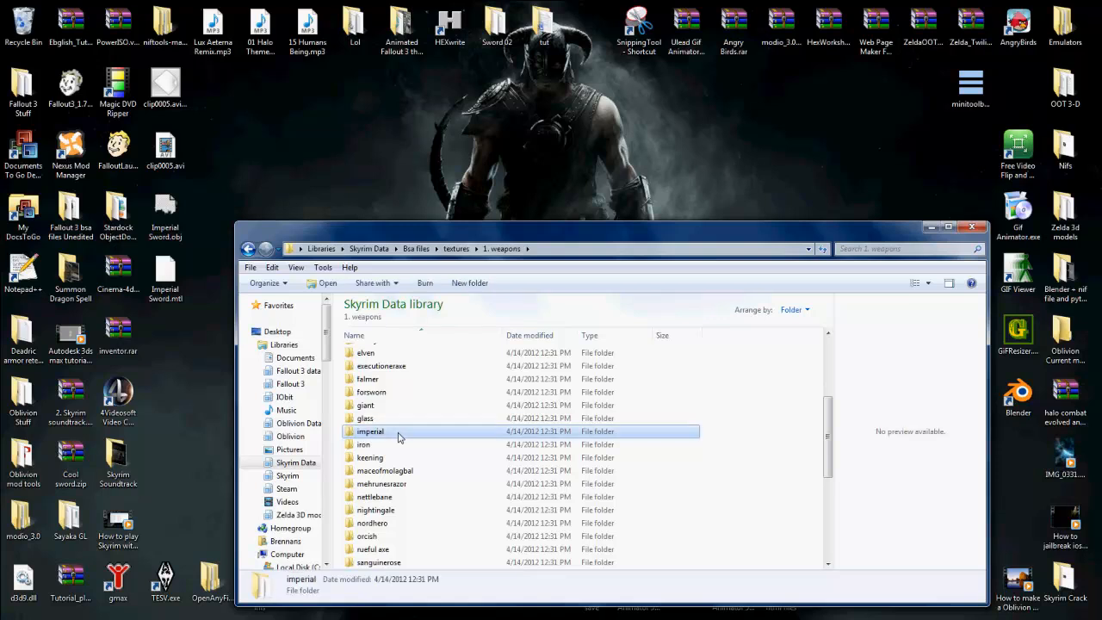
double_click(398, 434)
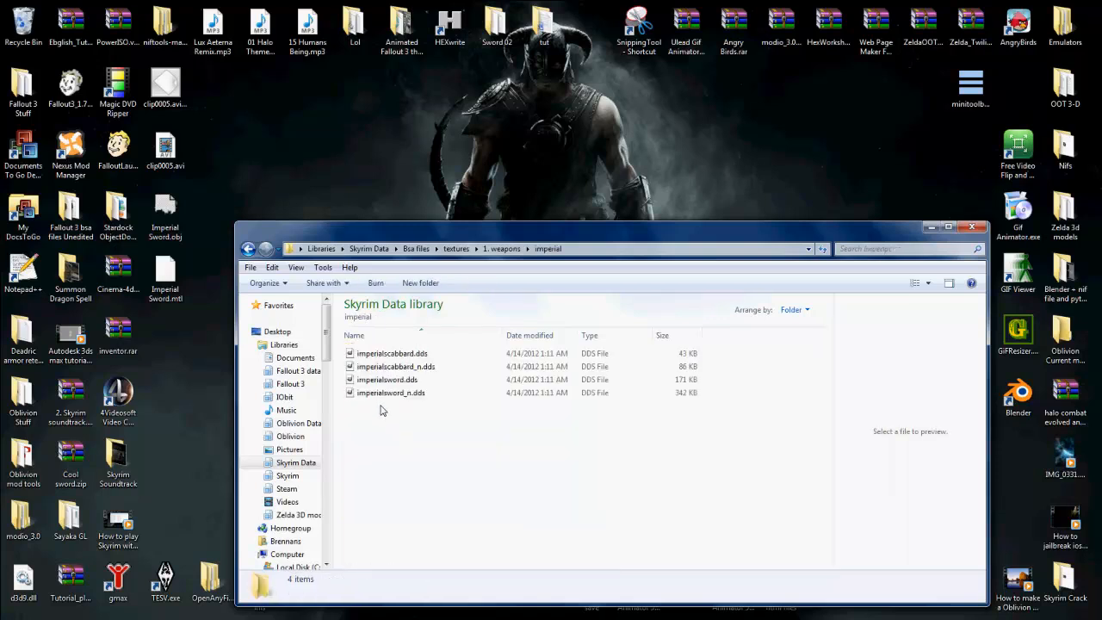
left_click_drag(382, 410, 371, 380)
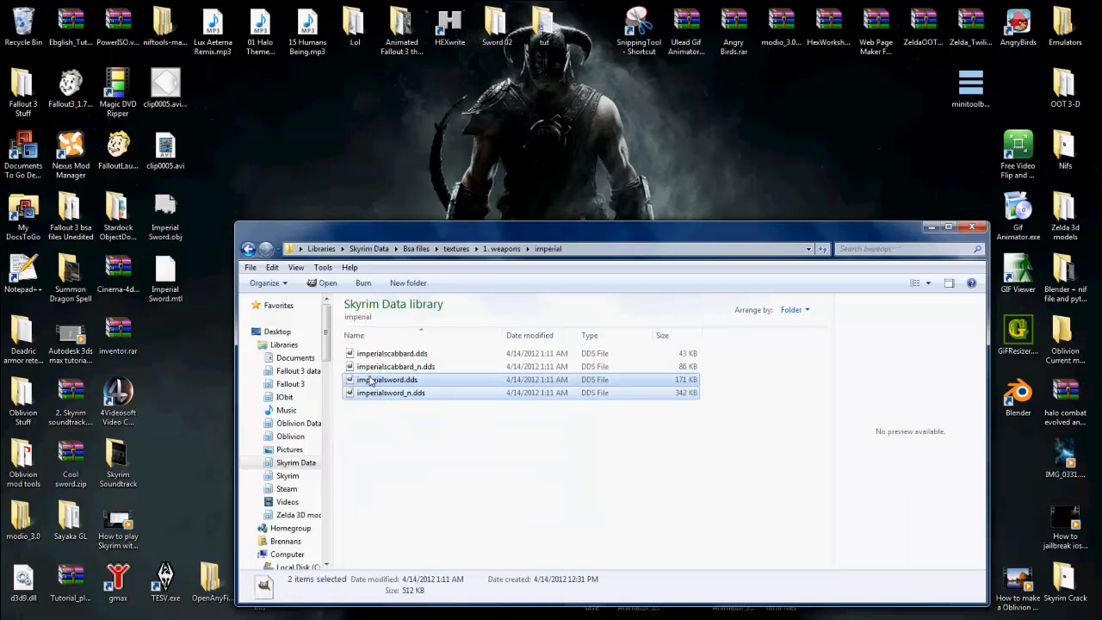
right_click(372, 381)
left_click(397, 302)
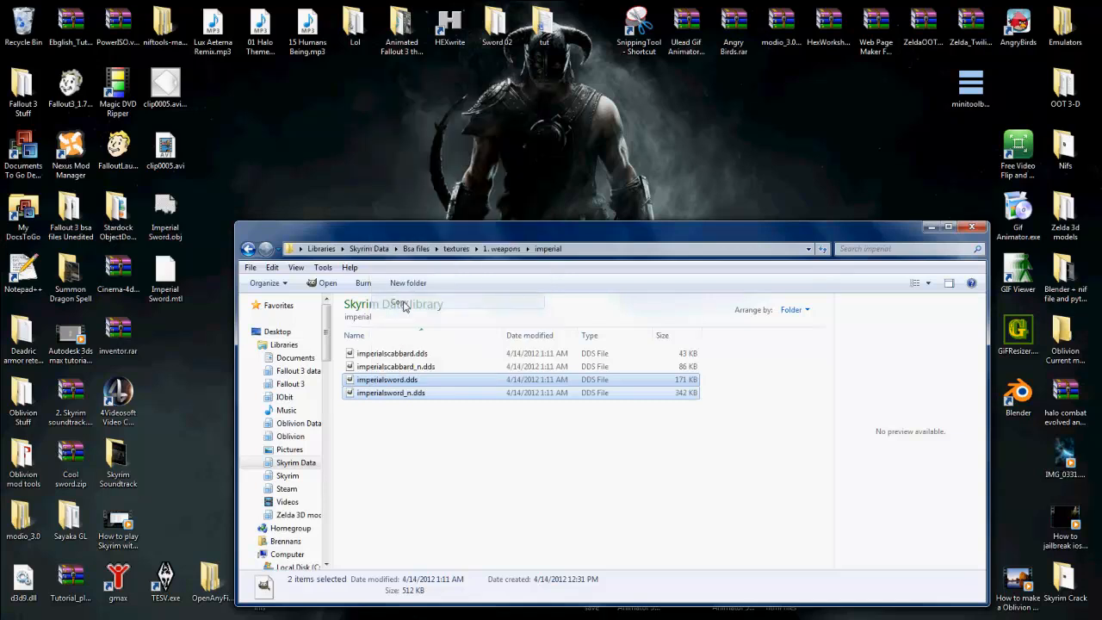
Step: Go back to the Skyrim Data library and open its Textures > weapons folder
left_click(369, 248)
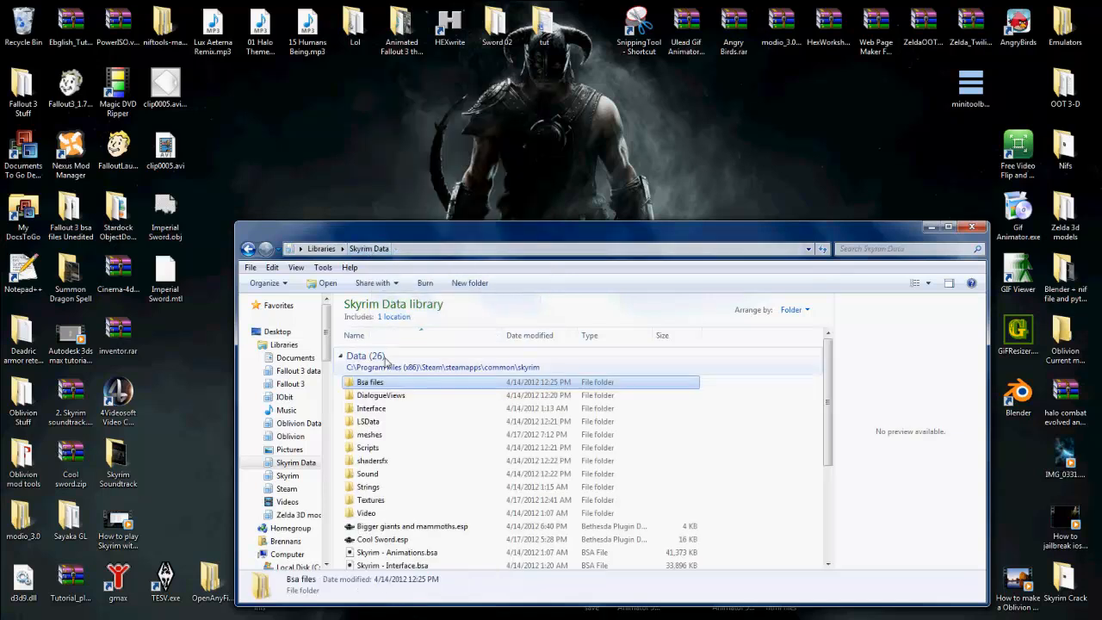
left_click(383, 504)
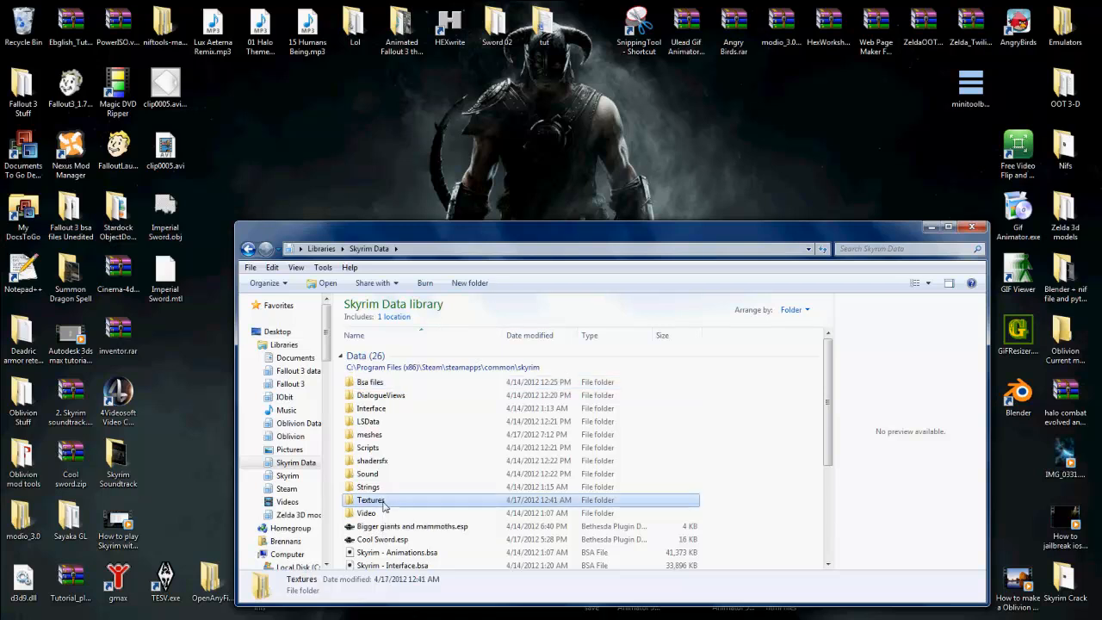
double_click(384, 504)
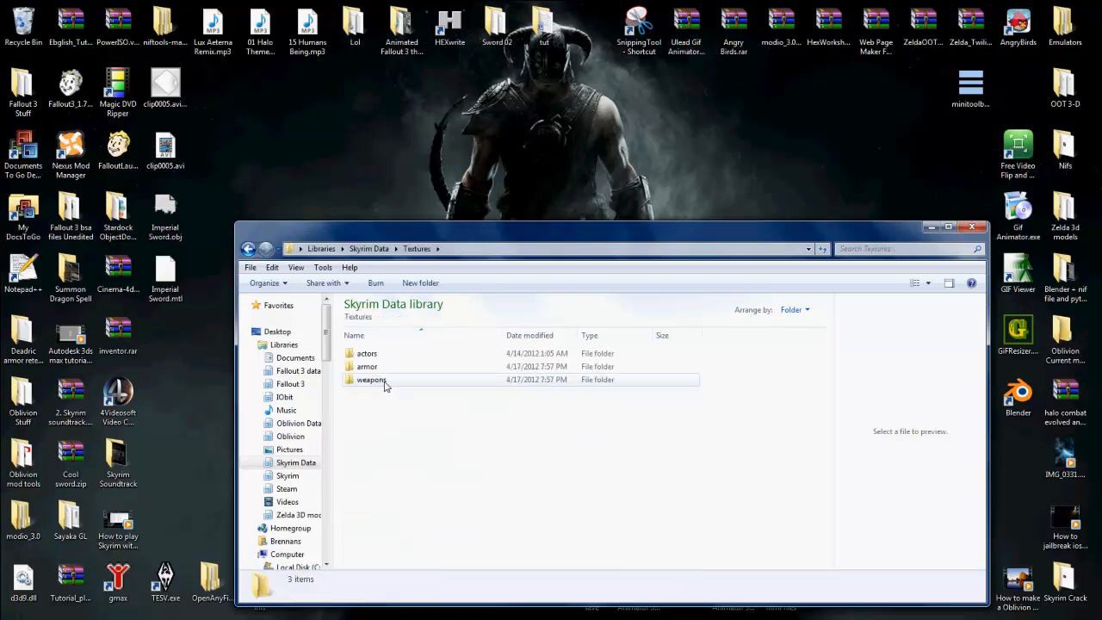
left_click(384, 384)
left_click(383, 384)
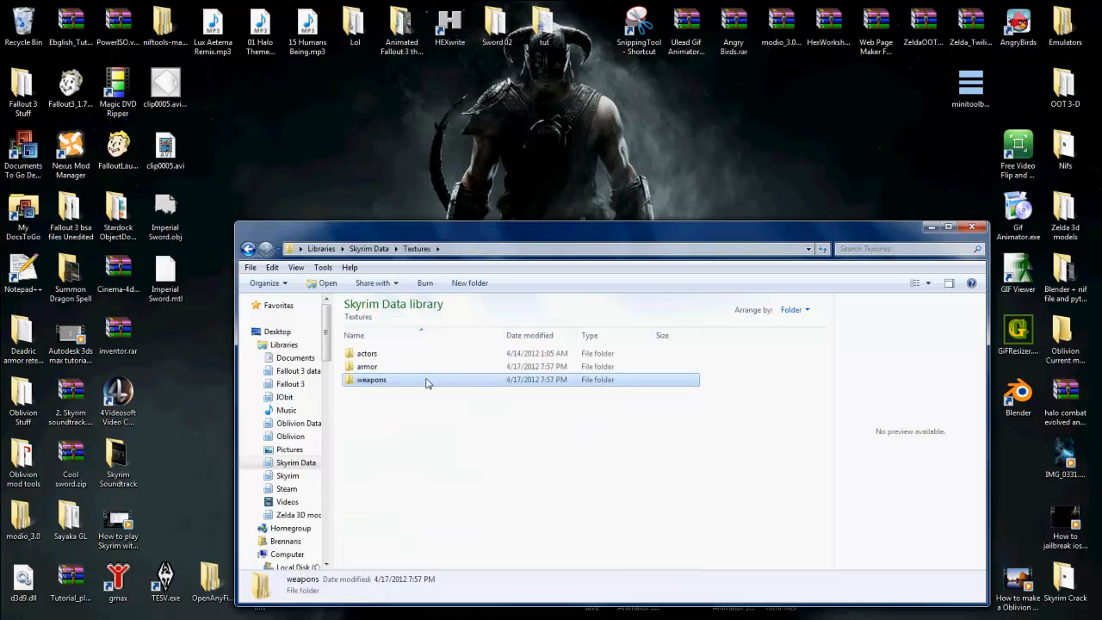
double_click(424, 382)
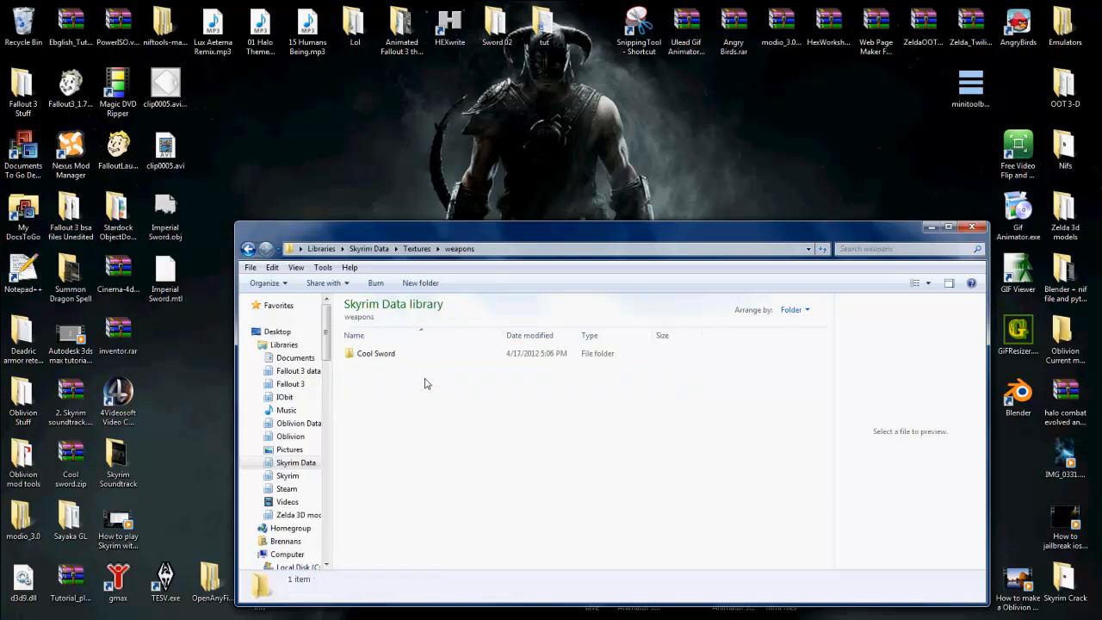
Step: Create a new folder named Tutorial in Textures > weapons
left_click(448, 281)
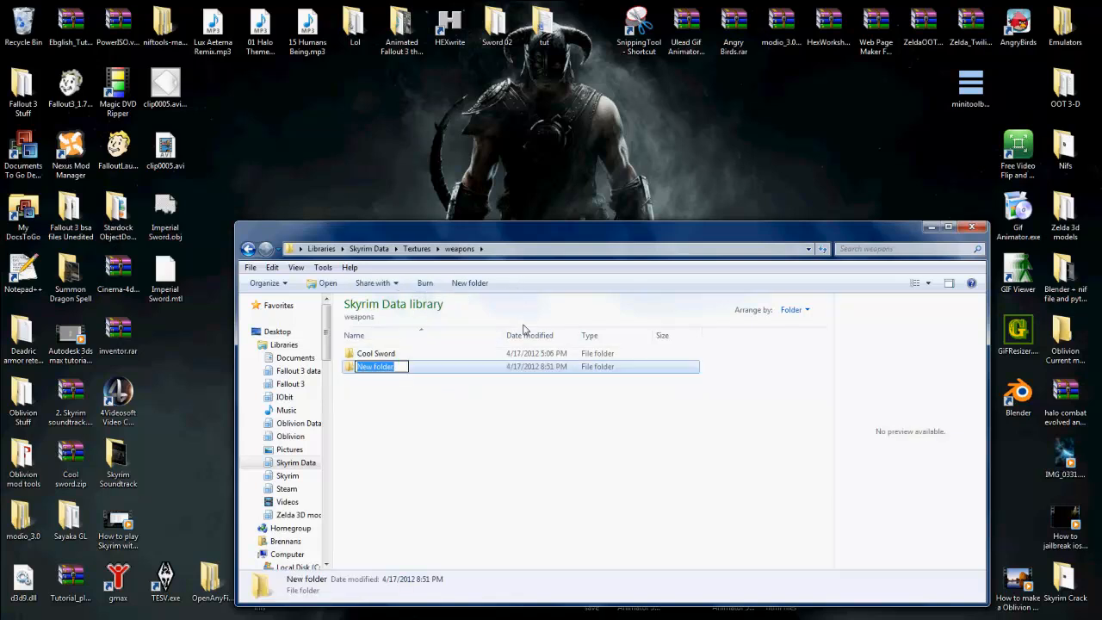
type("Imper")
key("BackSpace")
key("BackSpace")
key("BackSpace")
key("BackSpace")
key("BackSpace")
key("BackSpace")
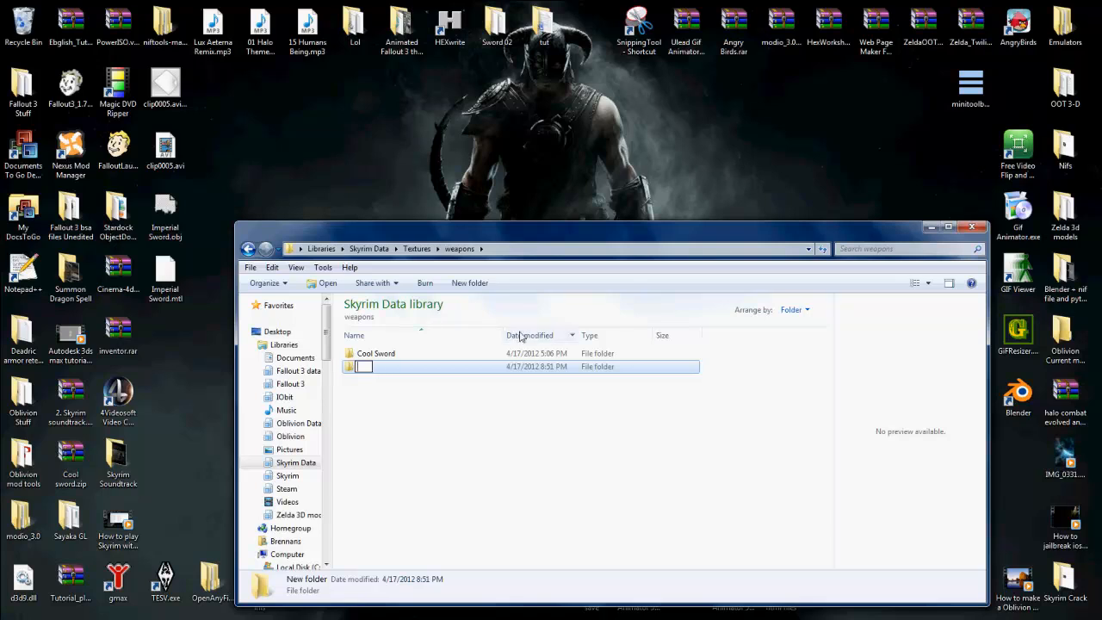
type("Tutorial")
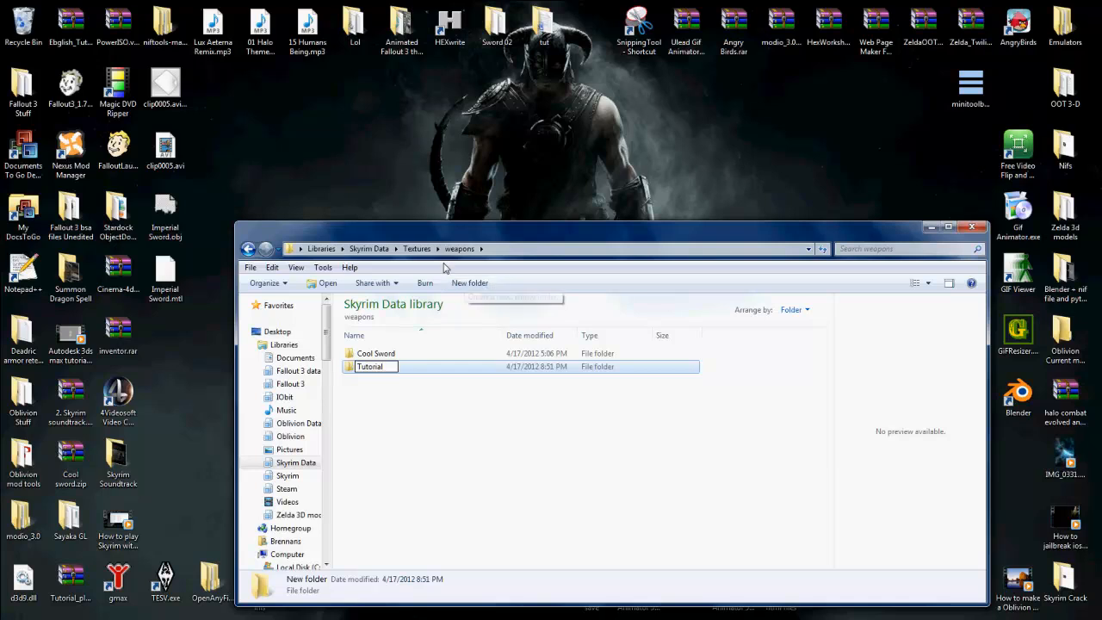
Step: Return to the Skyrim Data library and open its meshes > weapons folder
left_click(418, 249)
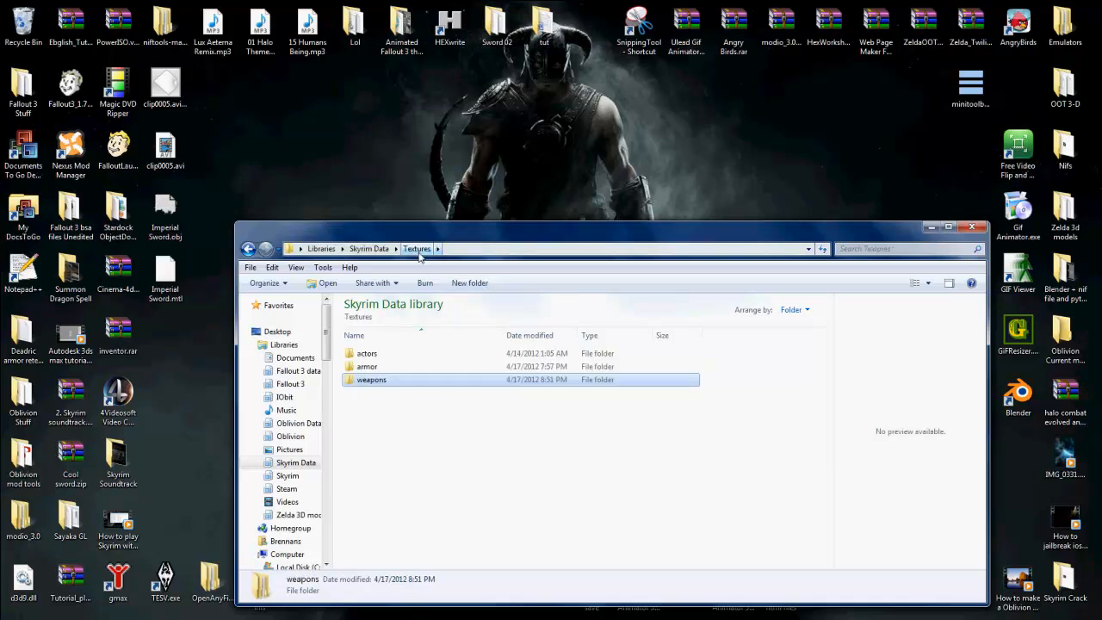
left_click(367, 249)
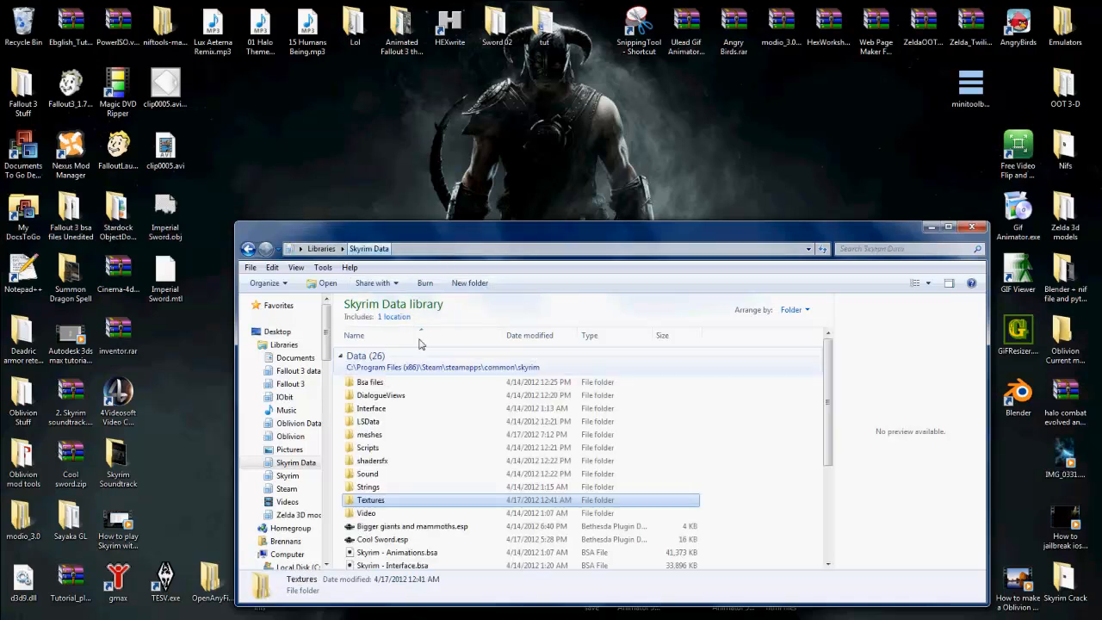
left_click(375, 437)
double_click(375, 438)
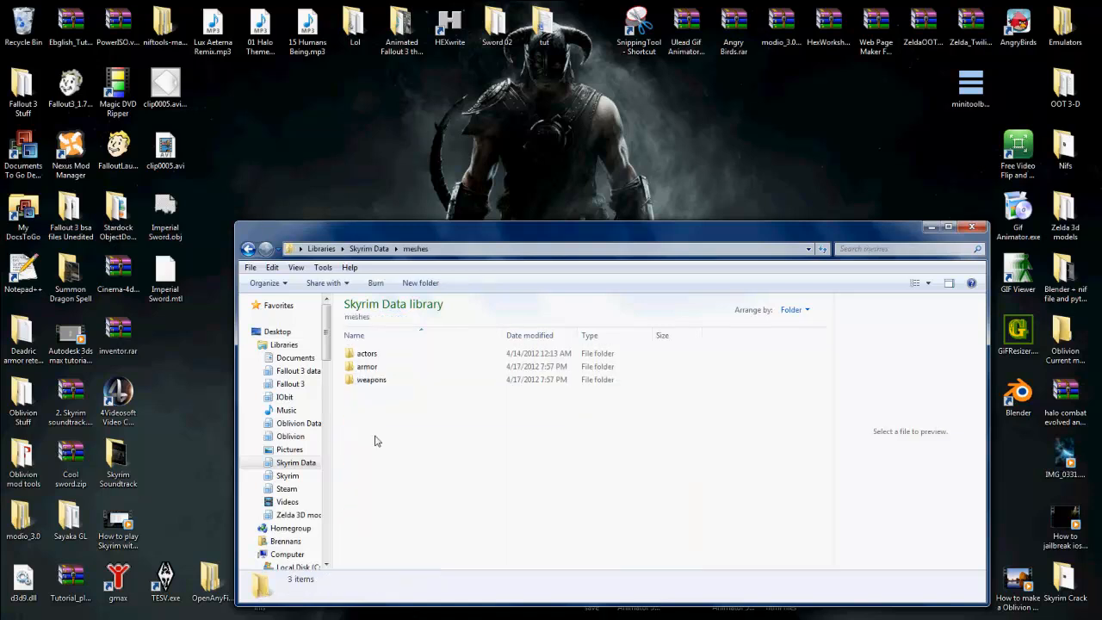
double_click(381, 381)
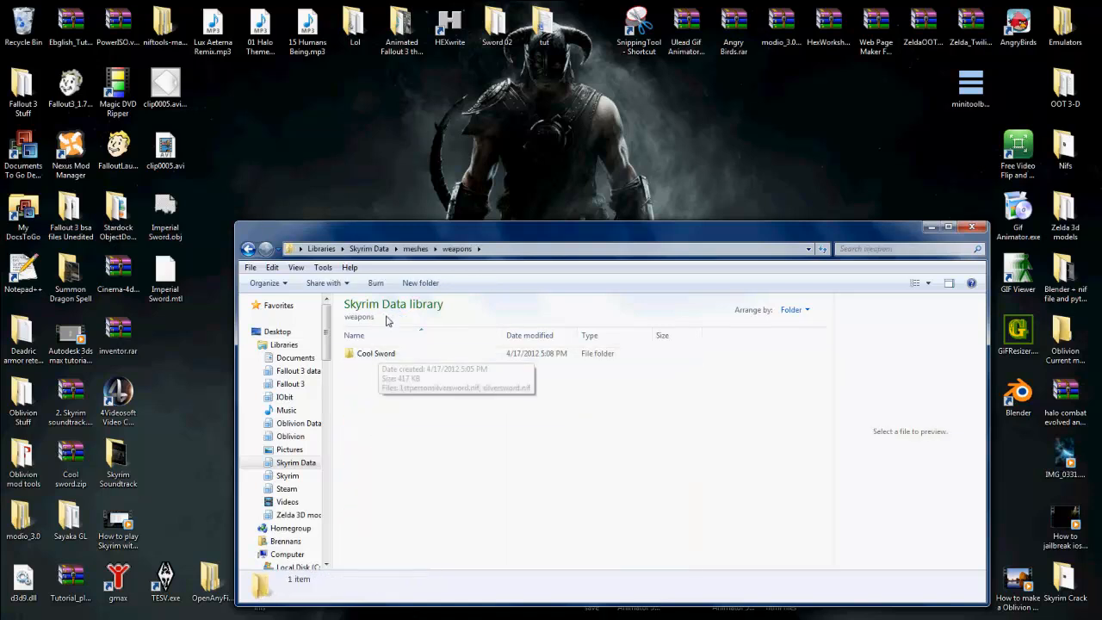
Step: Create a new folder named Tutorial in meshes > weapons
left_click(421, 282)
type("T")
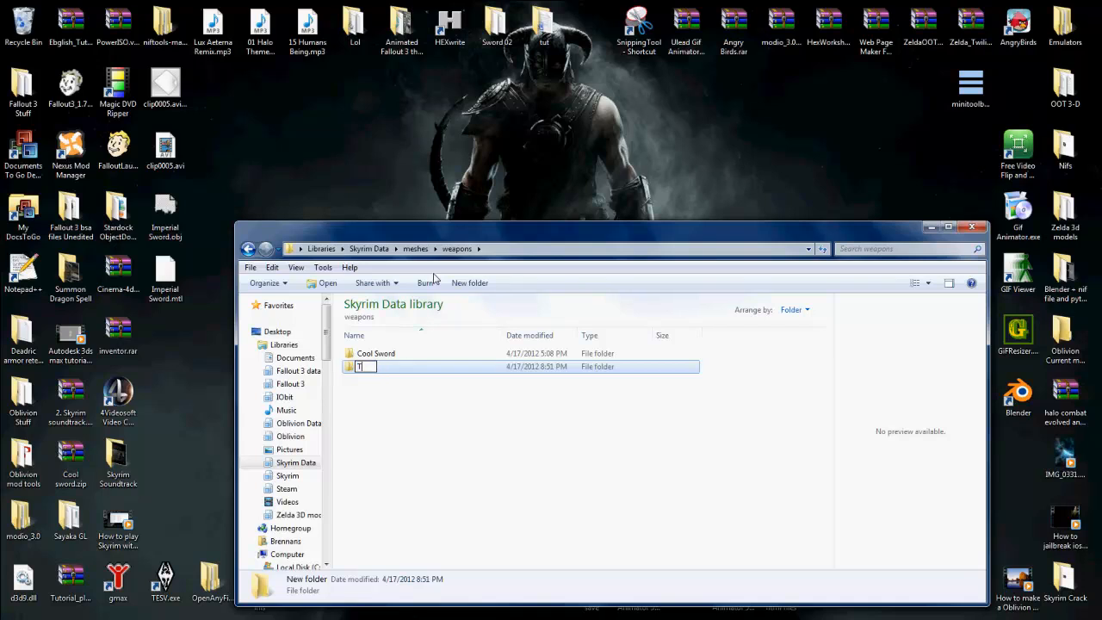
type("utto")
key("BackSpace")
key("BackSpace")
left_click(495, 475)
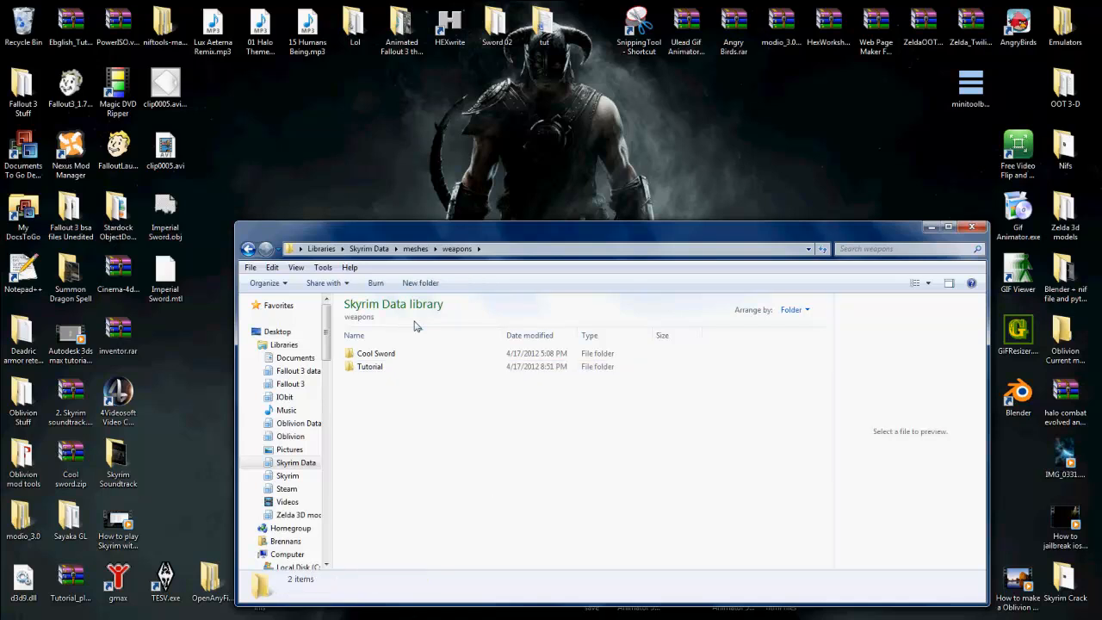
Step: Paste the copied imperial sword textures into Textures > weapons > Tutorial and close the folder window
left_click(369, 247)
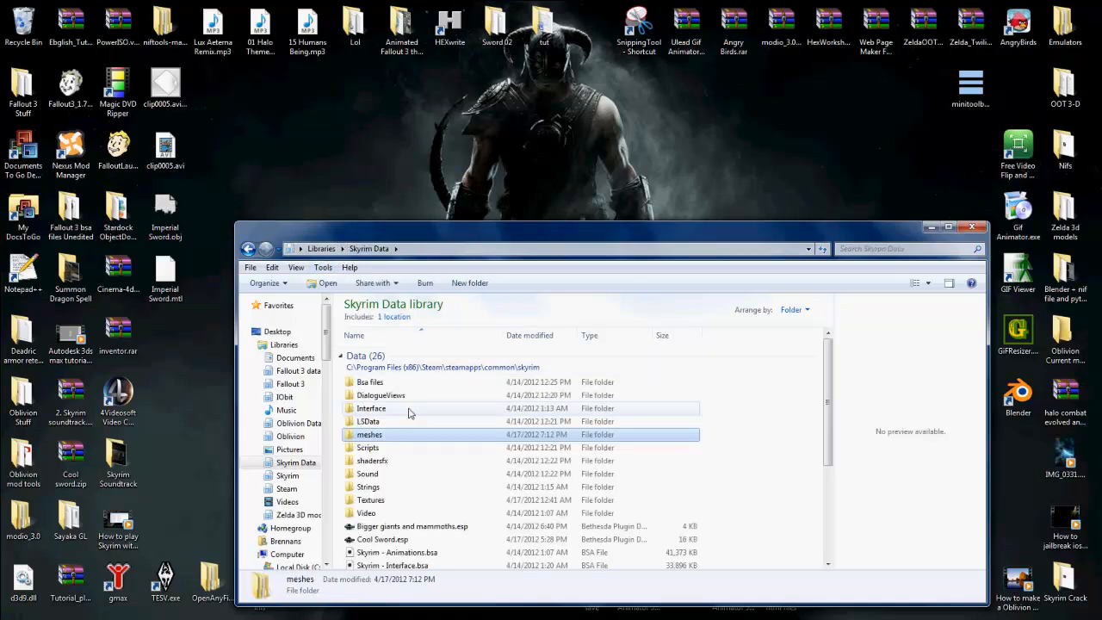
double_click(427, 501)
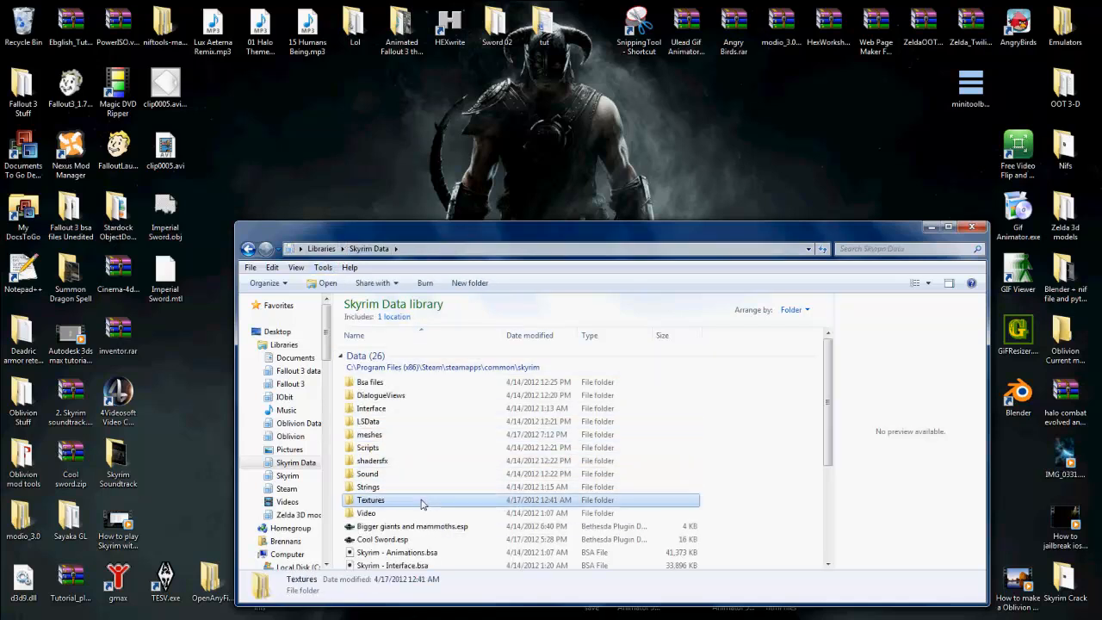
left_click(395, 384)
double_click(395, 384)
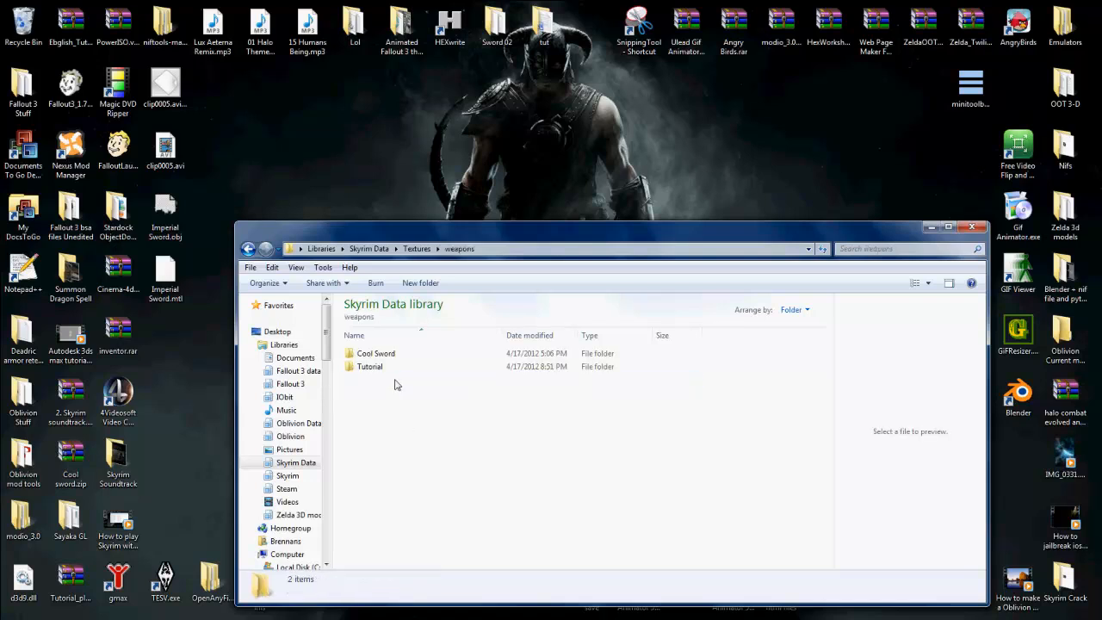
double_click(397, 372)
right_click(397, 377)
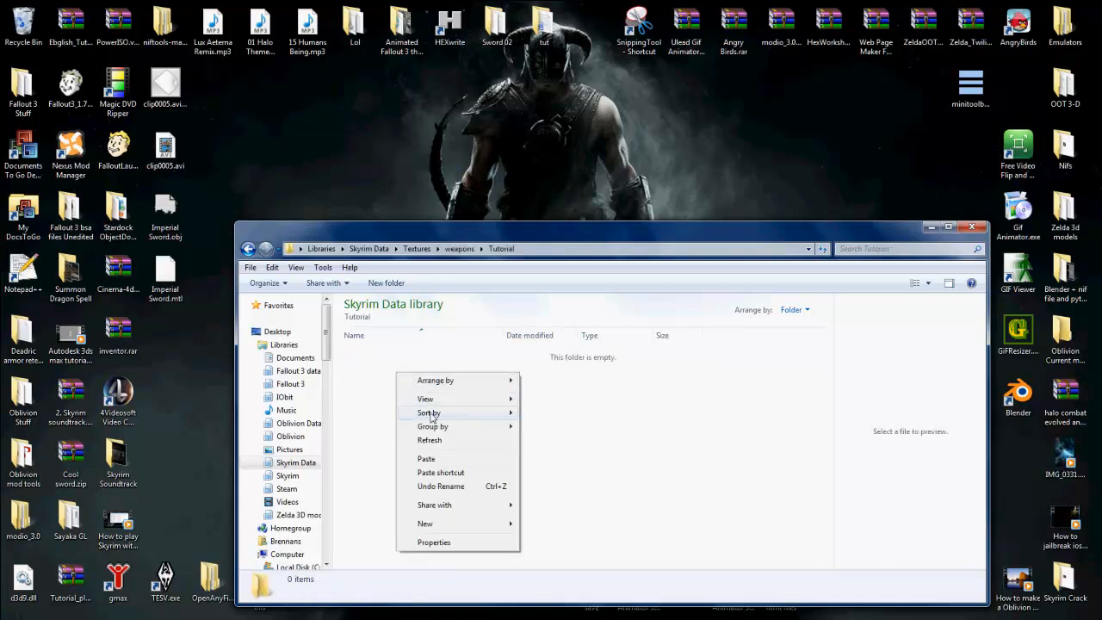
left_click(481, 460)
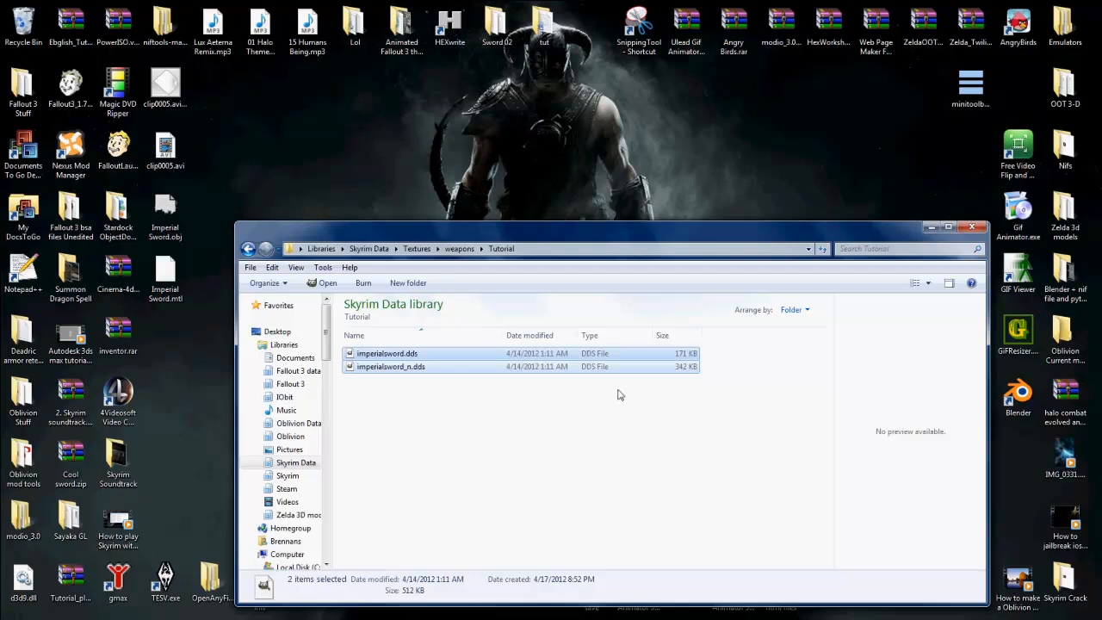
left_click(972, 226)
Step: Switch back to NifSkope, select the BSShaderTextureSet under ImperialSword:0 and expand its Textures array
mouse_move(299, 615)
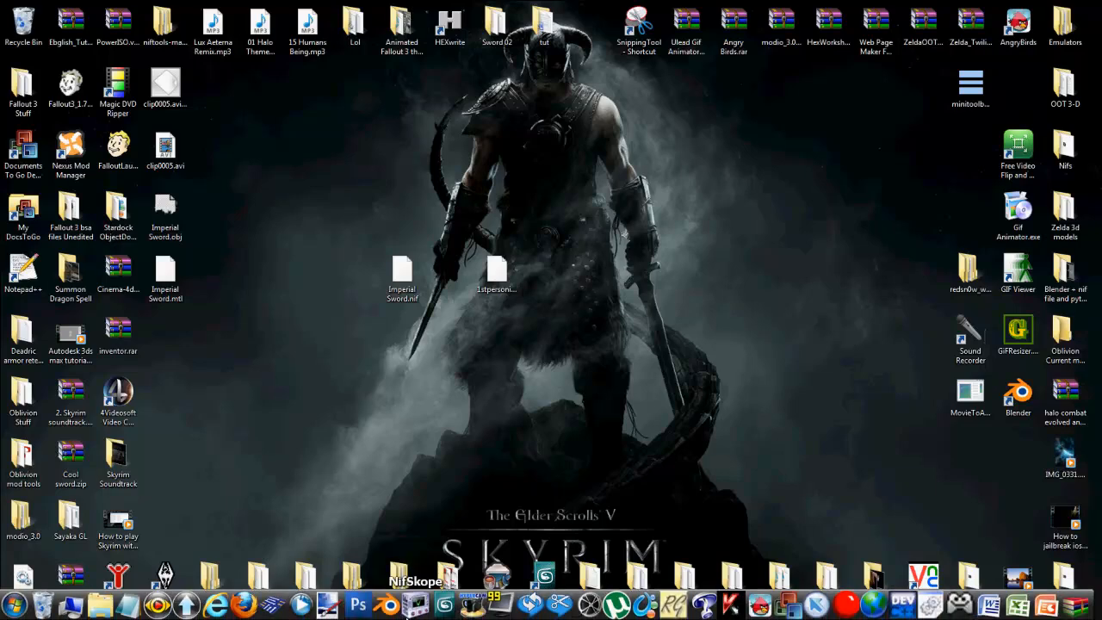
mouse_move(411, 613)
left_click(446, 540)
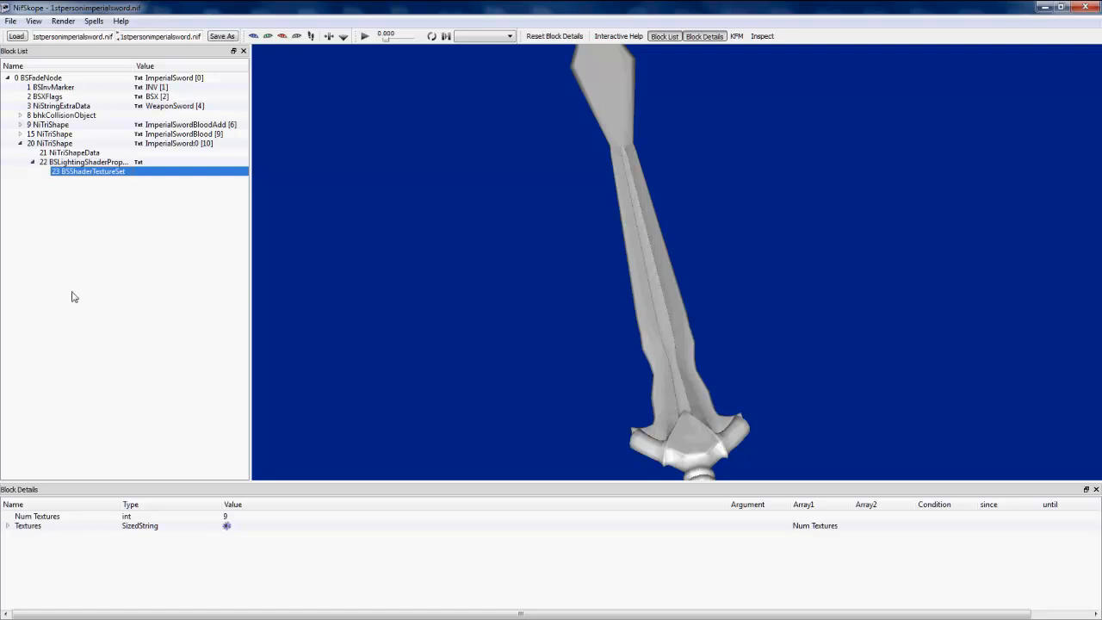
left_click_drag(626, 248, 738, 269)
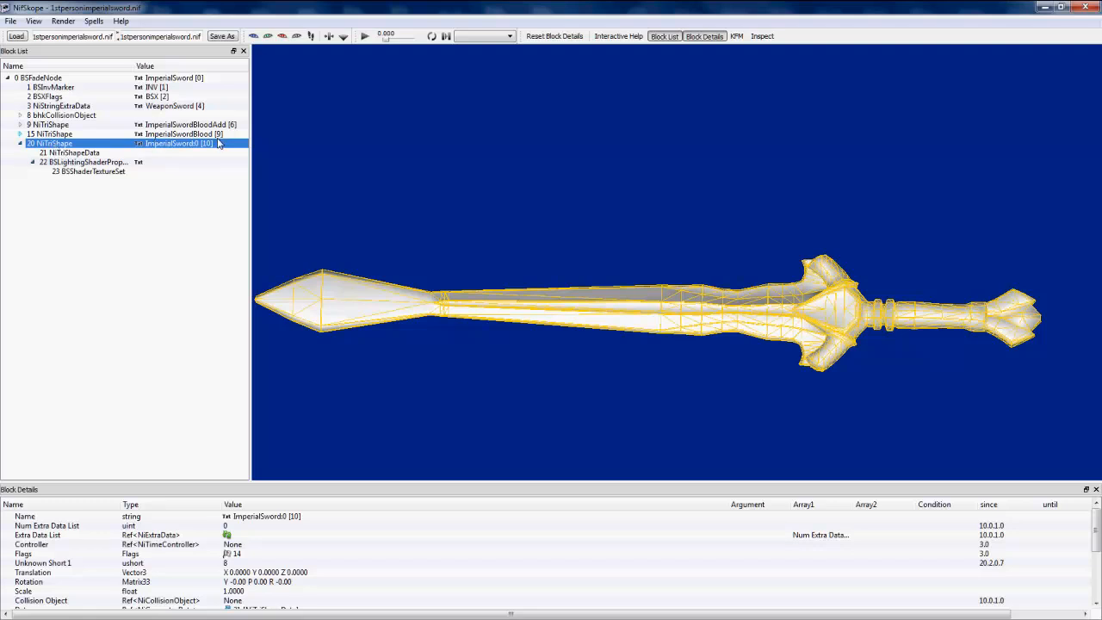
left_click(54, 171)
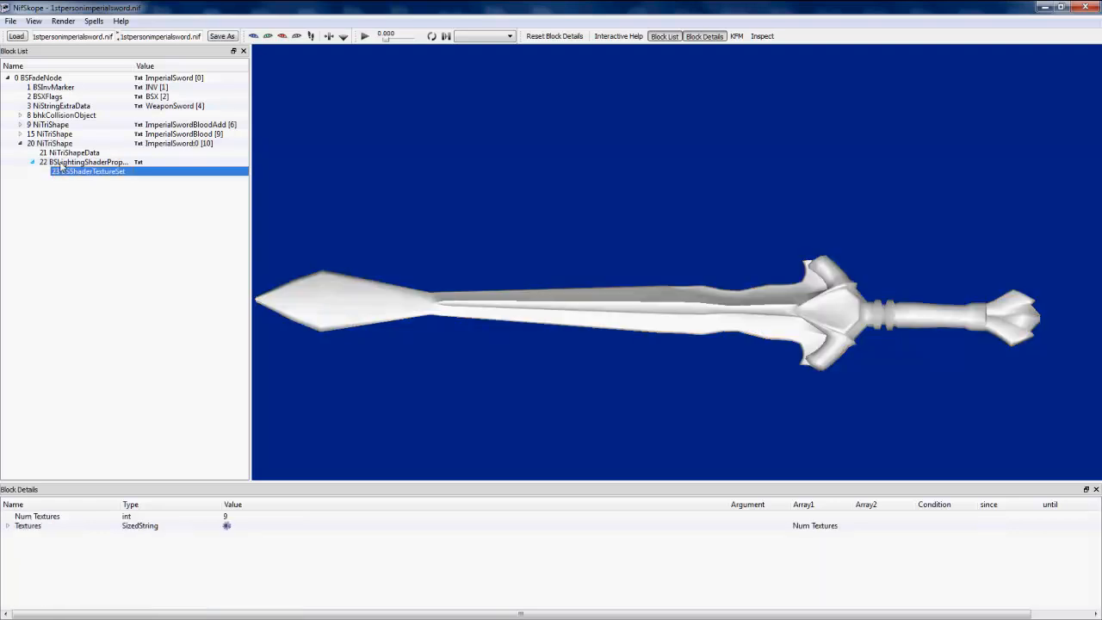
left_click(62, 163)
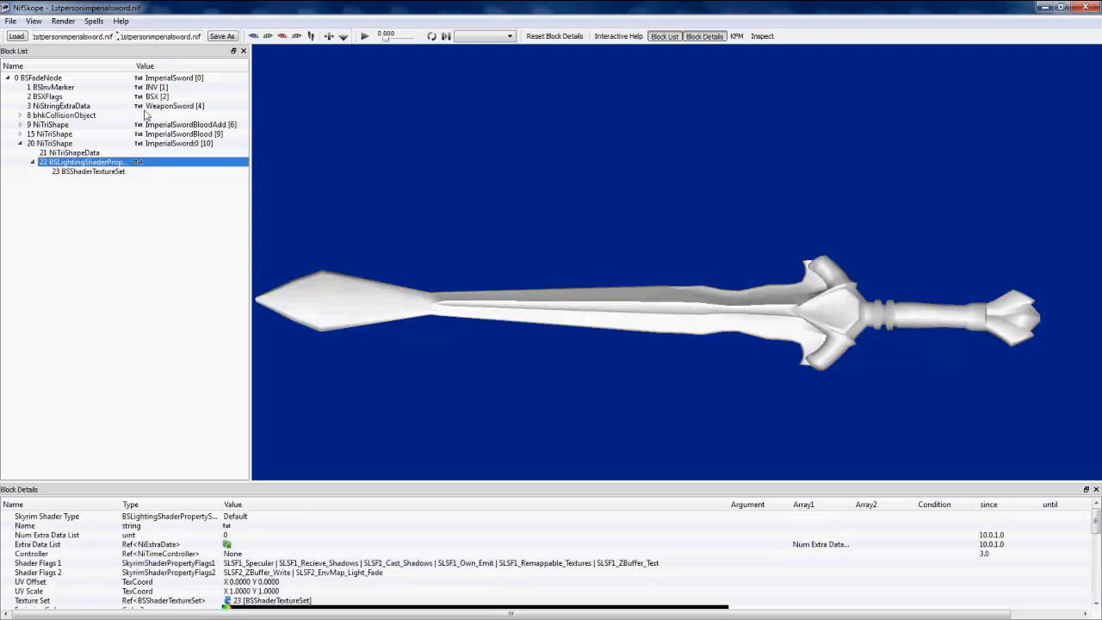
left_click_drag(130, 65, 151, 66)
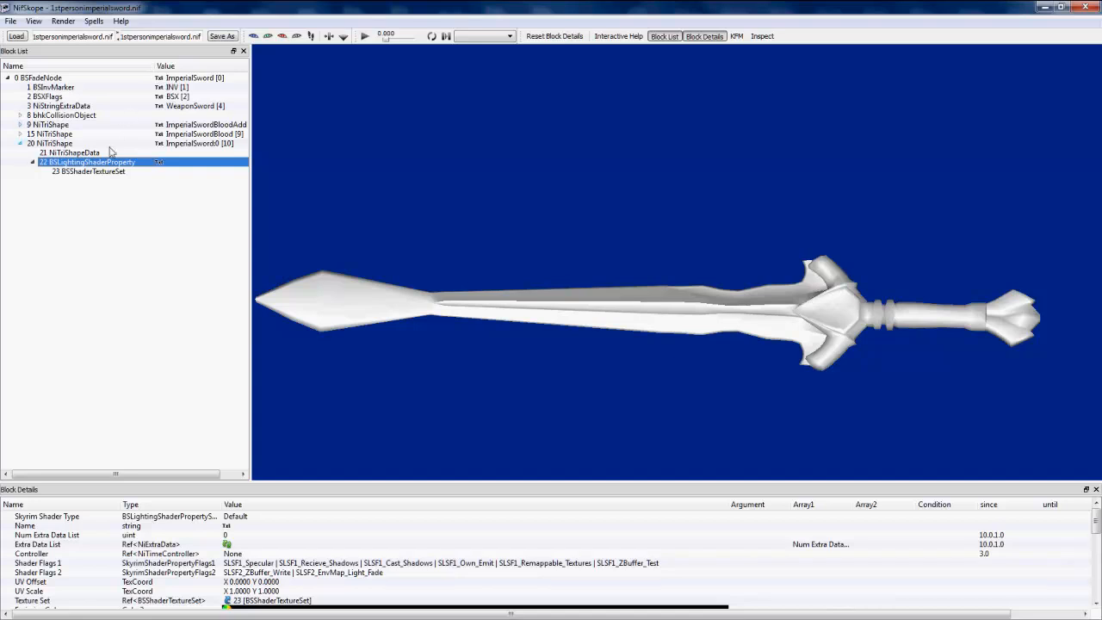
left_click(100, 171)
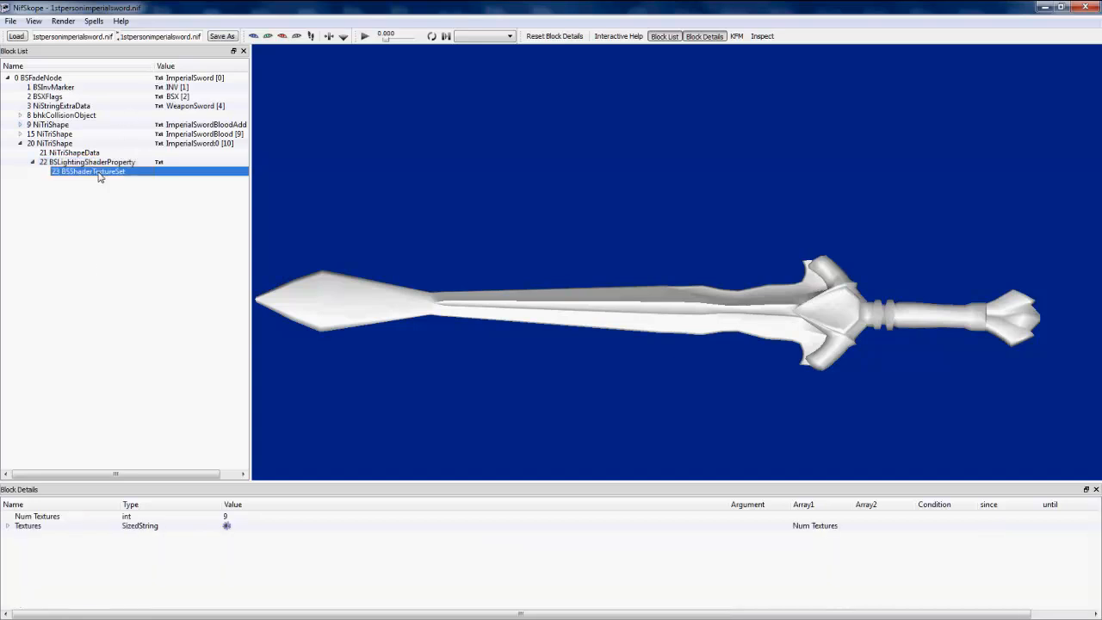
left_click(6, 529)
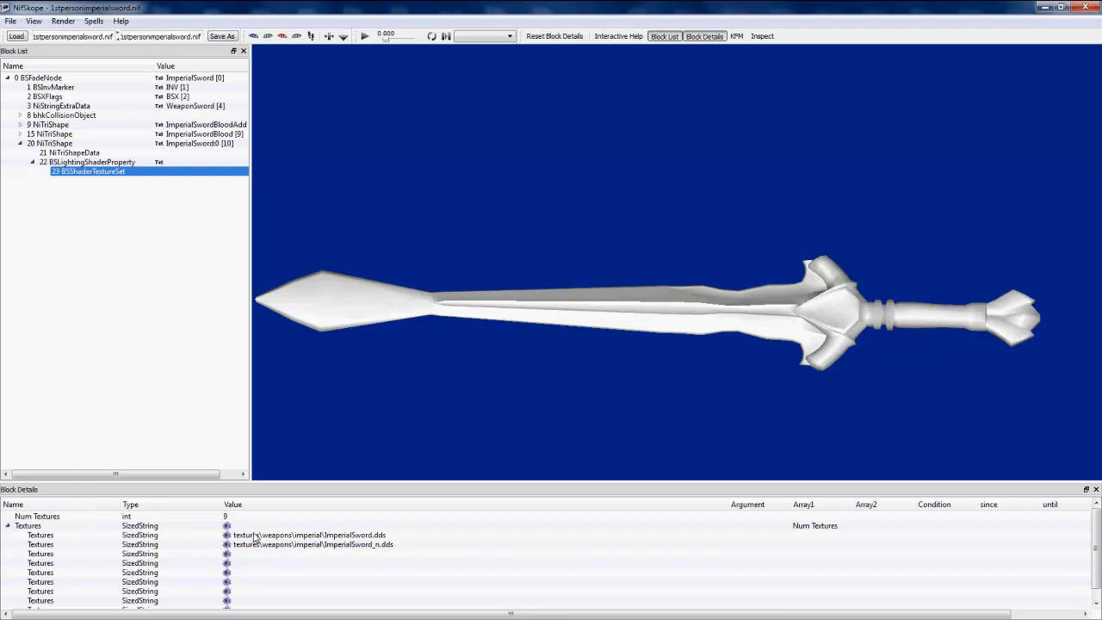
Step: Relink the first texture slot to imperialsword.dds in the Skyrim Data library's Textures > weapons > Tutorial folder
left_click(226, 543)
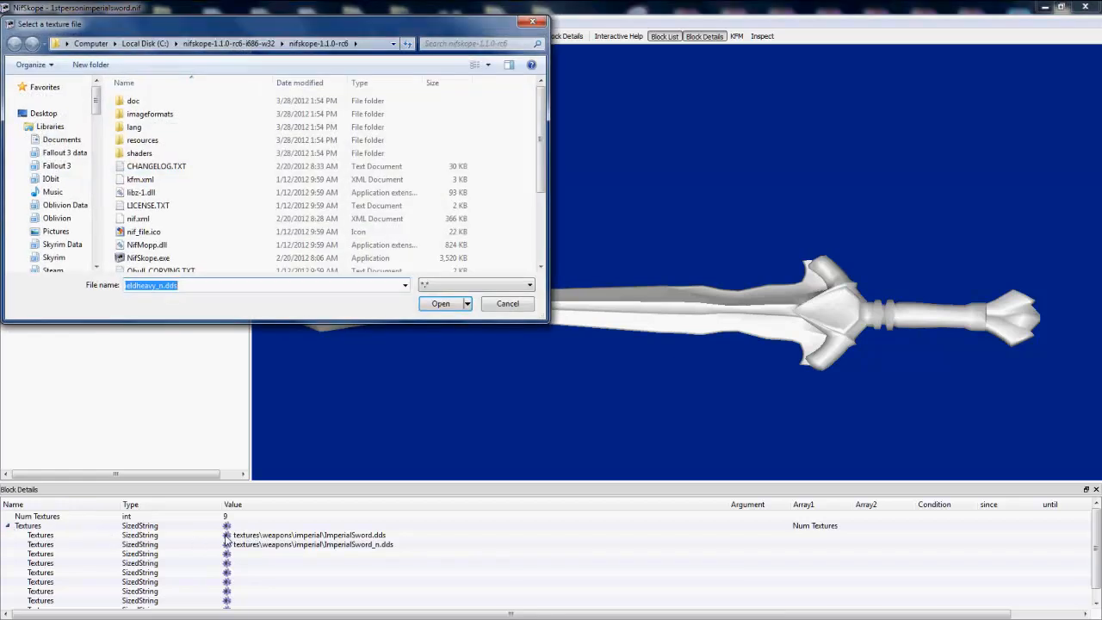
left_click(61, 245)
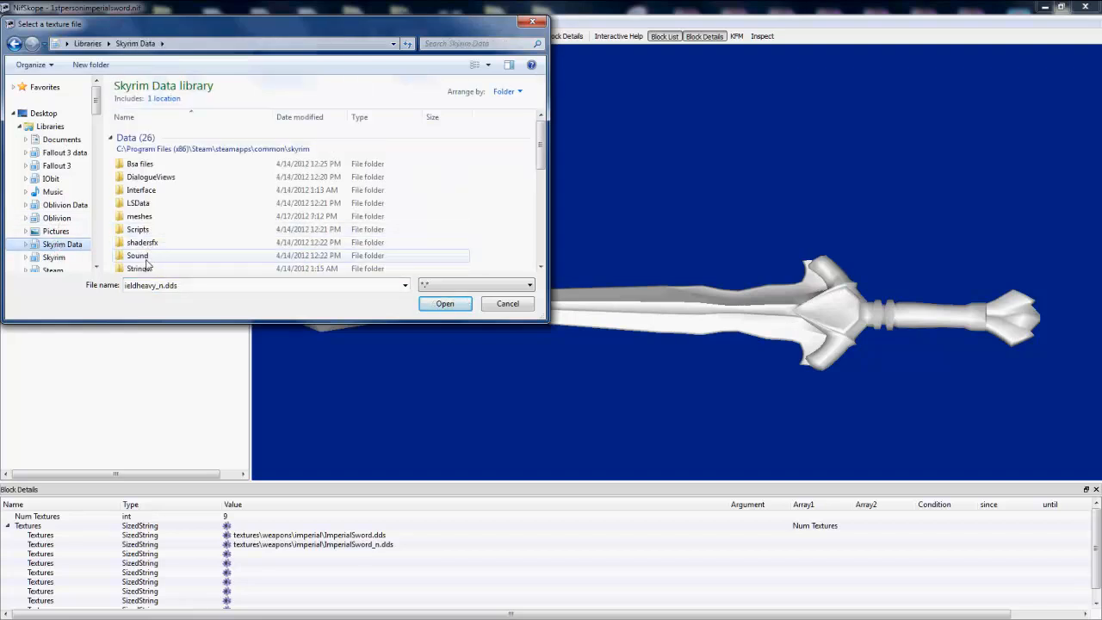
scroll(164, 267, "down", 2)
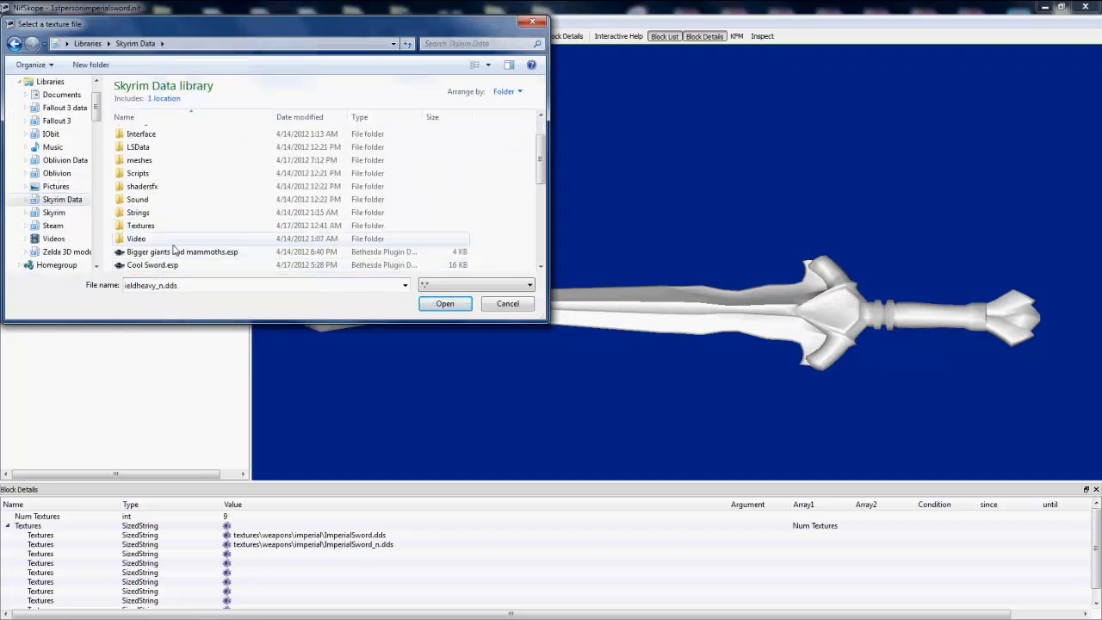
left_click(164, 227)
double_click(165, 234)
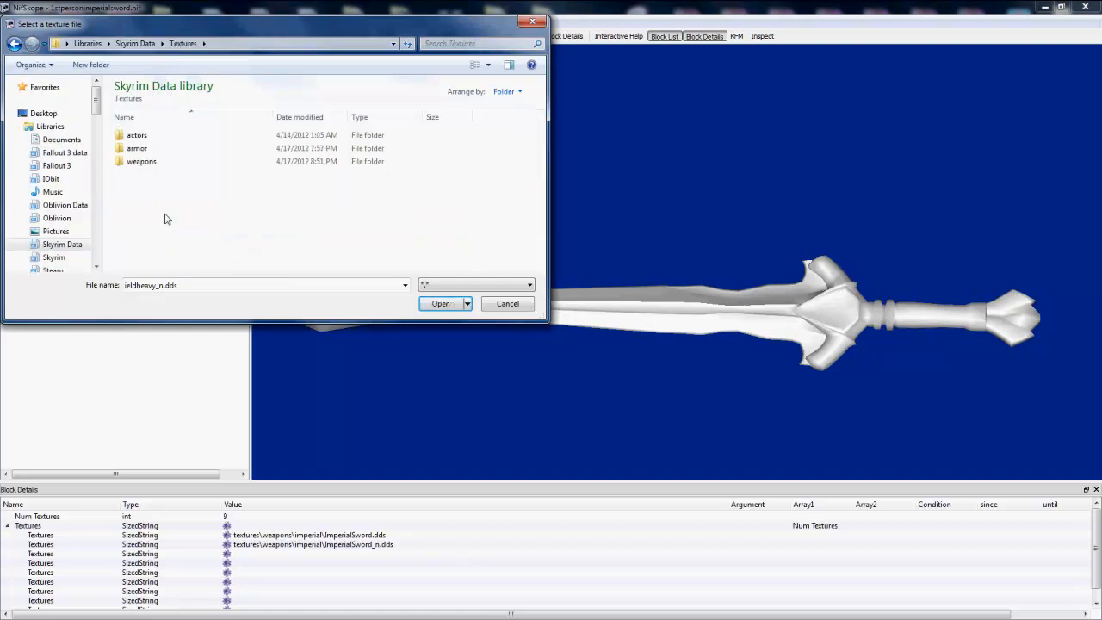
double_click(167, 163)
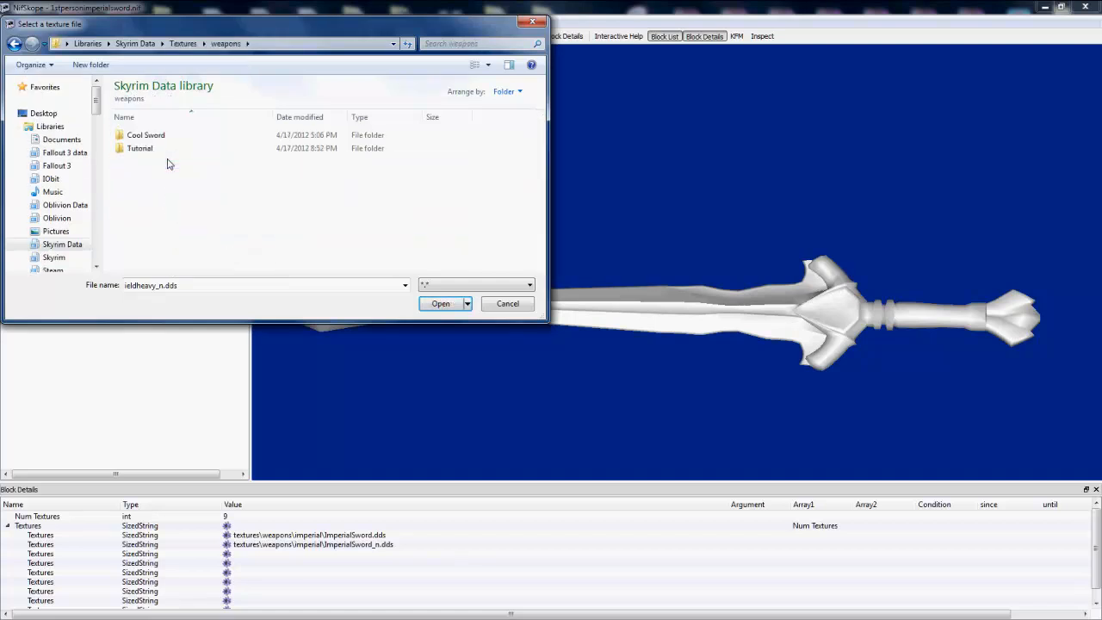
left_click(168, 151)
double_click(168, 151)
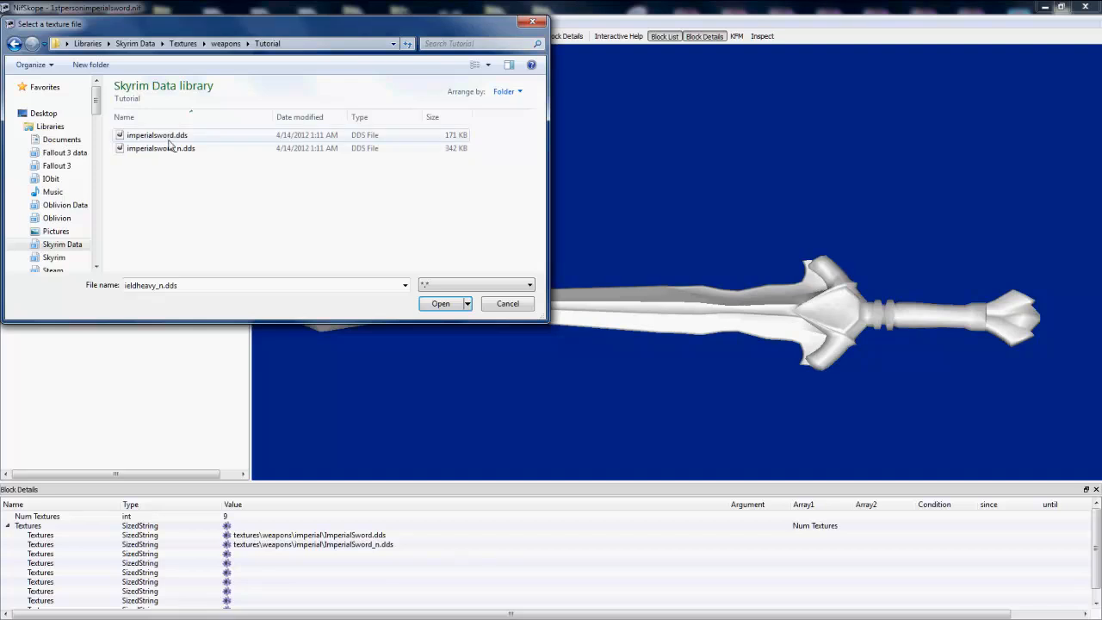
double_click(169, 138)
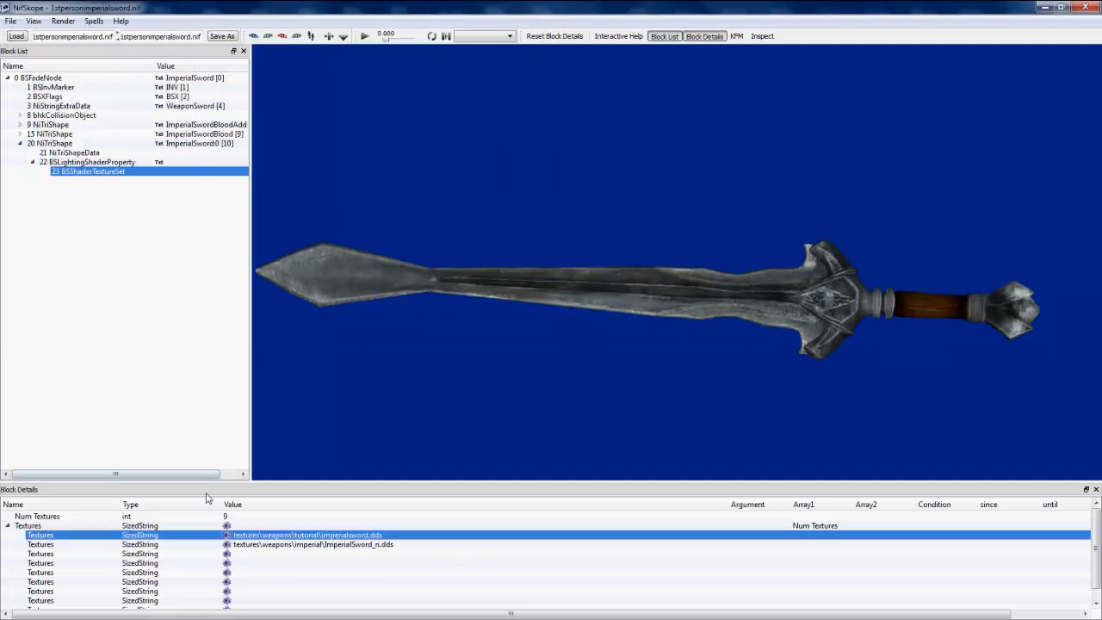
Step: Relink the second texture slot to imperialsword_n.dds in the Tutorial folder and rotate the sword to check its texturing
left_click(227, 551)
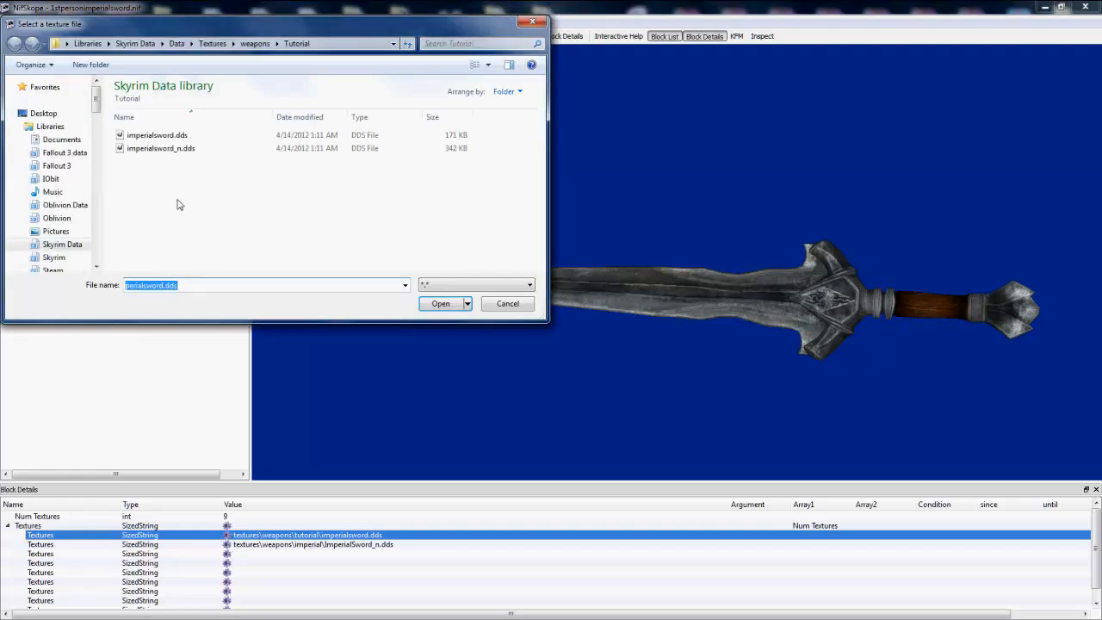
double_click(165, 148)
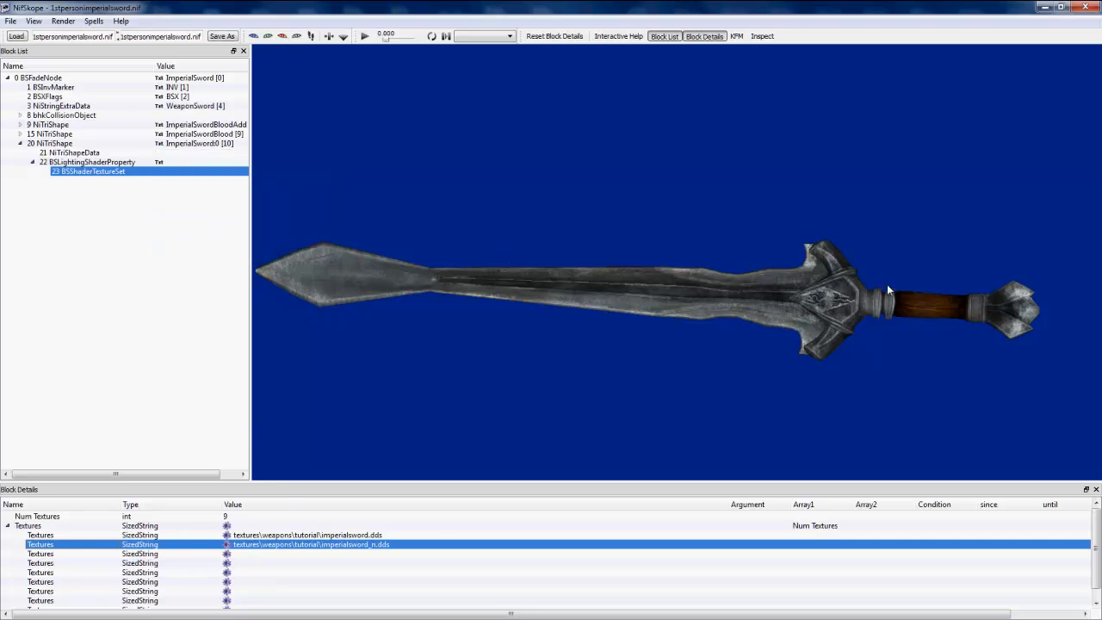
left_click_drag(911, 308, 655, 331)
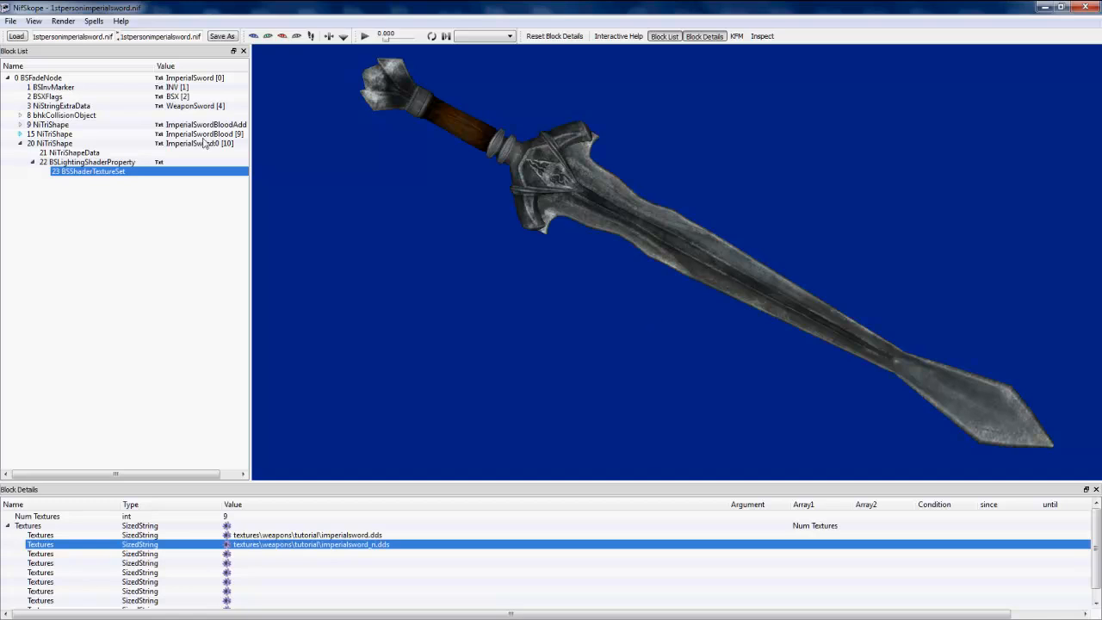
Step: Save the mesh as 1stpersonimperialsword.nif in the Skyrim Data library's meshes > weapons > Tutorial folder
left_click(10, 20)
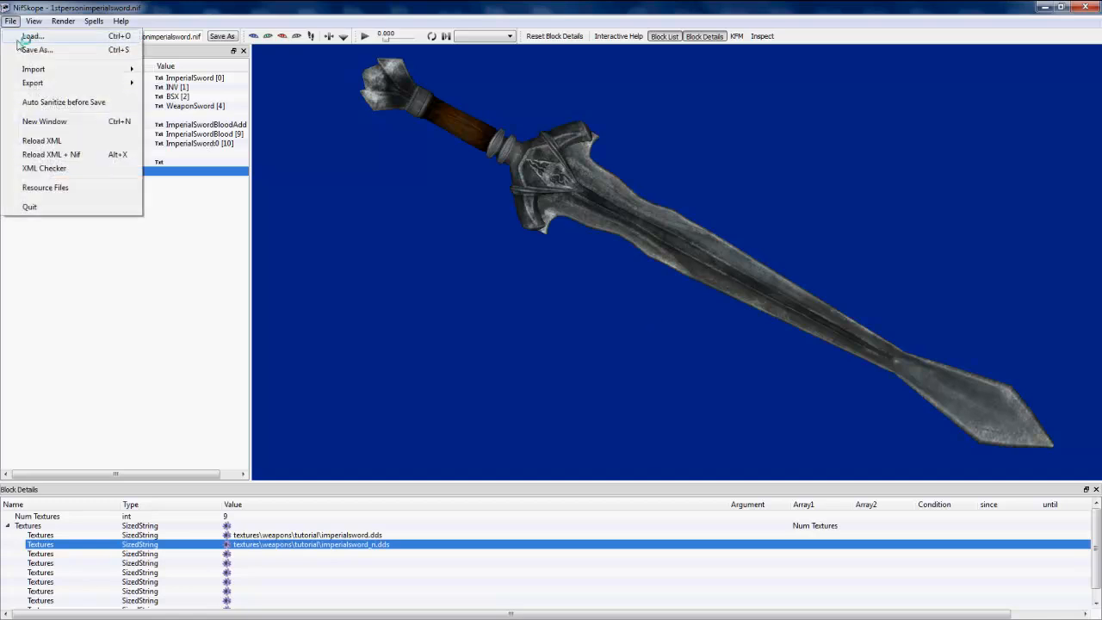
left_click(37, 49)
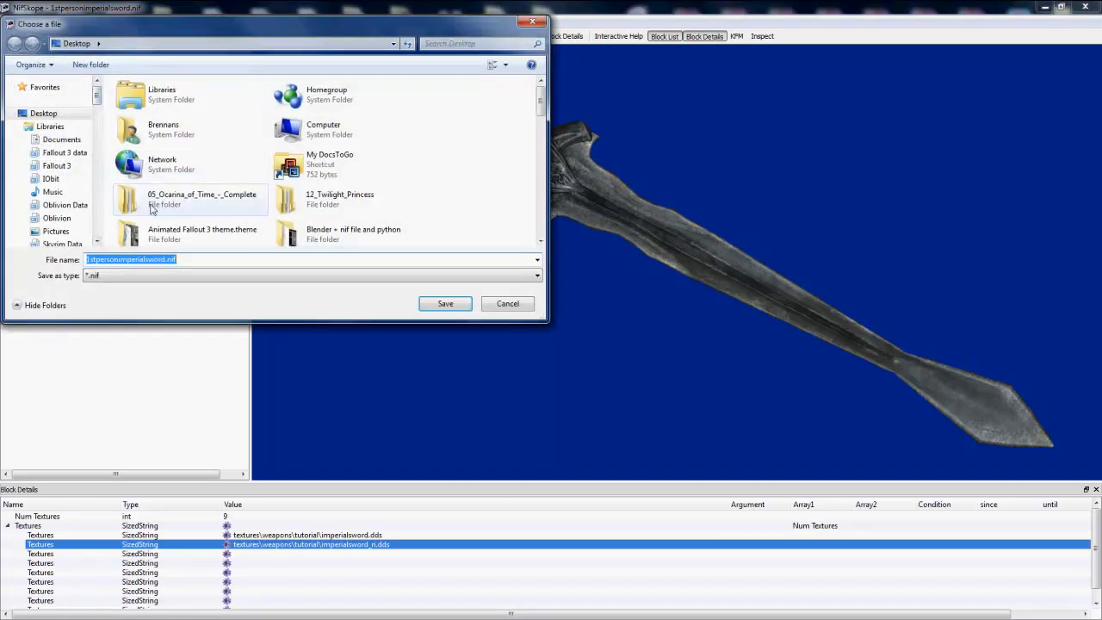
left_click(62, 243)
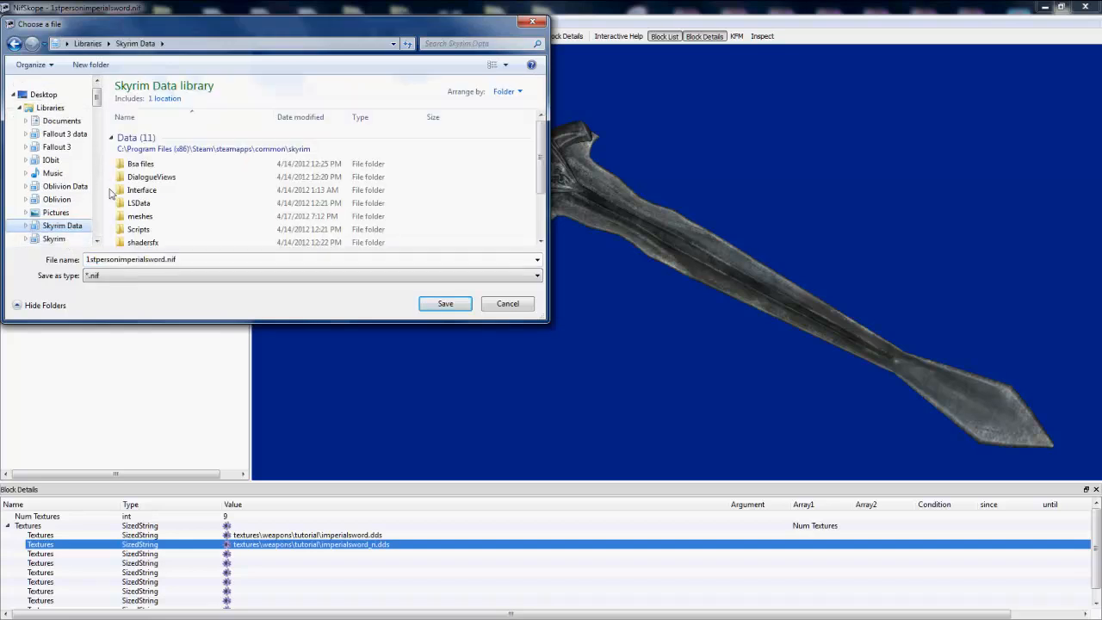
scroll(120, 200, "down", 1)
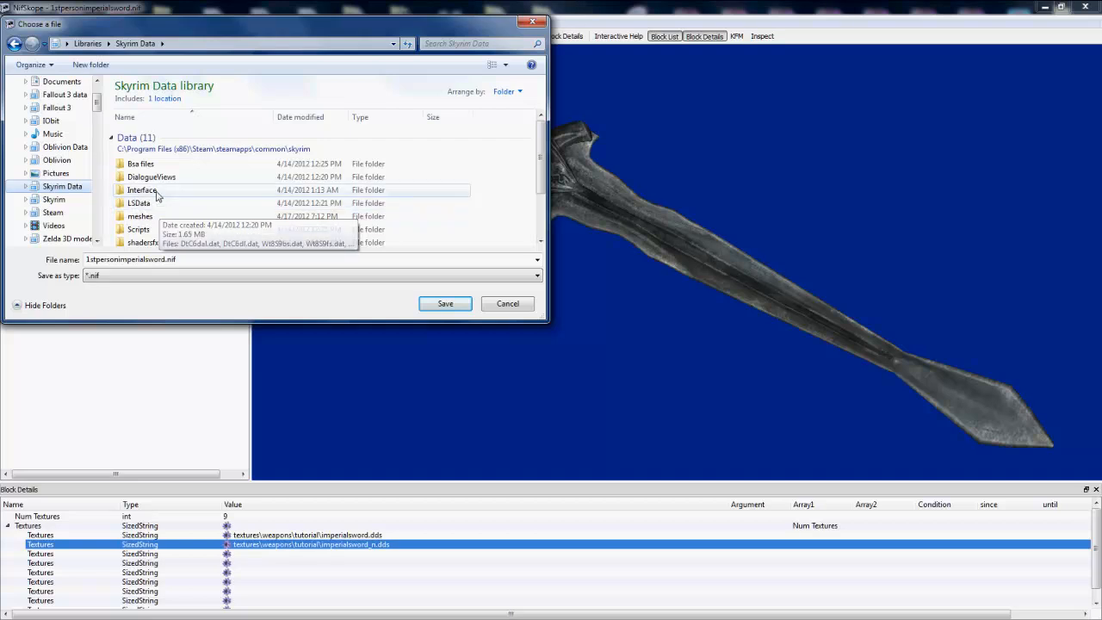
left_click(140, 216)
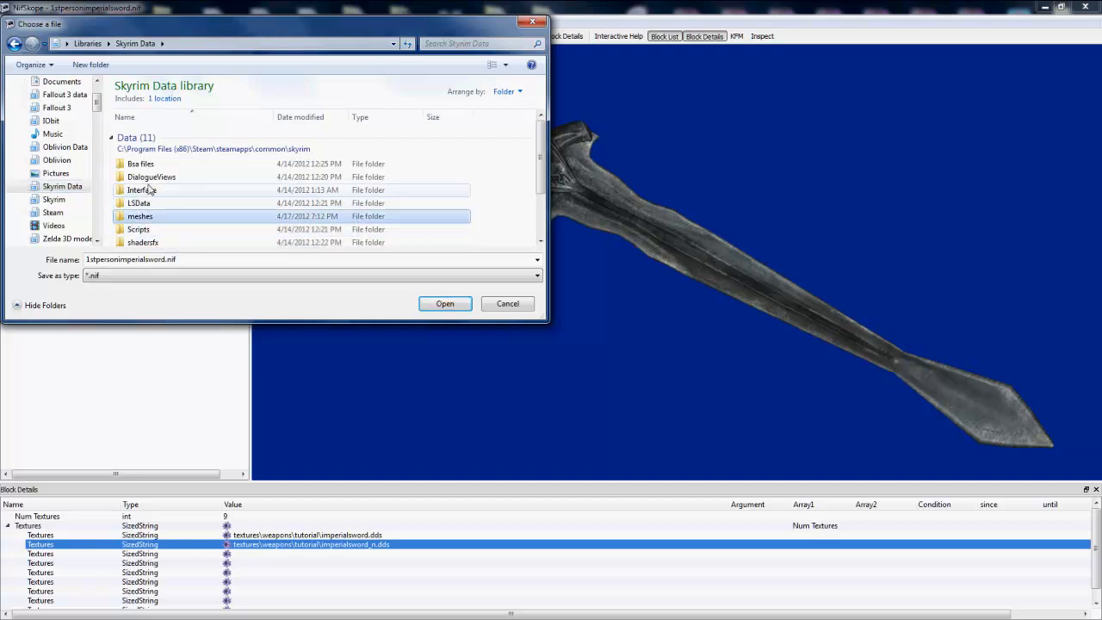
double_click(138, 219)
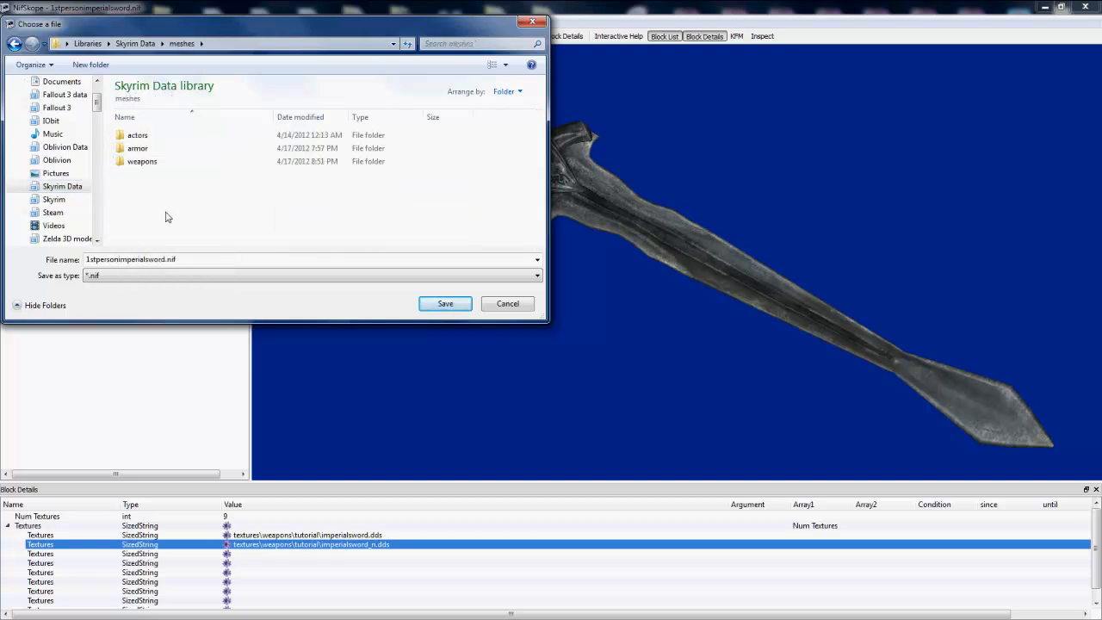
left_click(160, 162)
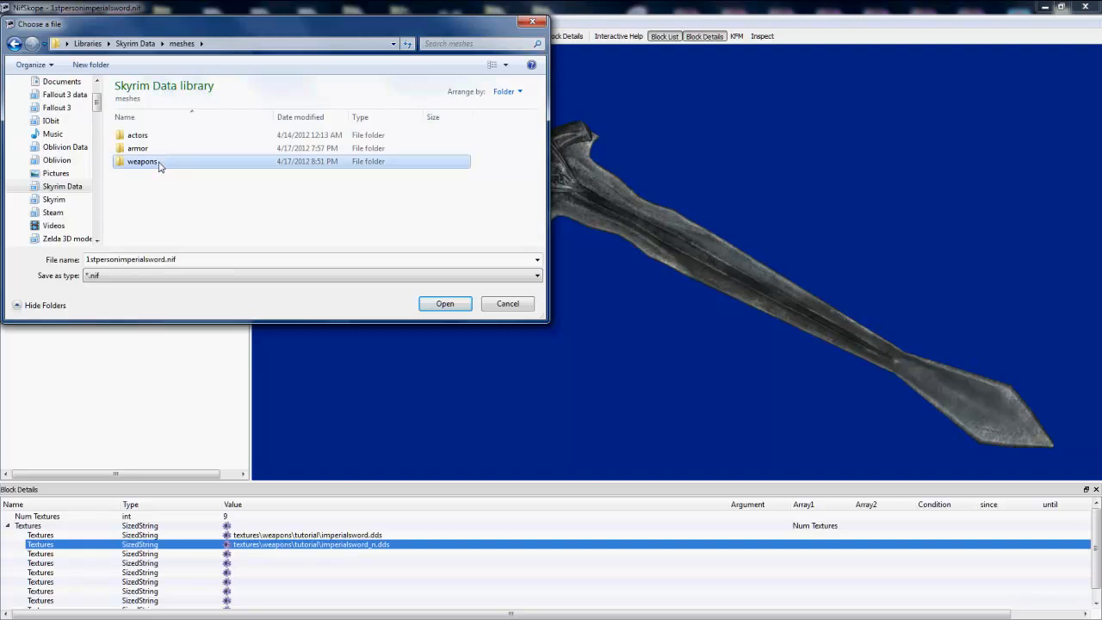
double_click(160, 164)
left_click(159, 148)
double_click(159, 148)
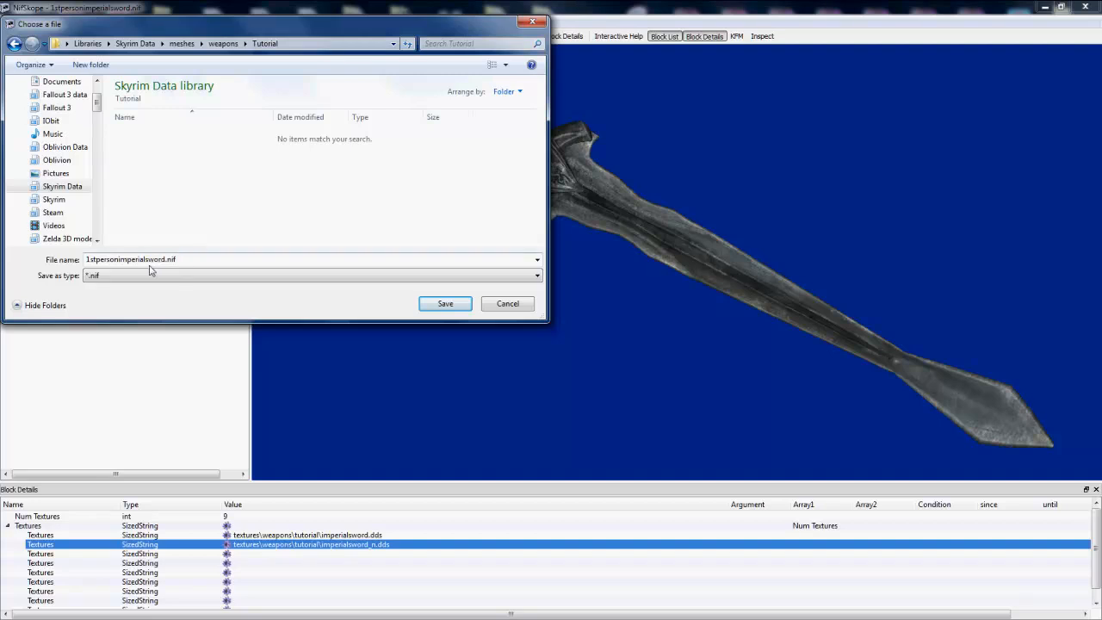
left_click(188, 257)
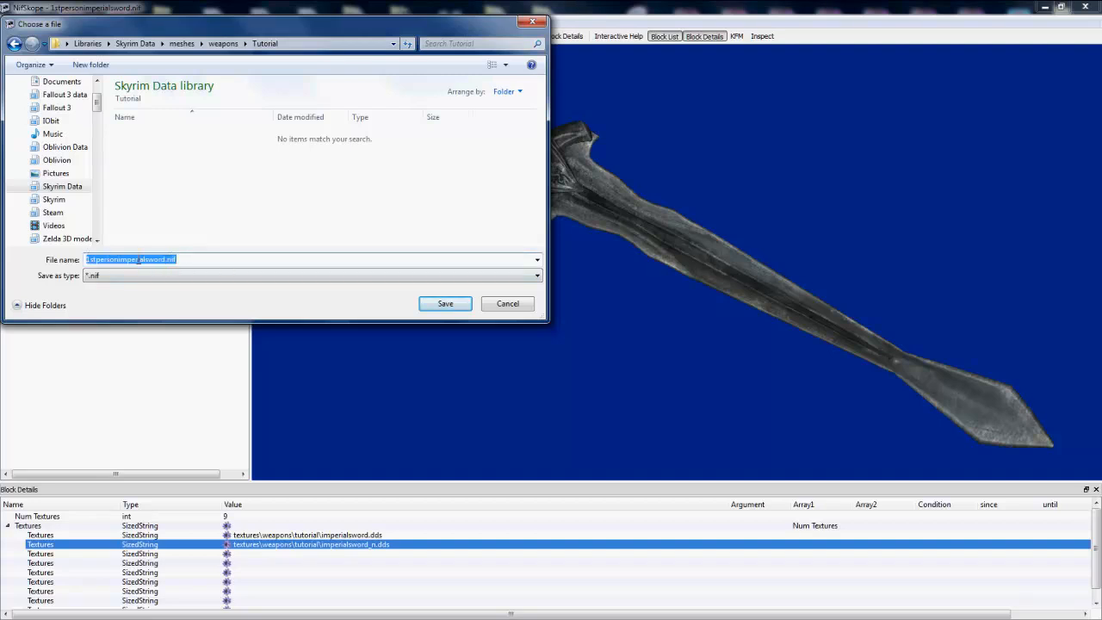
left_click(442, 308)
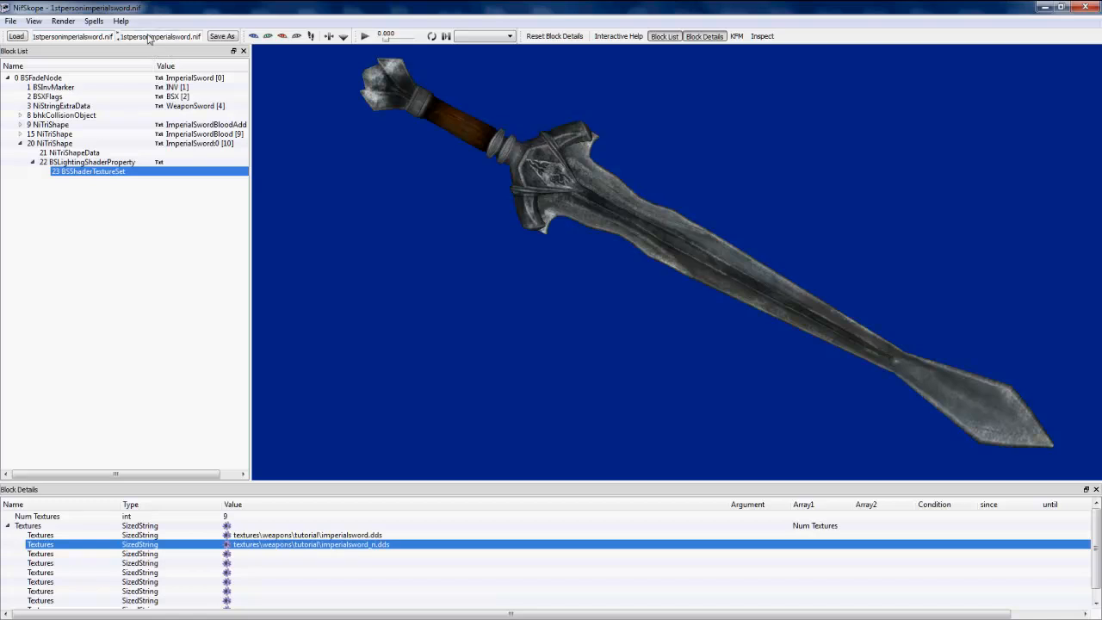
Step: Save another copy of the mesh as imperialsword.nif in the same Tutorial folder and close NifSkope
left_click(11, 21)
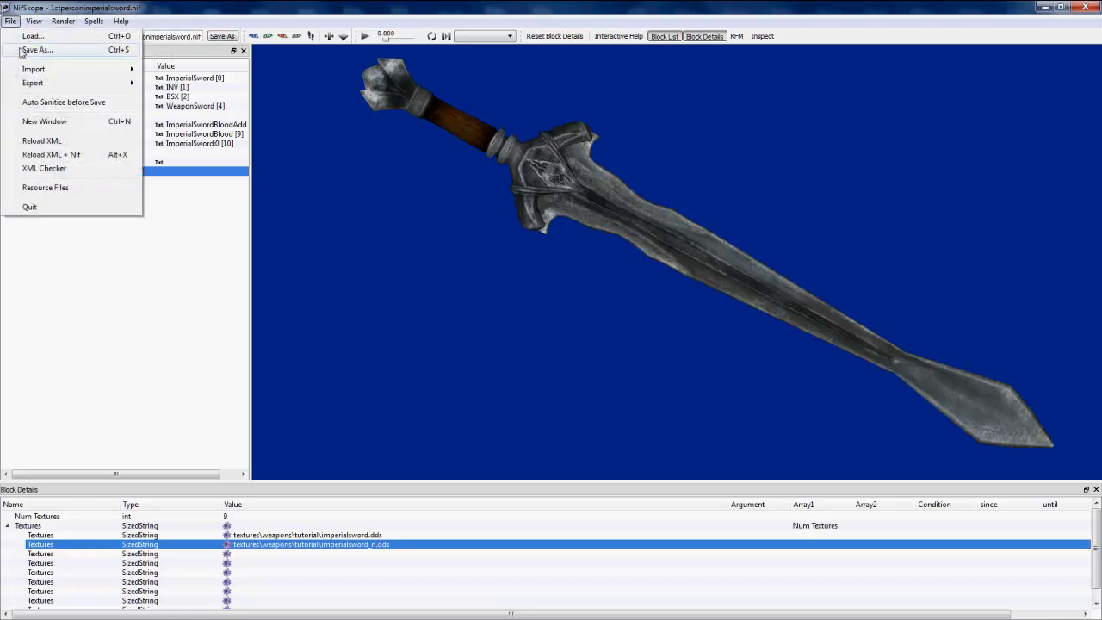
left_click(34, 50)
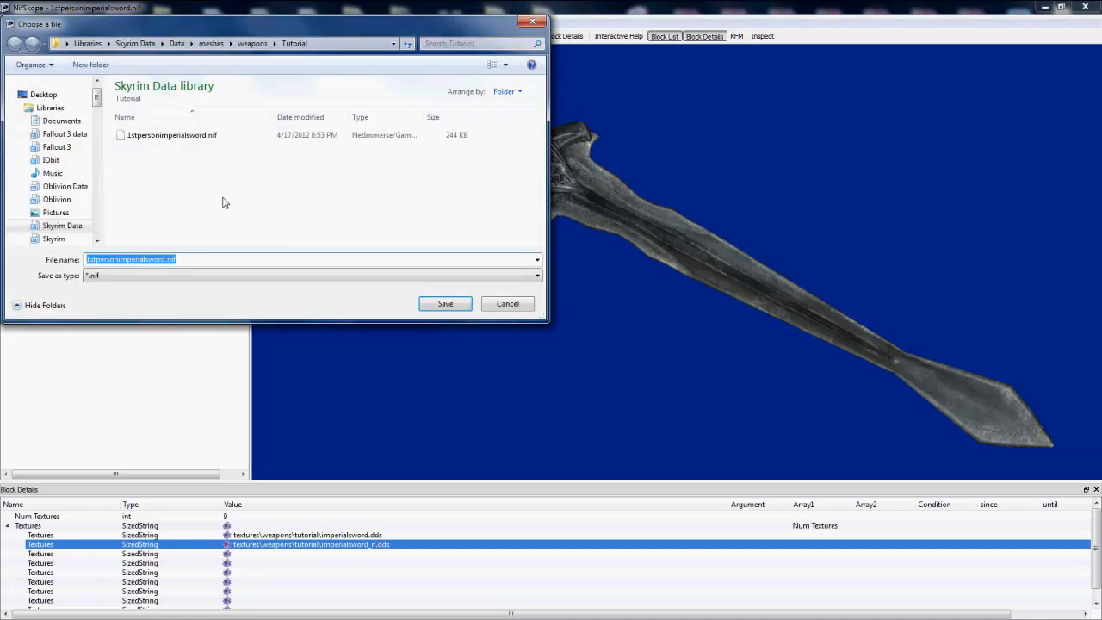
left_click(135, 259)
left_click_drag(116, 259, 41, 265)
key("Delete")
left_click(442, 303)
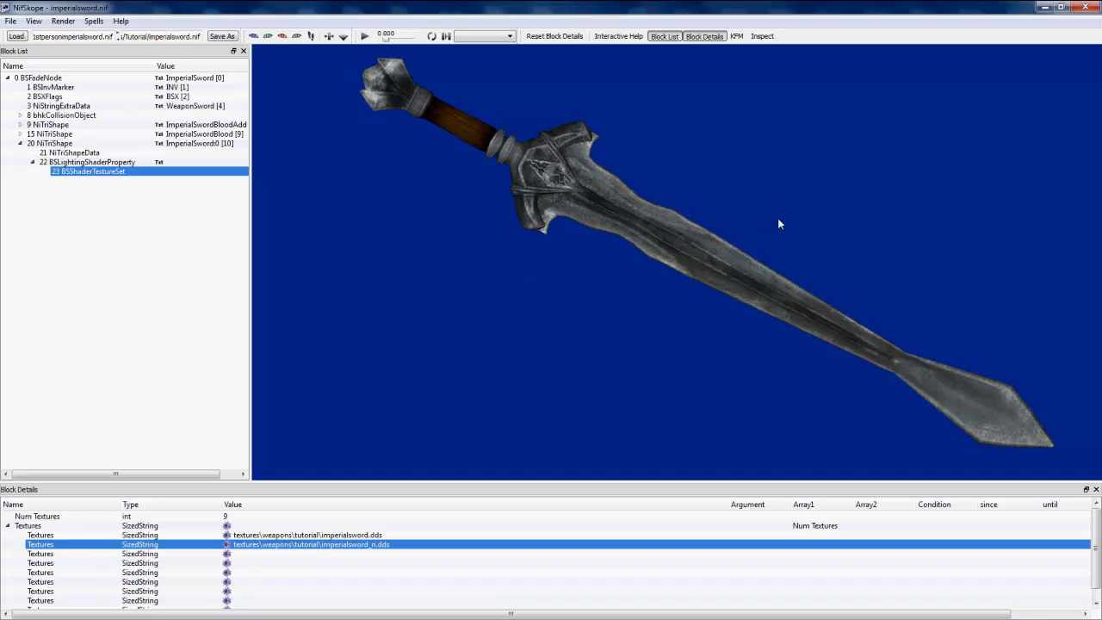
left_click(1085, 8)
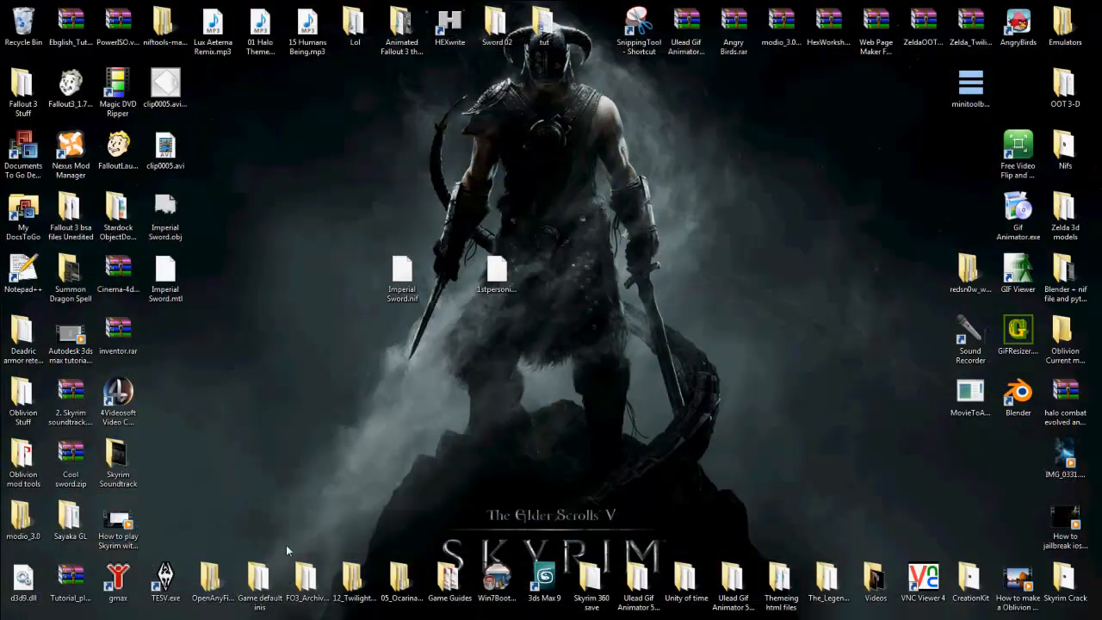
Step: Delete the two sword nif files and the Imperial Sword .obj and .mtl files from the desktop
left_click_drag(310, 264, 503, 290)
key("Delete")
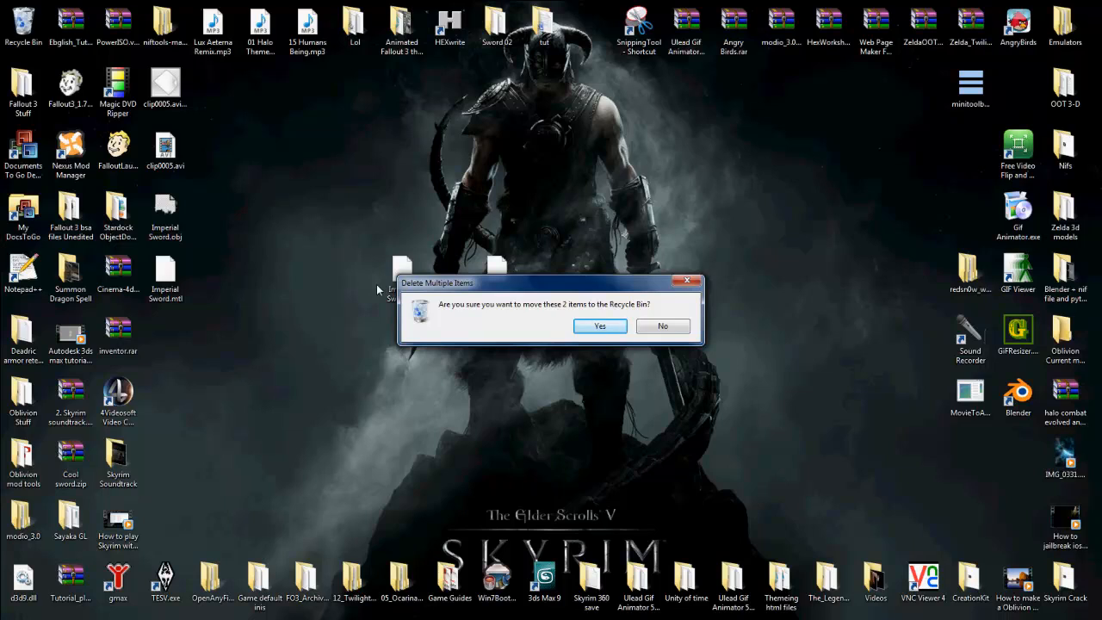
key("Return")
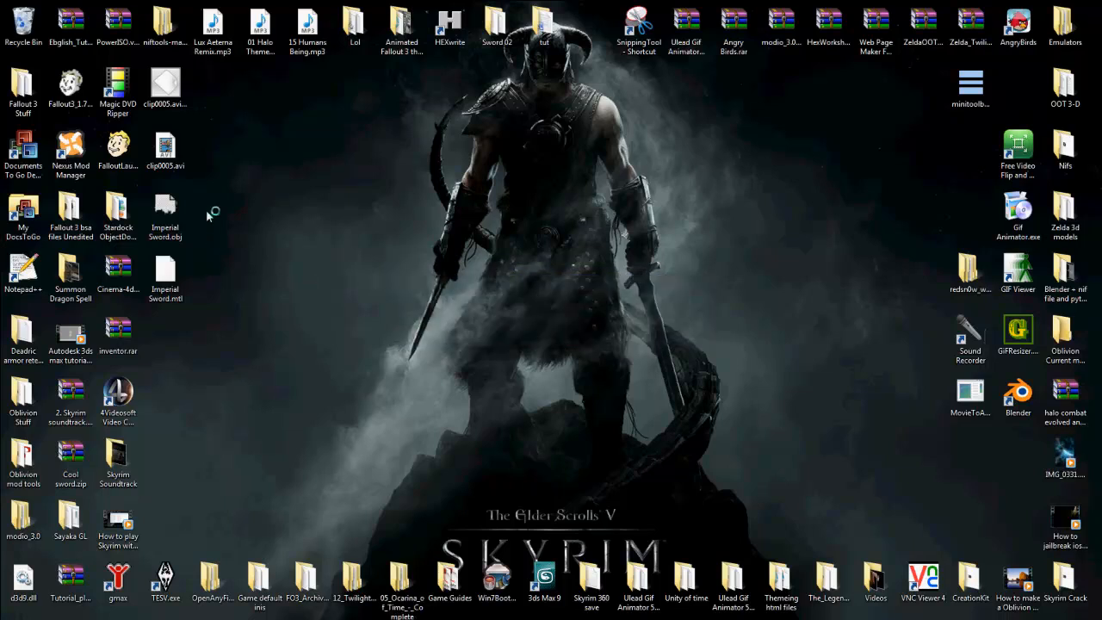
left_click_drag(203, 193, 148, 289)
key("Delete")
key("Return")
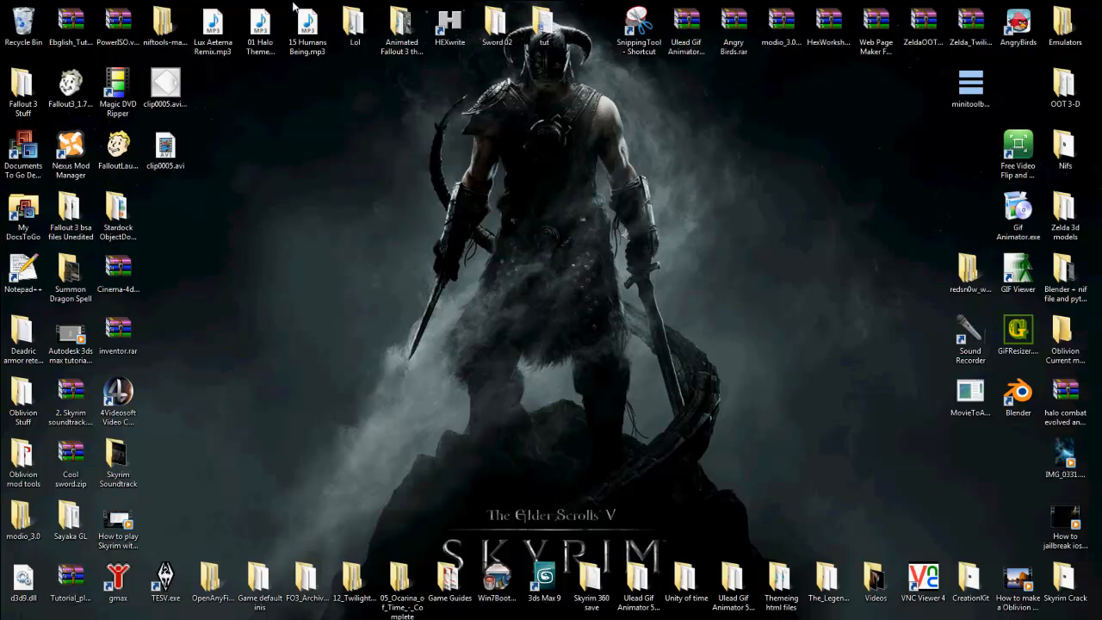
Step: Launch the Creation Kit and load the Skyrim.esm master file, accepting all warnings
mouse_move(335, 7)
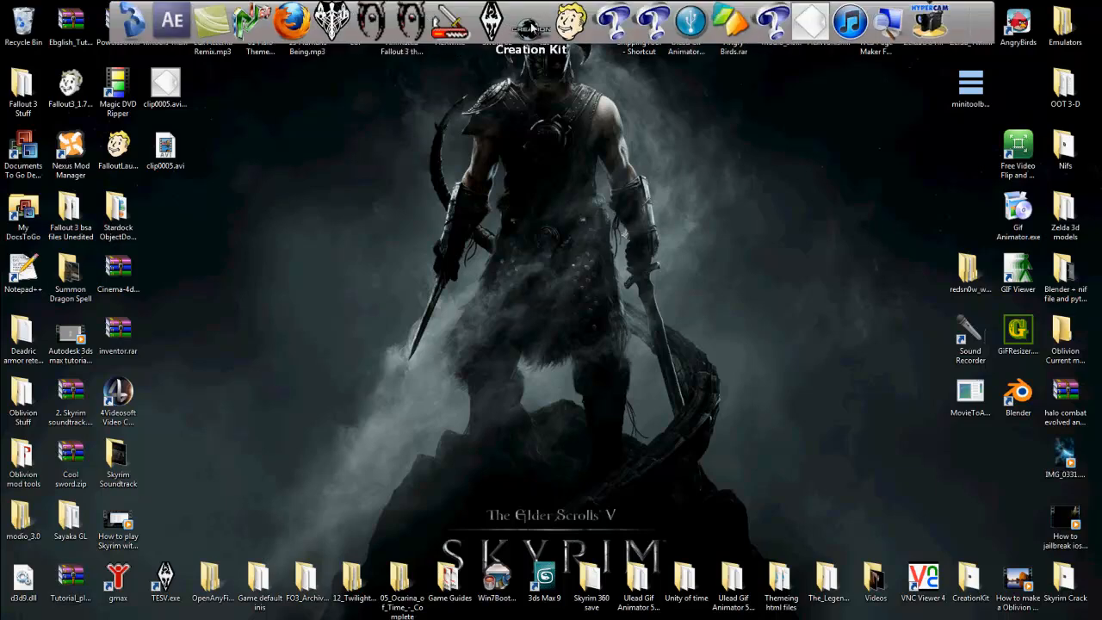
left_click(529, 26)
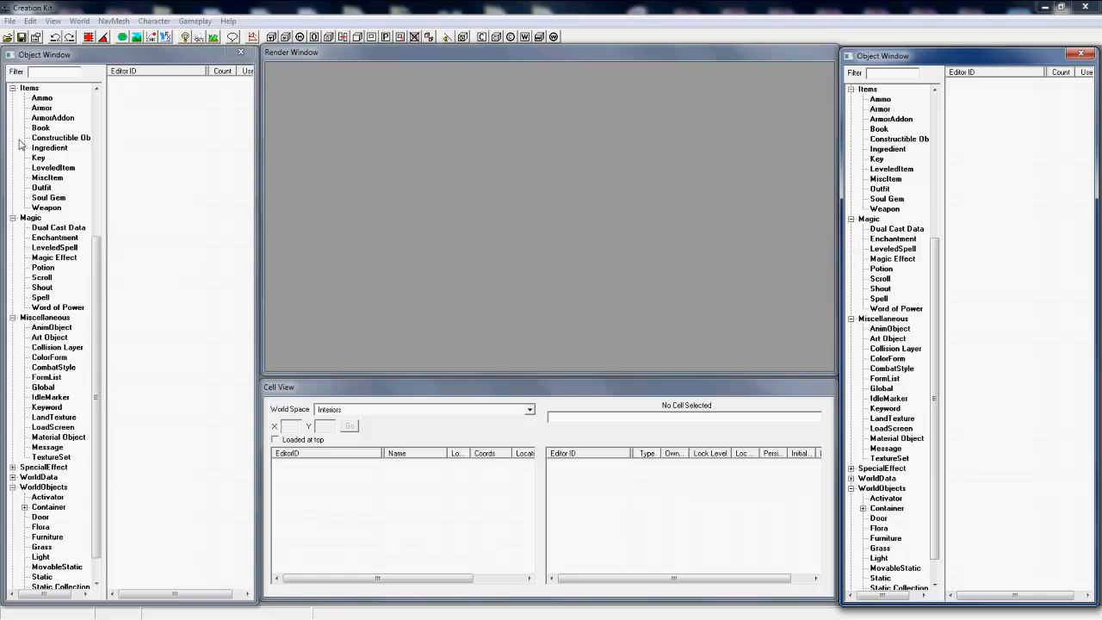
left_click(9, 20)
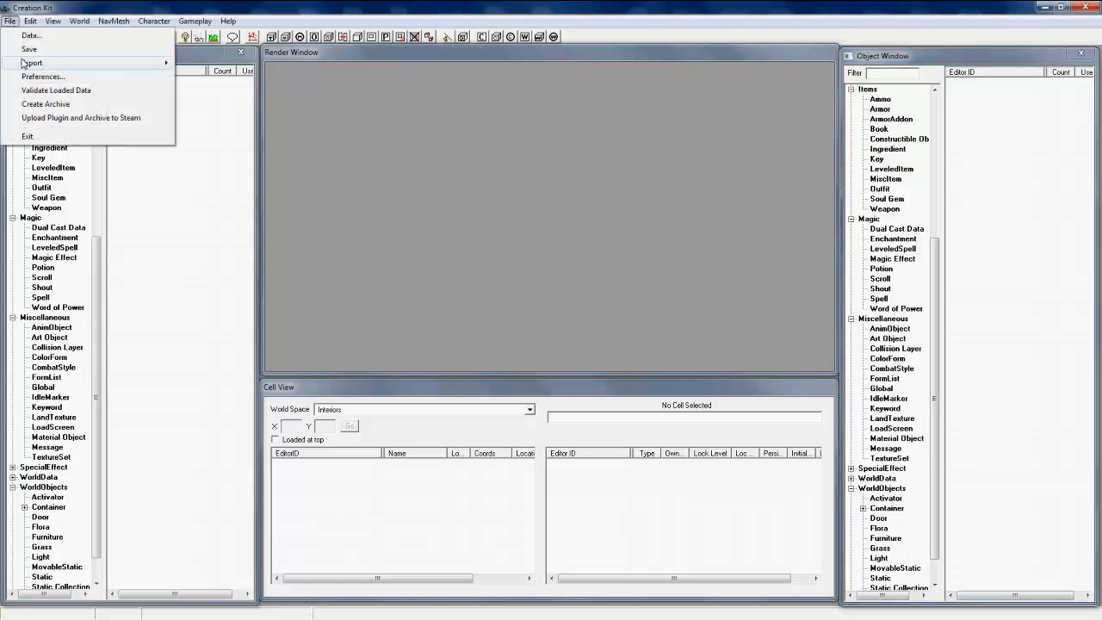
left_click(31, 36)
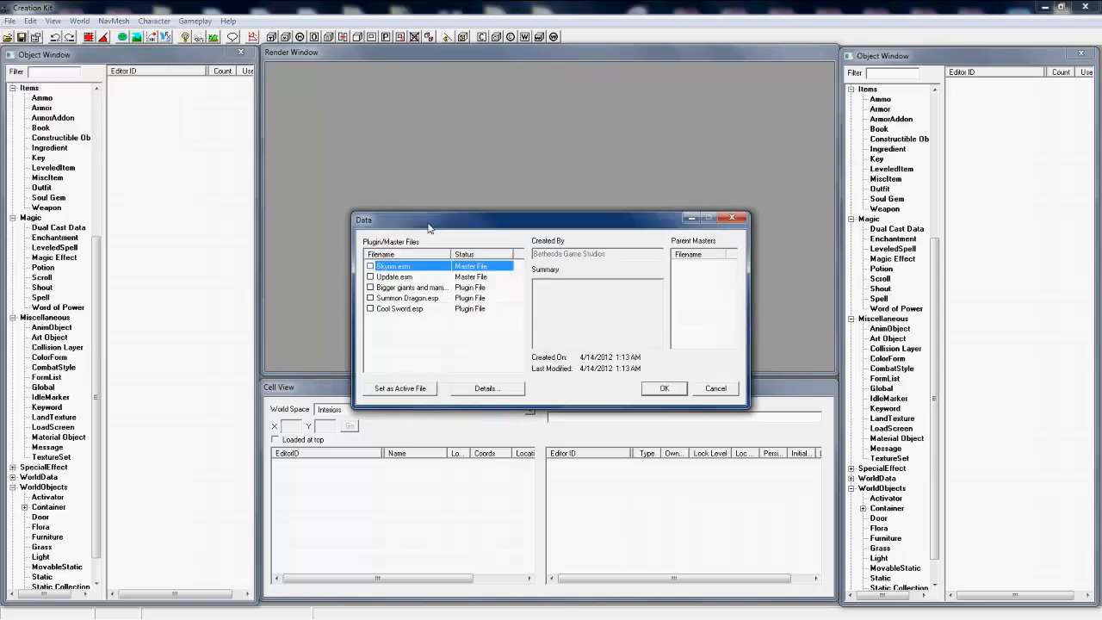
double_click(414, 266)
left_click(675, 389)
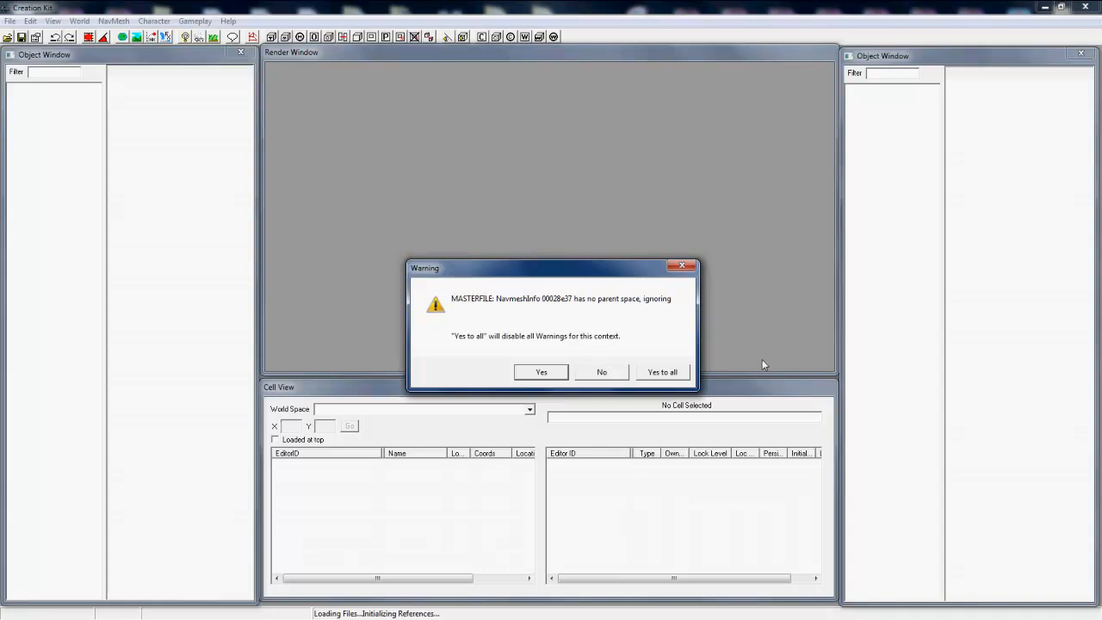
left_click(686, 377)
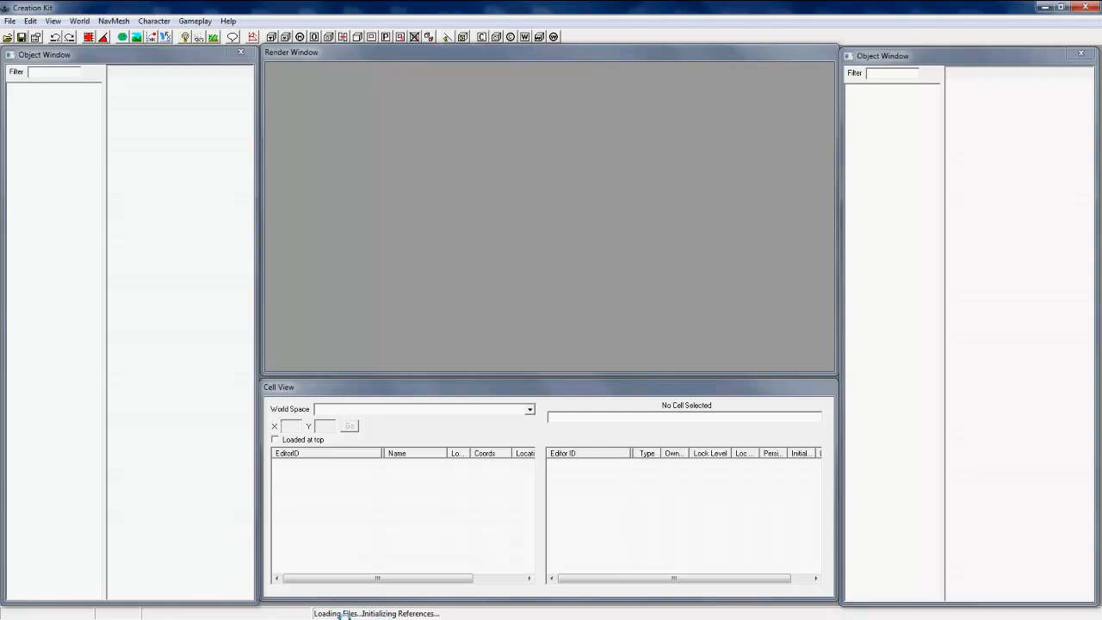
key("super")
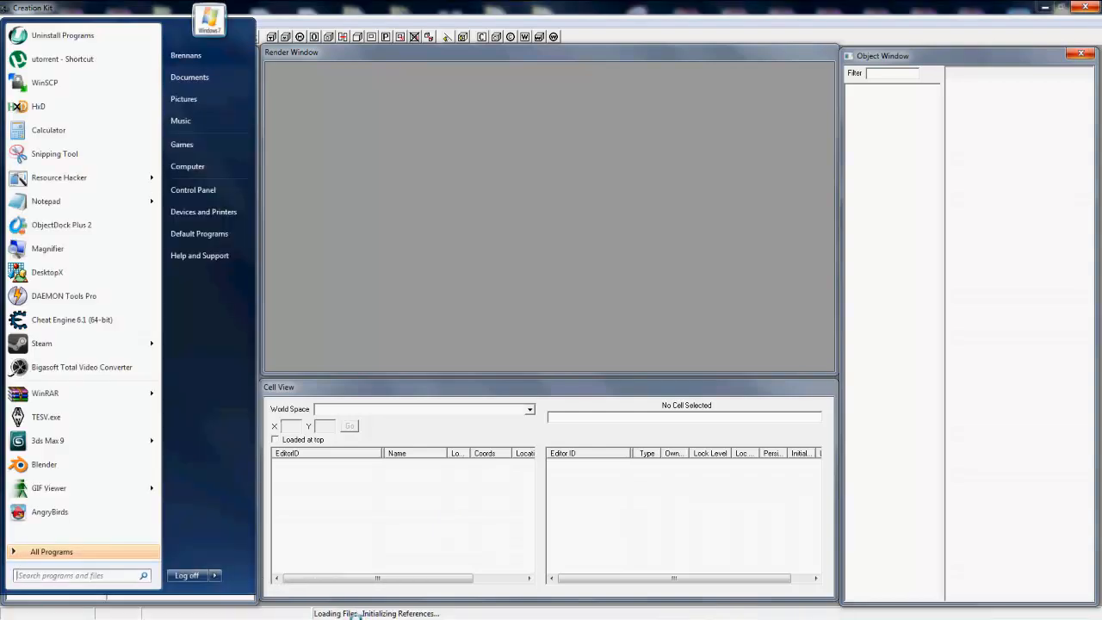
left_click(353, 370)
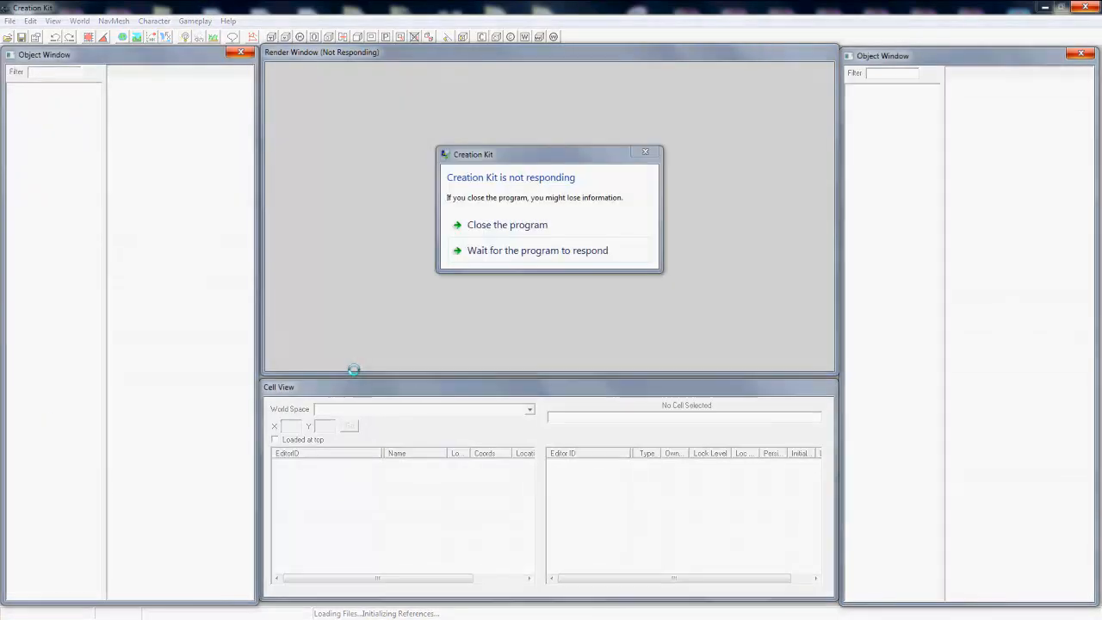
left_click(531, 251)
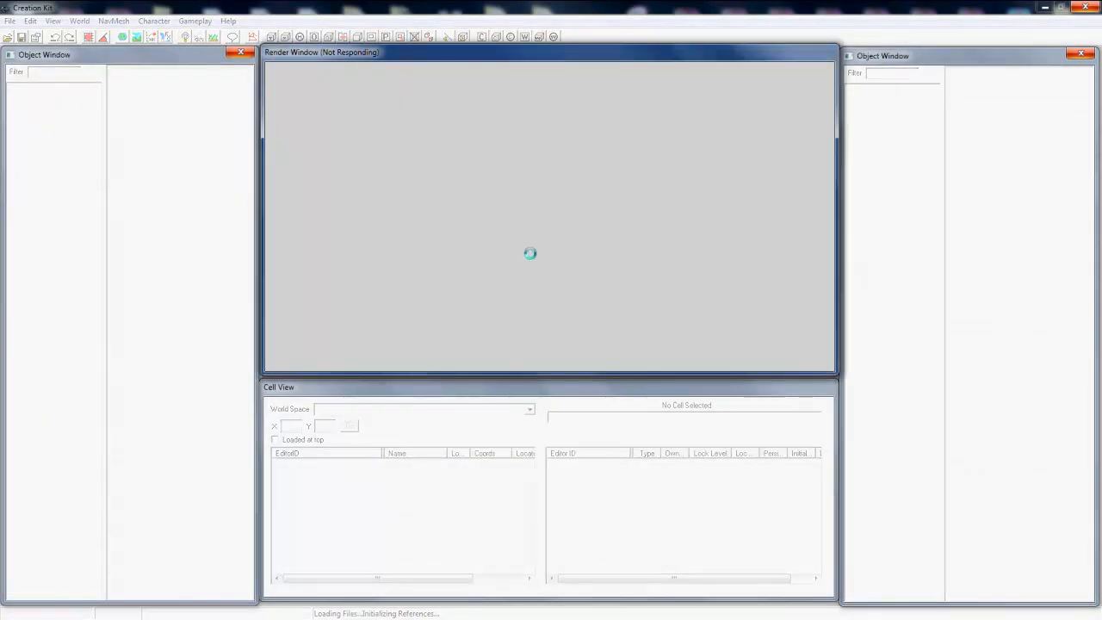
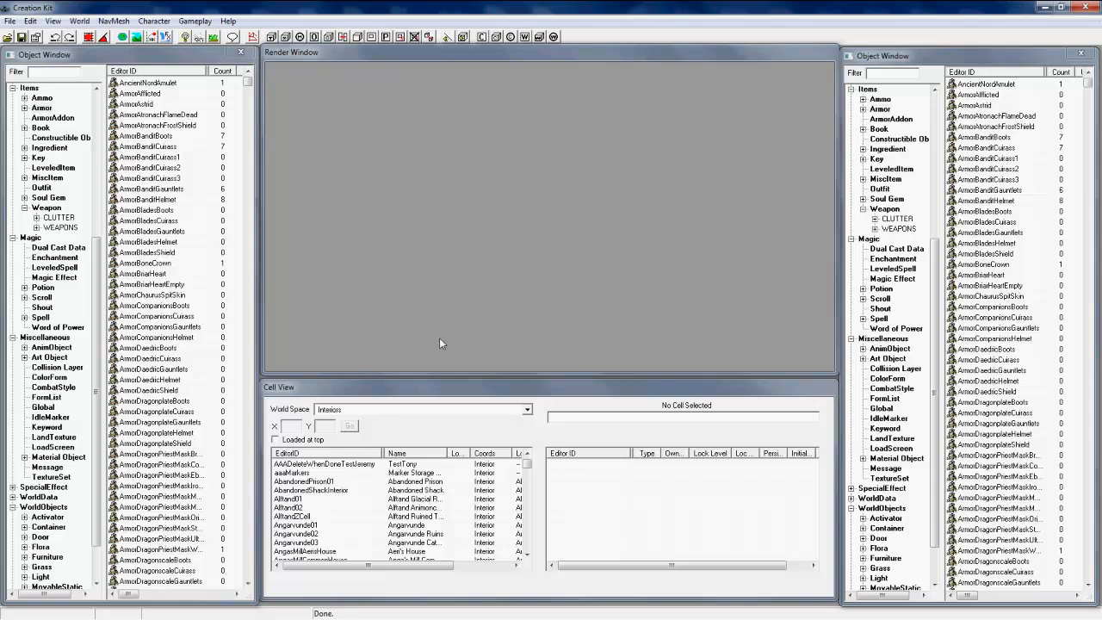
left_click(337, 376)
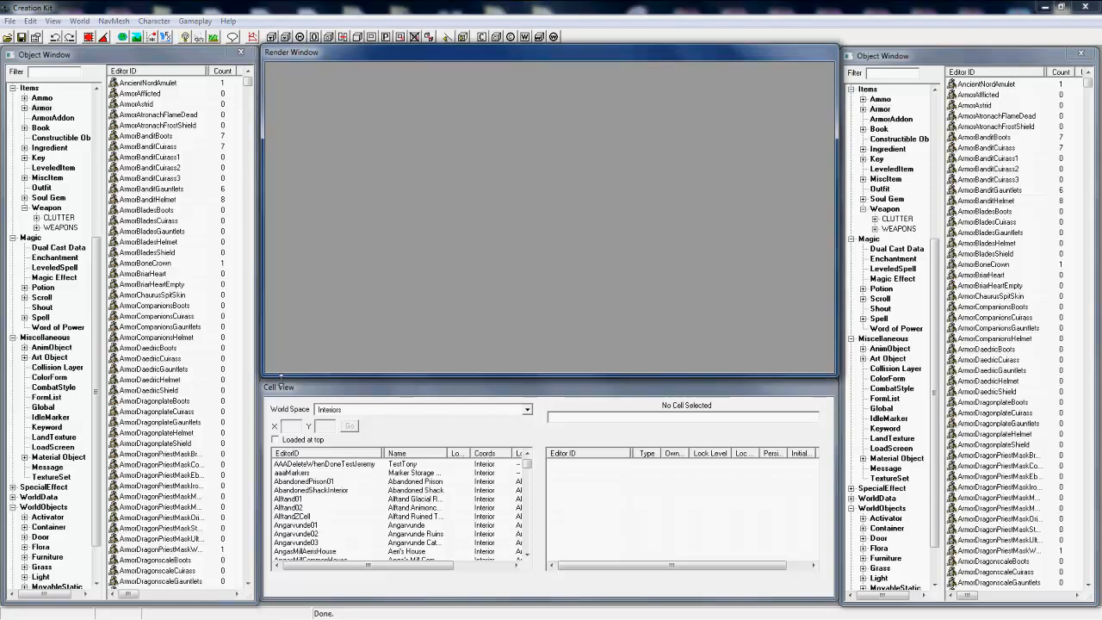
left_click(215, 329)
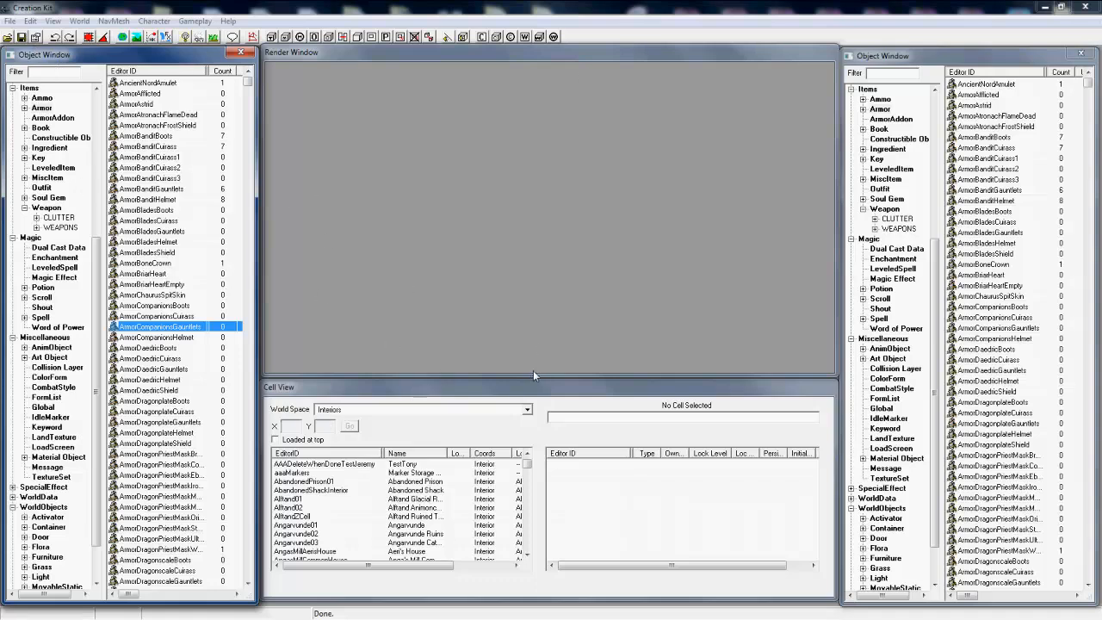
right_click(114, 83)
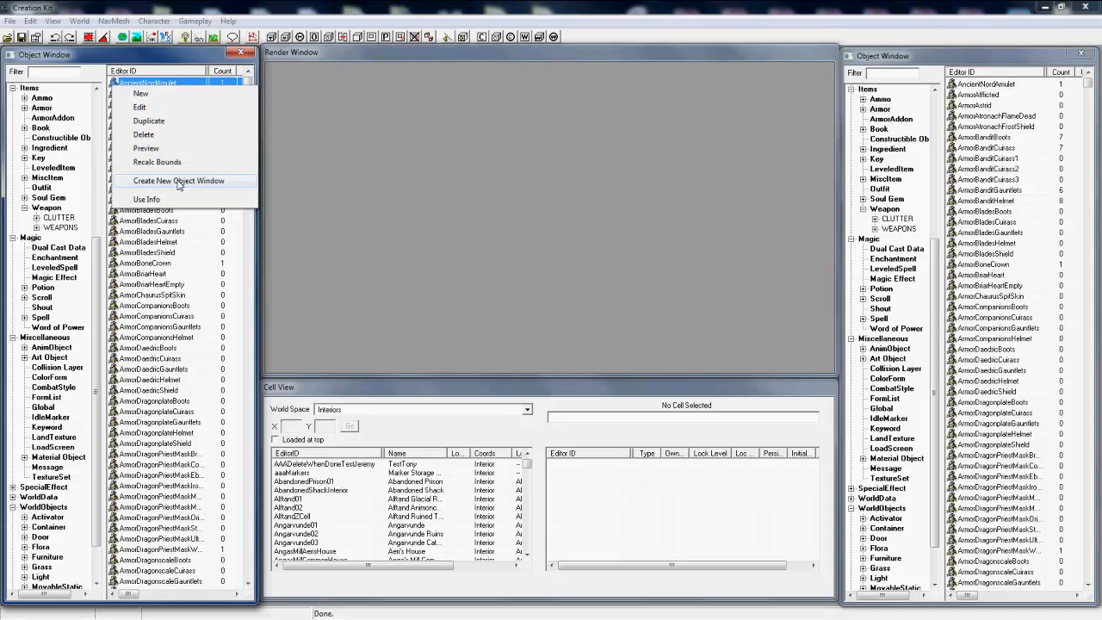
left_click(136, 262)
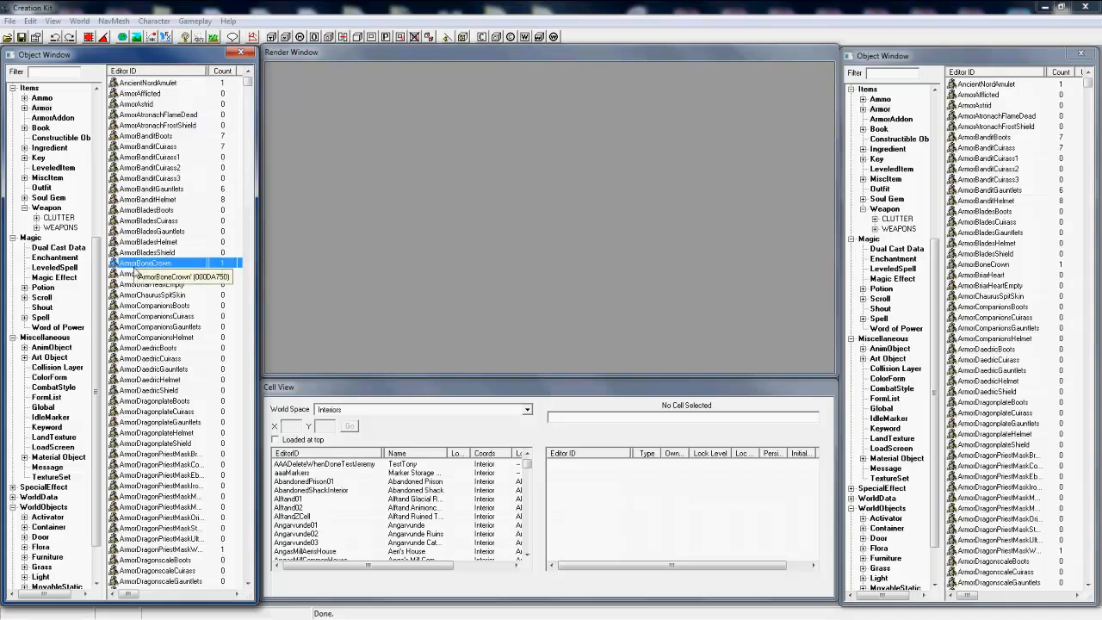
right_click(147, 266)
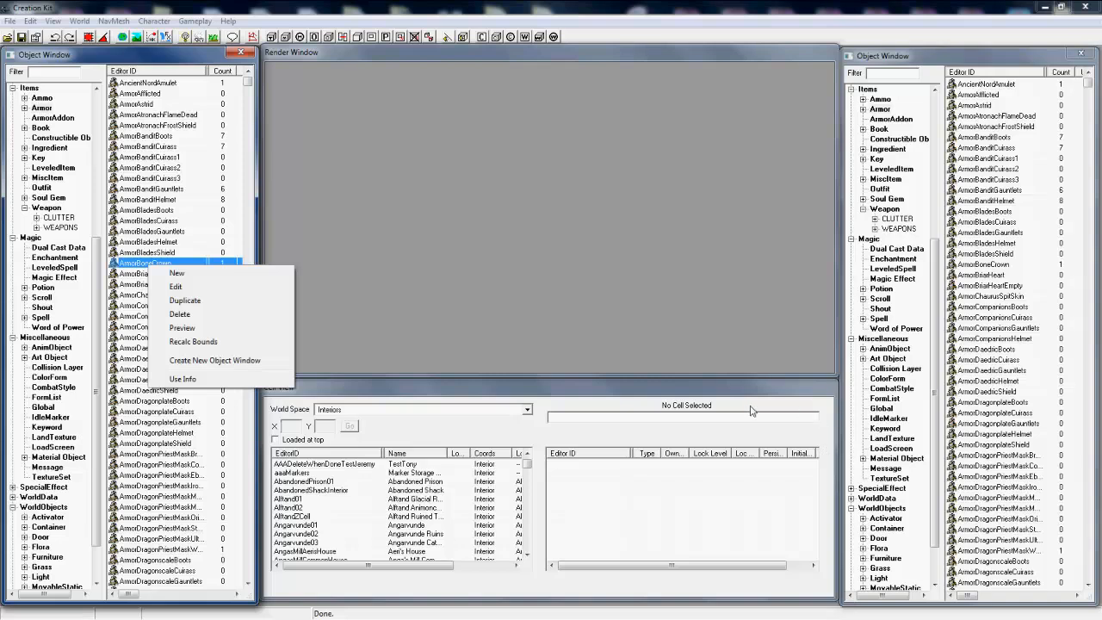
left_click(286, 177)
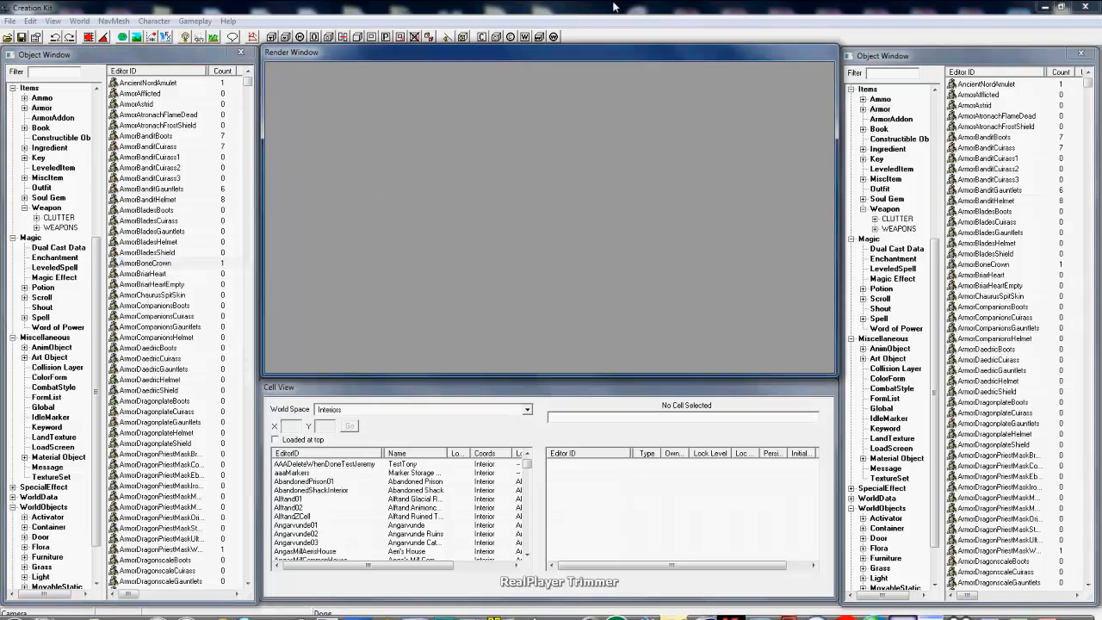
Step: Collapse the expanded Actors, Character, Magic, Miscellaneous and WorldObjects categories in the second Object Window
mouse_move(890, 14)
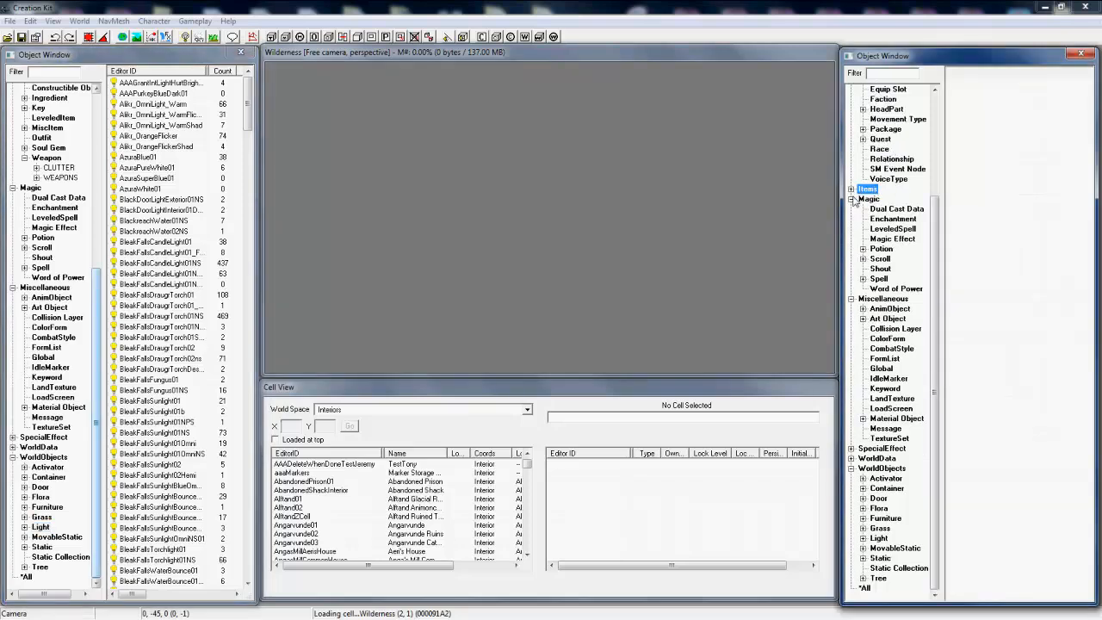
scroll(855, 203, "up", 3)
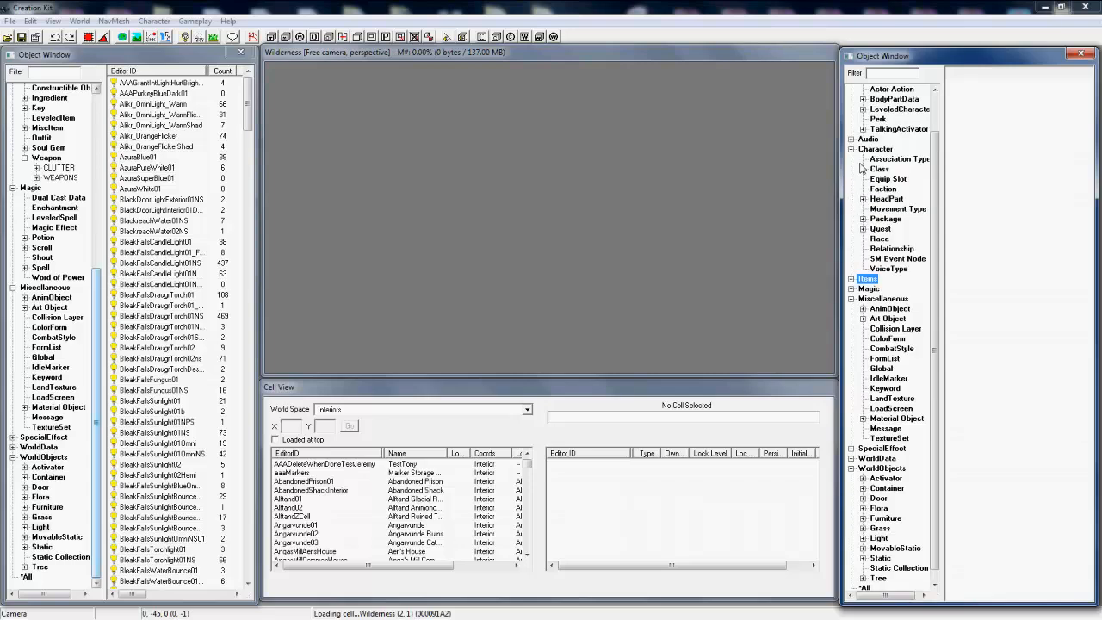
left_click(852, 150)
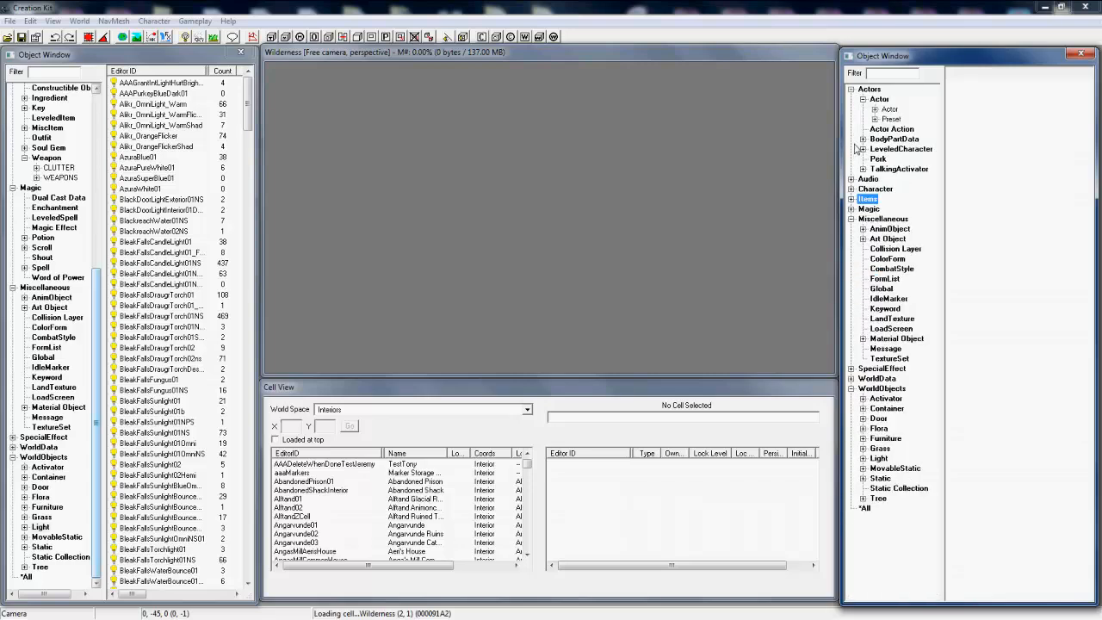
left_click(851, 91)
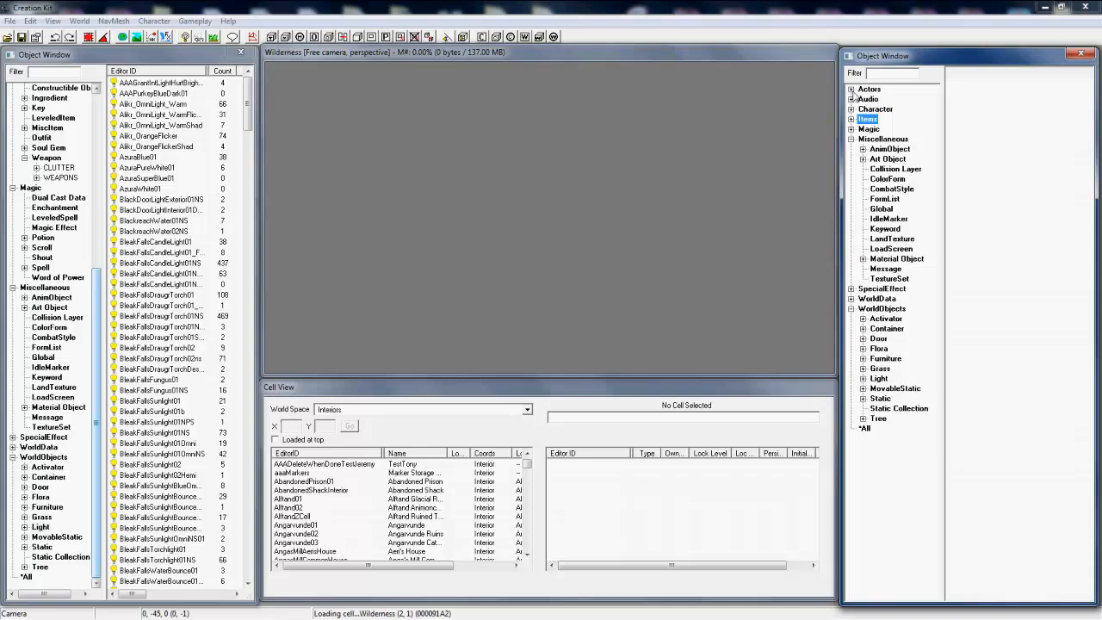
left_click(852, 139)
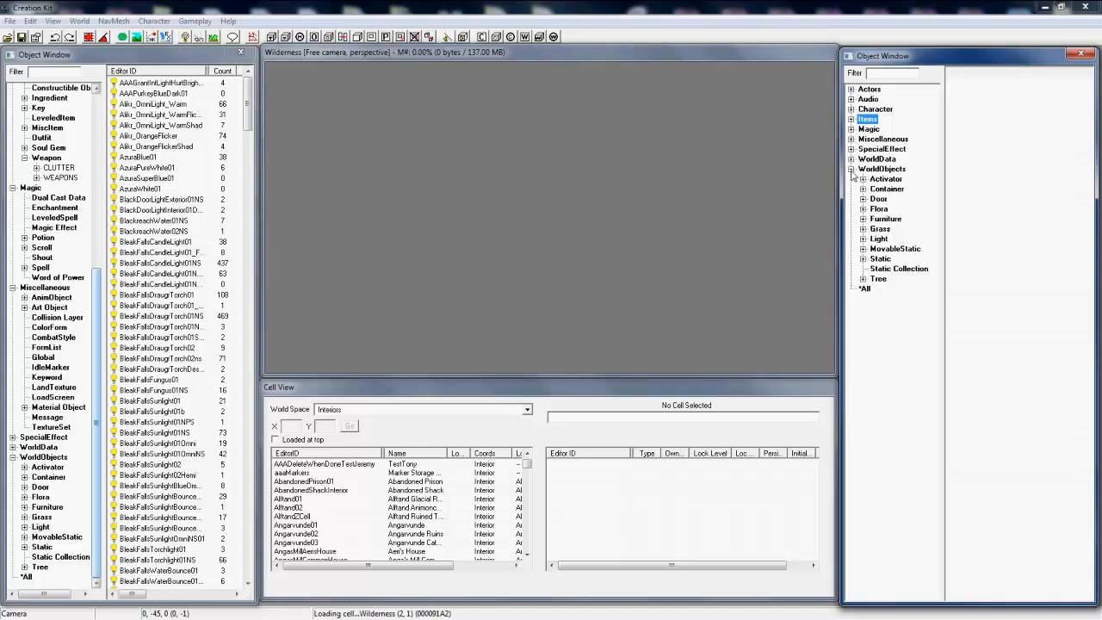
left_click(852, 169)
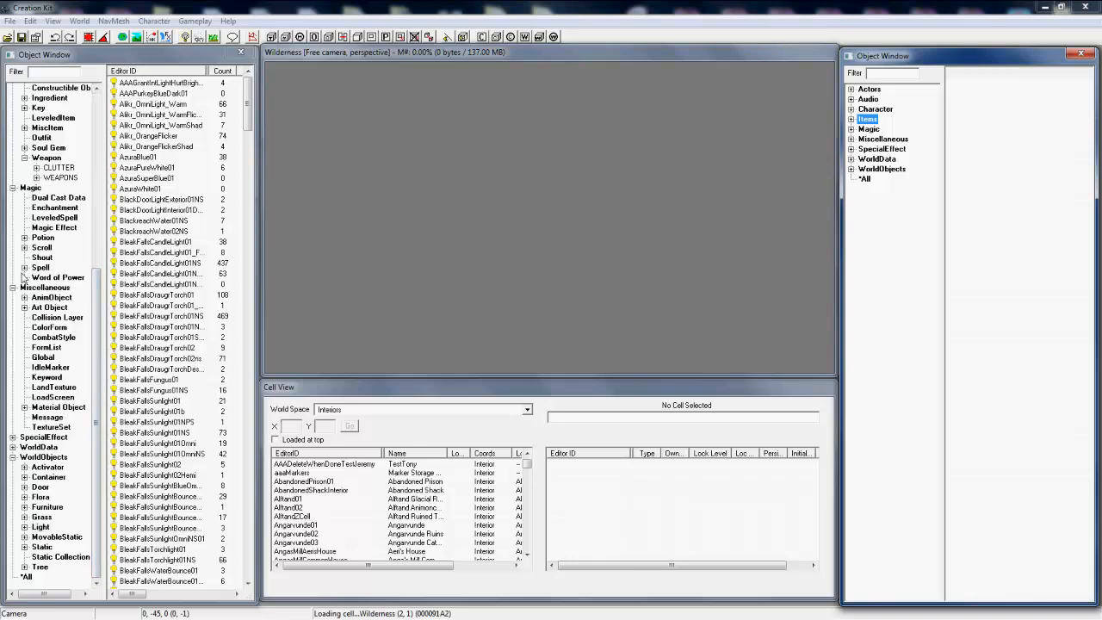
Step: List the Static world objects in the first Object Window and filter them by "imp"
left_click(14, 189)
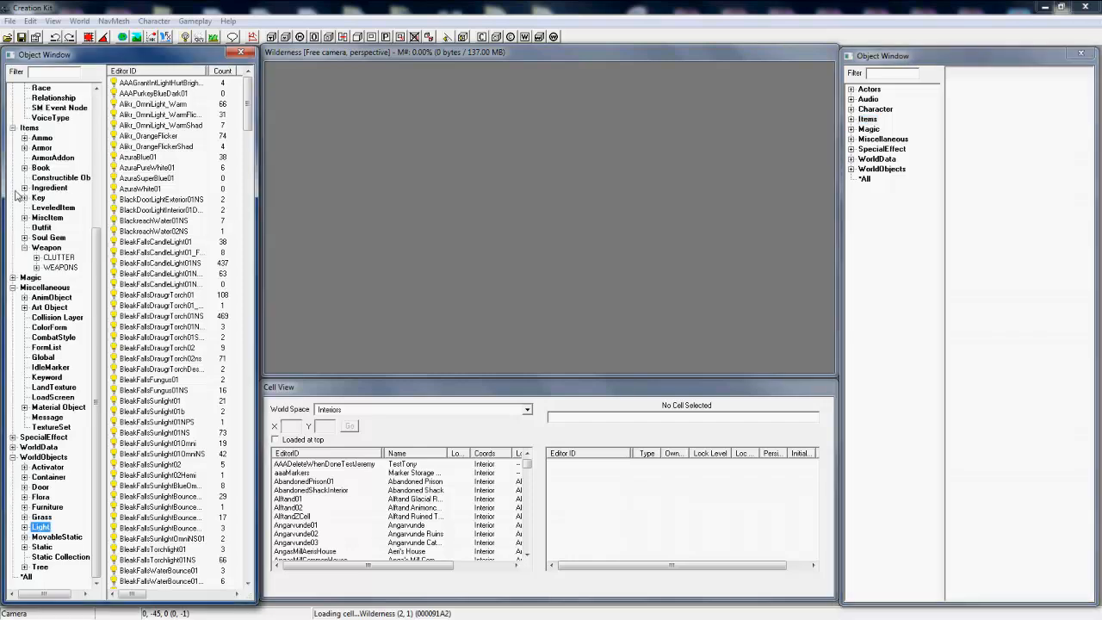
left_click(13, 277)
scroll(43, 337, "down", 3)
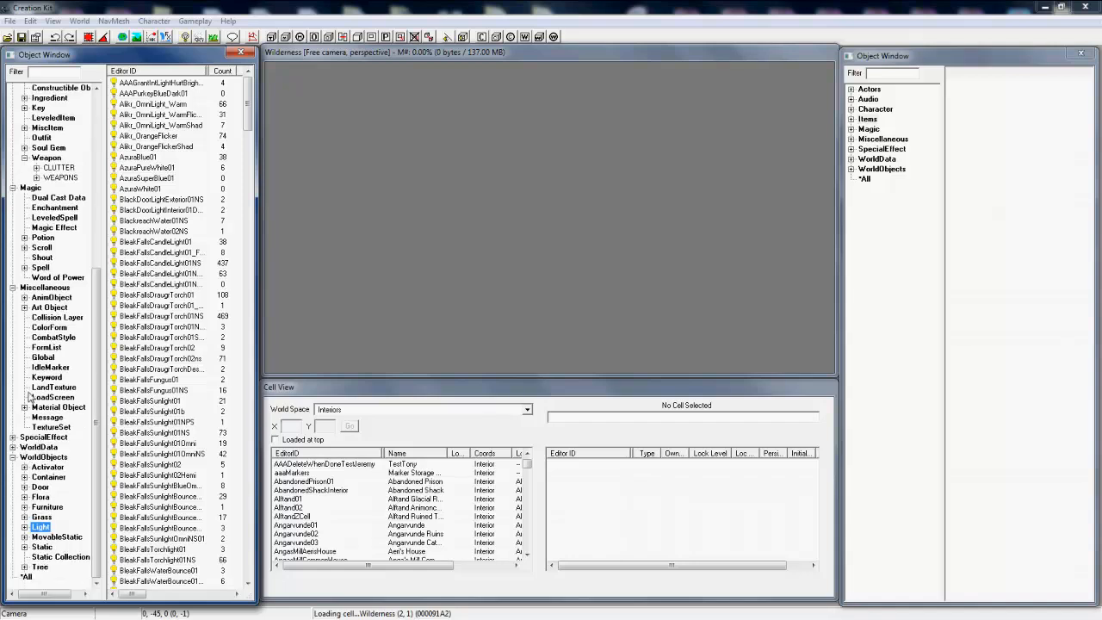
left_click(43, 546)
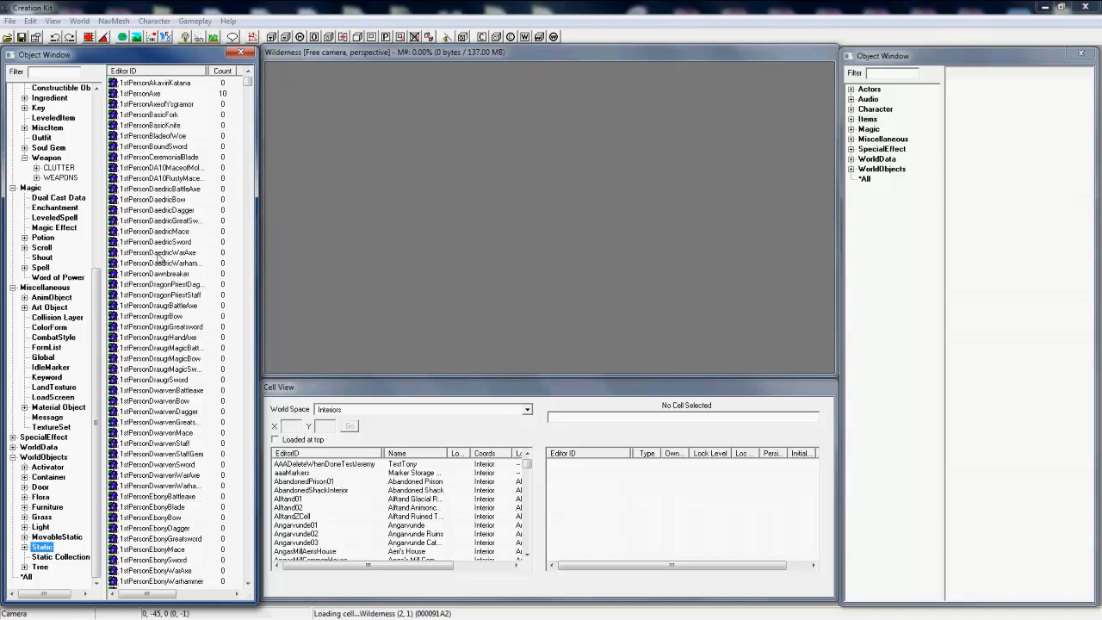
left_click(190, 116)
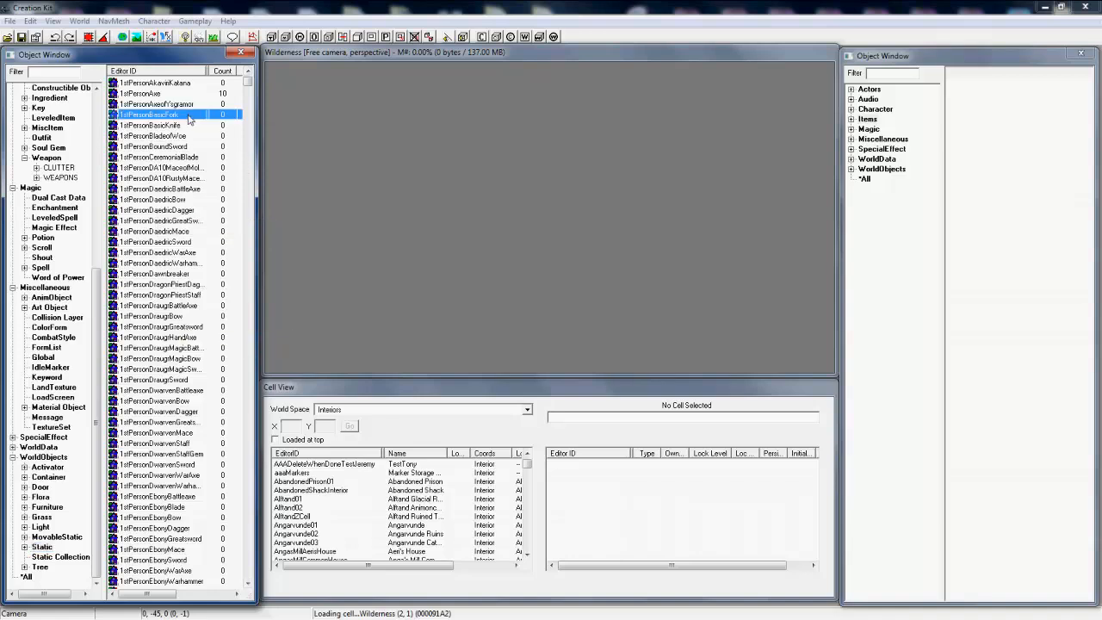
left_click(63, 71)
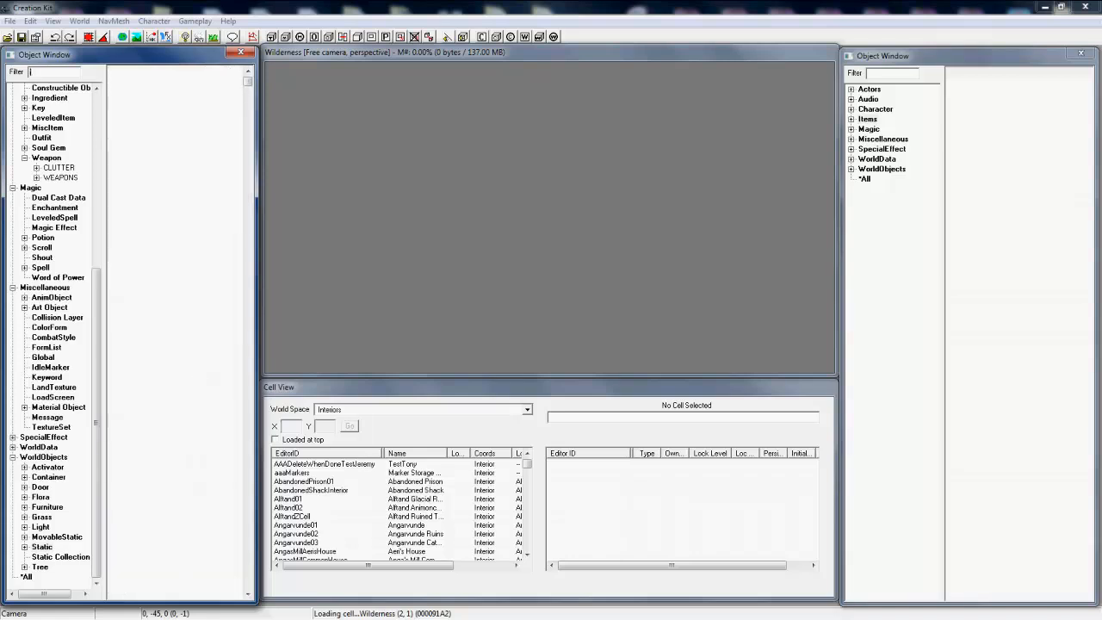
type("imperial")
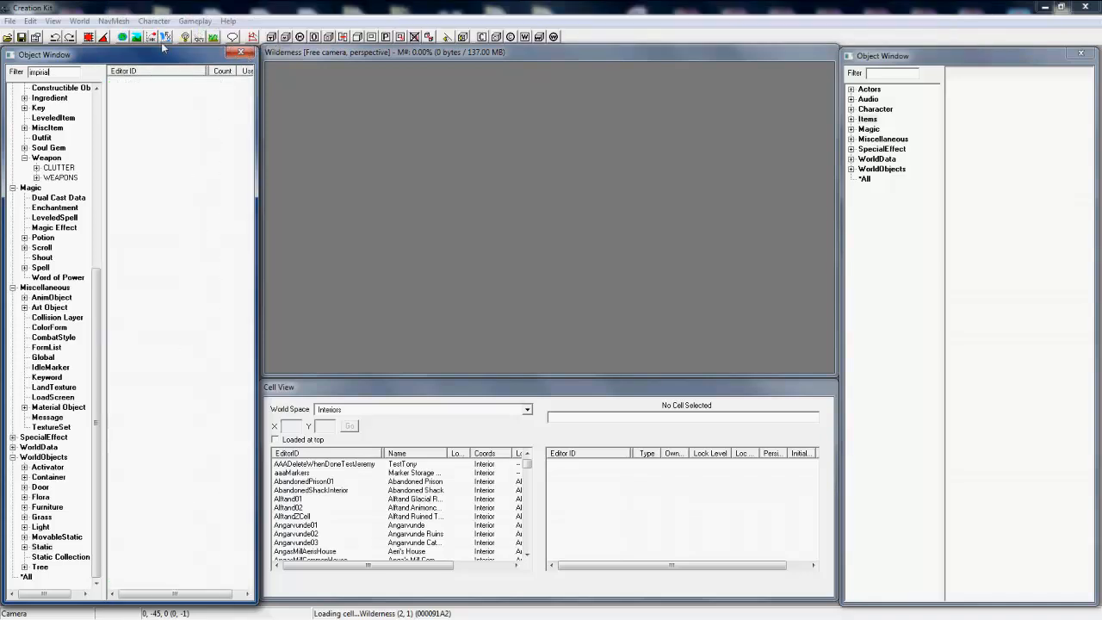
mouse_move(3, 146)
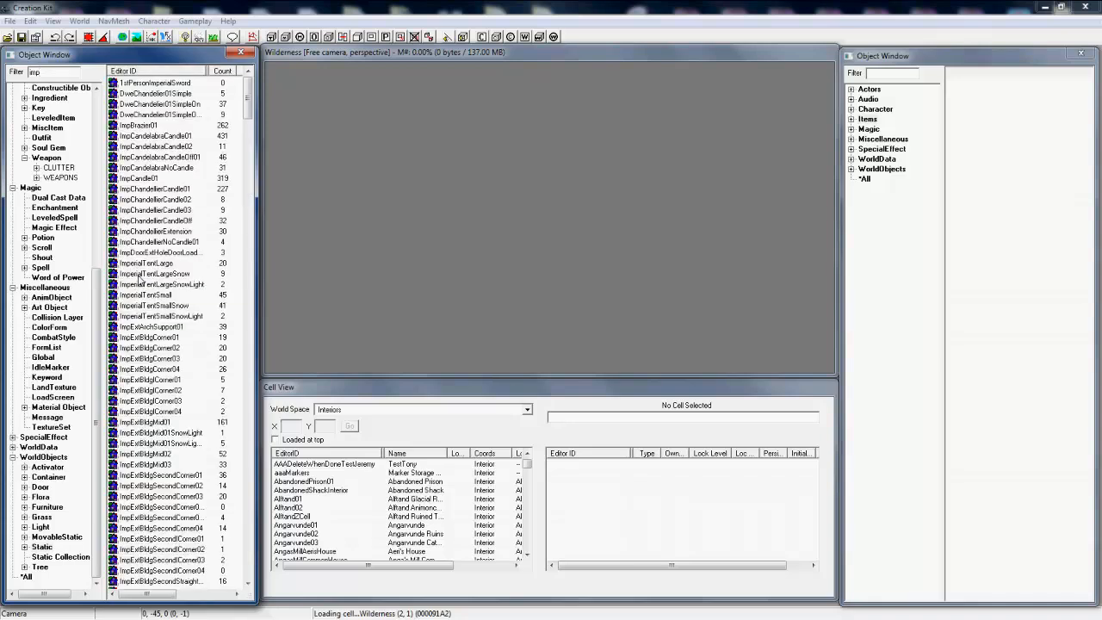
Step: Open the 1stPersonImperialSword static for editing and change its ID to 001stPersonCoolSword
left_click(126, 83)
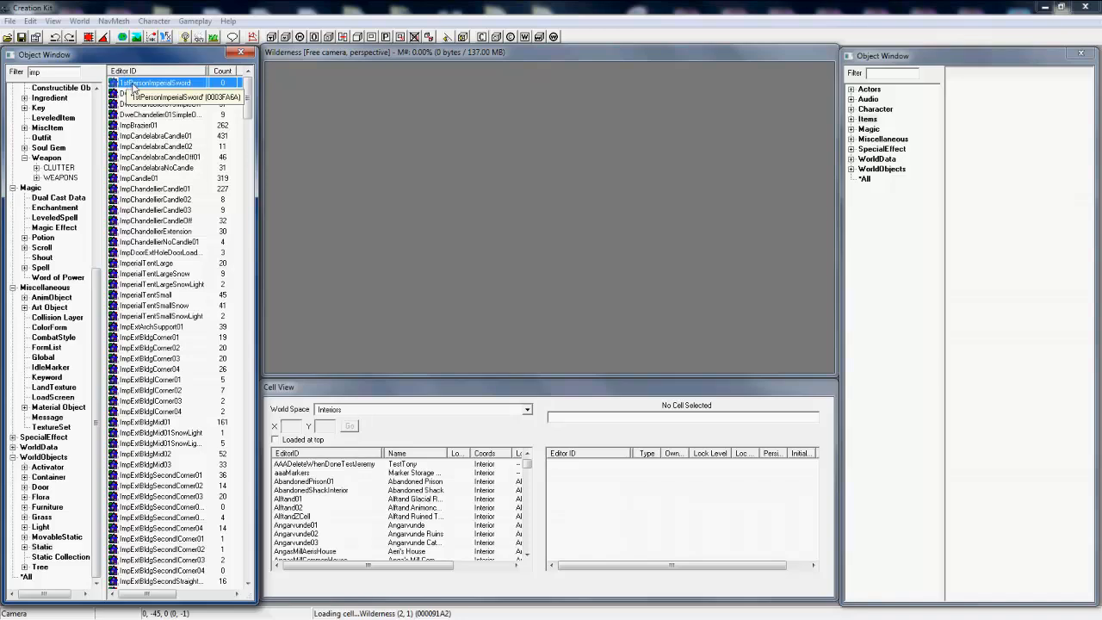
right_click(132, 86)
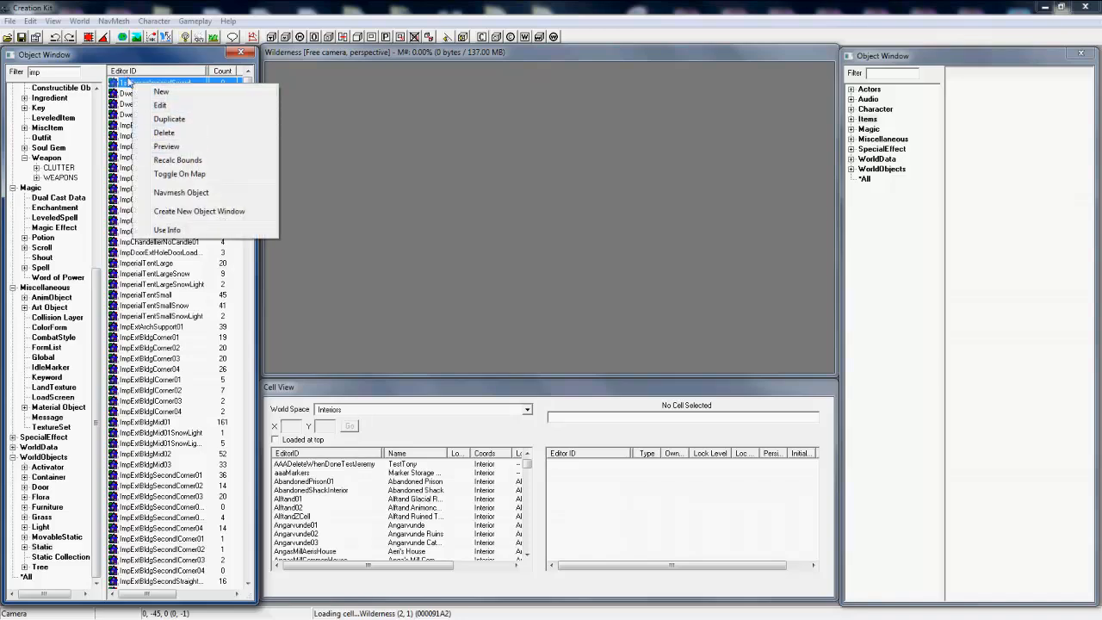
left_click(161, 105)
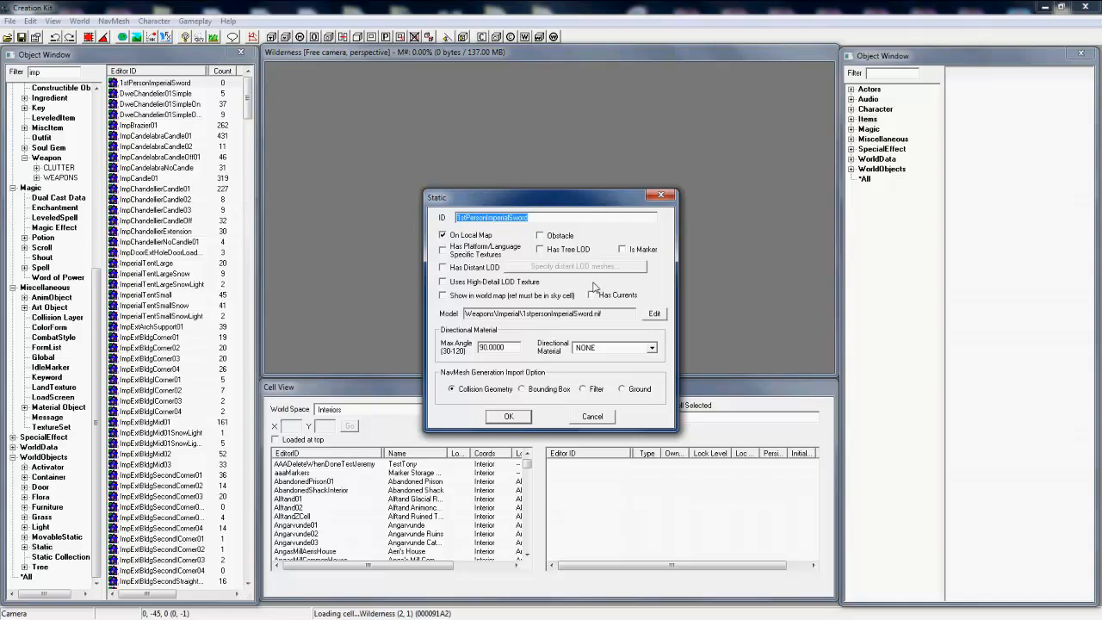
left_click(556, 218)
double_click(555, 218)
left_click_drag(529, 218, 493, 218)
key("BackSpace")
key("BackSpace")
key("BackSpace")
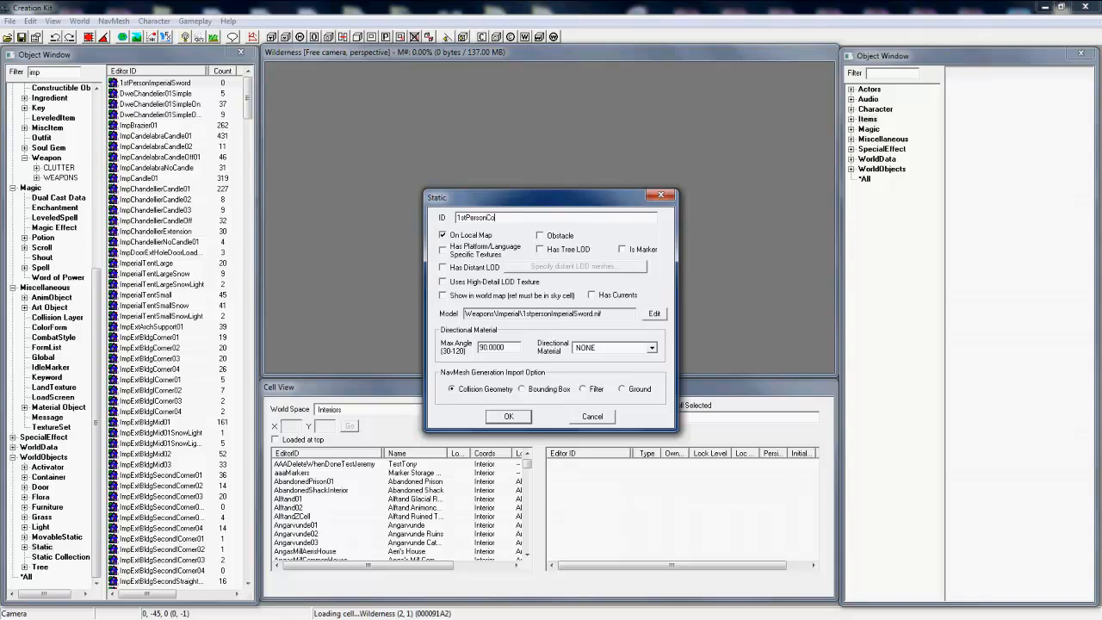
type("Cool Swor")
type("00")
Step: Set the static's model file to 1stpersonimperialsword.nif from the weapons\Tutorial meshes folder
left_click(654, 314)
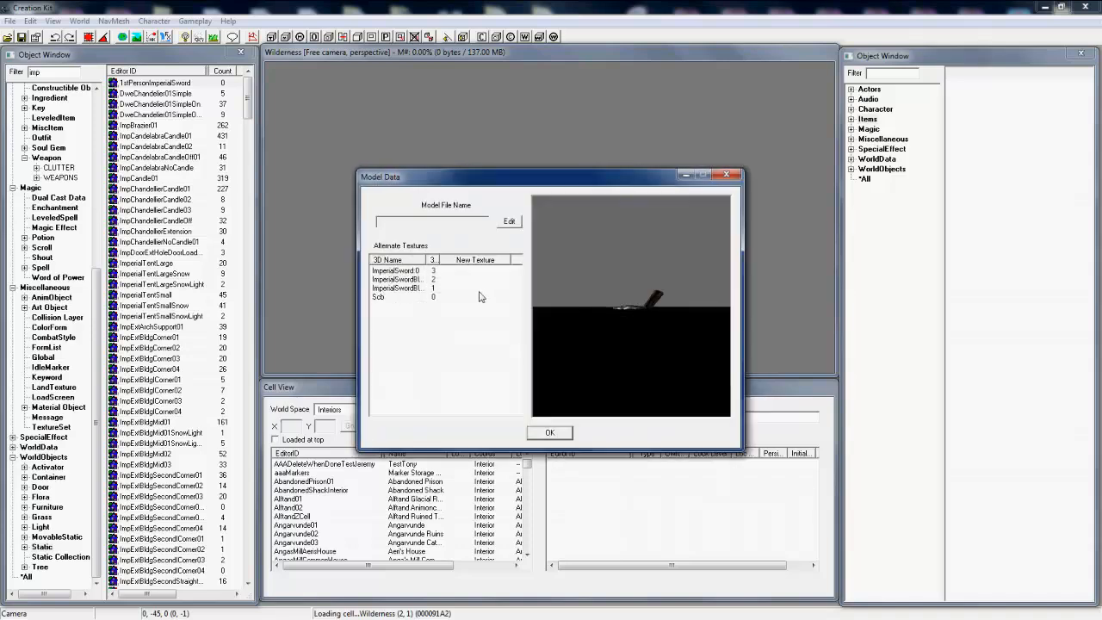
left_click_drag(549, 243, 517, 316)
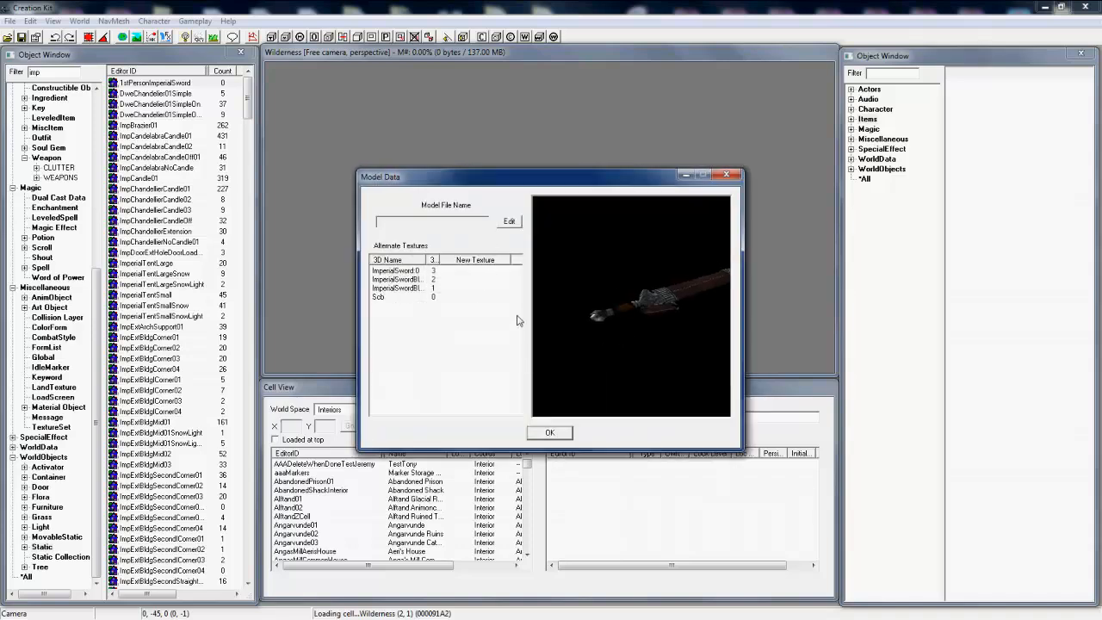
left_click(509, 221)
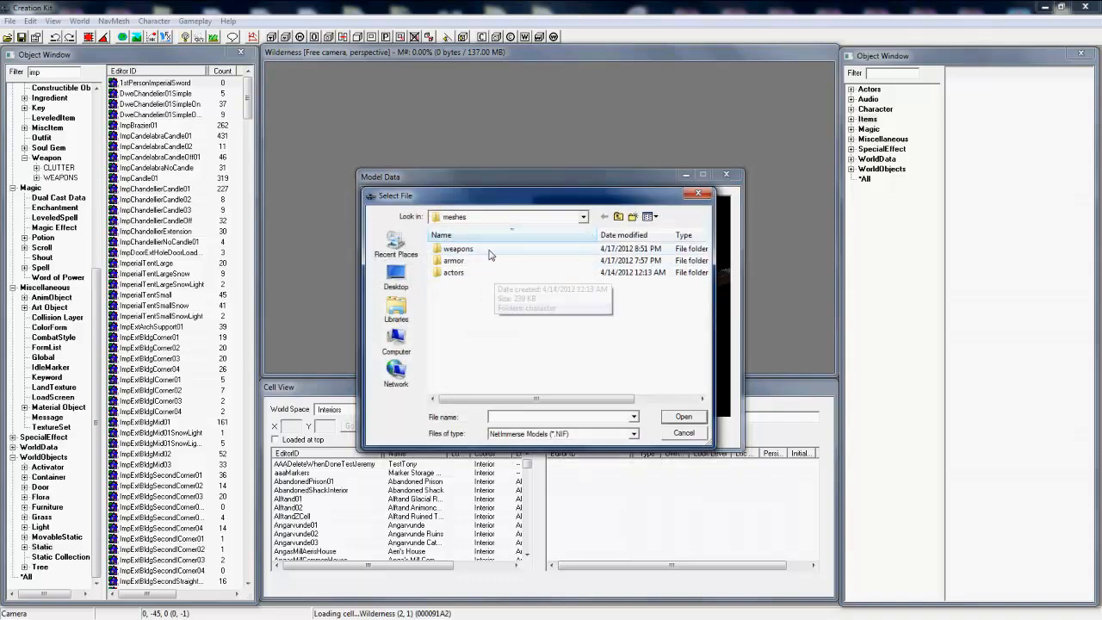
left_click_drag(487, 206, 482, 257)
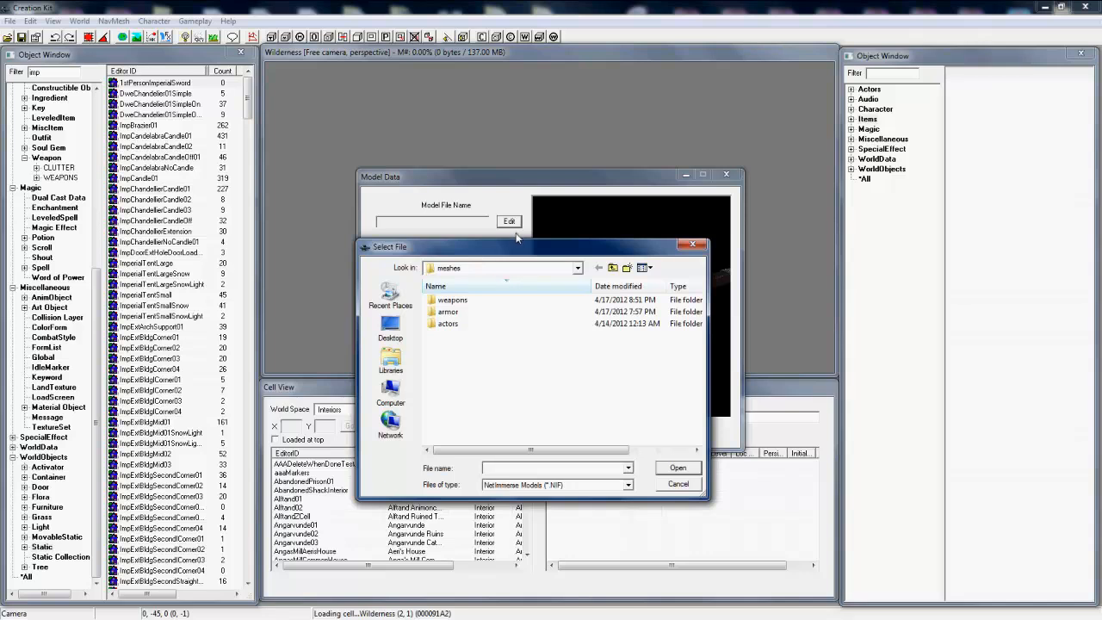
left_click(448, 302)
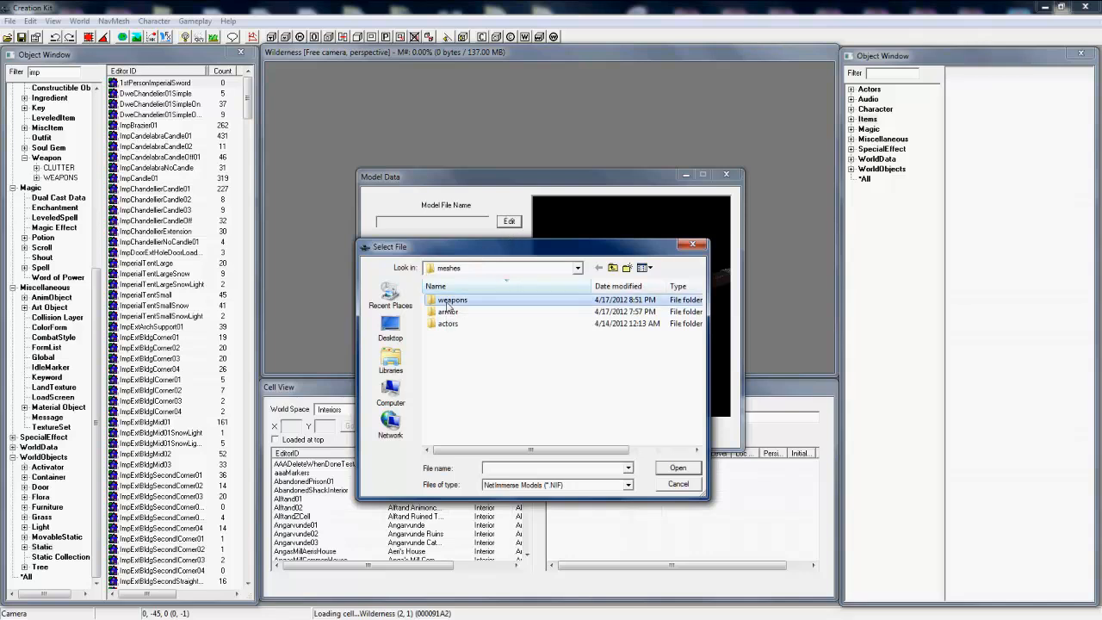
double_click(447, 302)
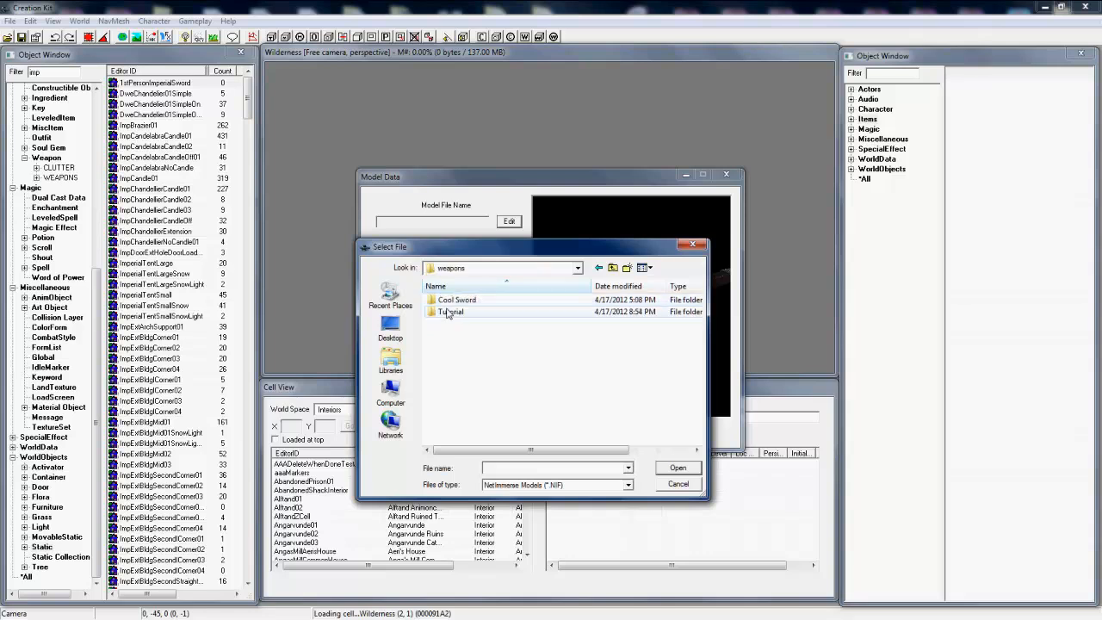
double_click(448, 310)
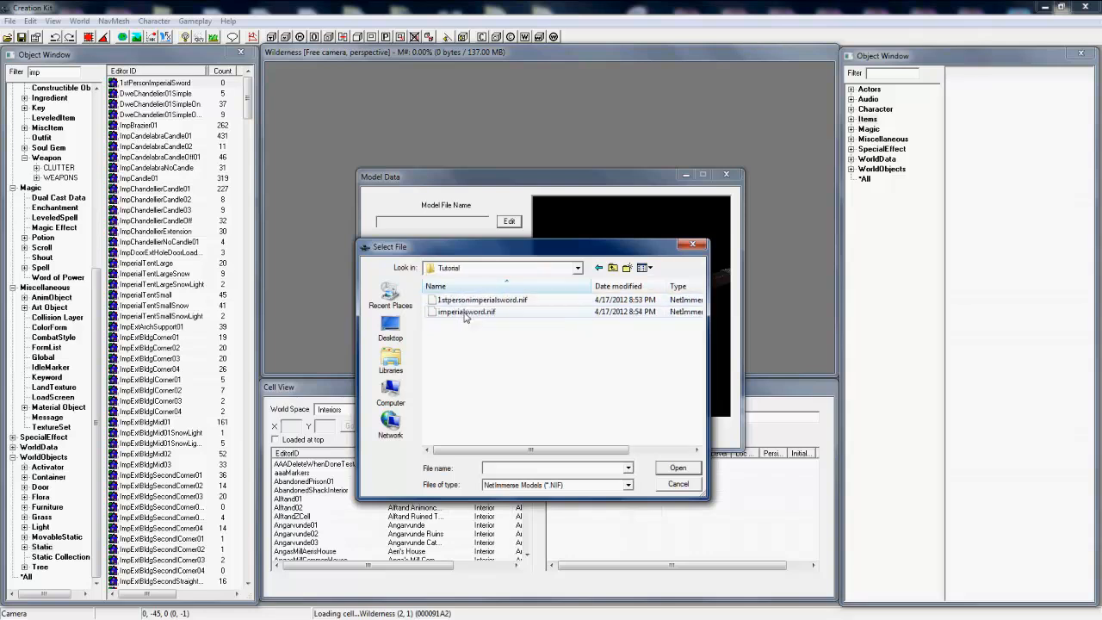
double_click(465, 300)
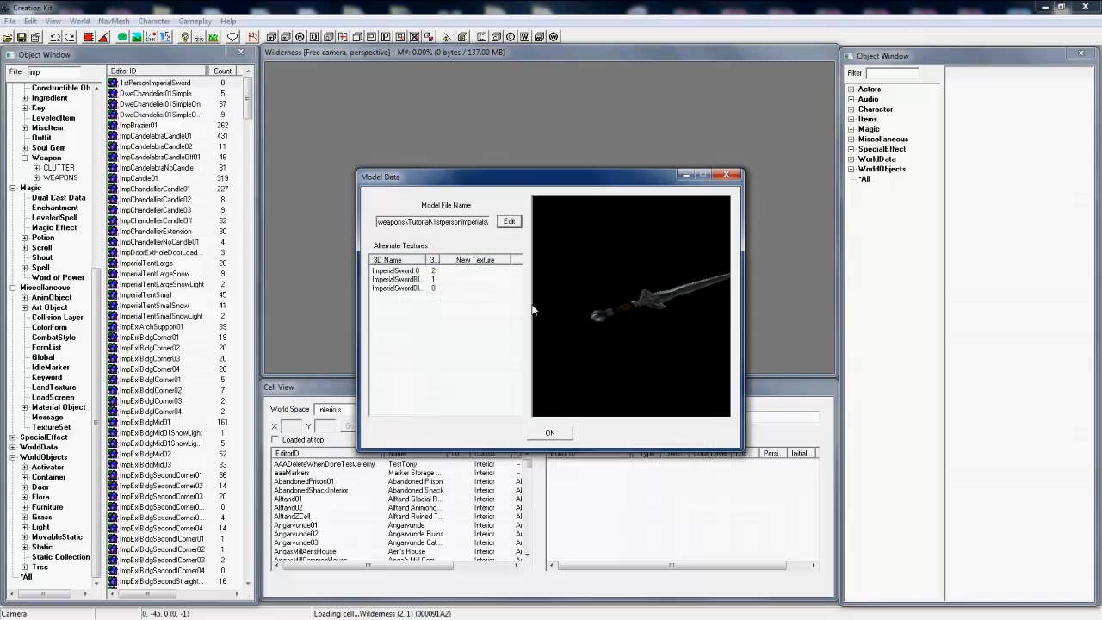
Step: Inspect the sword in the model preview, accept the model and save the static as a new form
left_click_drag(602, 314, 791, 329)
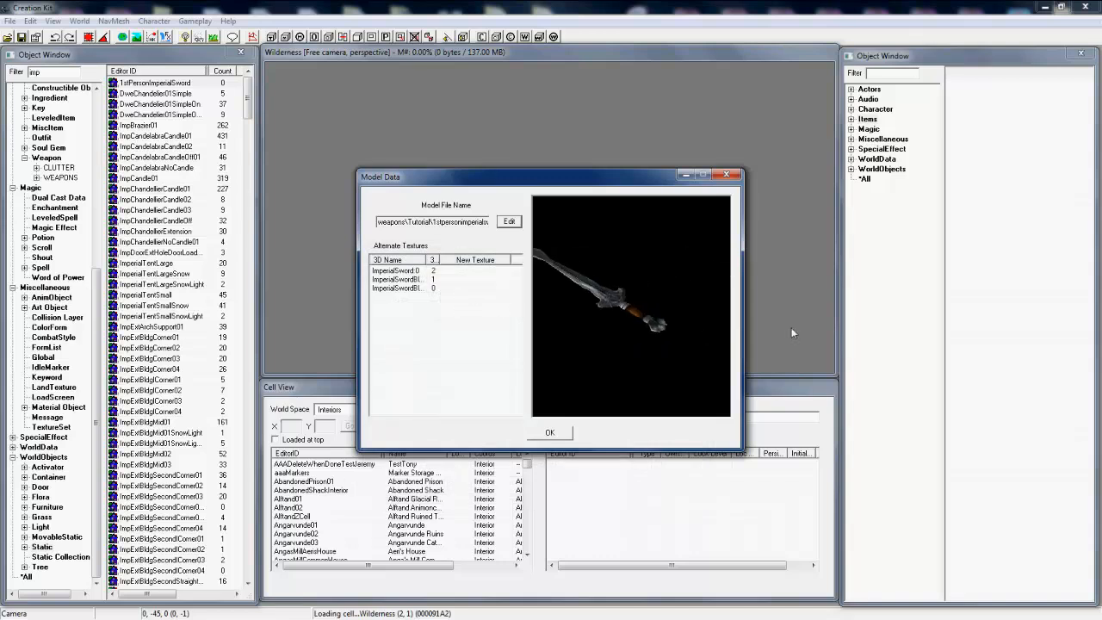
mouse_move(579, 300)
middle_mouse_down()
mouse_move(595, 309)
mouse_move(581, 299)
mouse_move(577, 316)
middle_mouse_up()
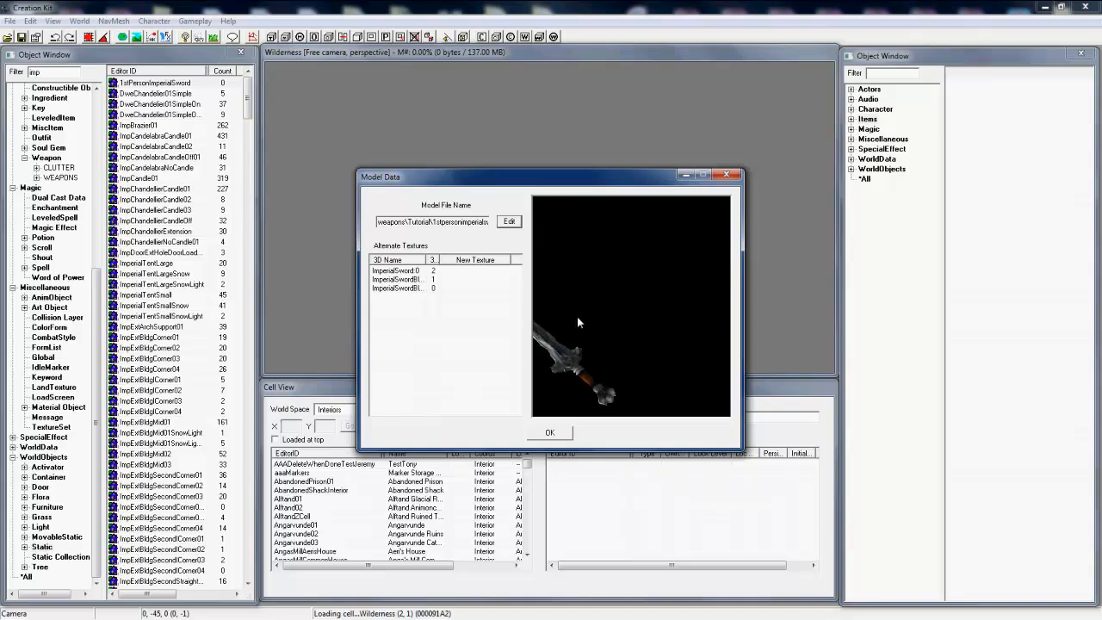
left_click(548, 433)
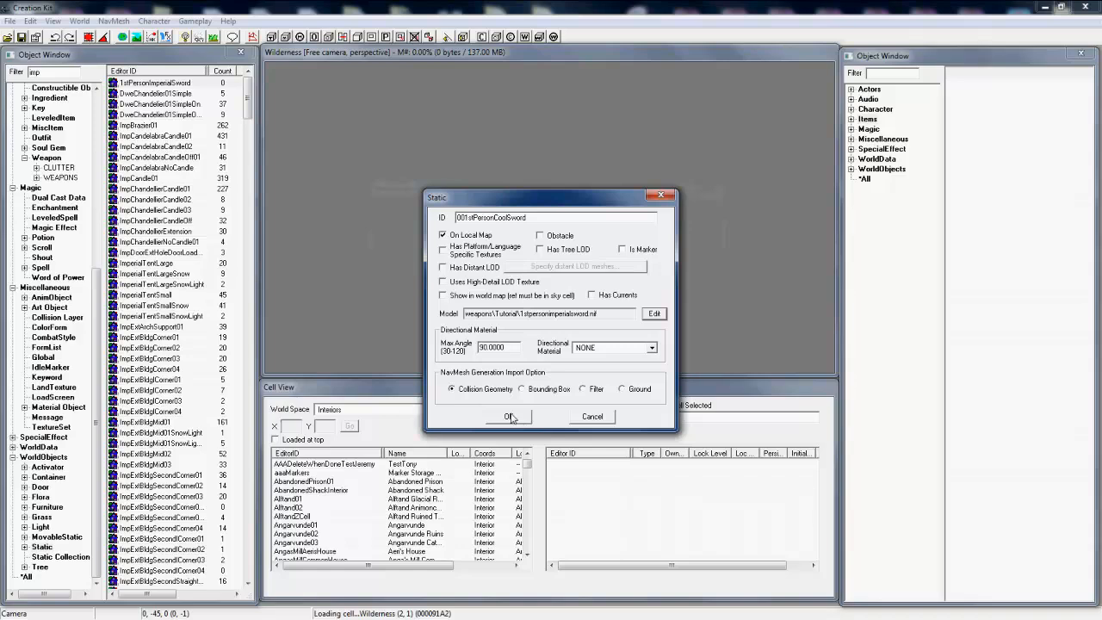
left_click(509, 416)
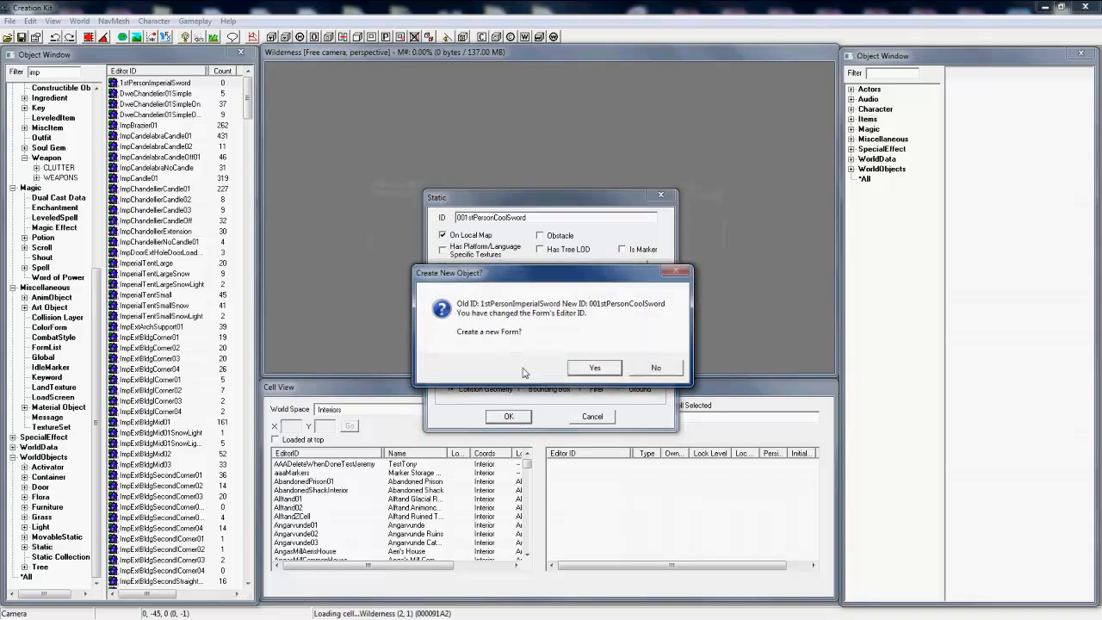
left_click(596, 368)
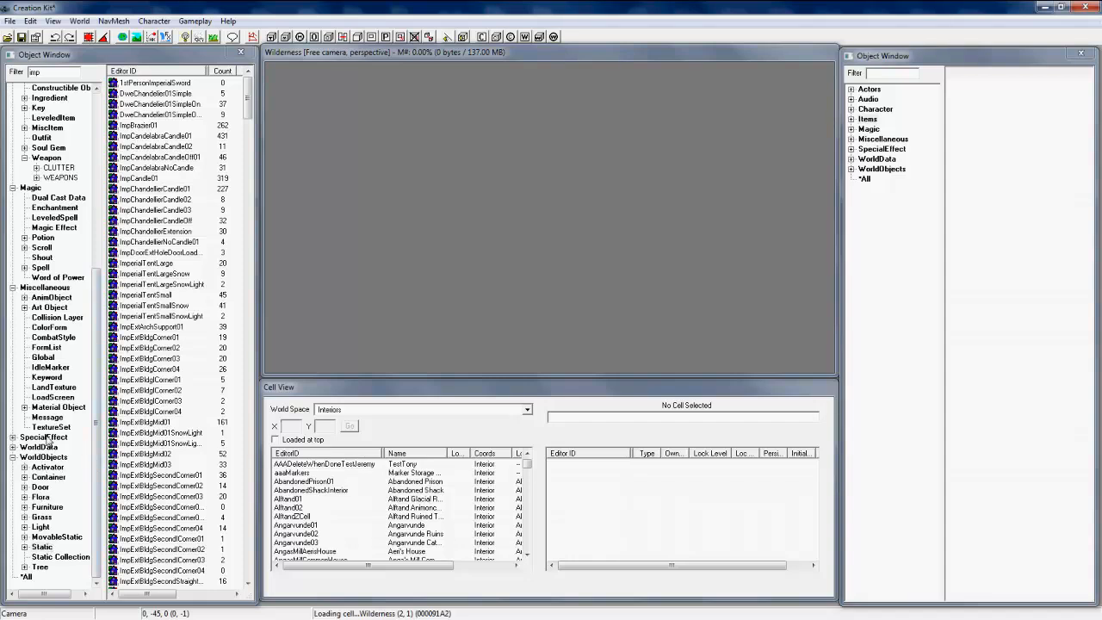
Step: List the texture sets filtered by "Ste" and open 1stPersonSteelSwordTexture for editing, accepting all warnings
left_click(50, 429)
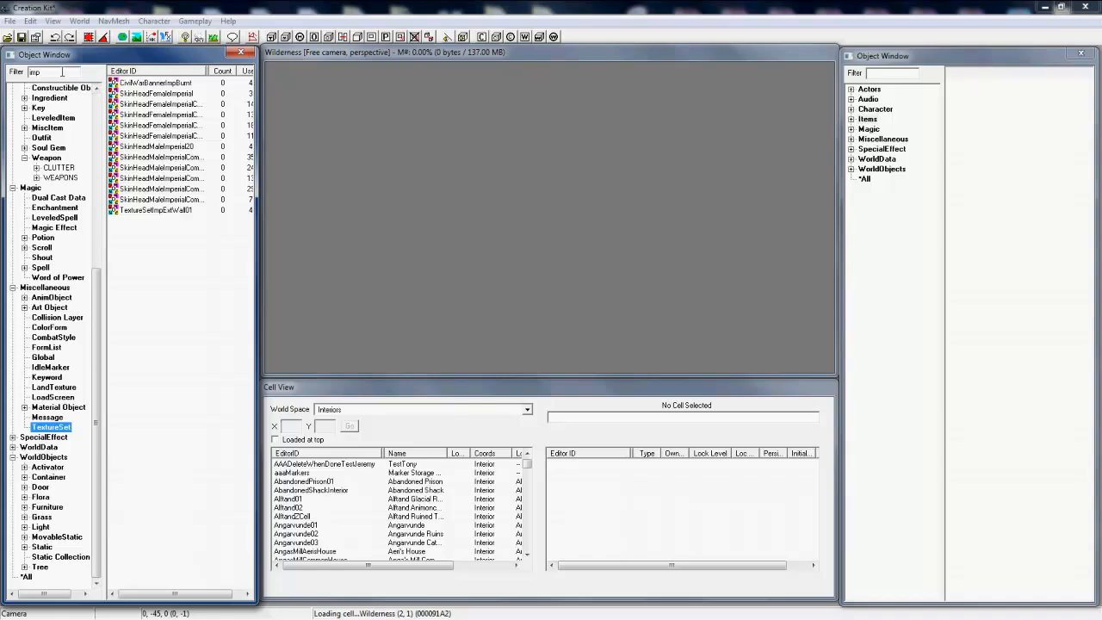
double_click(57, 72)
type("Ste")
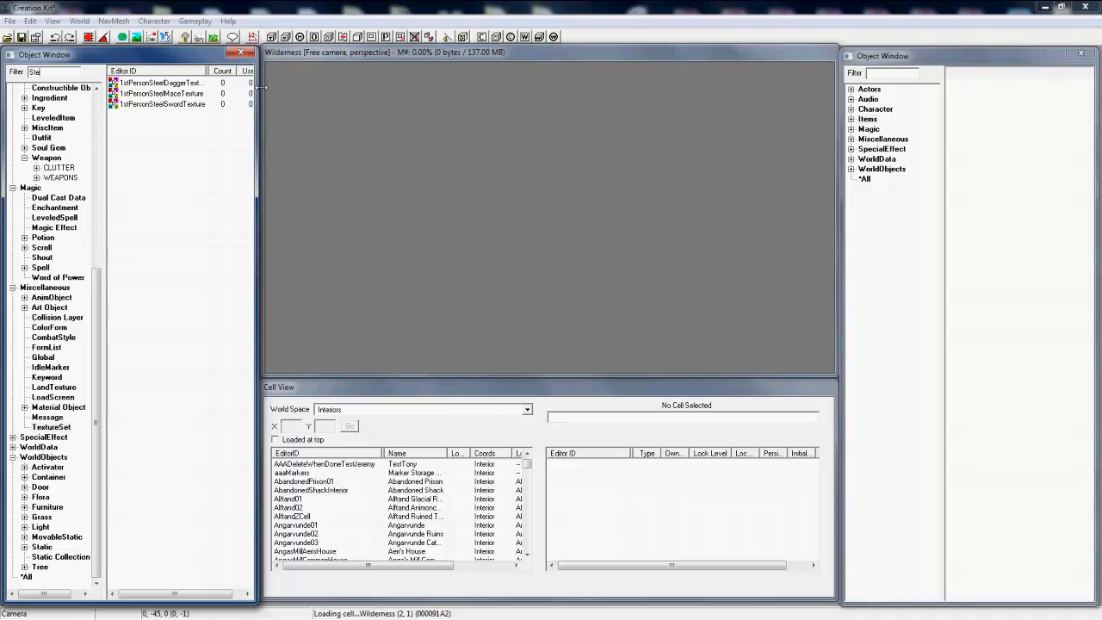
double_click(172, 105)
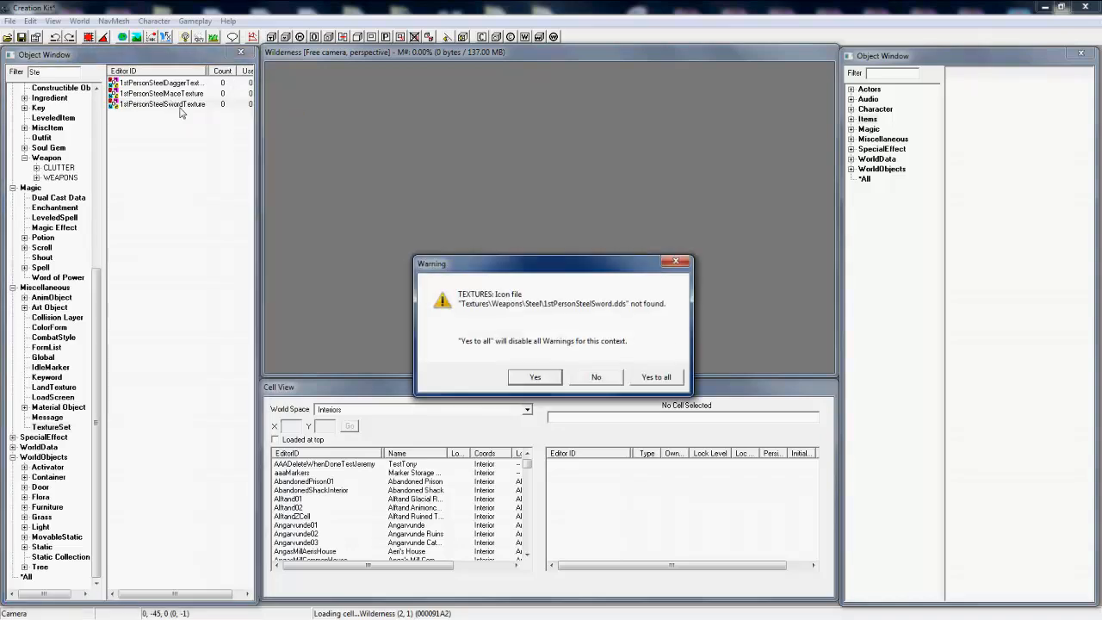
left_click(670, 379)
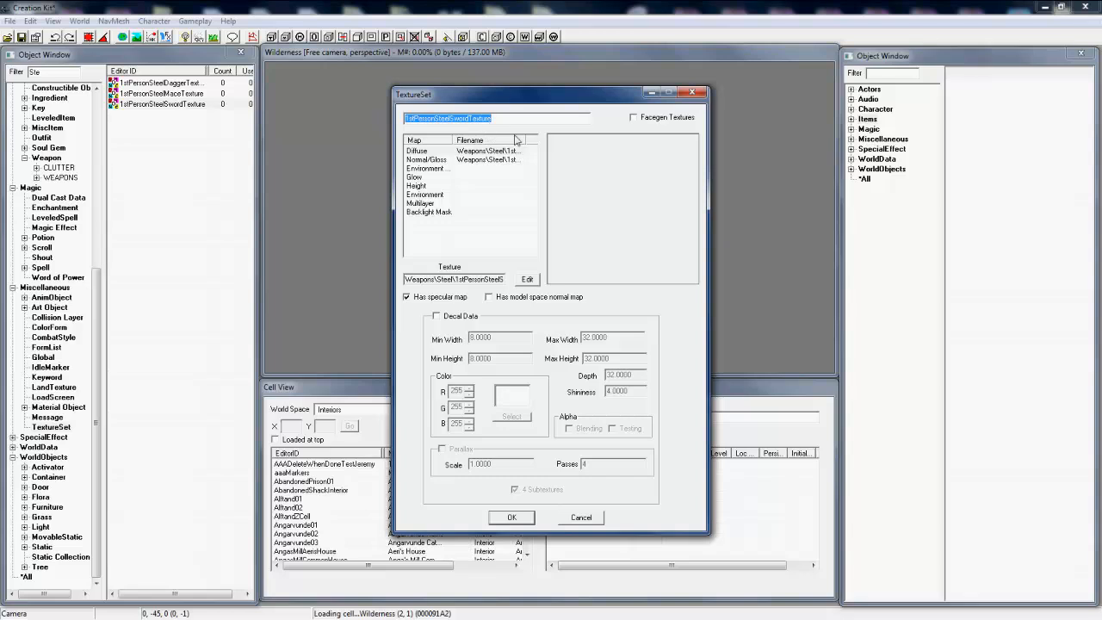
Step: Change the texture set's ID to 0001stPersonCoolSword
left_click(573, 117)
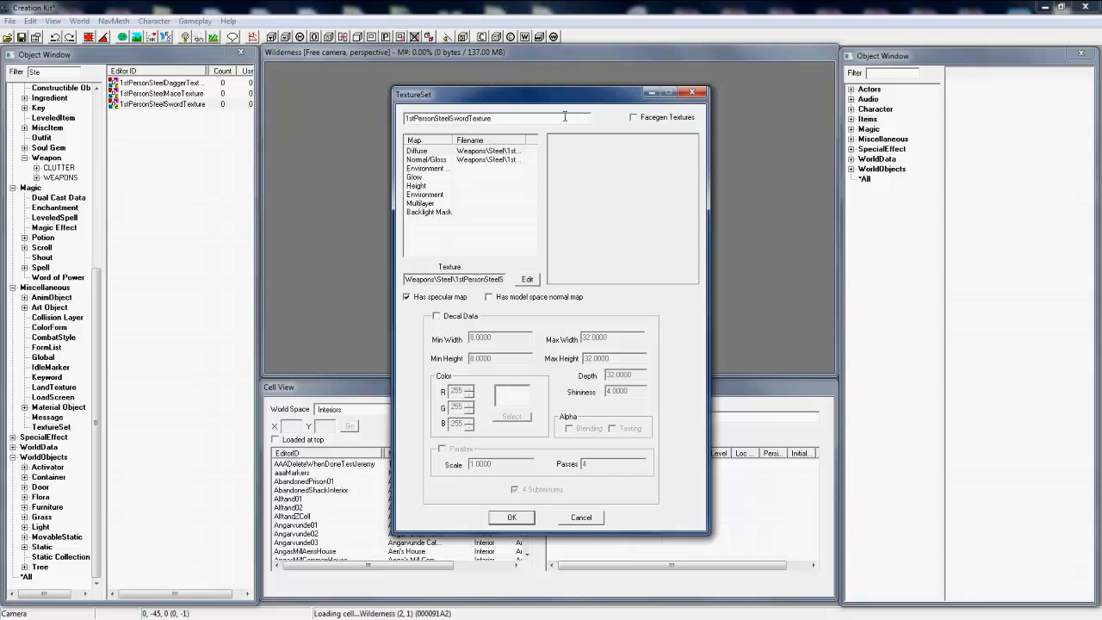
left_click_drag(564, 117, 448, 124)
key("BackSpace")
key("BackSpace")
type("Cool S")
type("000")
Step: Assign imperialsword.dds from the weapons\Tutorial textures folder to the texture set's Diffuse map
left_click(507, 152)
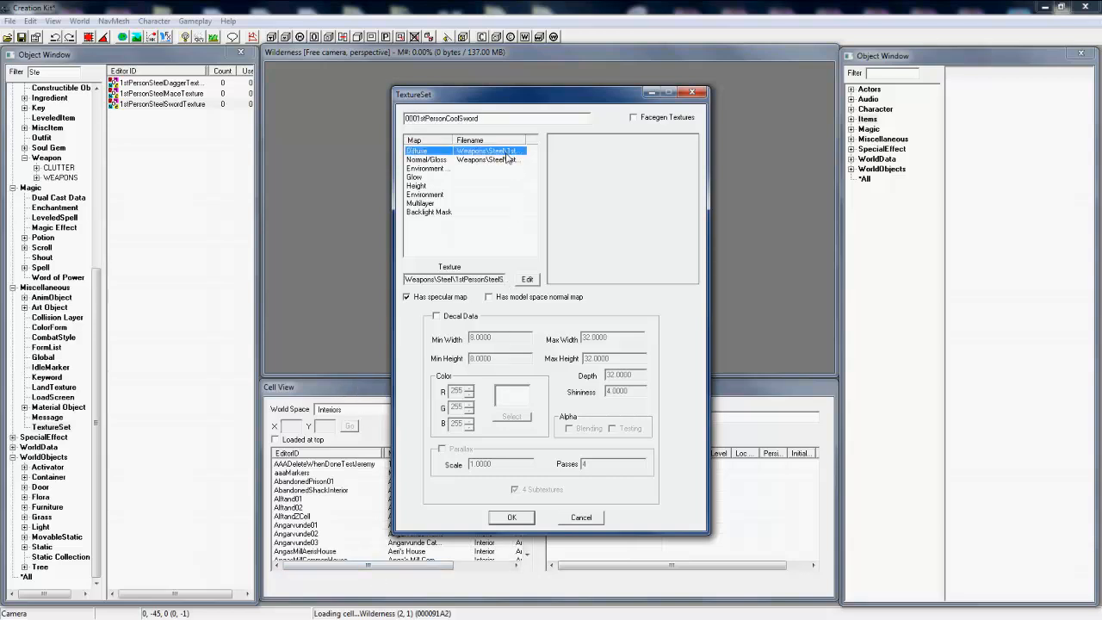
left_click(521, 284)
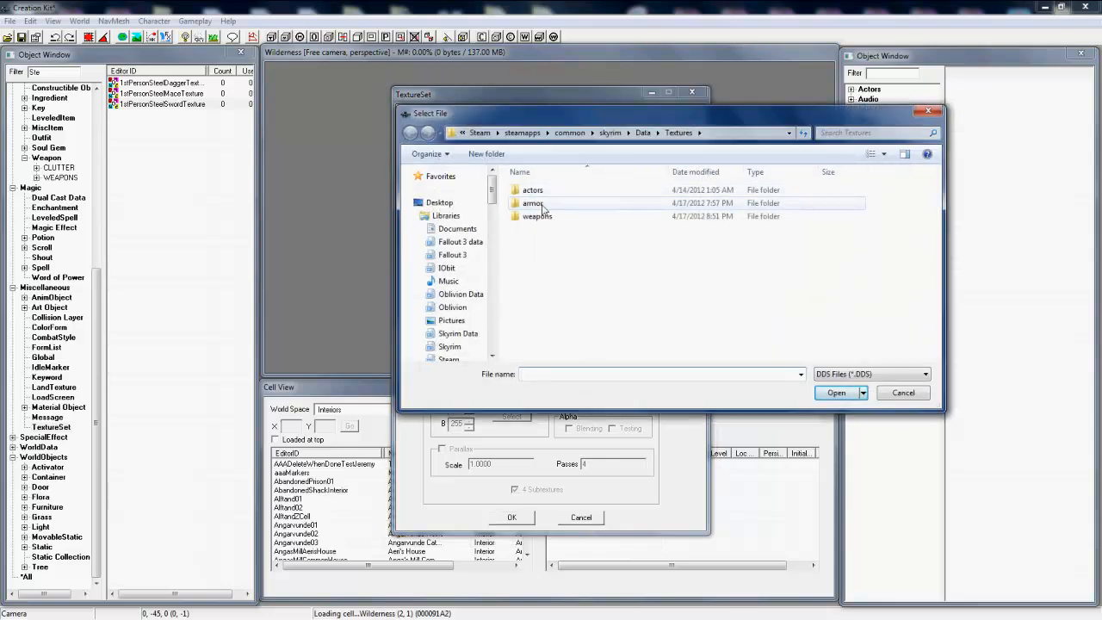
double_click(539, 216)
left_click(535, 203)
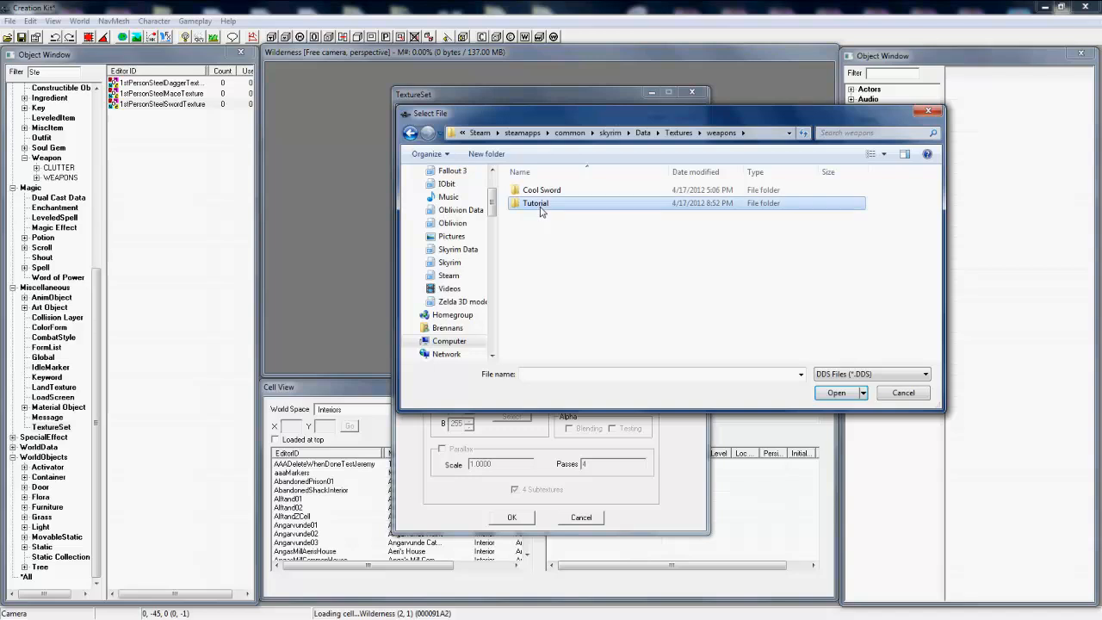
left_click(537, 203)
double_click(568, 210)
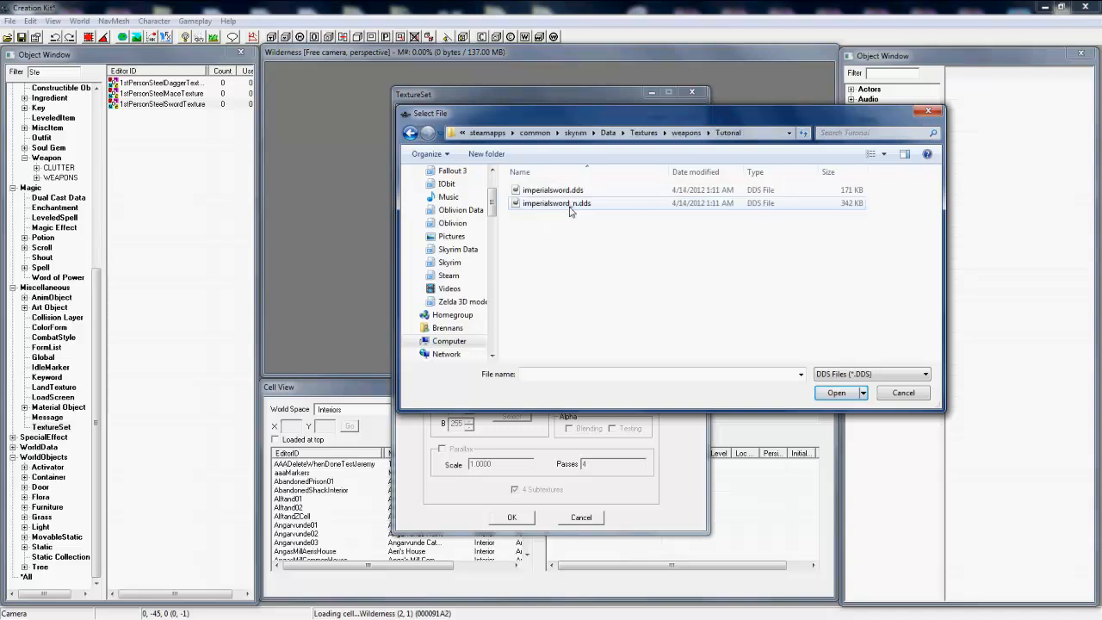
double_click(568, 188)
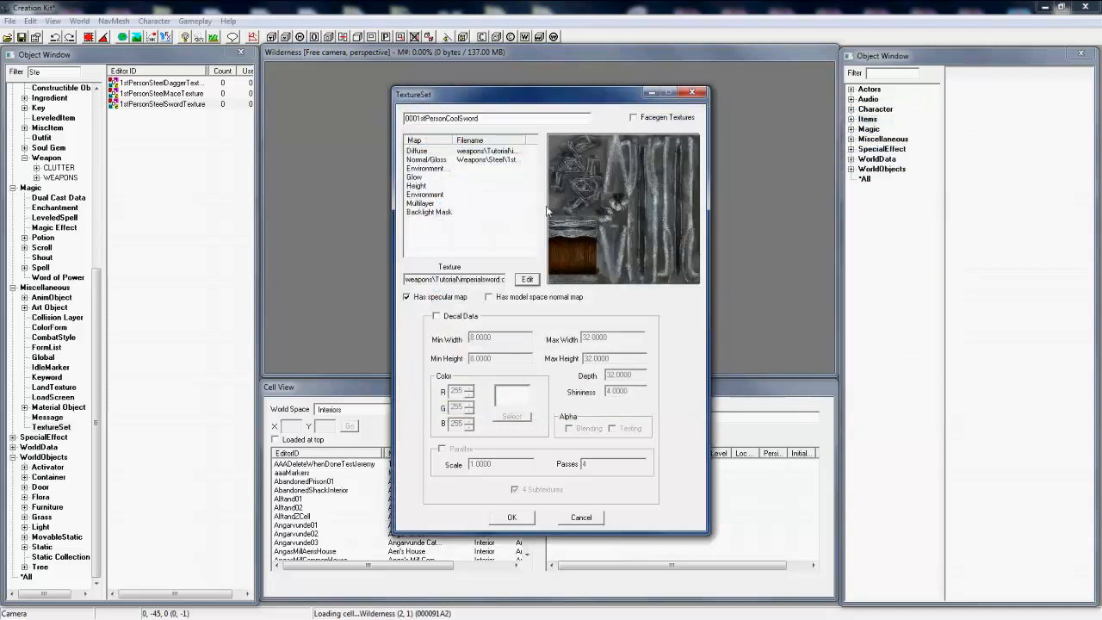
Step: Assign imperialsword_n.dds from the weapons\Tutorial textures folder to the Normal/Gloss map and save the texture set as a new form
left_click(504, 162)
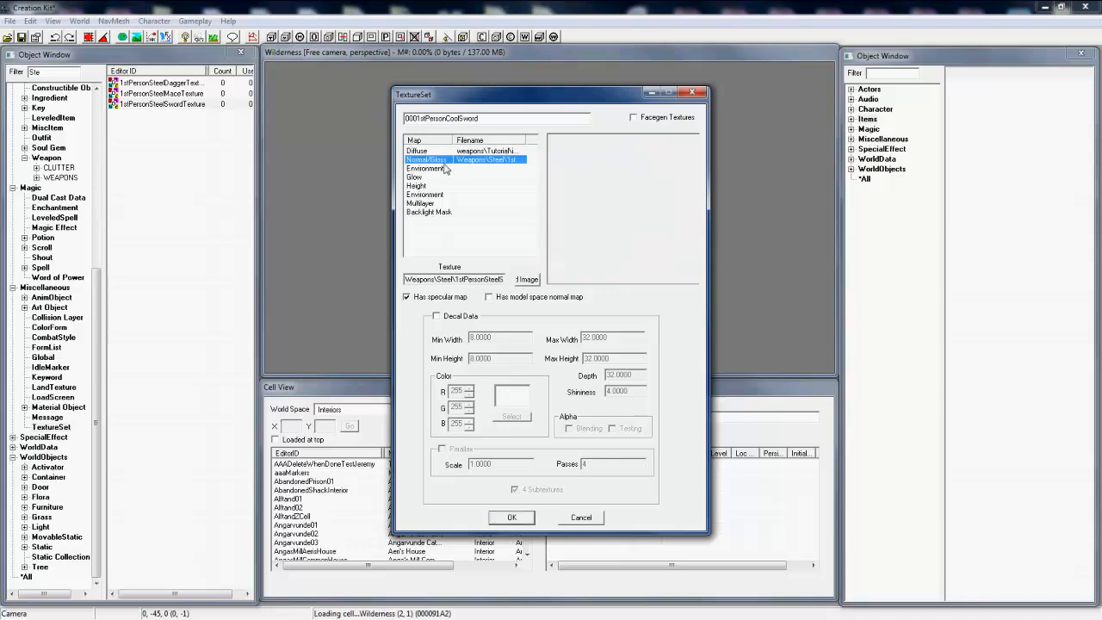
left_click(535, 278)
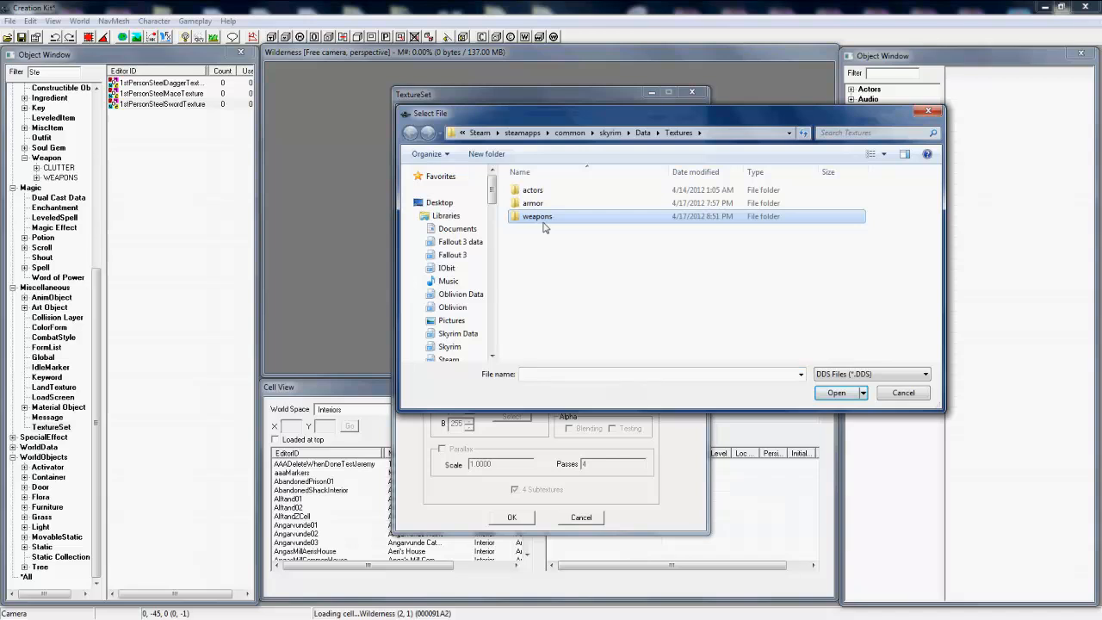
double_click(542, 219)
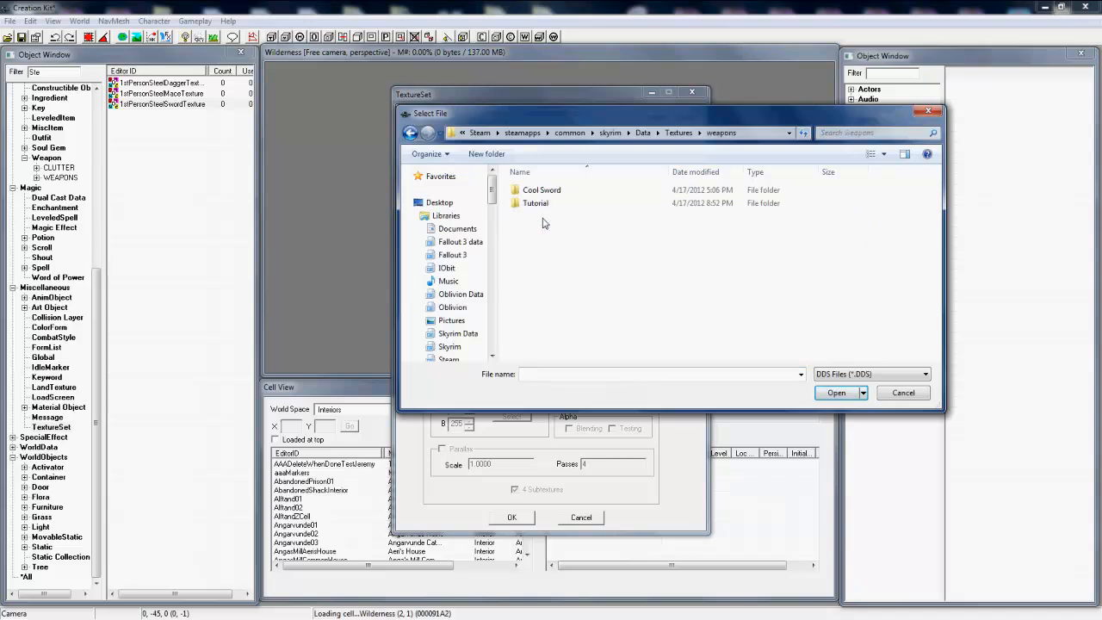
double_click(542, 203)
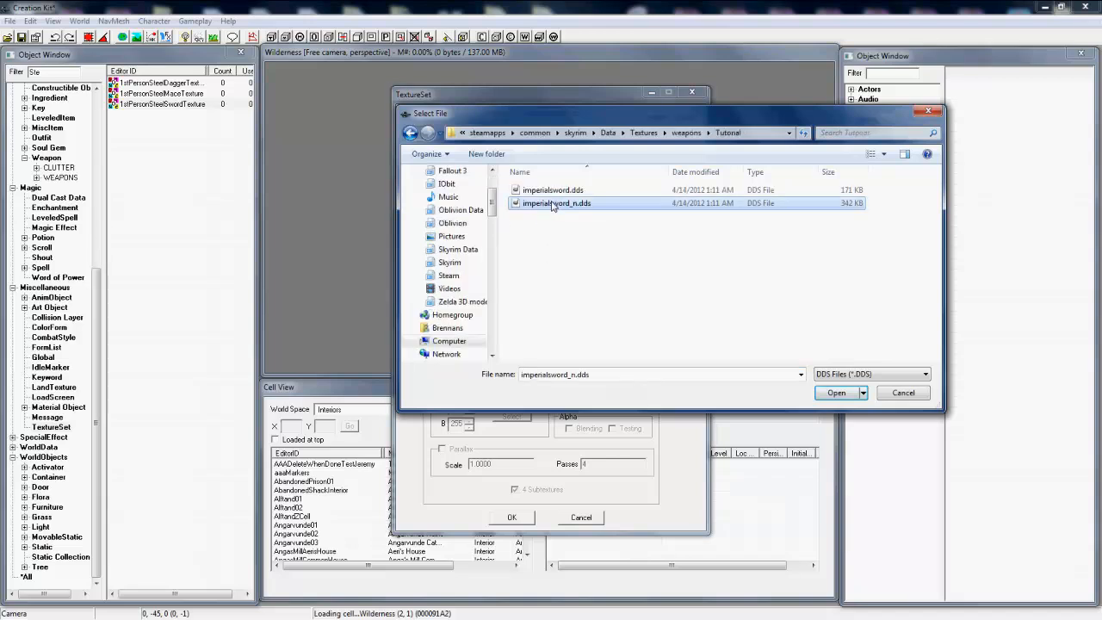
double_click(551, 203)
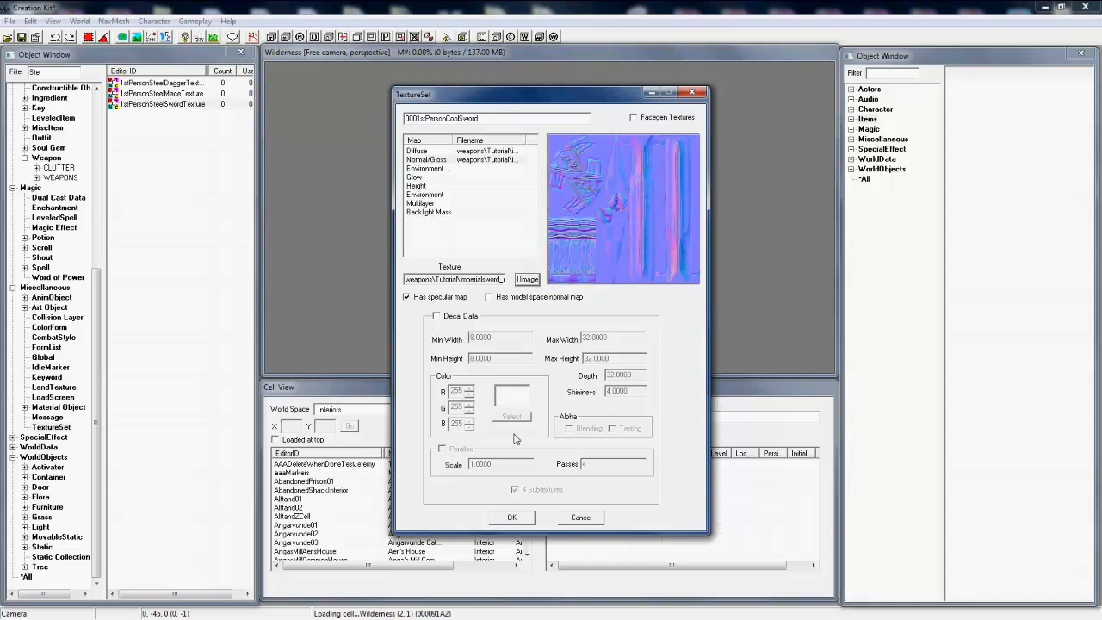
left_click(512, 518)
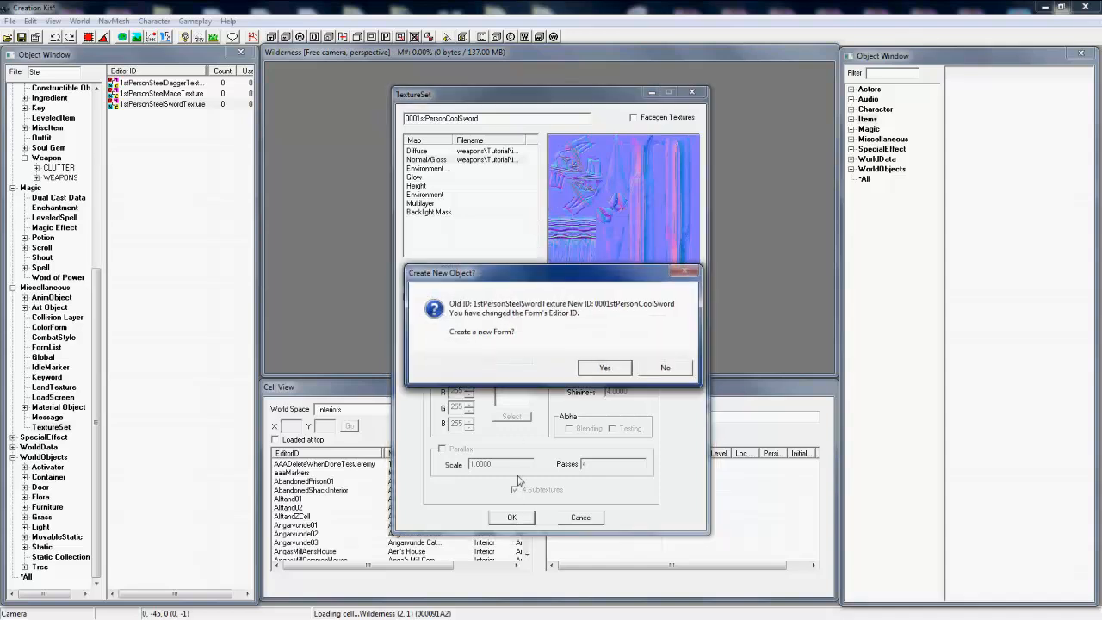
left_click(605, 369)
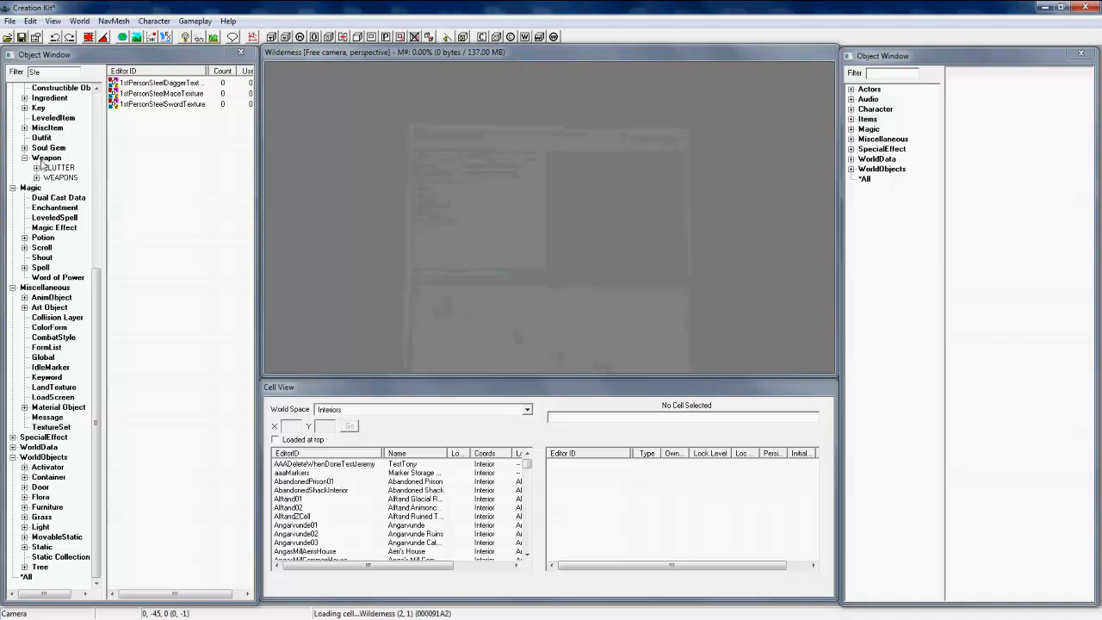
Step: List the Weapon items filtered by "SteelSwo" and open the SteelSword weapon for editing
left_click(43, 159)
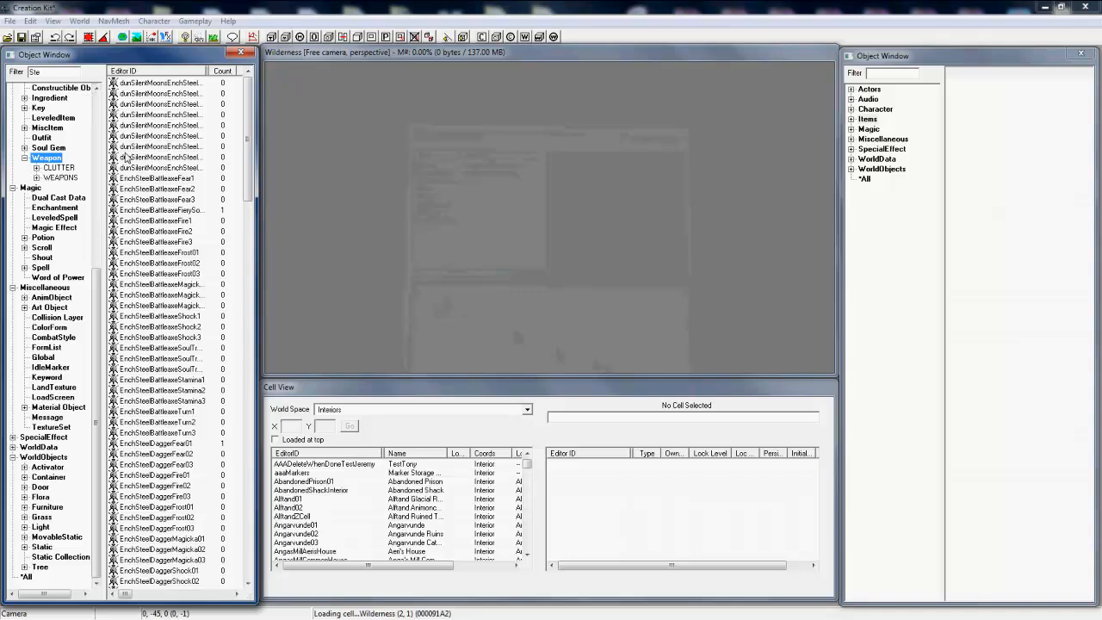
left_click(74, 72)
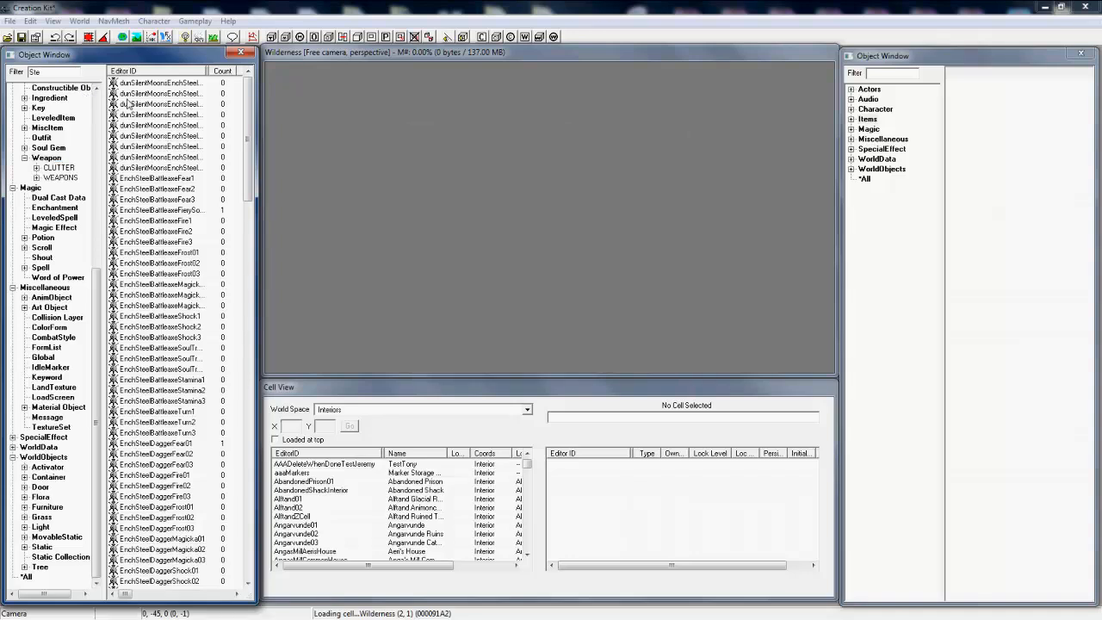
left_click(49, 159)
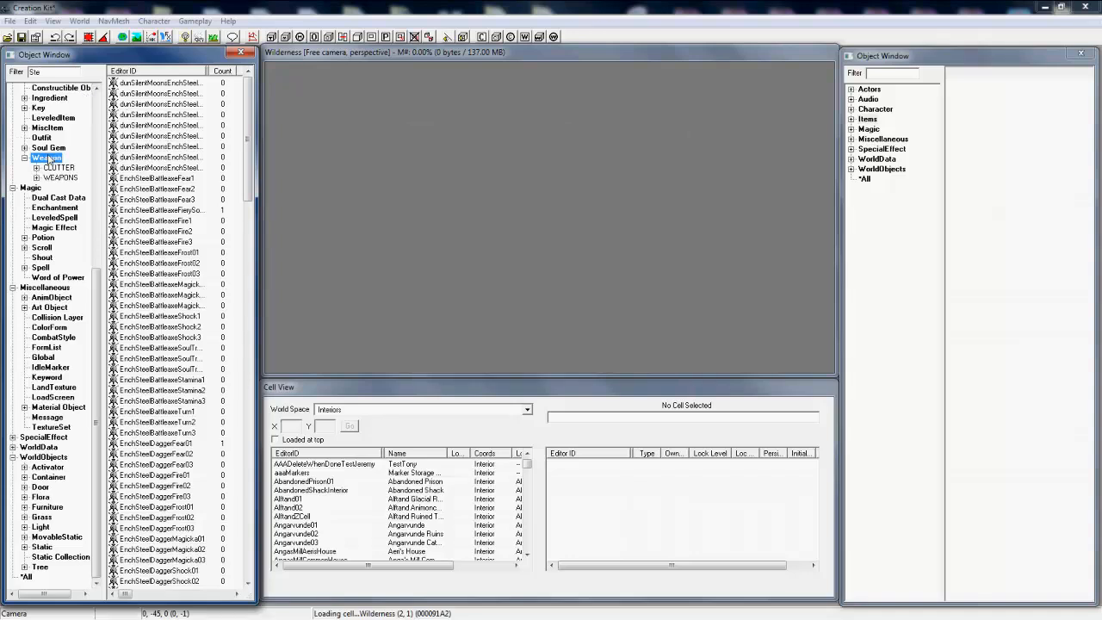
left_click(52, 73)
type("l")
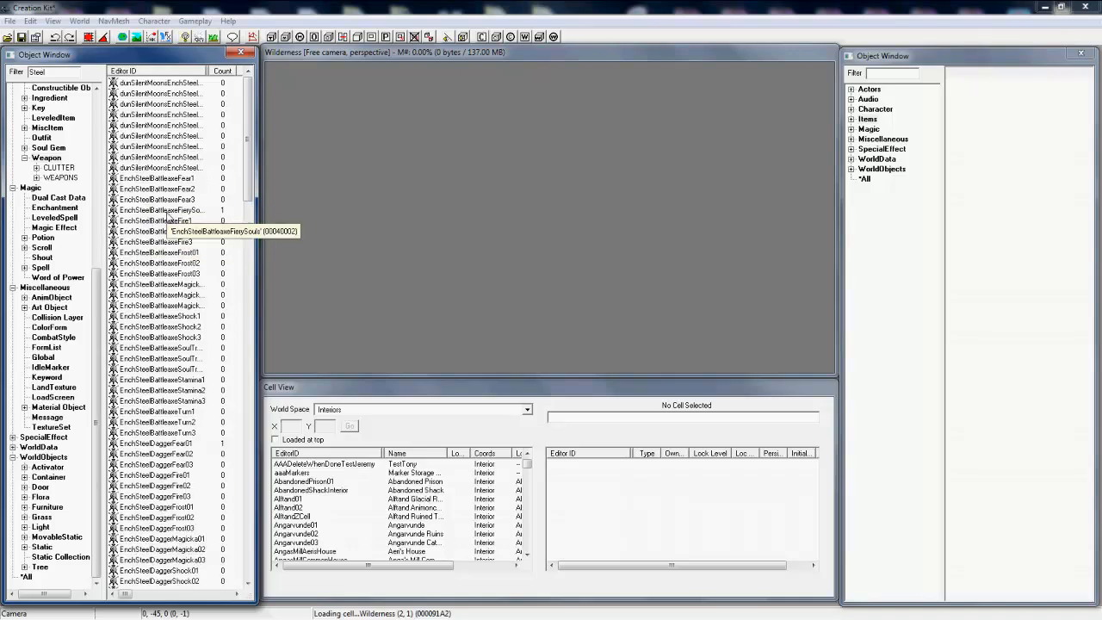
type("Swo")
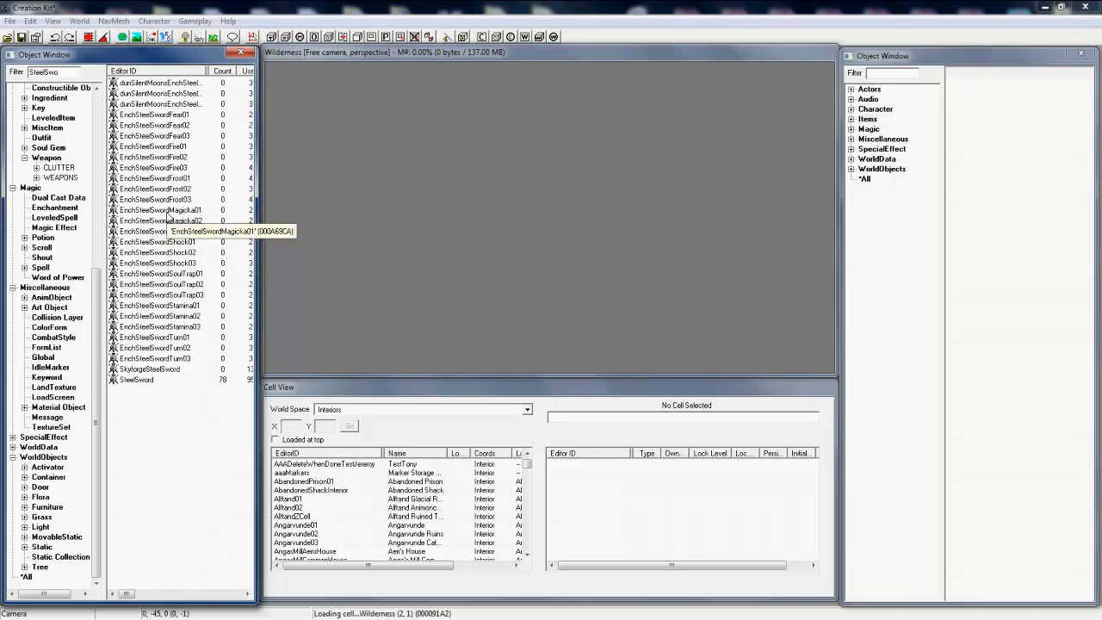
double_click(196, 379)
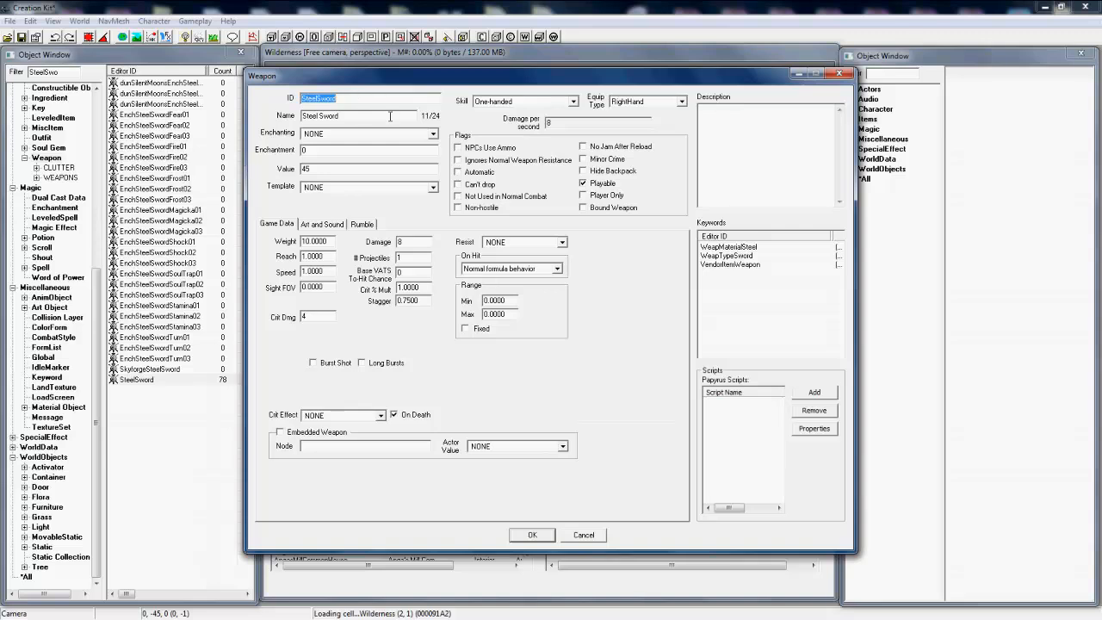
Step: Change the weapon's ID to 000Tutorial and its name to Sick Sword
type("000")
type("Tutorial")
key("Tab")
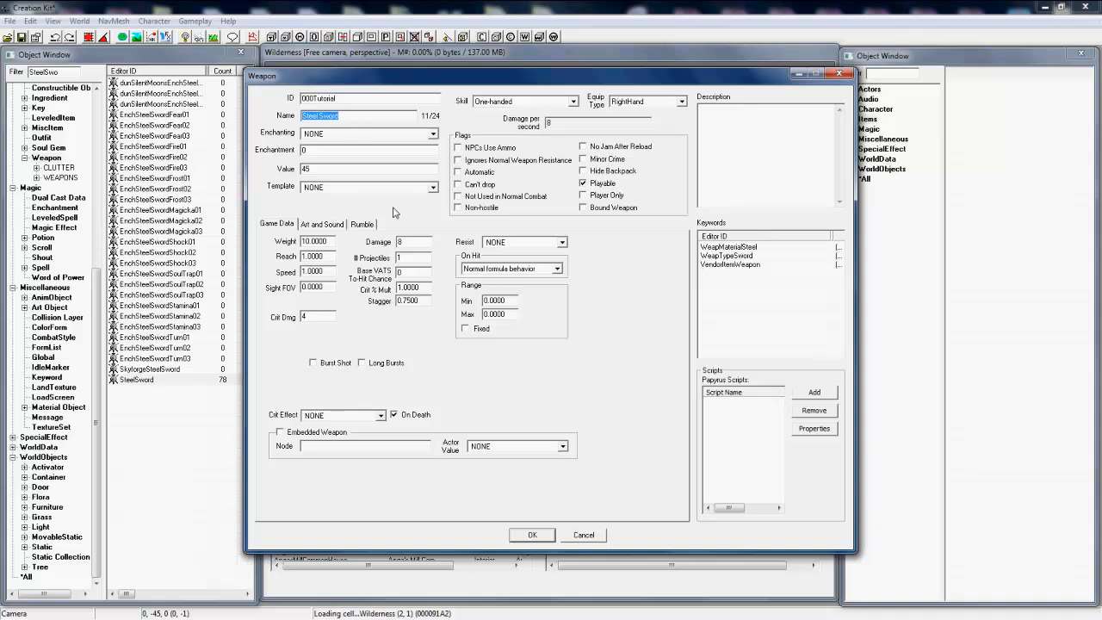
type("S")
key("Tab")
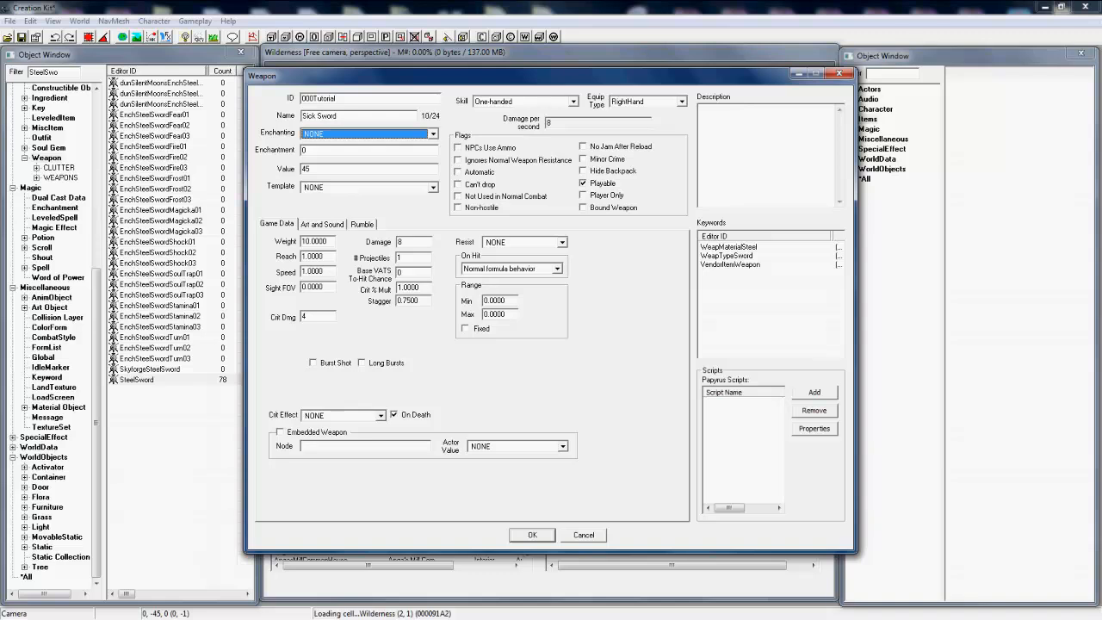
key("Tab")
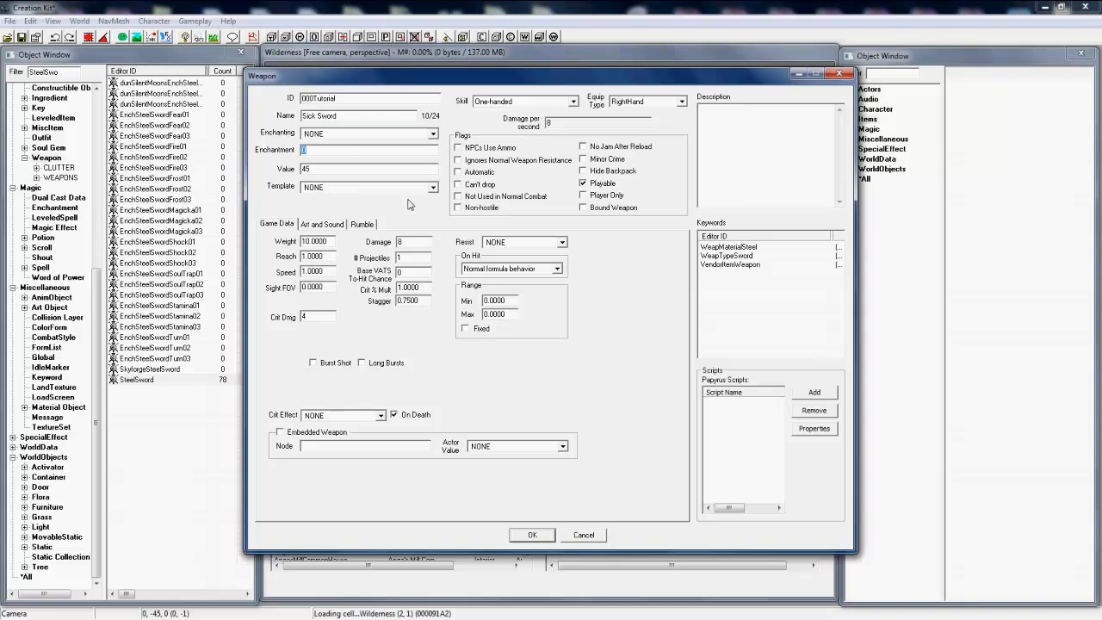
Step: Set the weapon's weight to 0 and its damage to 40
left_click(410, 166)
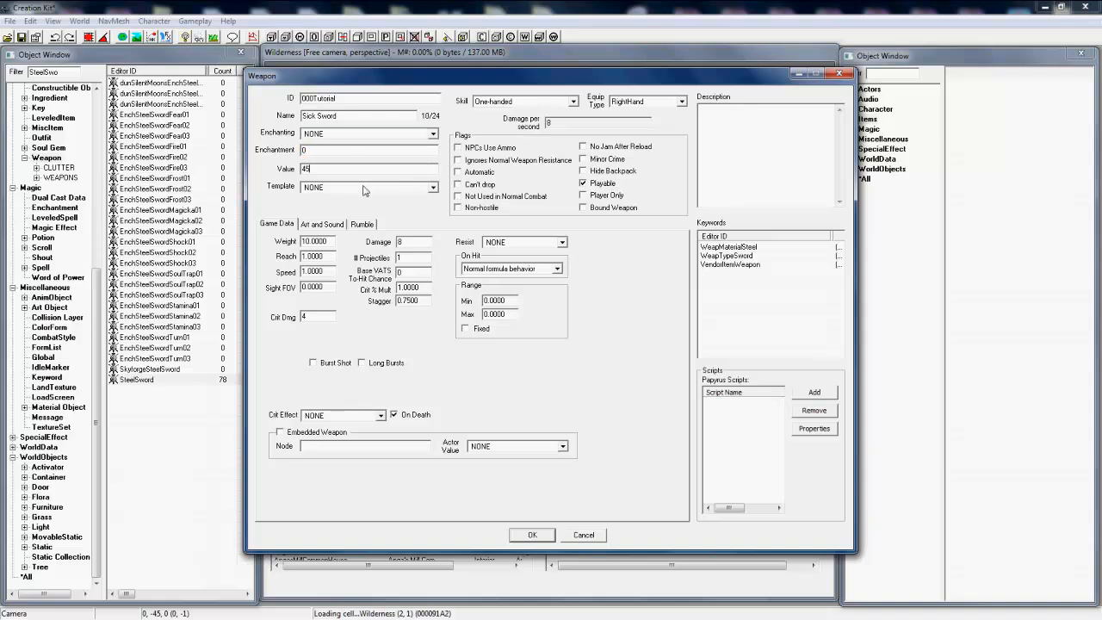
double_click(328, 241)
type("0")
double_click(399, 242)
type("50")
key("BackSpace")
key("BackSpace")
type("7")
key("BackSpace")
key("BackSpace")
type("4")
Step: Set the weapon's 1st Person Model Object to 001stPersonCoolSword
left_click(321, 224)
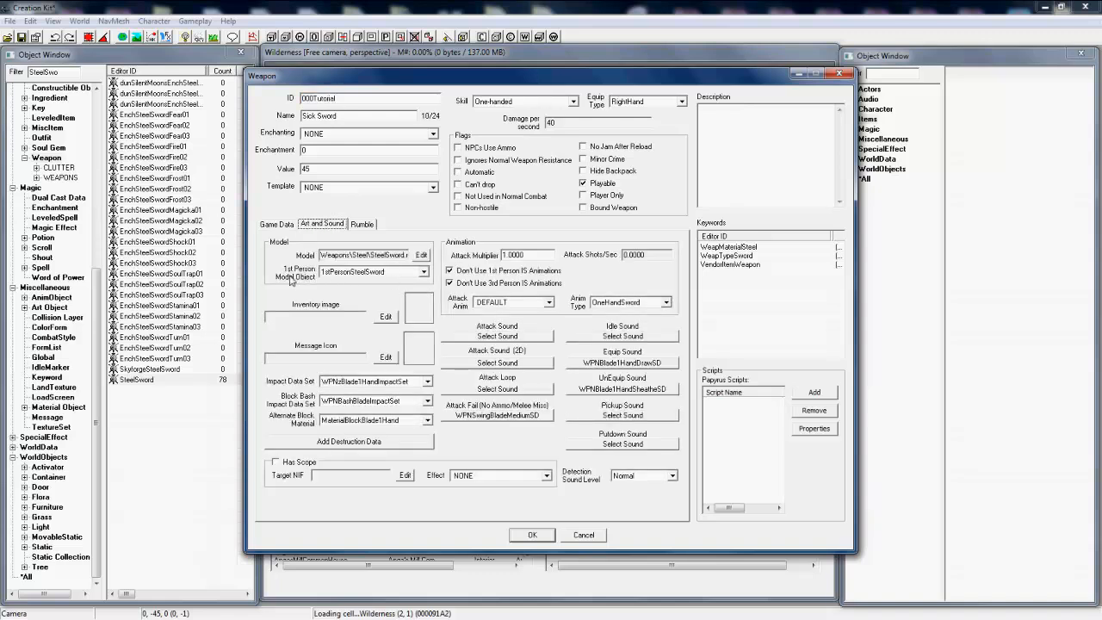
left_click(424, 272)
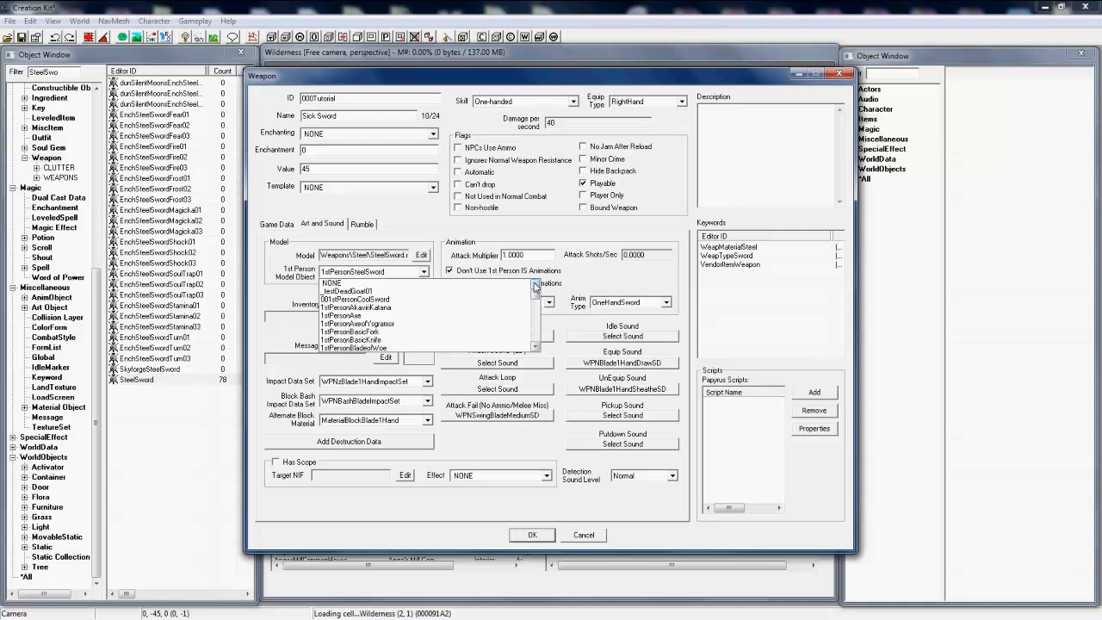
left_click(343, 299)
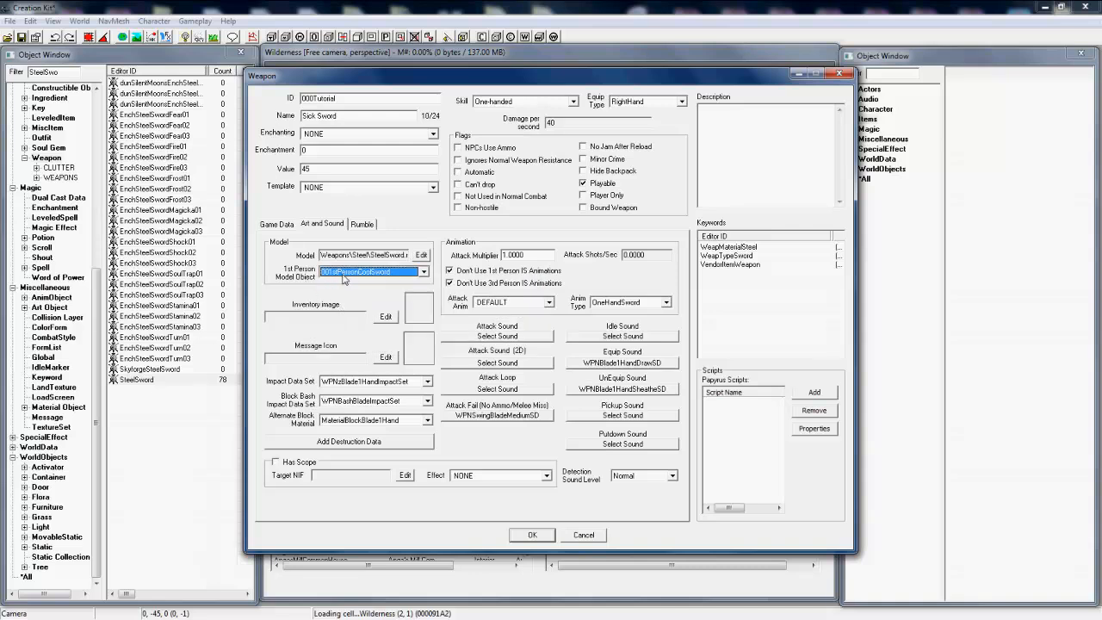
Step: Replace the weapon's model file with imperialsword.nif from the weapons\Tutorial meshes folder
left_click(421, 254)
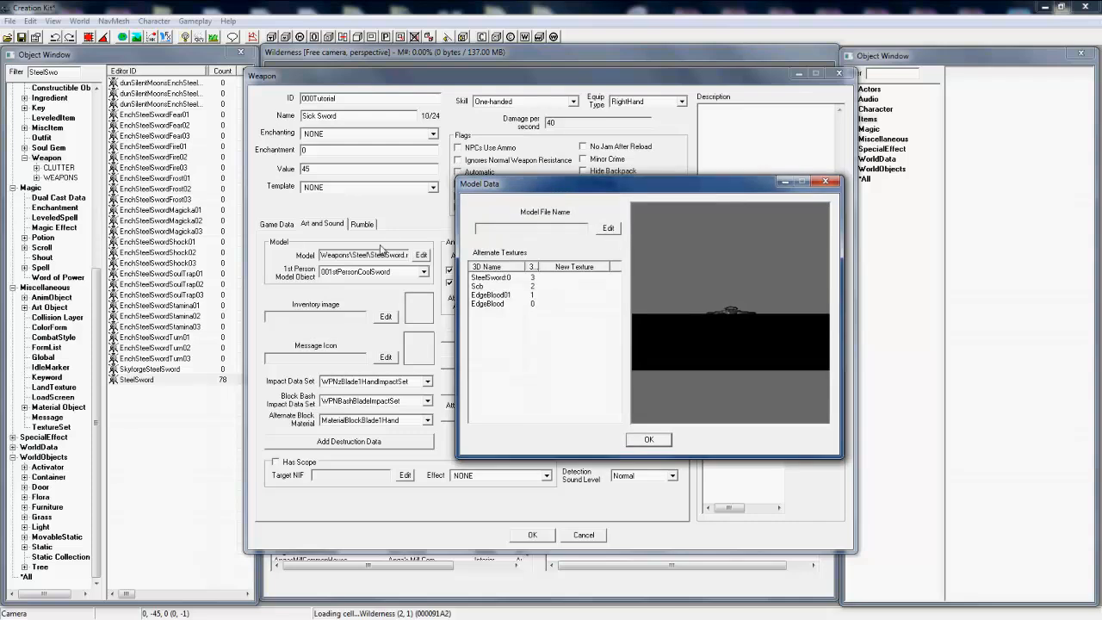
left_click(608, 228)
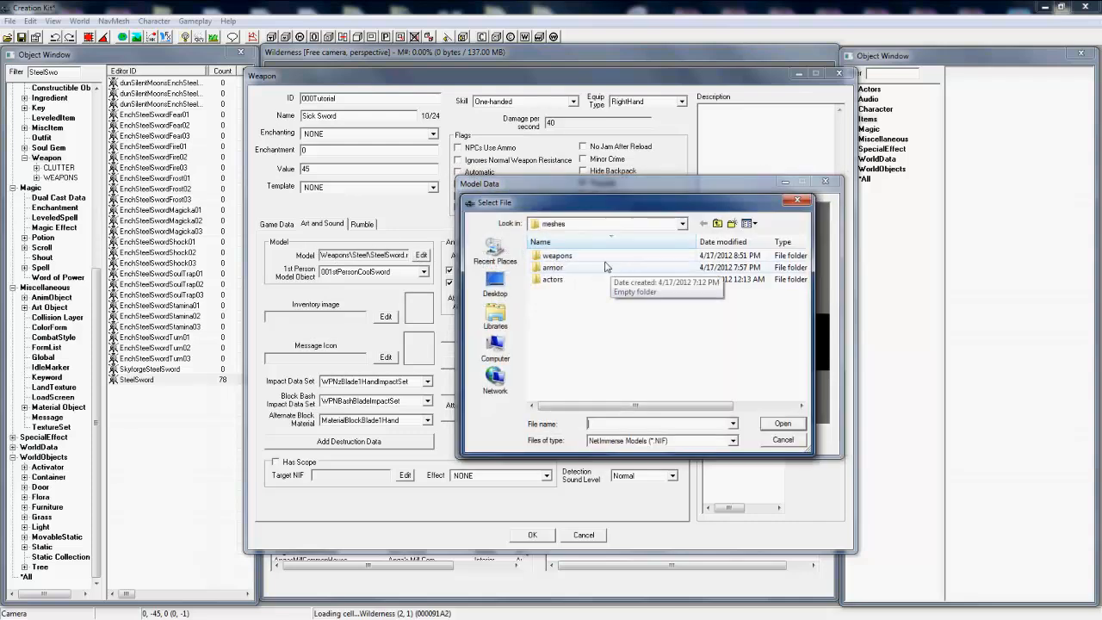
double_click(559, 256)
double_click(568, 268)
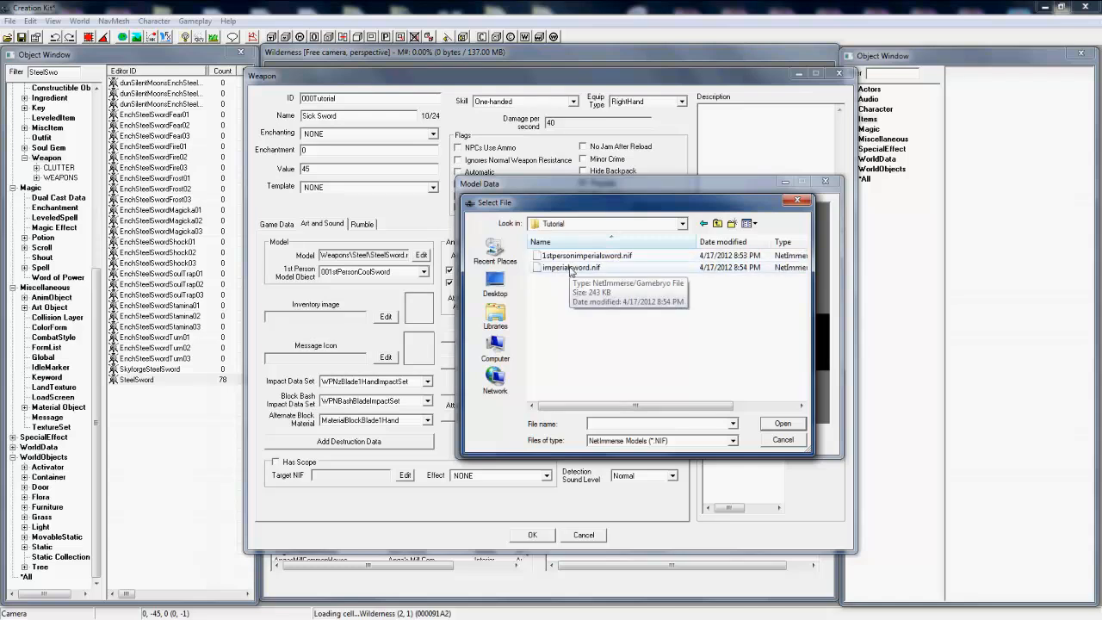
left_click(568, 268)
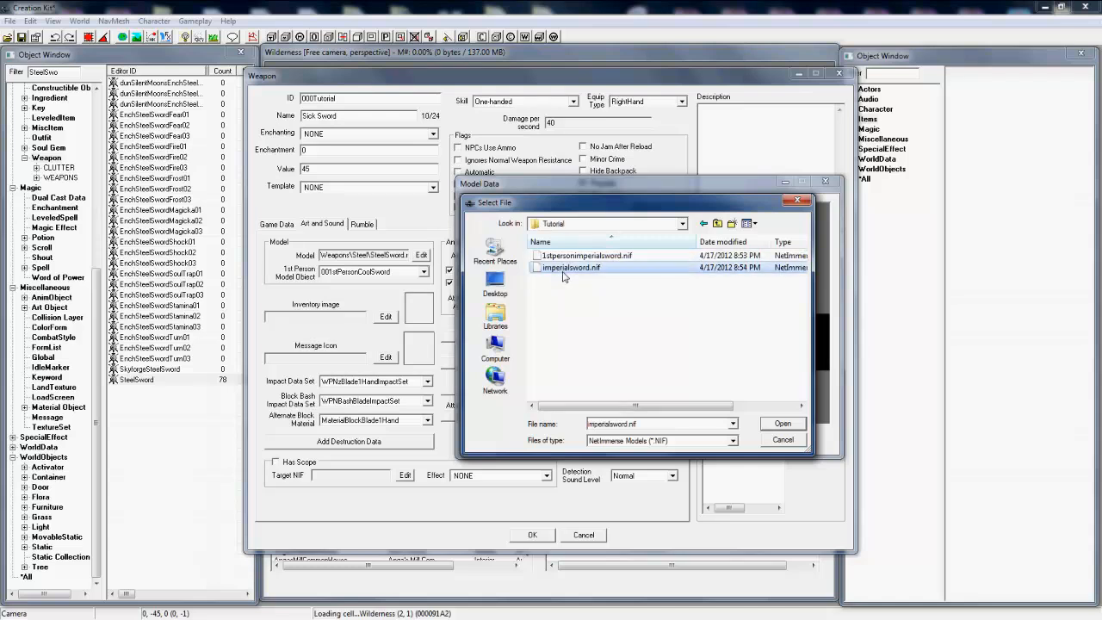
double_click(623, 272)
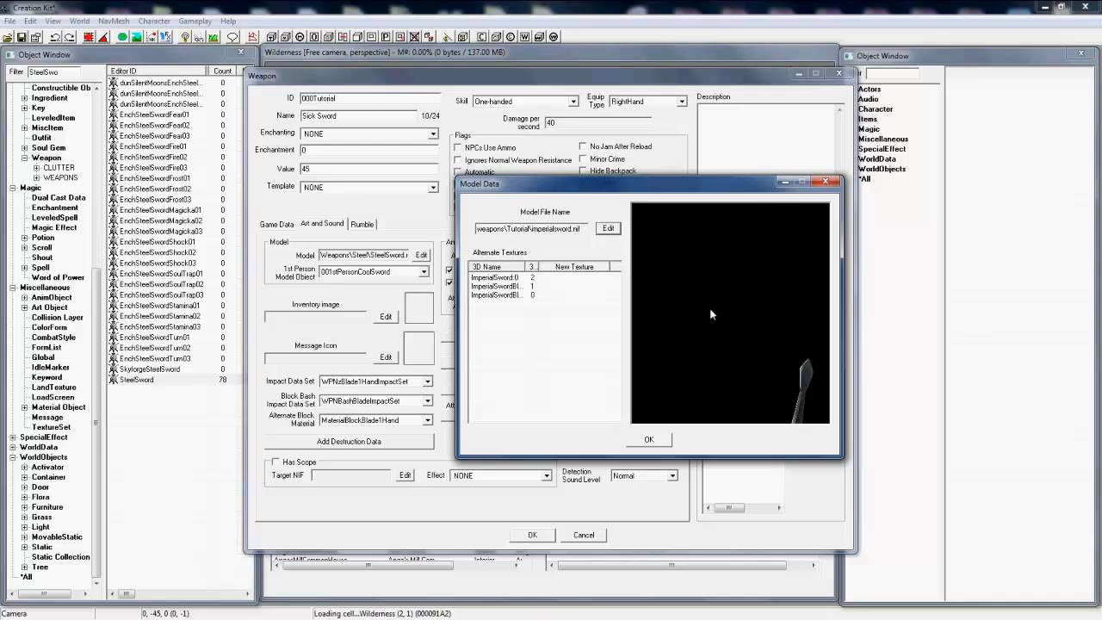
Step: Assign the 0001stPersonCoolSword texture set to the model's ImperialSword:0 part and accept the model data
double_click(581, 279)
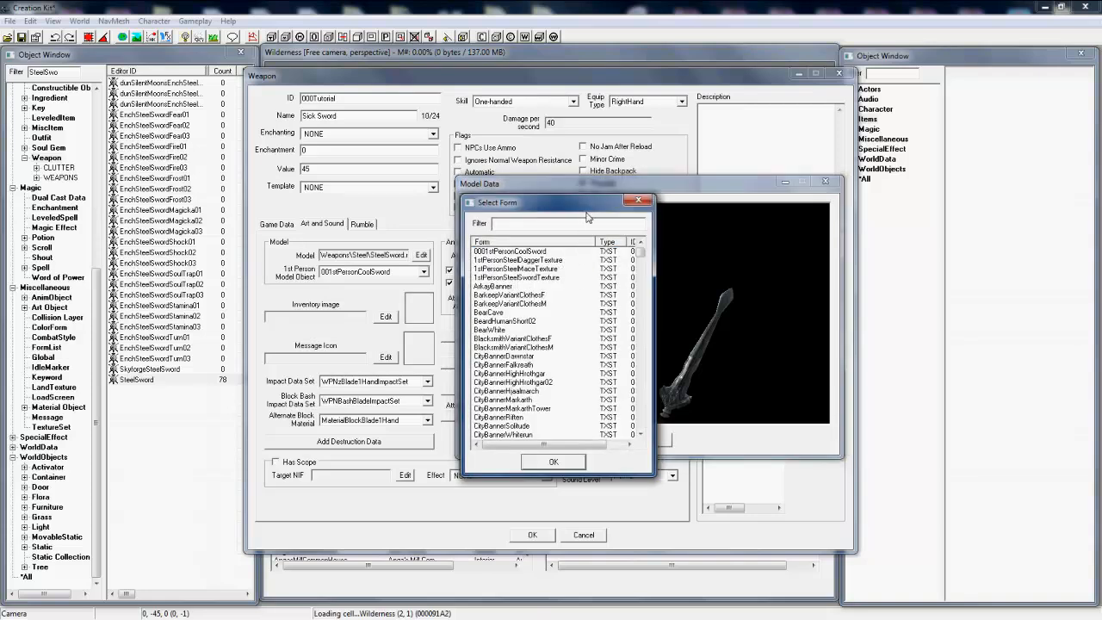
left_click_drag(597, 203, 723, 209)
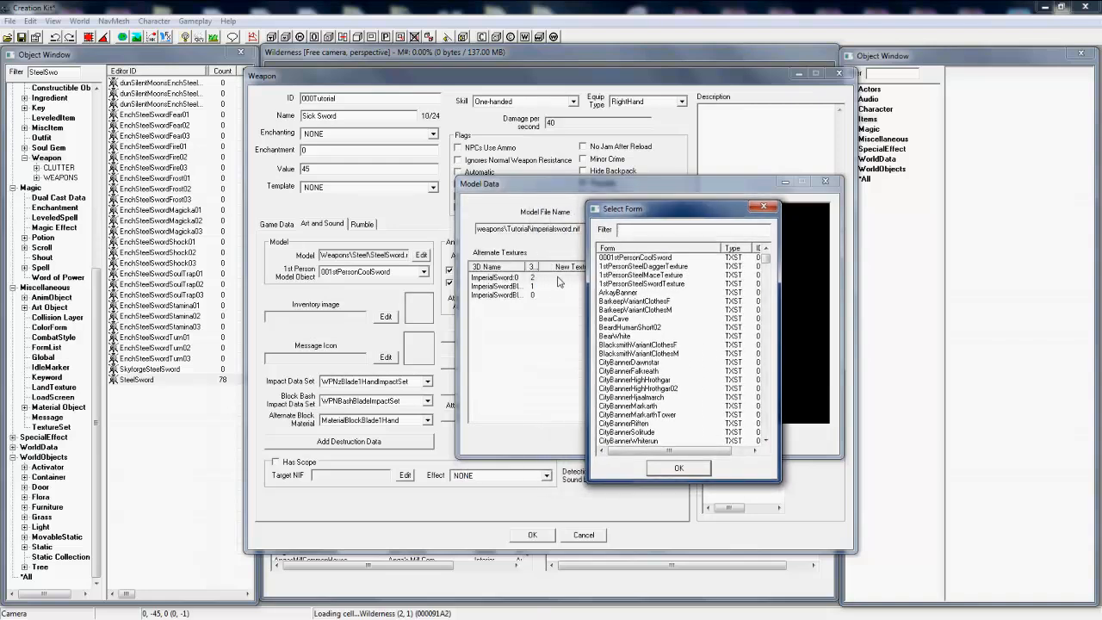
left_click(613, 257)
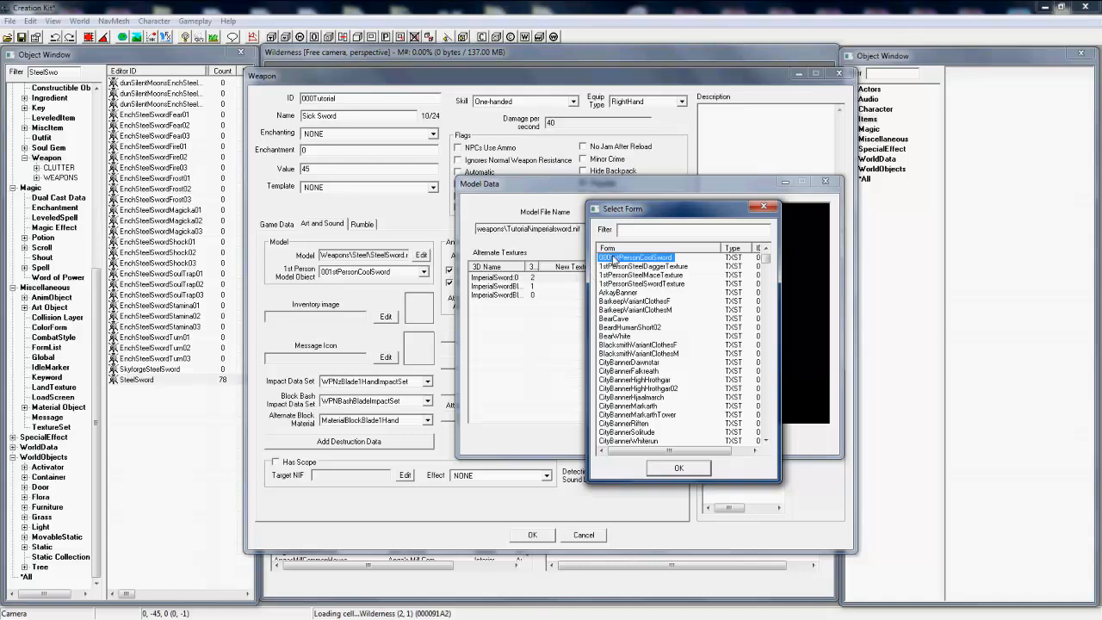
left_click(650, 474)
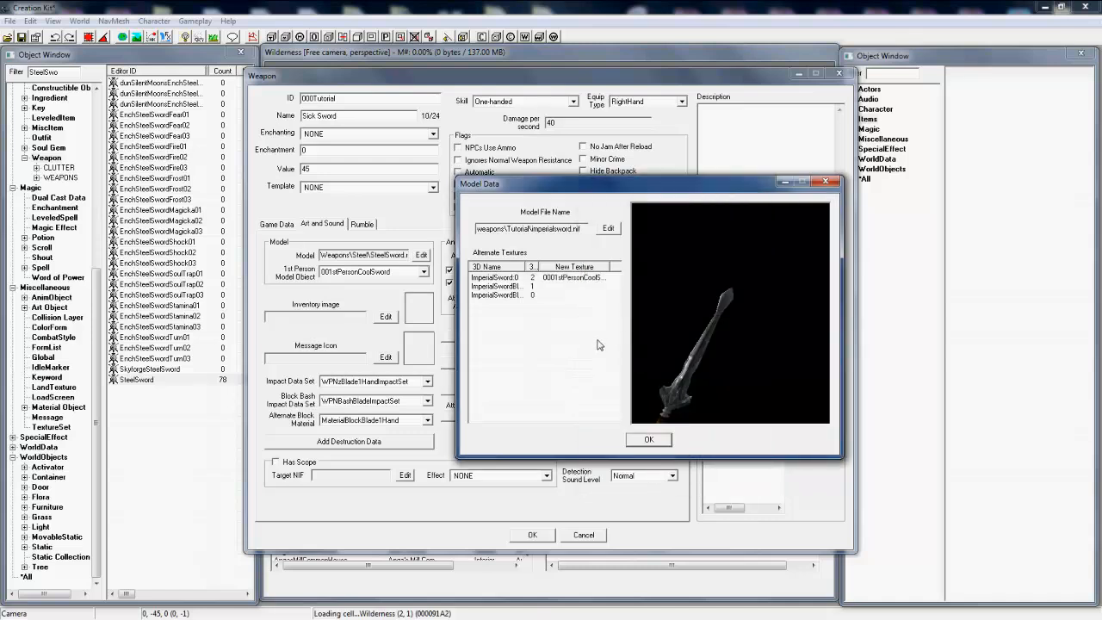
left_click(638, 439)
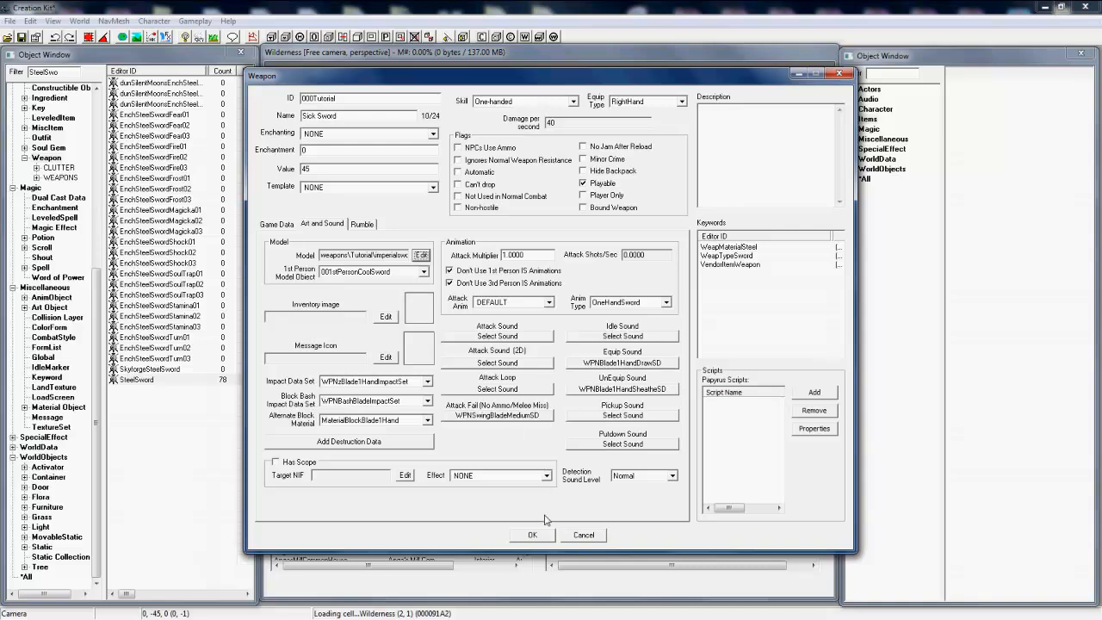
Step: Flag the weapon as Can't drop with the description "Tutorial" and save it as a new form
left_click(472, 186)
left_click(778, 140)
left_click(584, 182)
left_click(533, 535)
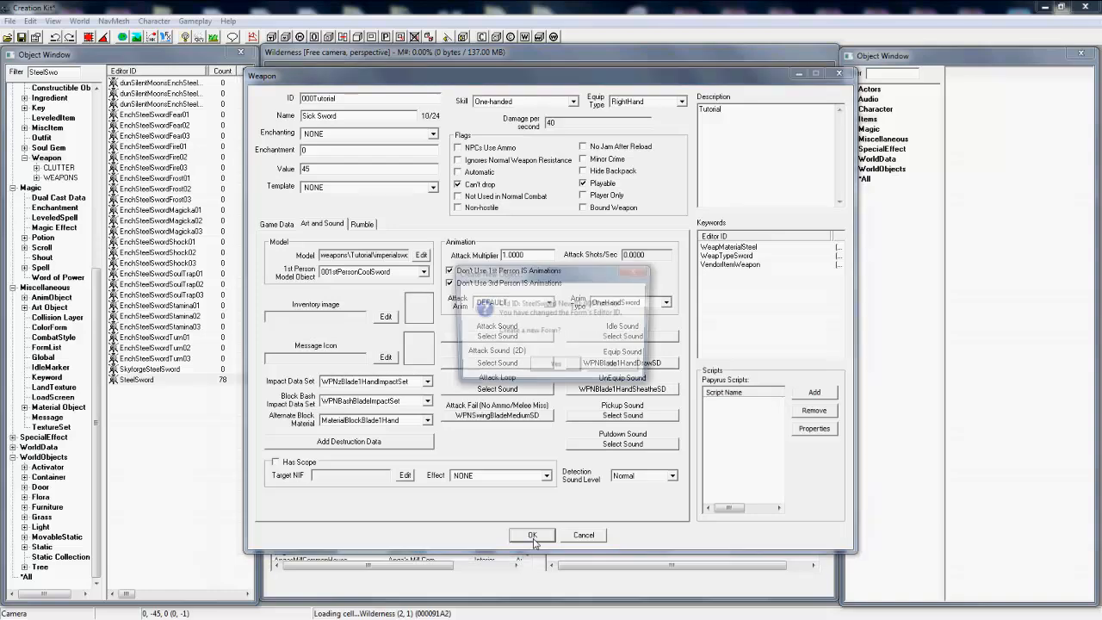
left_click(531, 367)
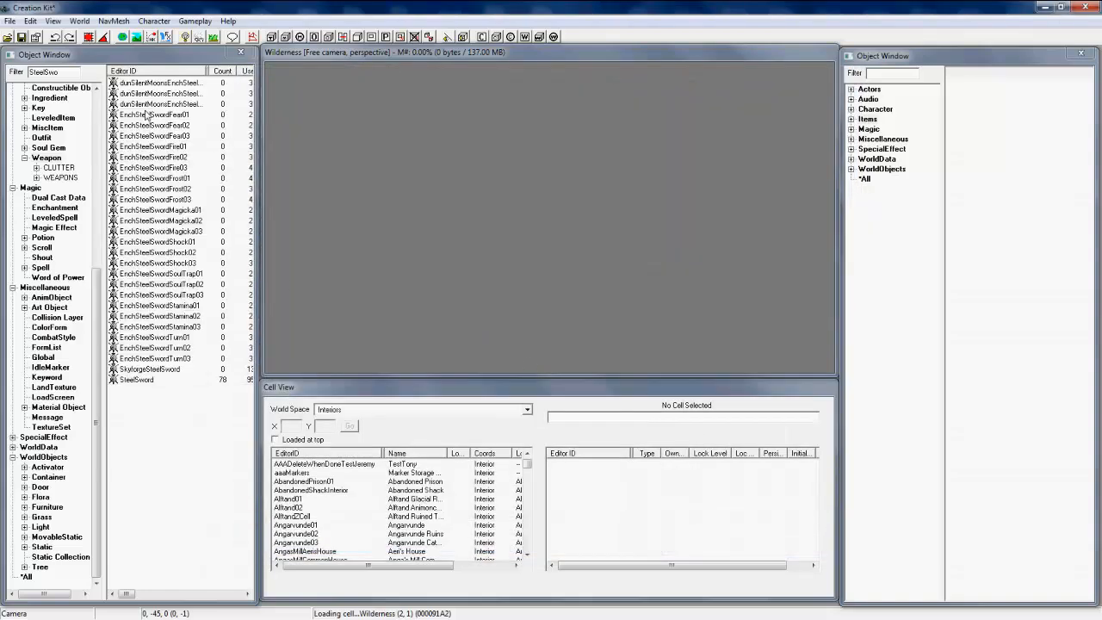
Step: List the Actor objects filtered by "Player" and open the Player actor for editing
double_click(67, 72)
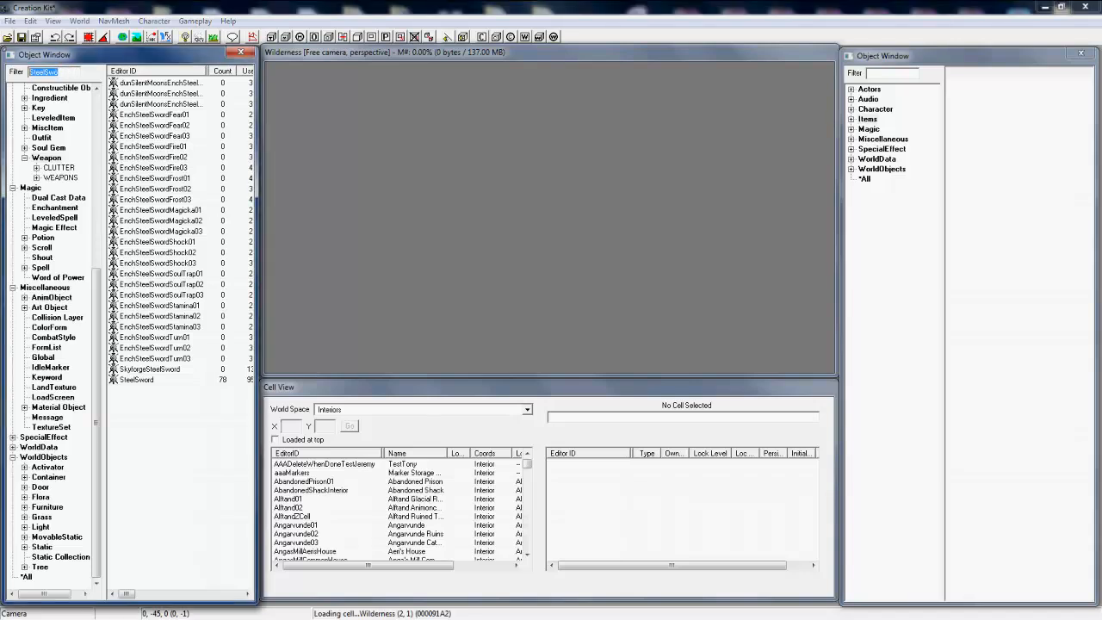
key("BackSpace")
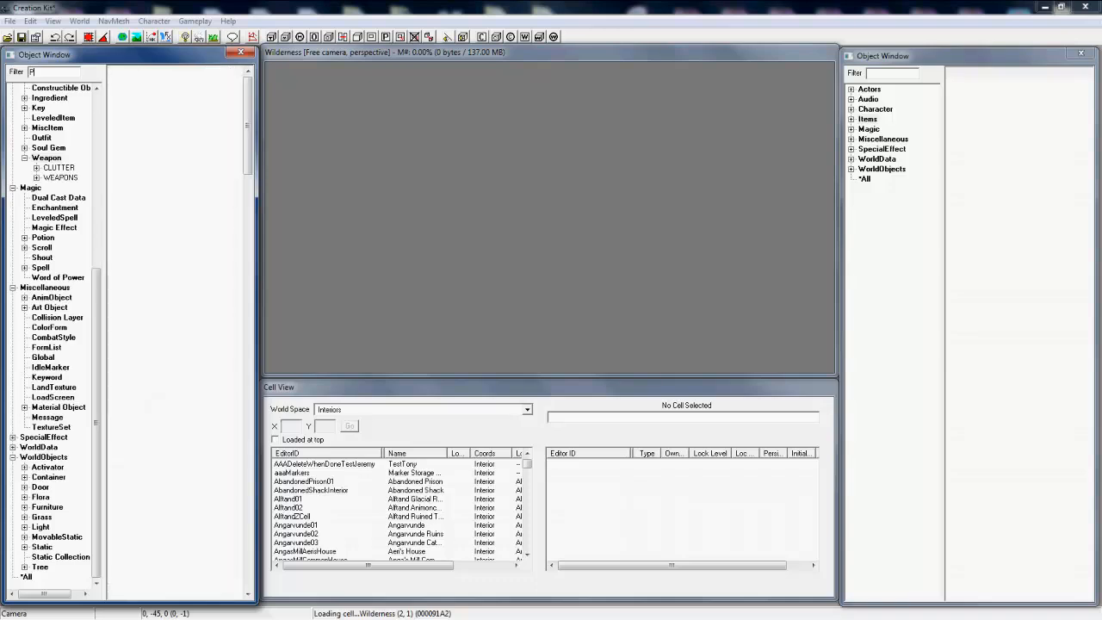
type("Player")
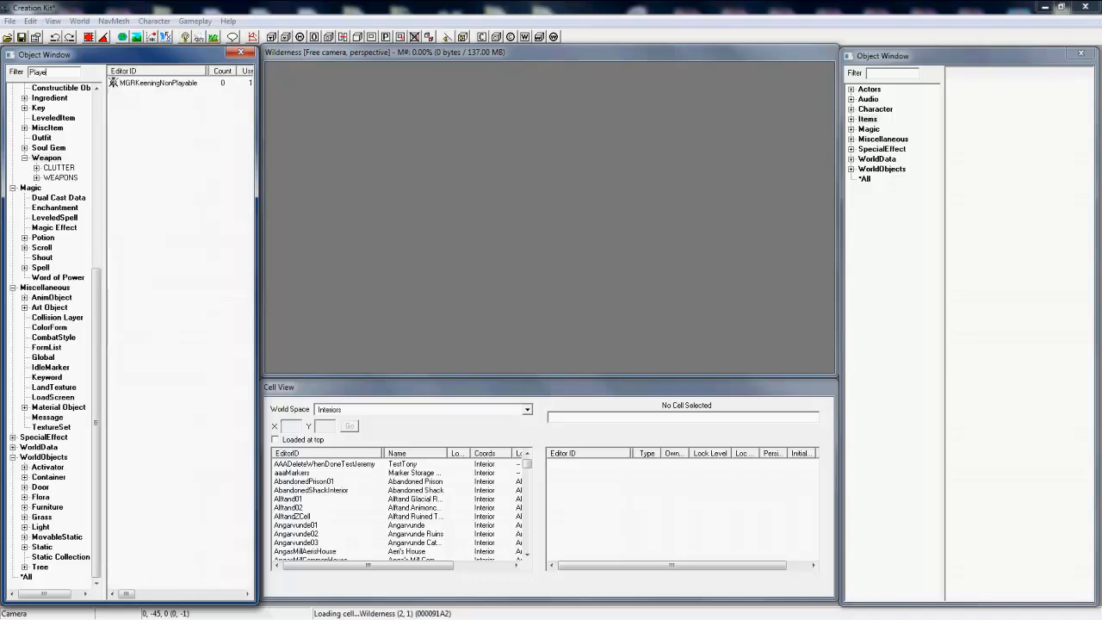
left_click(100, 103)
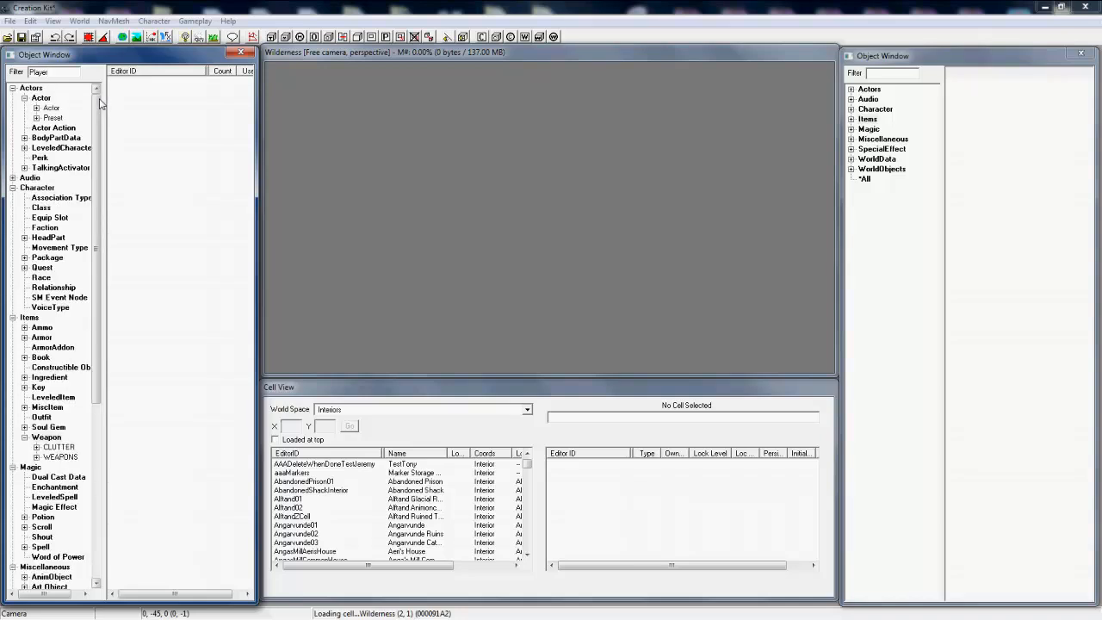
left_click(49, 98)
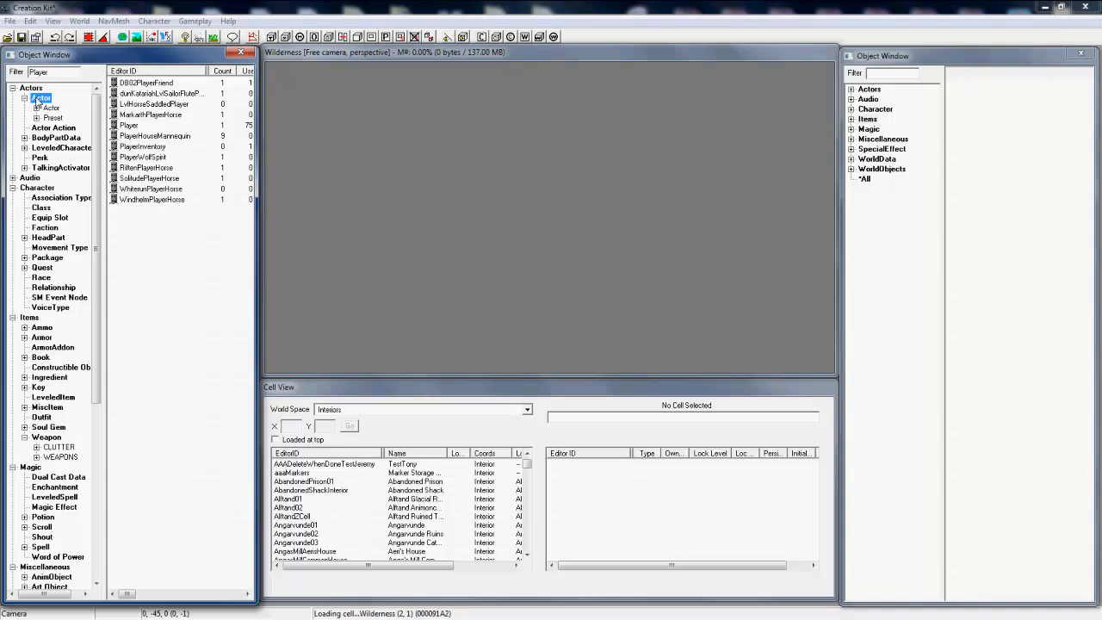
double_click(134, 125)
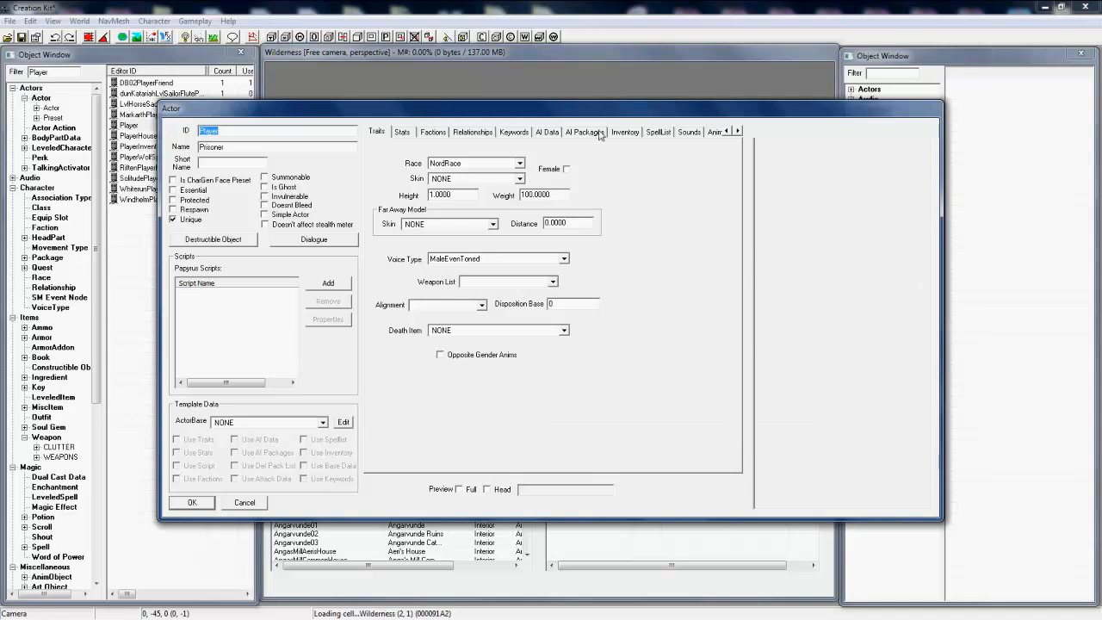
Step: Add the 000Tutorial weapon from the unfiltered Weapon list to the Player actor's inventory
left_click(635, 135)
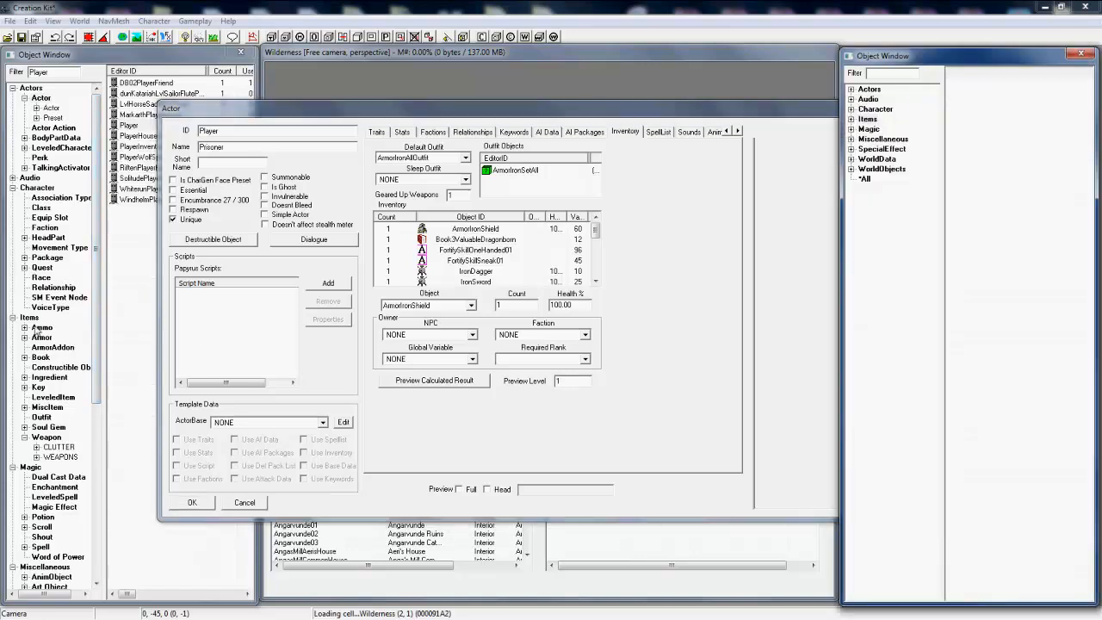
left_click(47, 438)
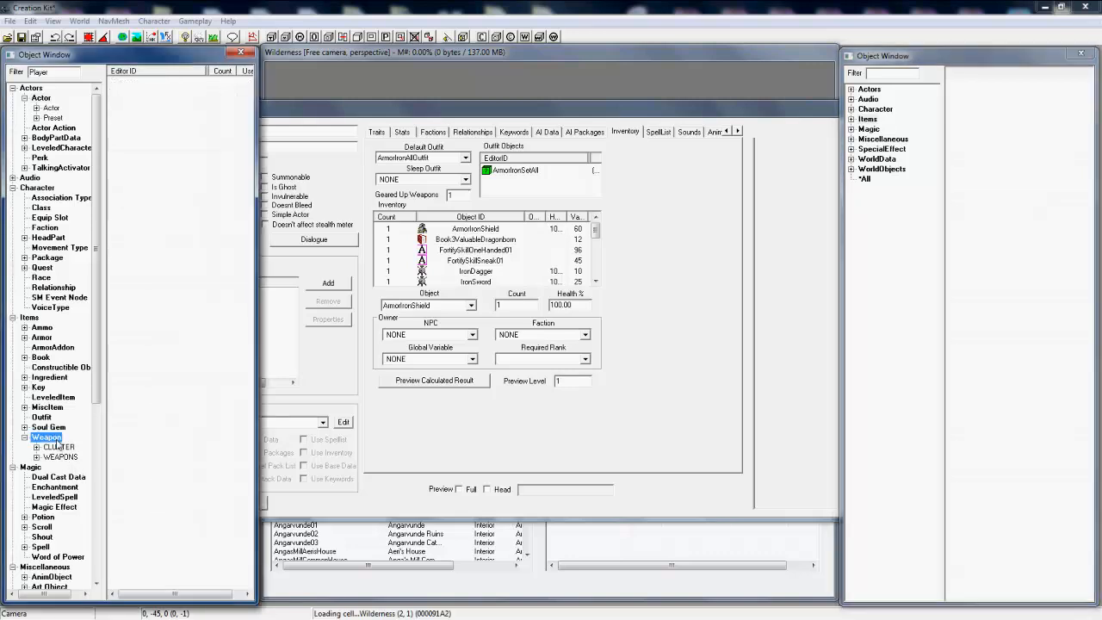
double_click(34, 73)
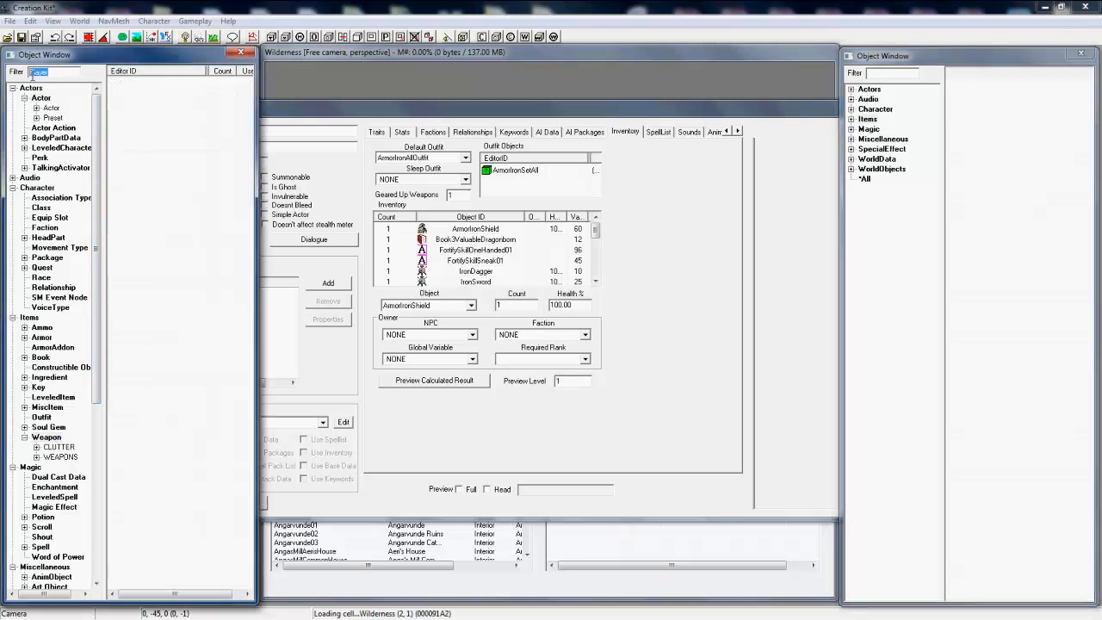
mouse_move(989, 617)
key("BackSpace")
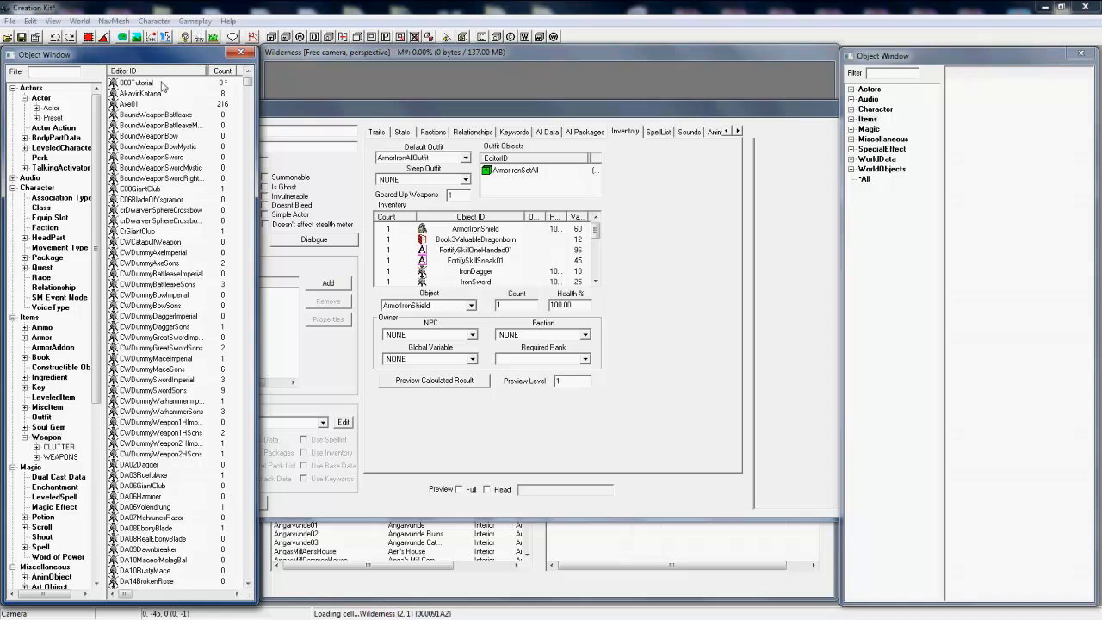
left_click(161, 84)
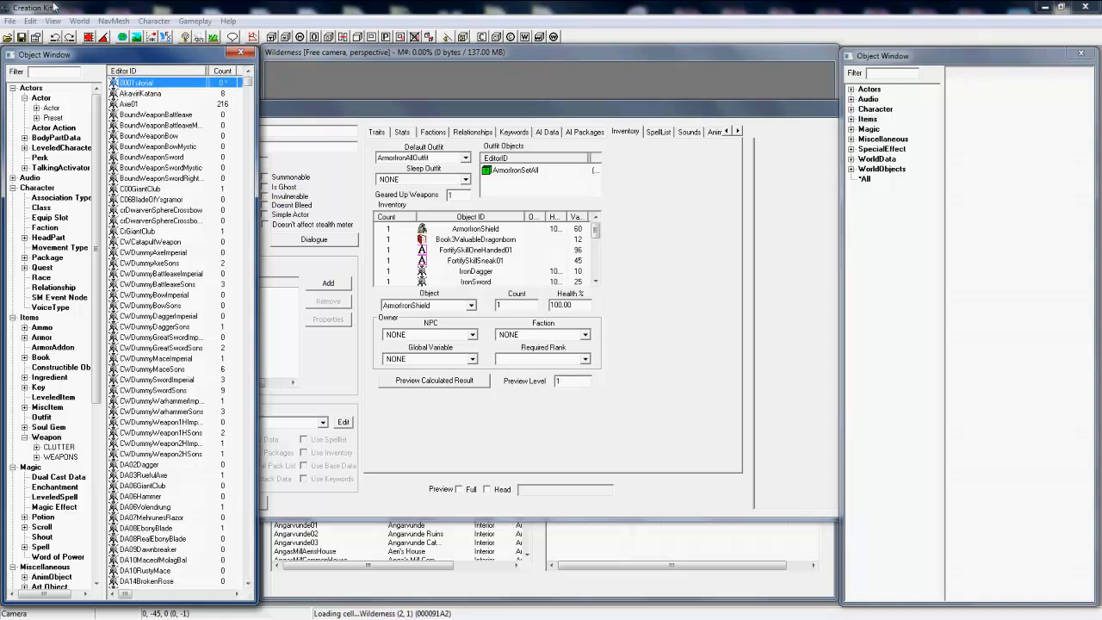
left_click_drag(132, 82, 460, 245)
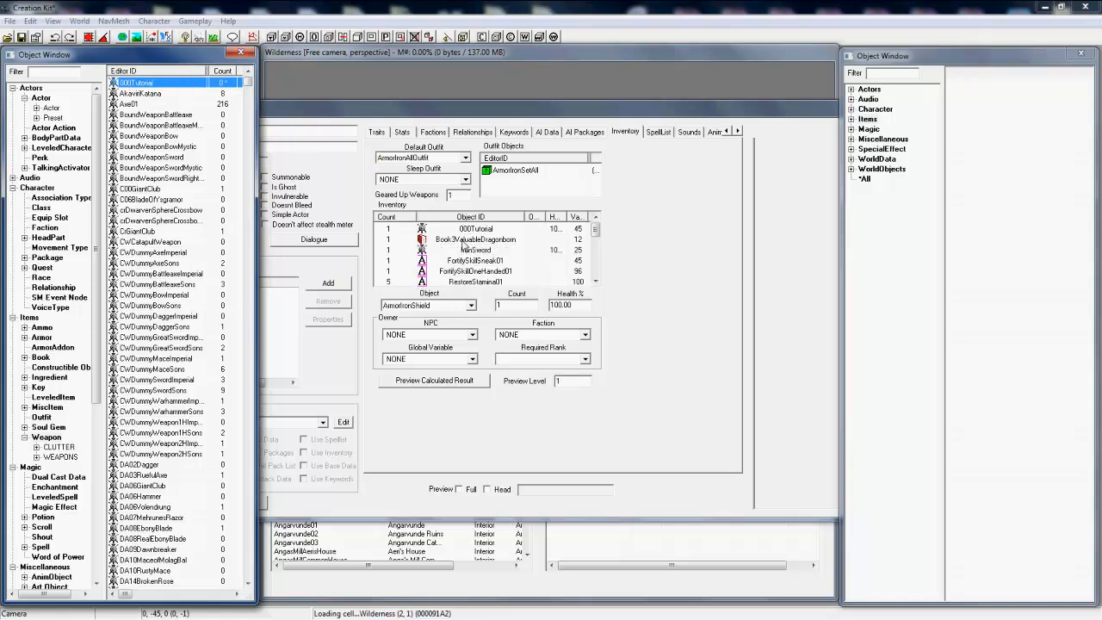
Step: Show the Player actor's full preview and examine the sword on the character from different angles
left_click(457, 502)
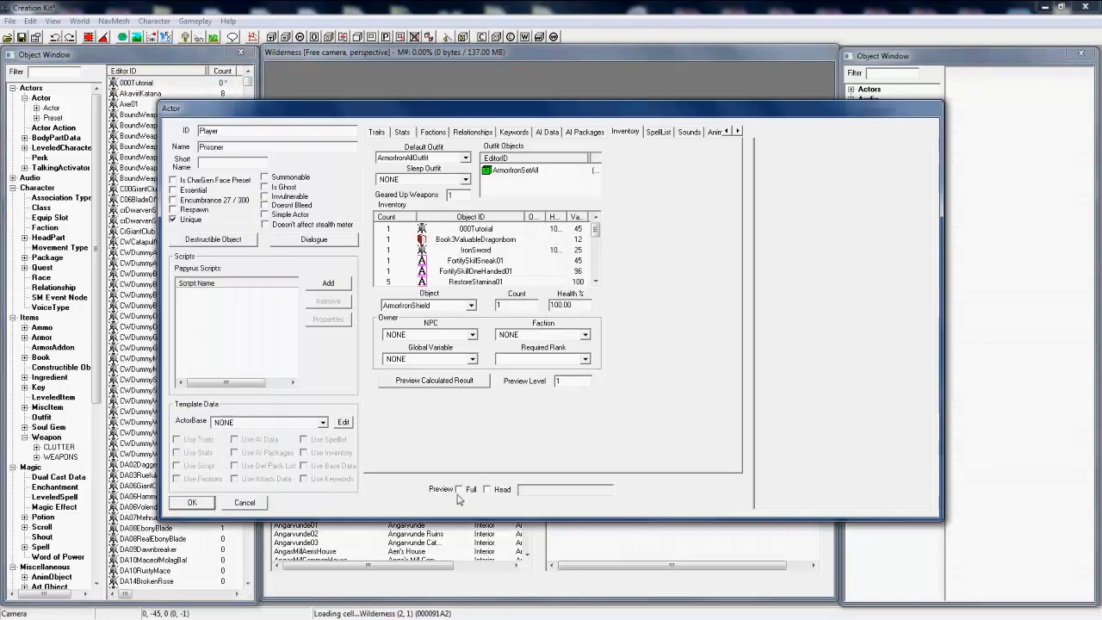
left_click(459, 489)
left_click_drag(840, 397, 922, 389)
scroll(893, 373, "up", 2)
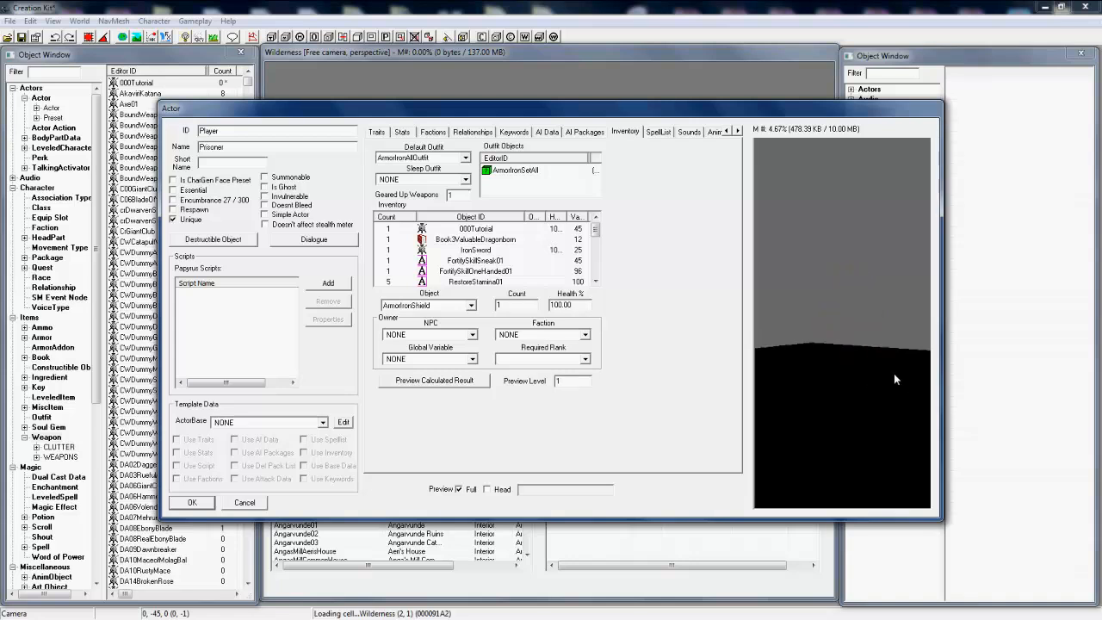
scroll(894, 373, "down", 3)
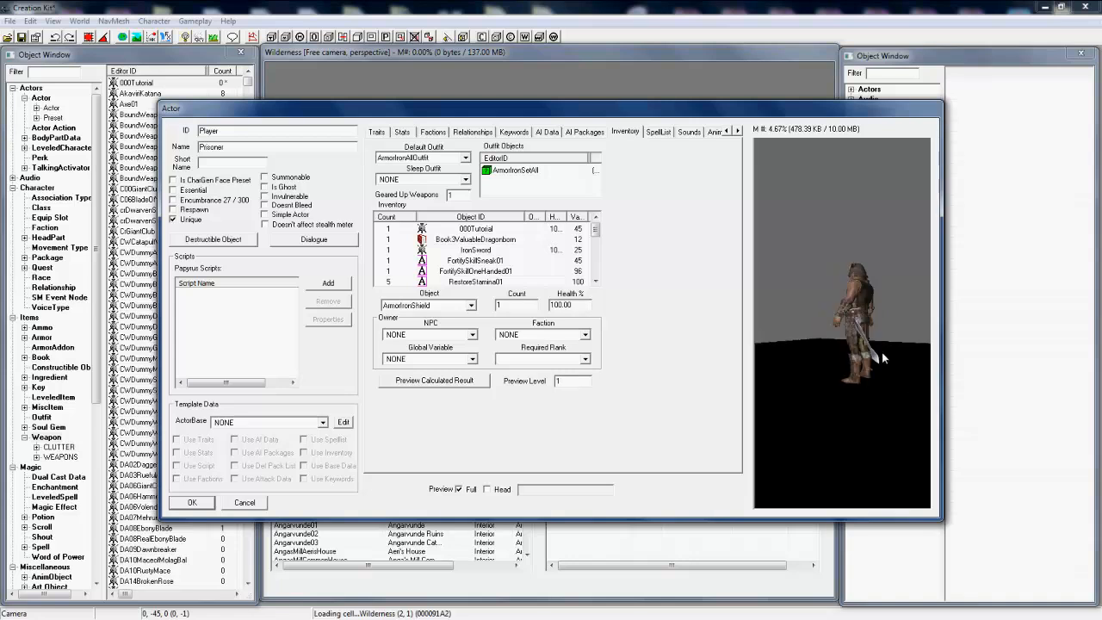
middle_click_drag(881, 354, 834, 340)
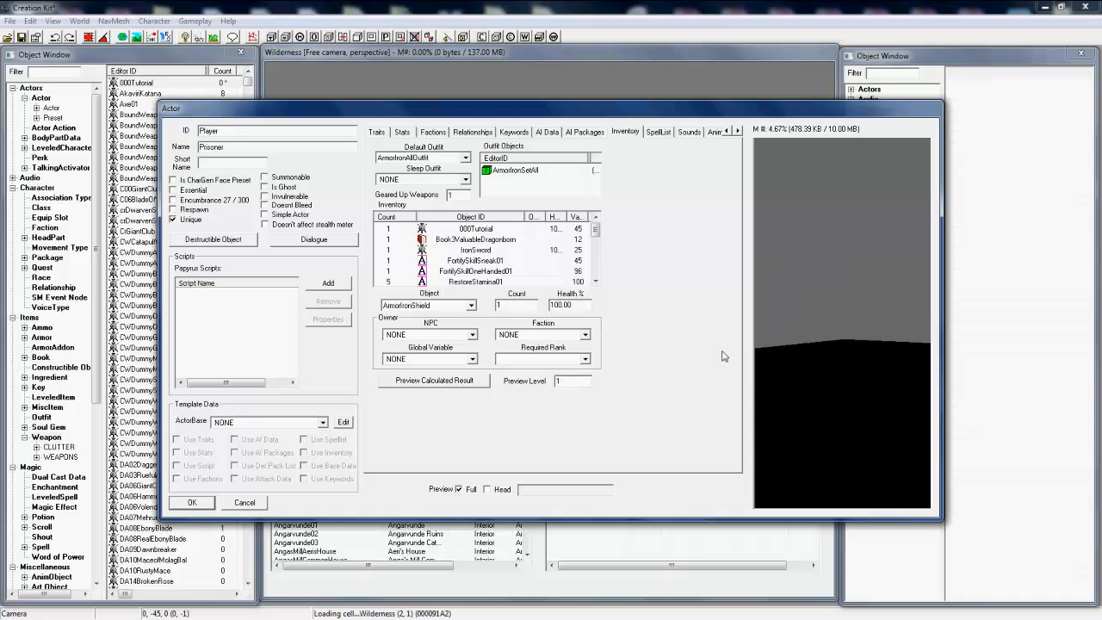
Step: Accept the Player actor's changes and close its editing window
scroll(828, 343, "down", 3)
scroll(828, 343, "up", 3)
middle_click_drag(826, 339, 802, 336)
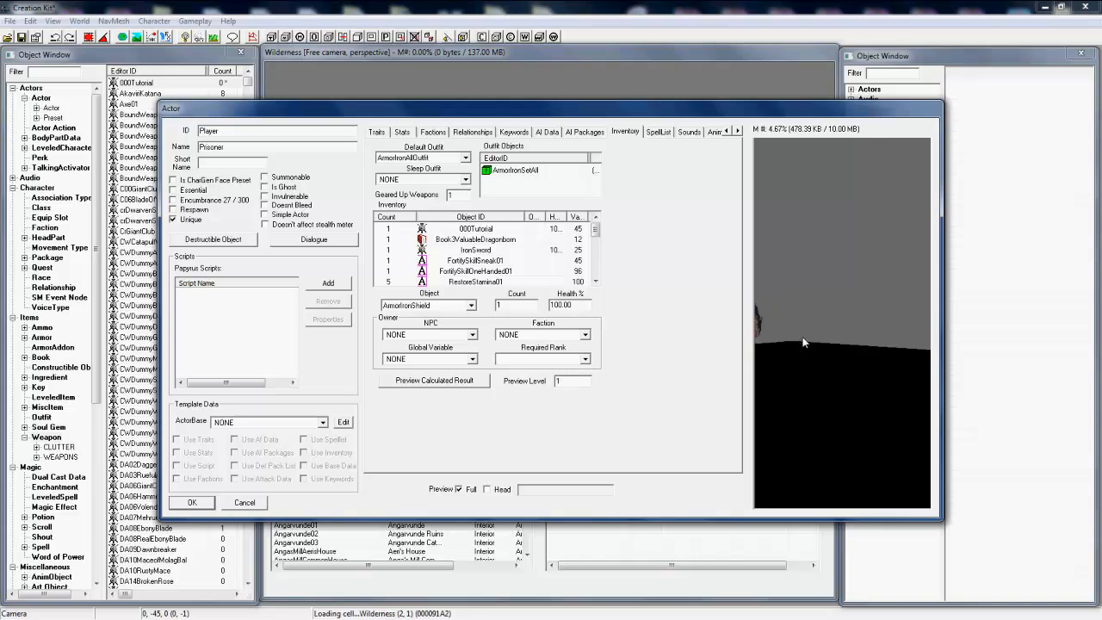
left_click(214, 506)
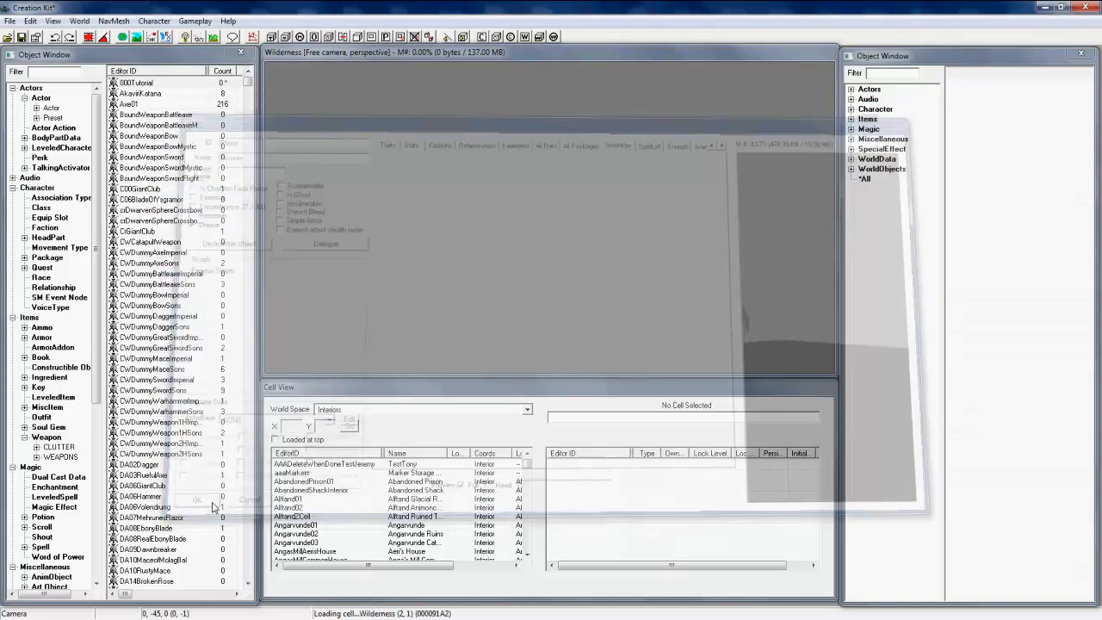
Step: Save the plugin in Skyrim's Data folder as a TES plugin file named Tutorial
left_click(9, 21)
left_click(26, 49)
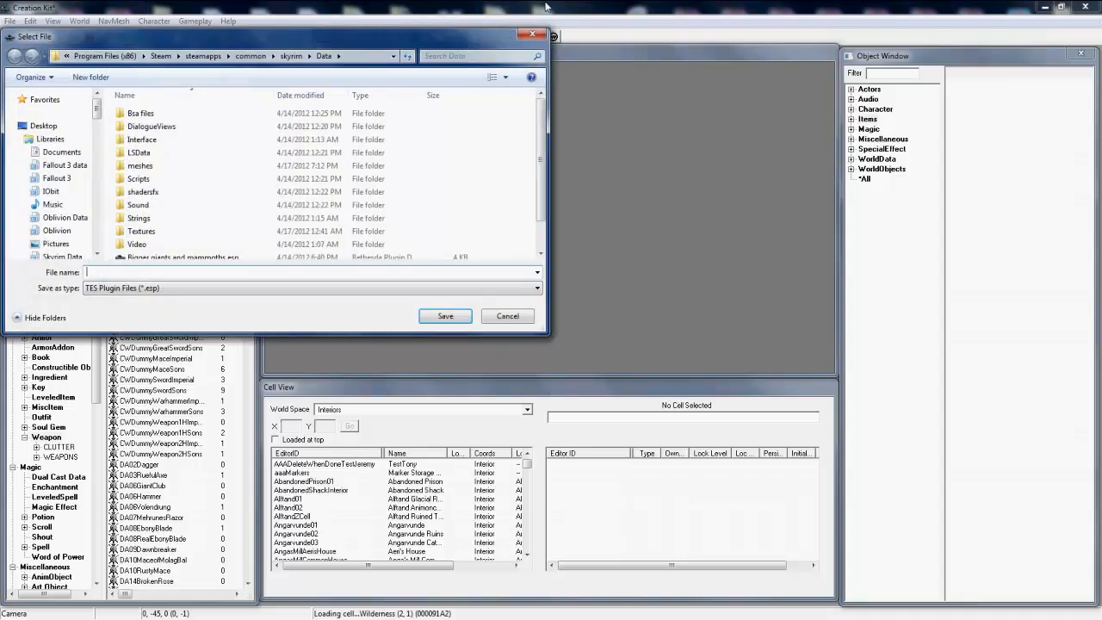
mouse_move(545, 7)
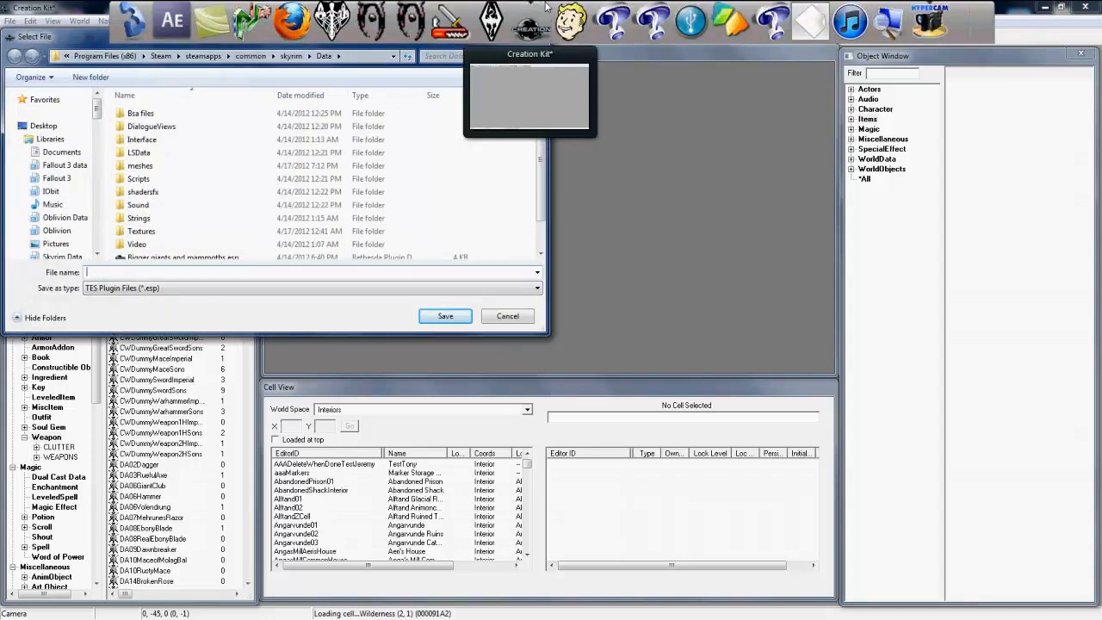
type("Tutorial")
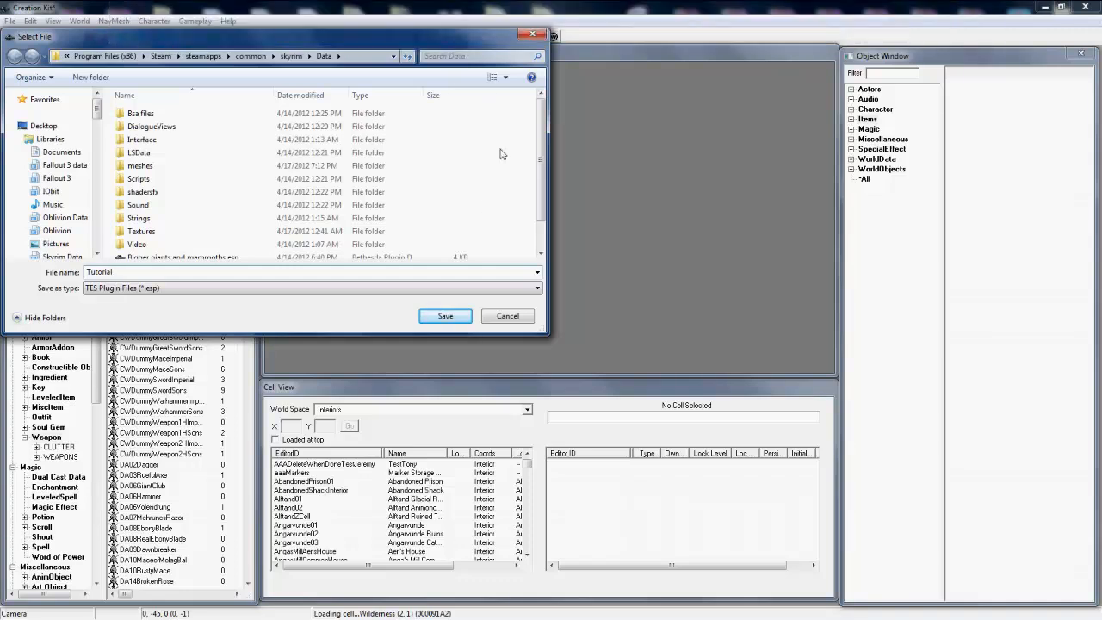
left_click(454, 317)
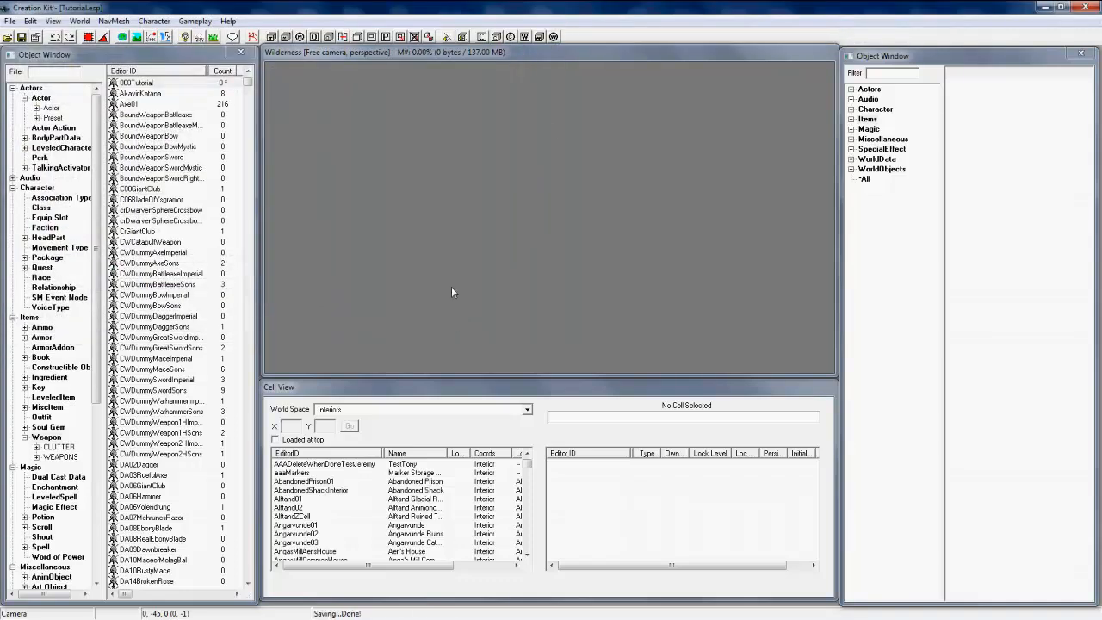
Step: Close the Creation Kit, open the Skyrim Launcher and accept the data files list with Tutorial.esp enabled
left_click(1083, 8)
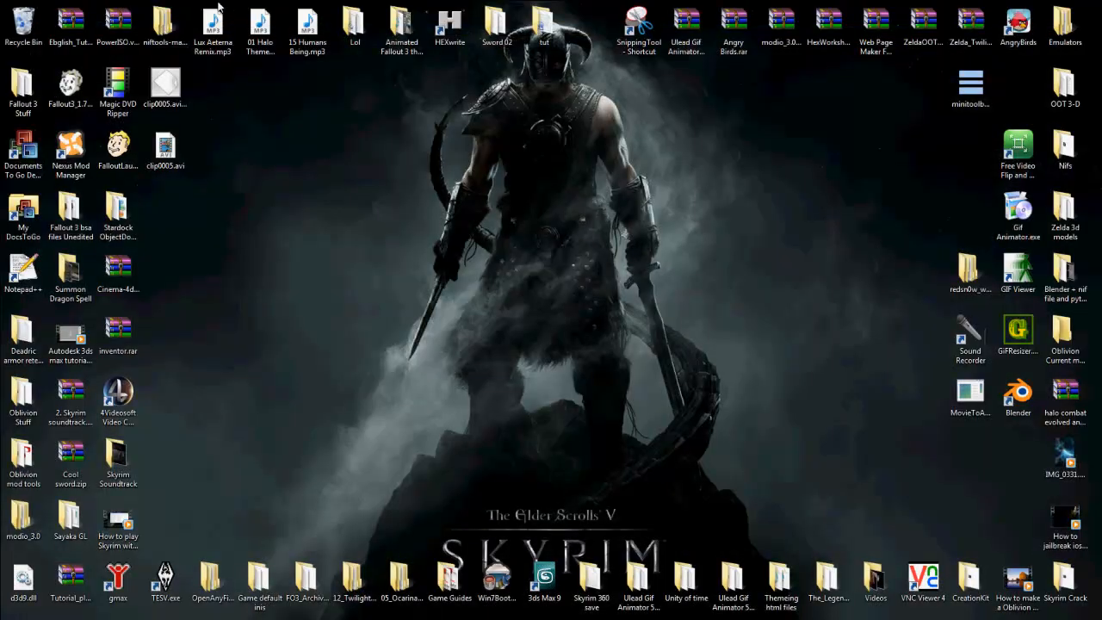
mouse_move(357, 7)
left_click(498, 23)
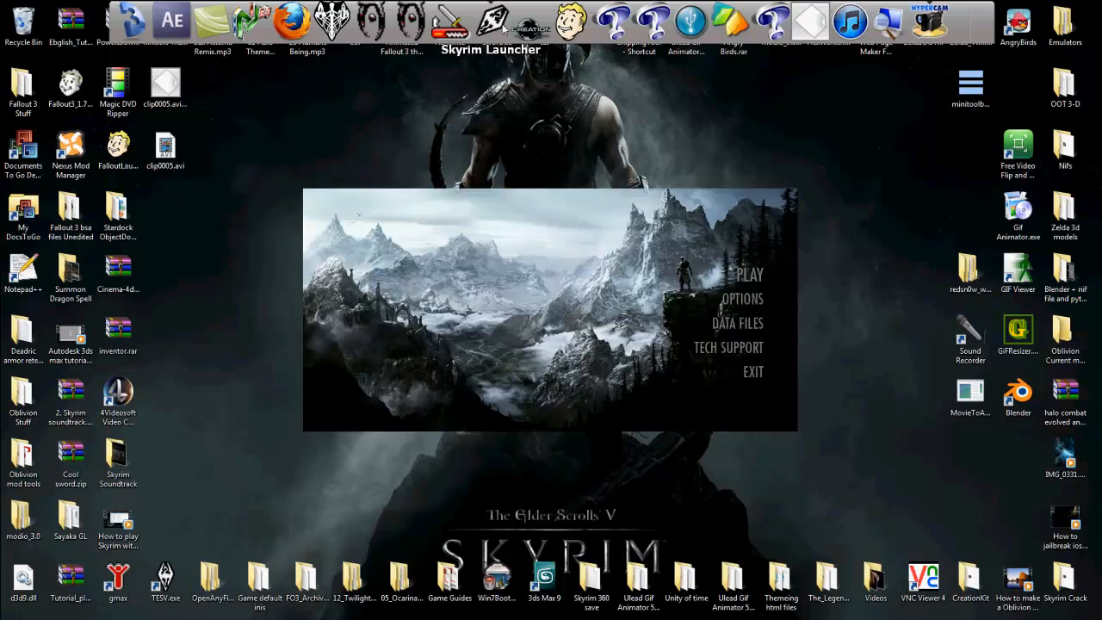
left_click(738, 324)
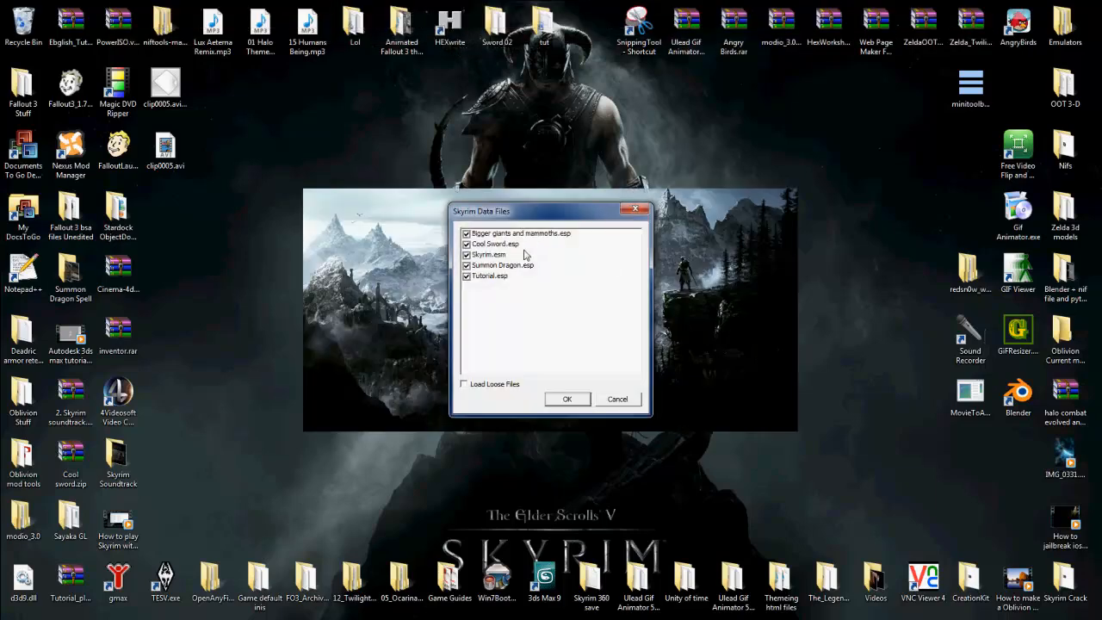
left_click(564, 403)
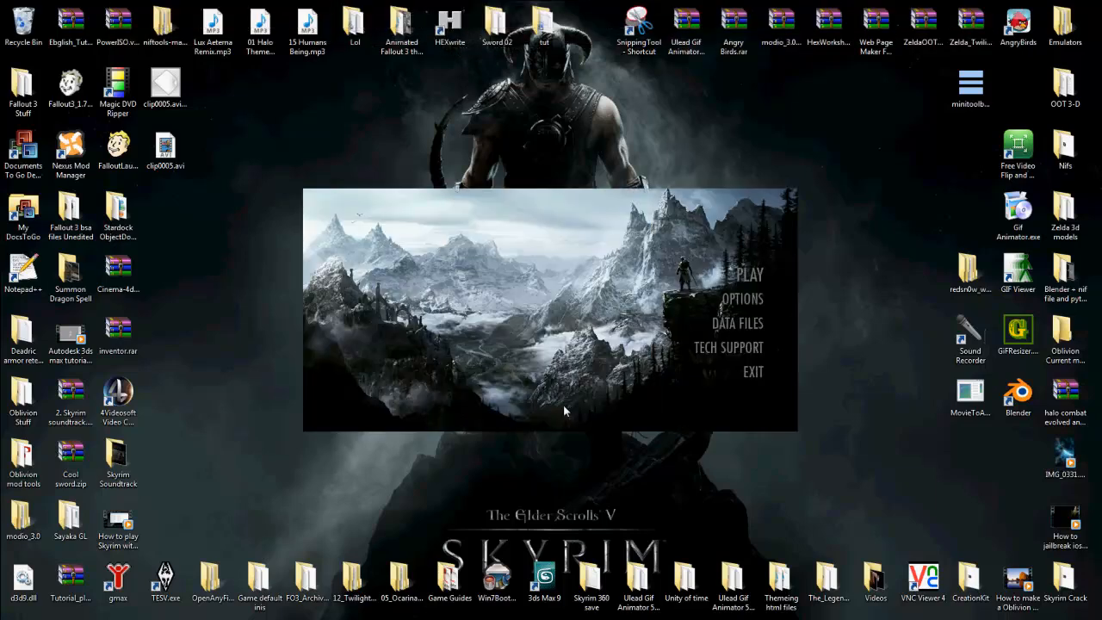
mouse_move(508, 611)
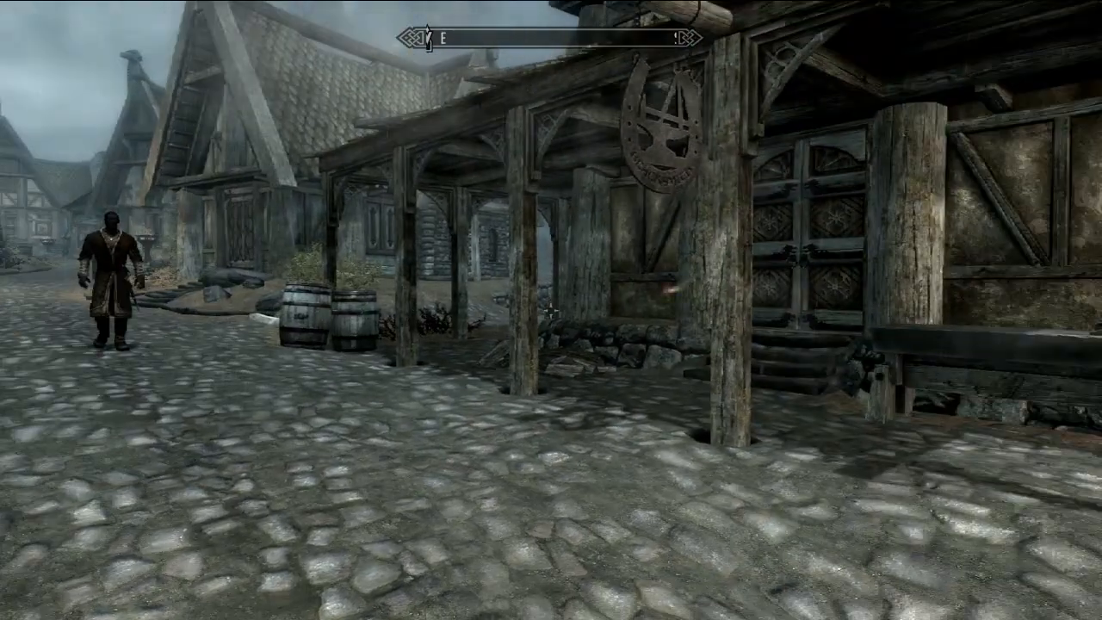
Step: Show the game character in third person and select the Sick Sword among the inventory's weapons
key("f")
key("f")
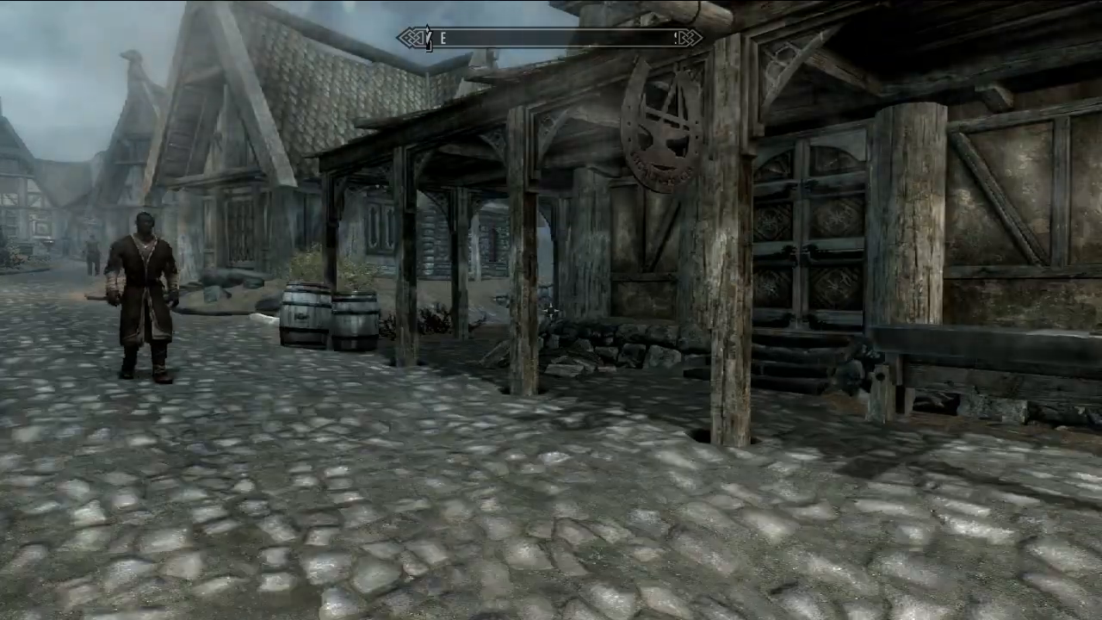
key("f")
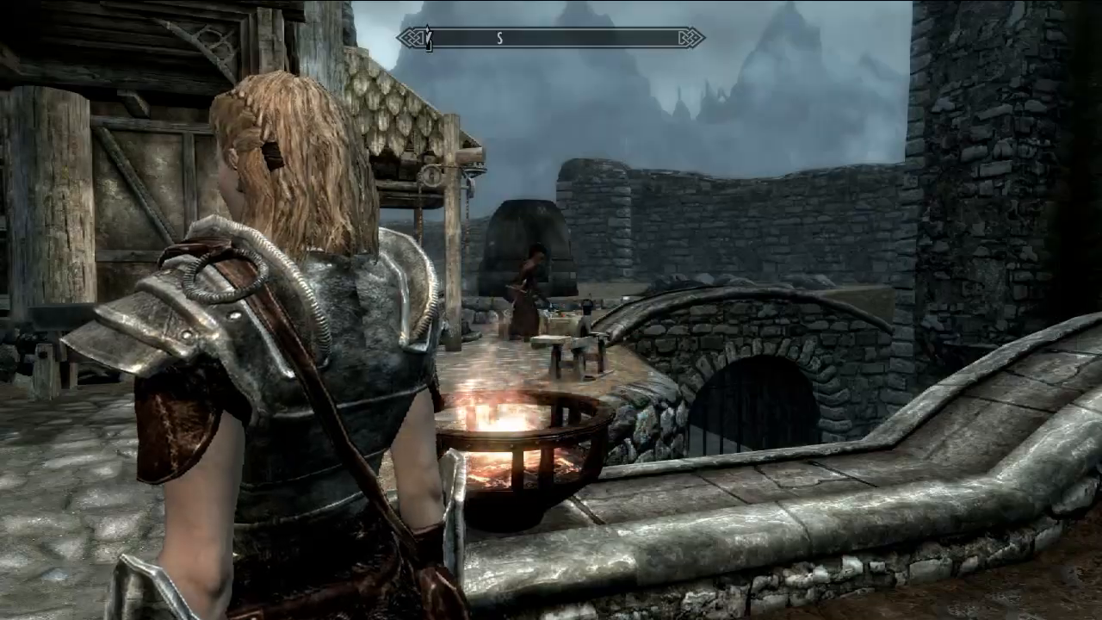
key("Tab")
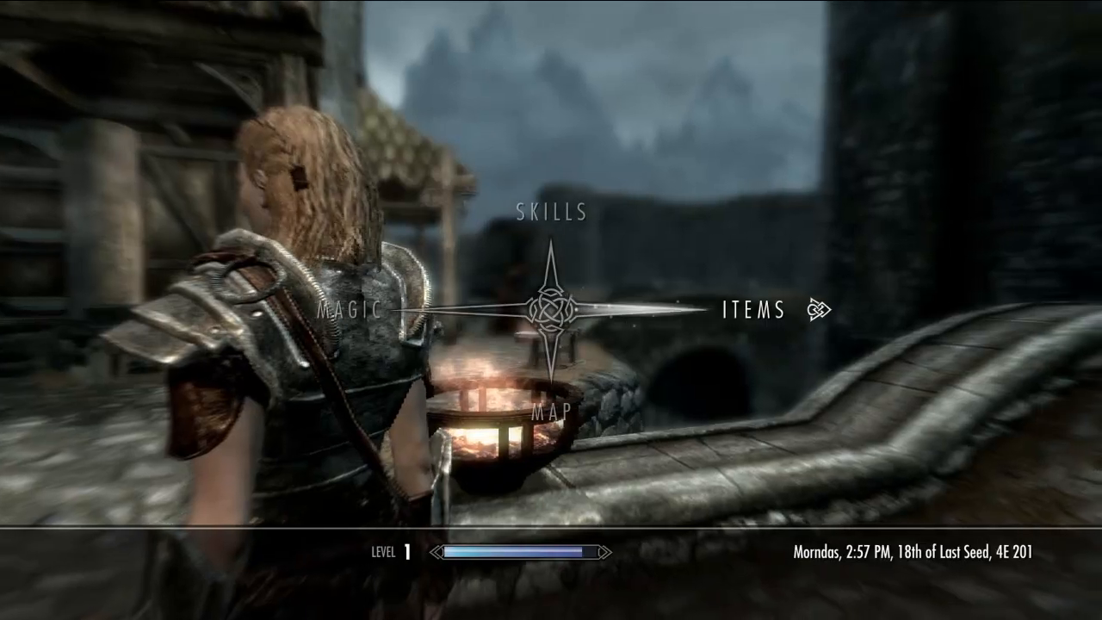
left_click(819, 310)
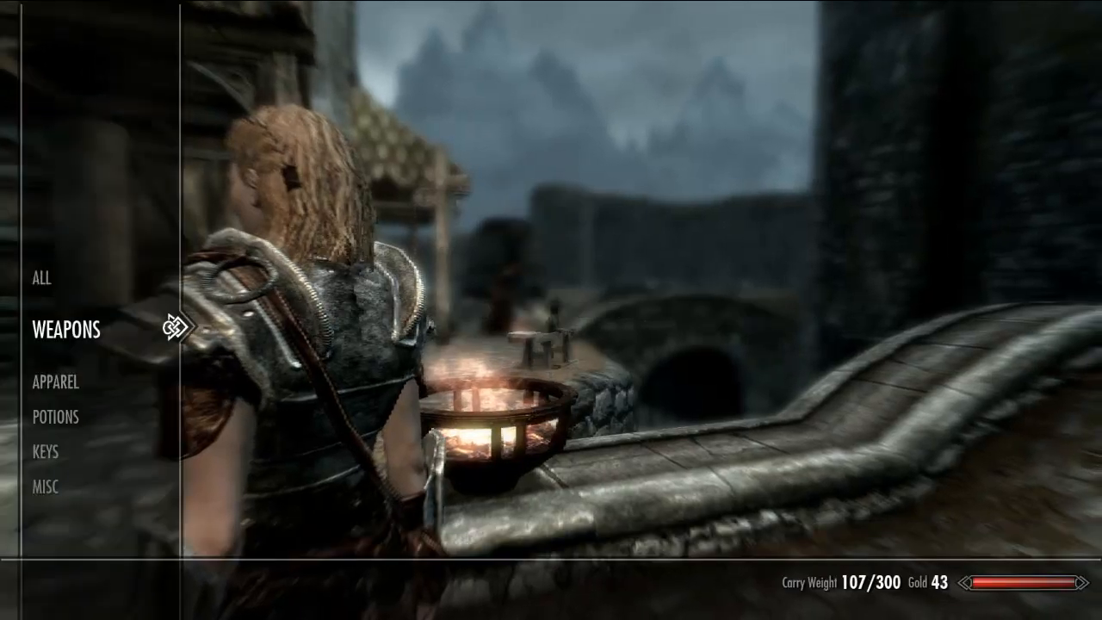
key("Right")
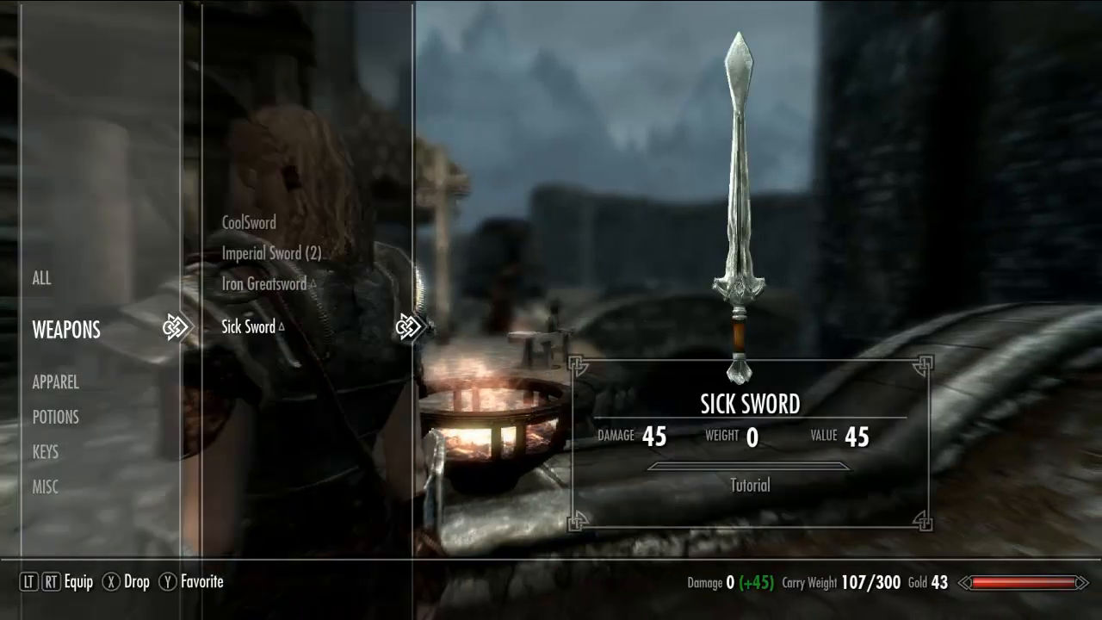
Step: Equip the Sick Sword and view it drawn in the character's hand in first person
key("Tab")
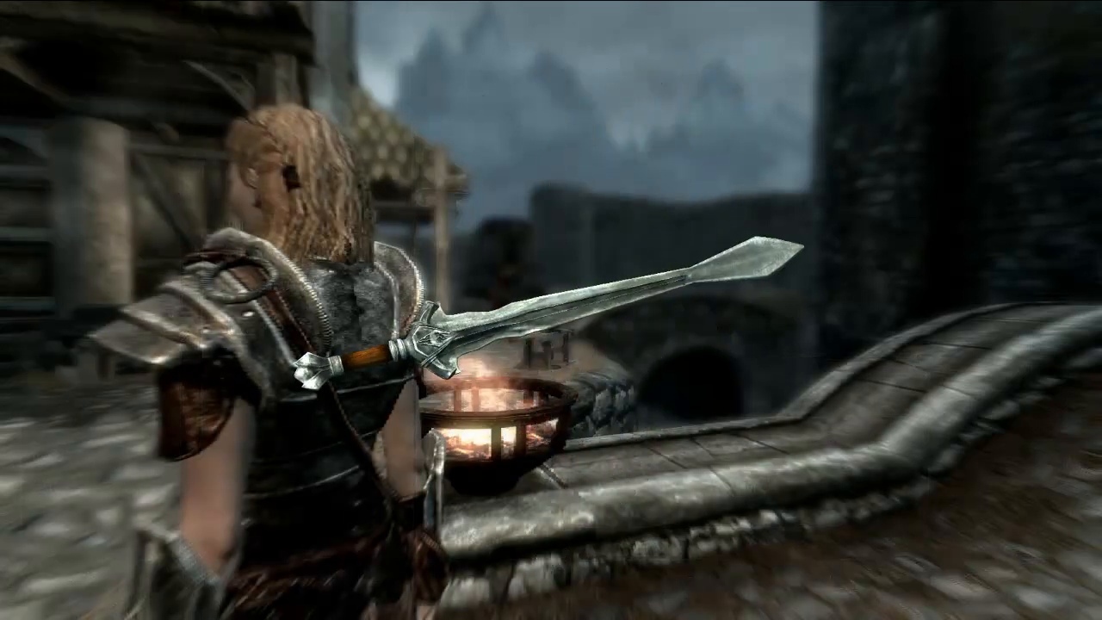
key("i")
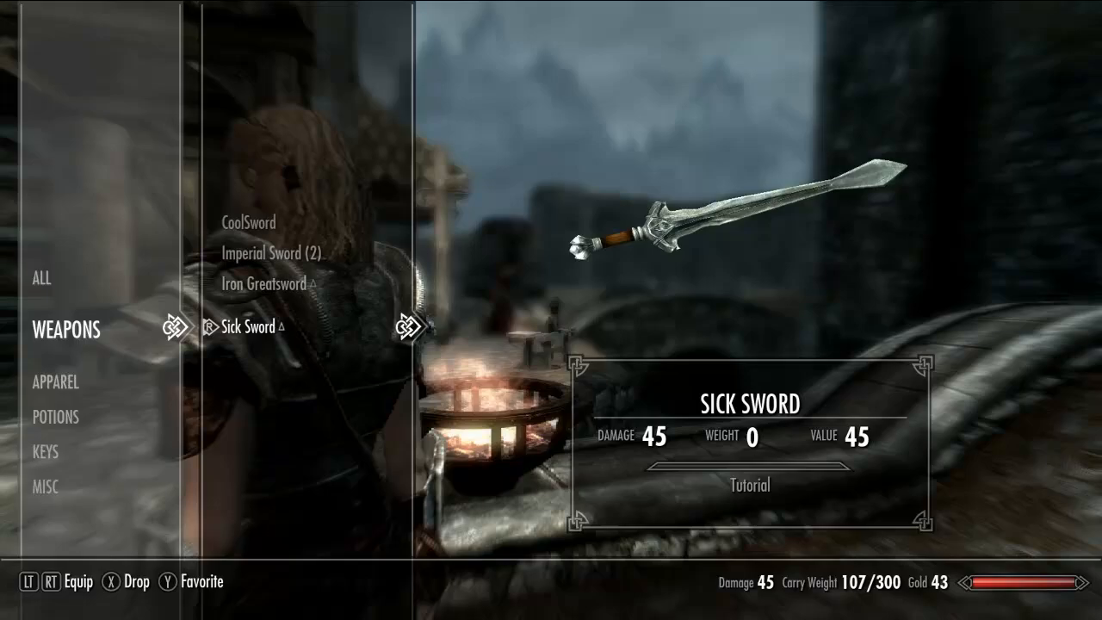
key("Tab")
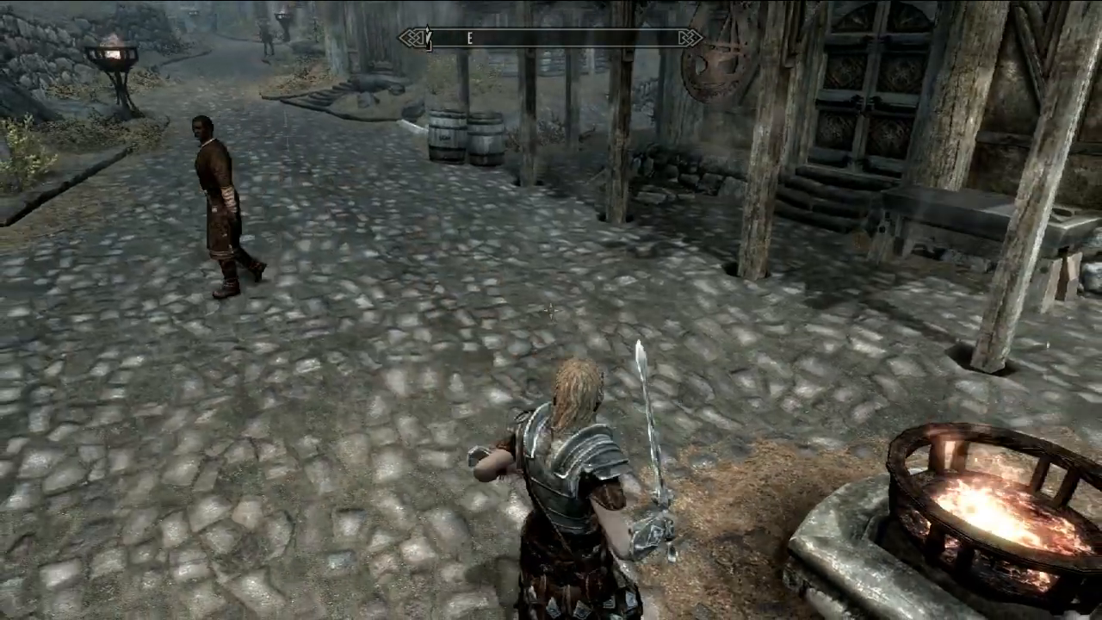
key("f")
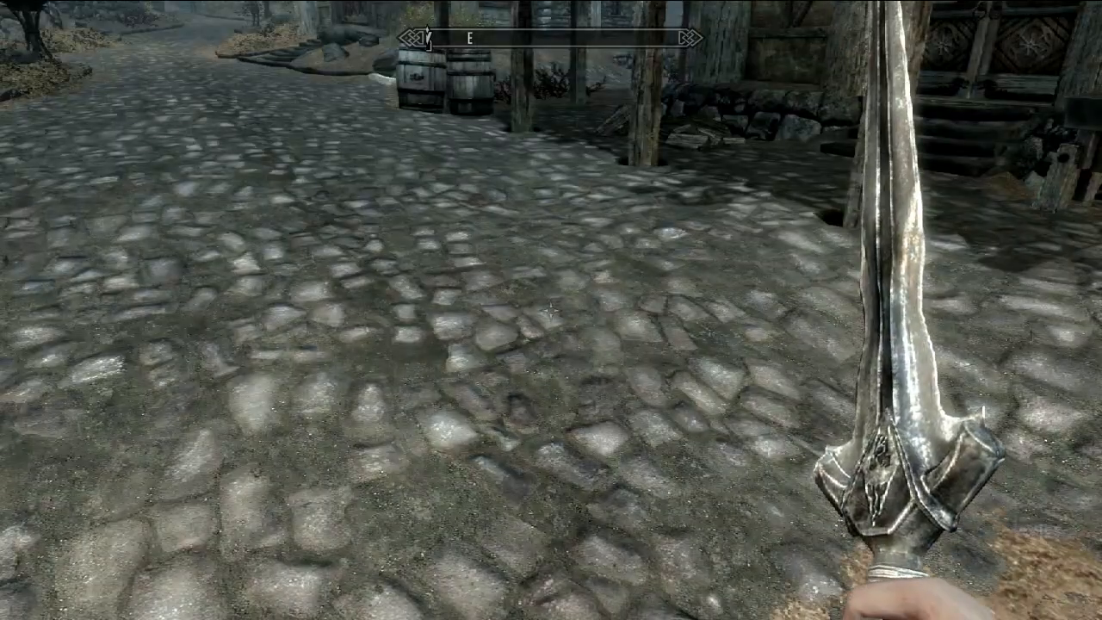